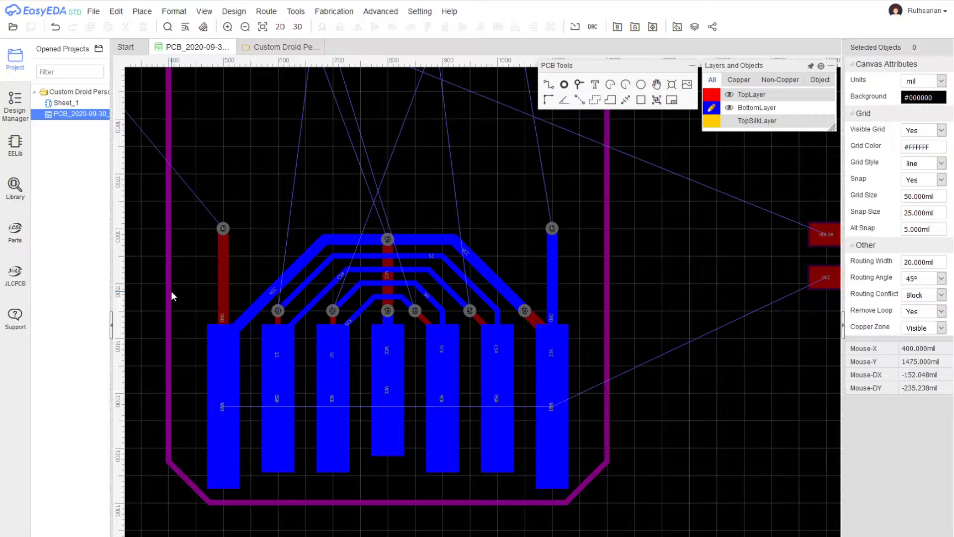
# Review the chip, resistor, capacitor and card edge connections in the schematic sheet
pyautogui.moveTo(264, 219); pyautogui.dragTo(323, 264, button='right')
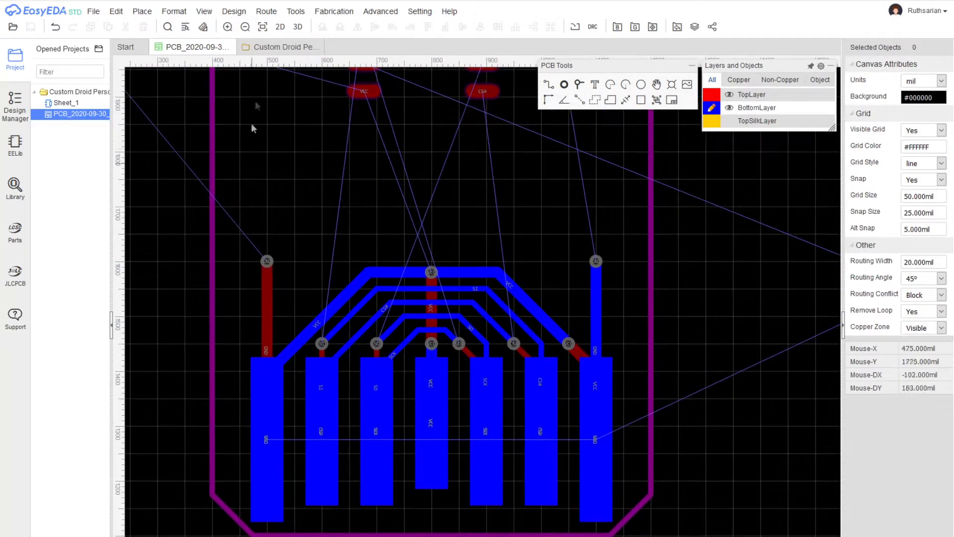
pyautogui.click(267, 48)
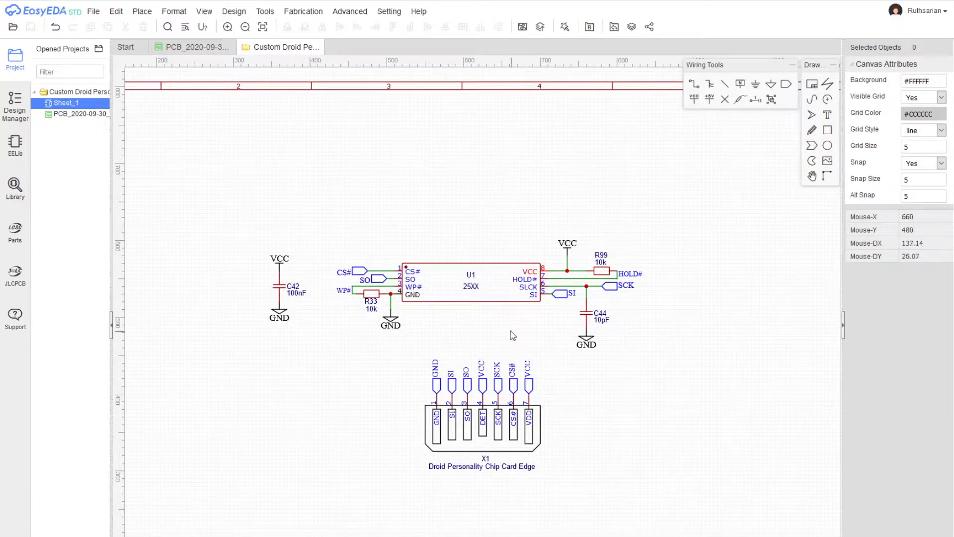
pyautogui.scroll(4, 511, 335)
pyautogui.scroll(-2, 487, 315)
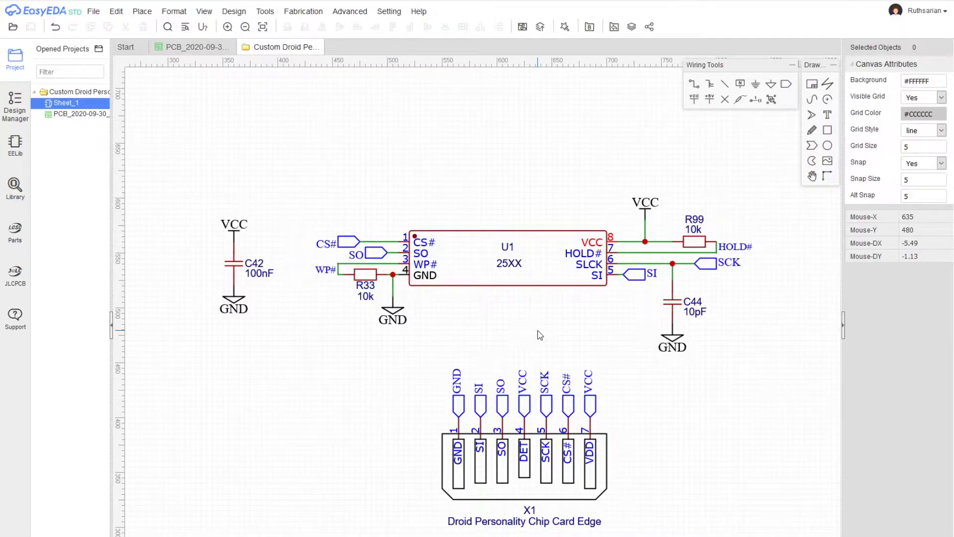
# Return to the PCB layout, make TopLayer the active layer and turn on visibility of TopSilkLayer
pyautogui.click(201, 49)
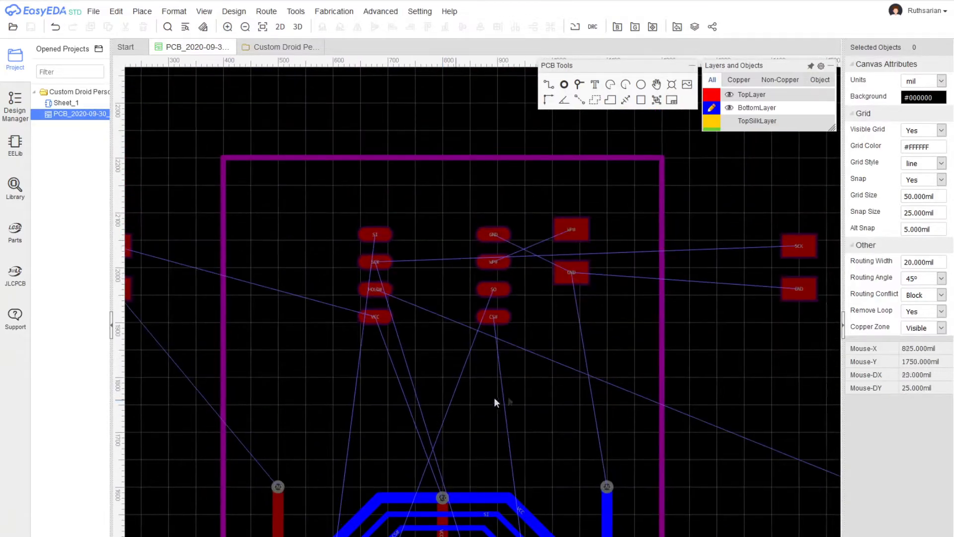
pyautogui.scroll(-2, 541, 389)
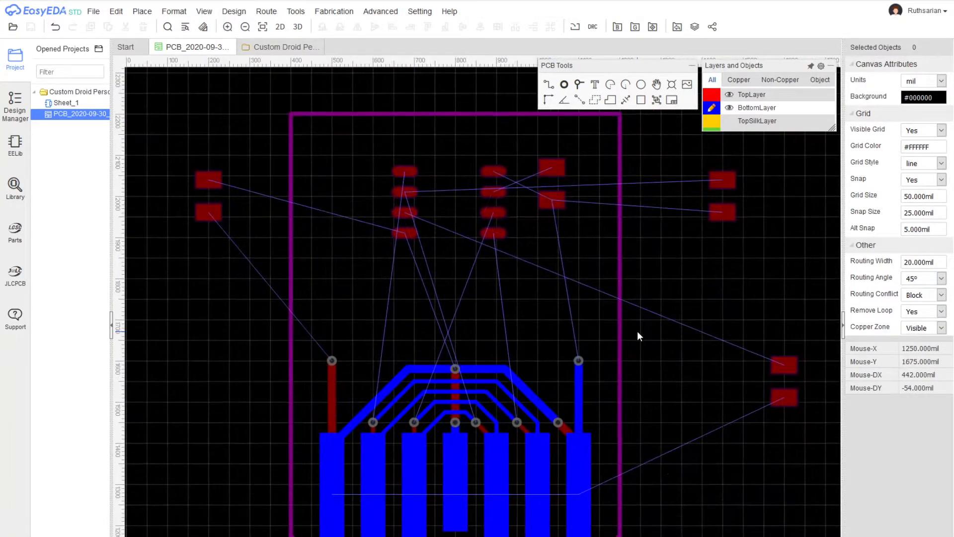
pyautogui.moveTo(637, 331); pyautogui.dragTo(628, 333, button='right')
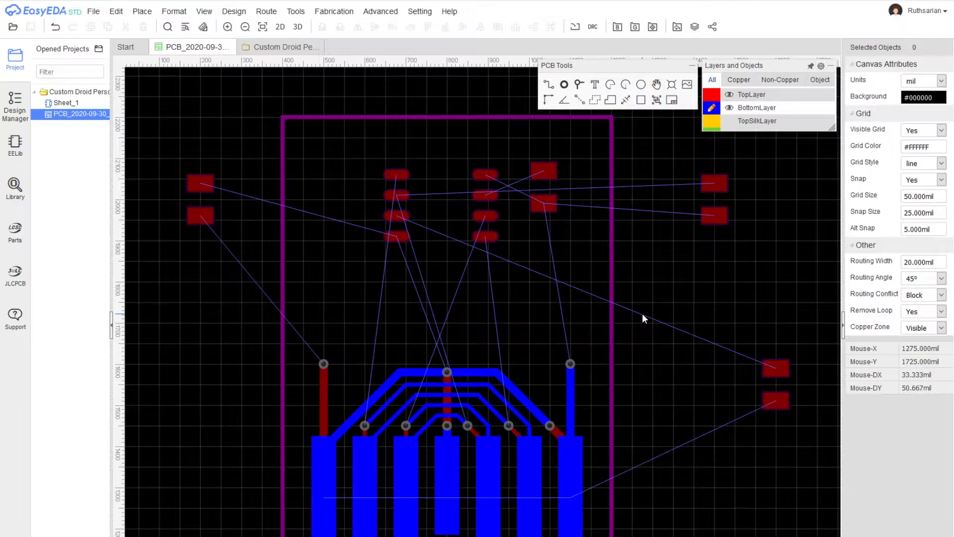
pyautogui.click(711, 94)
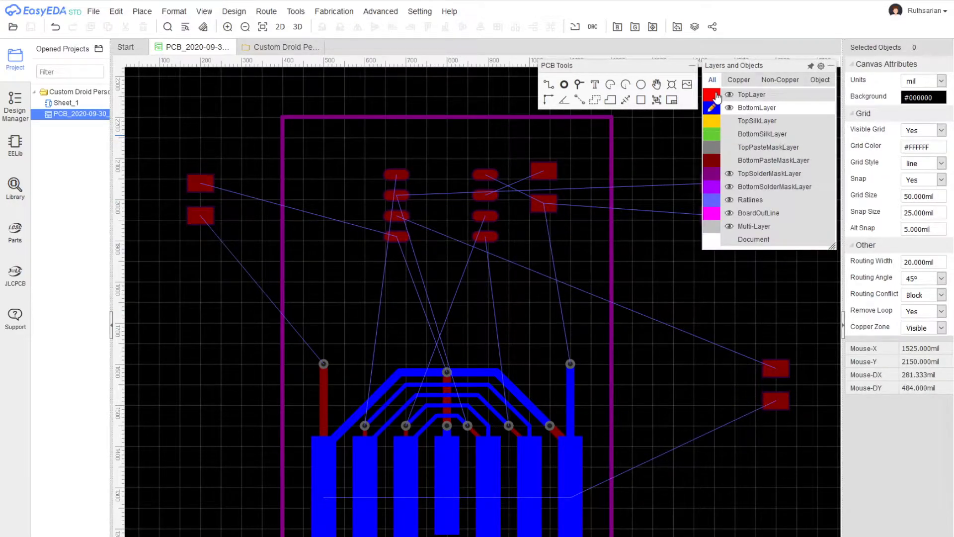
pyautogui.click(729, 120)
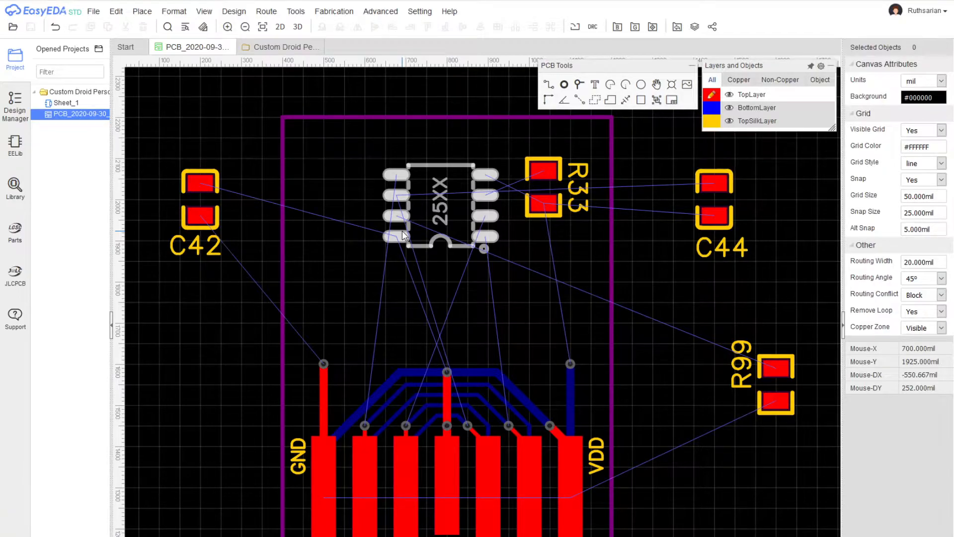
# Examine the 25XX chip's pads on the PCB and how they line up with the grid
pyautogui.scroll(5, 405, 234)
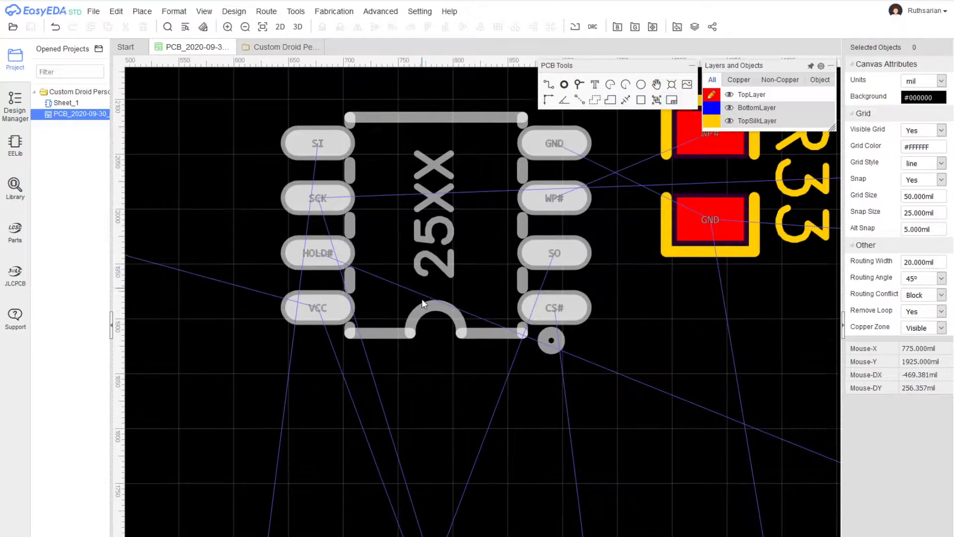
pyautogui.moveTo(422, 297); pyautogui.dragTo(421, 350, button='right')
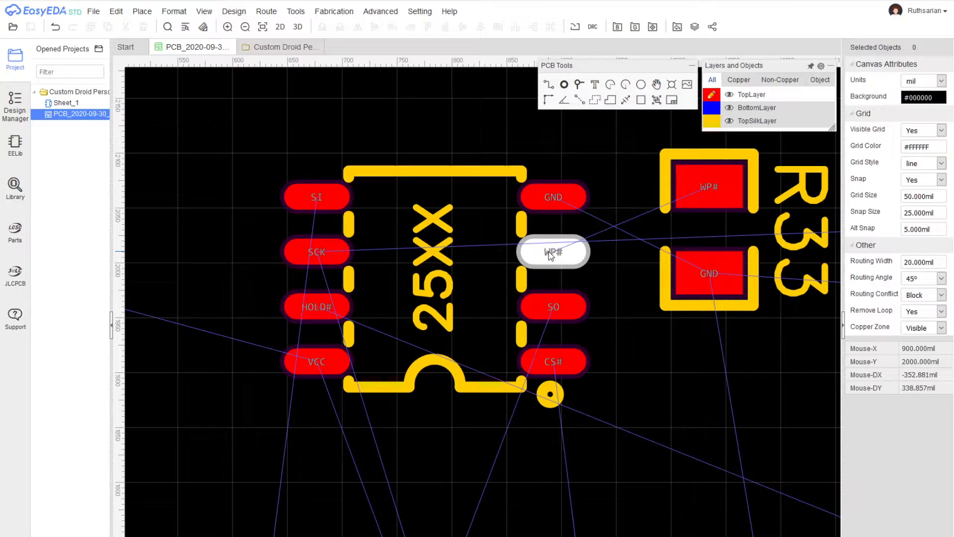
pyautogui.scroll(-1, 524, 298)
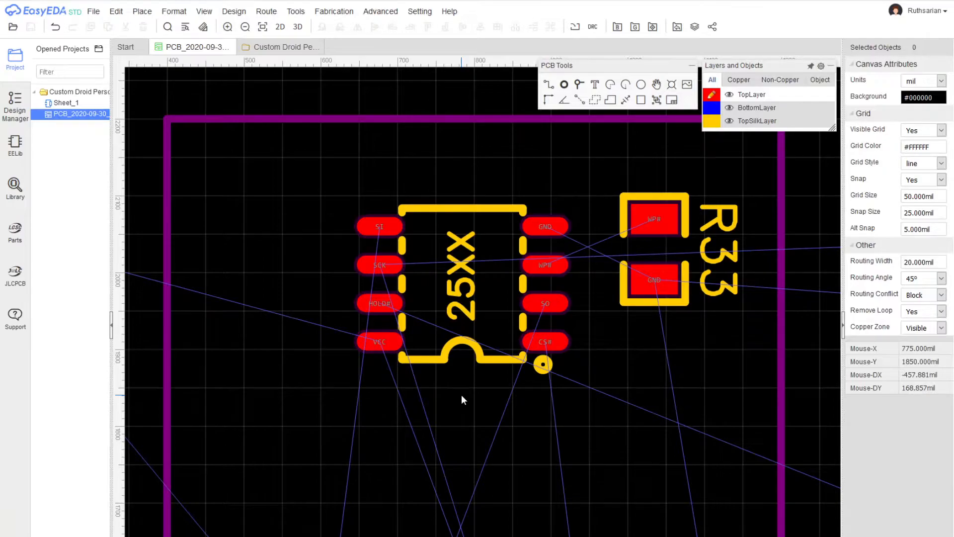
pyautogui.scroll(2, 458, 387)
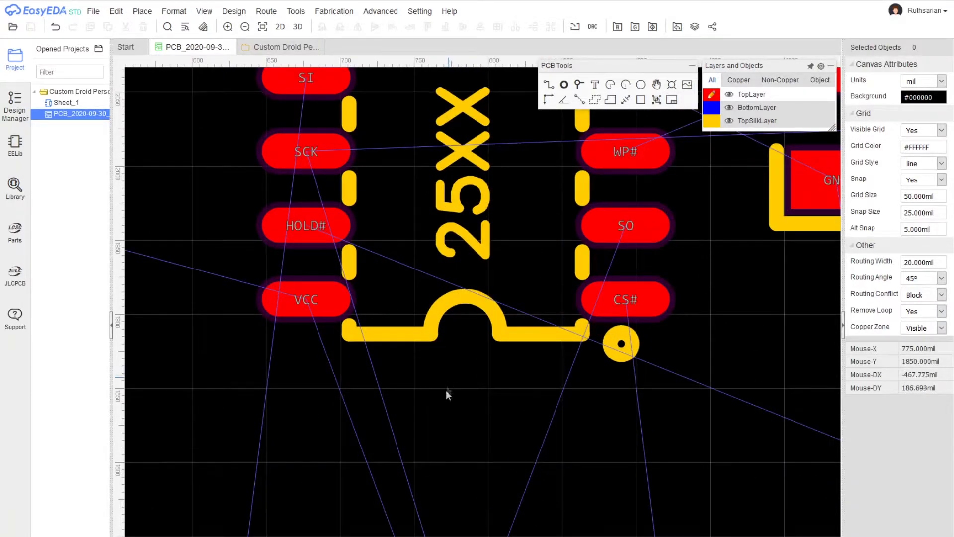
pyautogui.moveTo(448, 357); pyautogui.dragTo(437, 454, button='right')
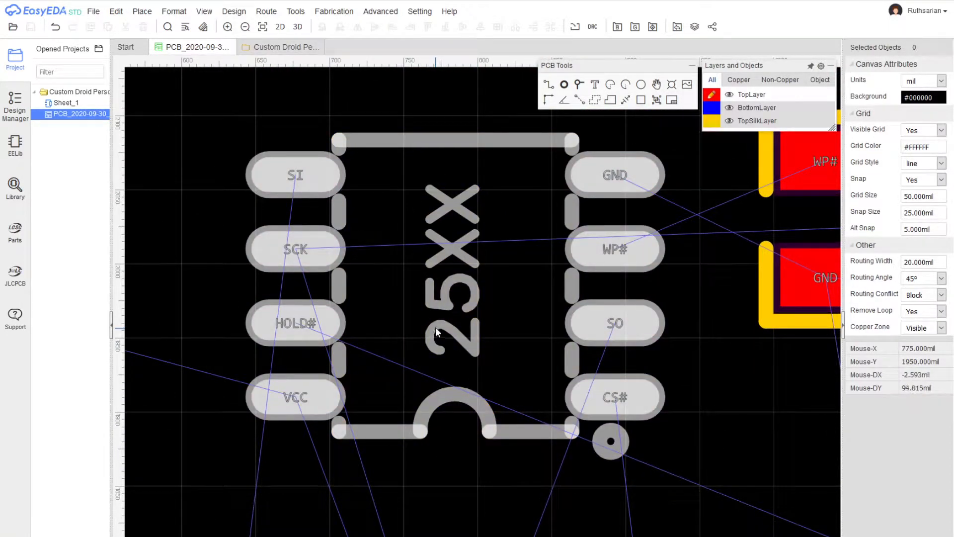
pyautogui.scroll(-2, 446, 416)
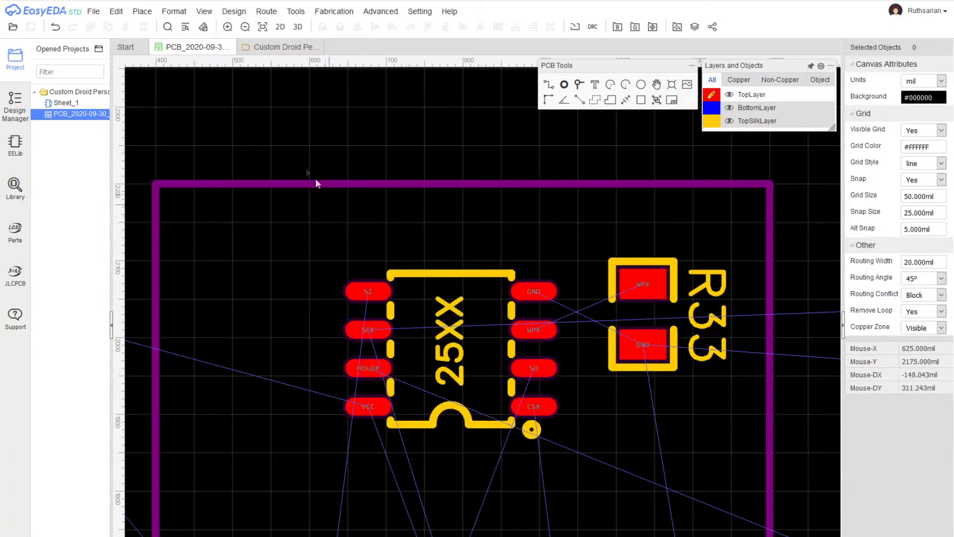
# Copy the full footprint name of chip U1 from the schematic's Footprint Manager, leaving the assigned footprint as is
pyautogui.click(280, 48)
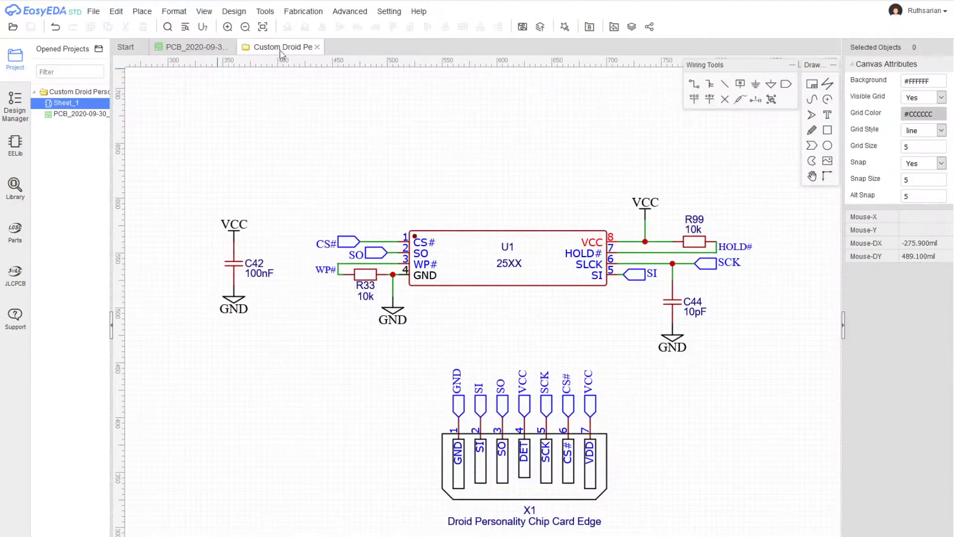
pyautogui.click(478, 267)
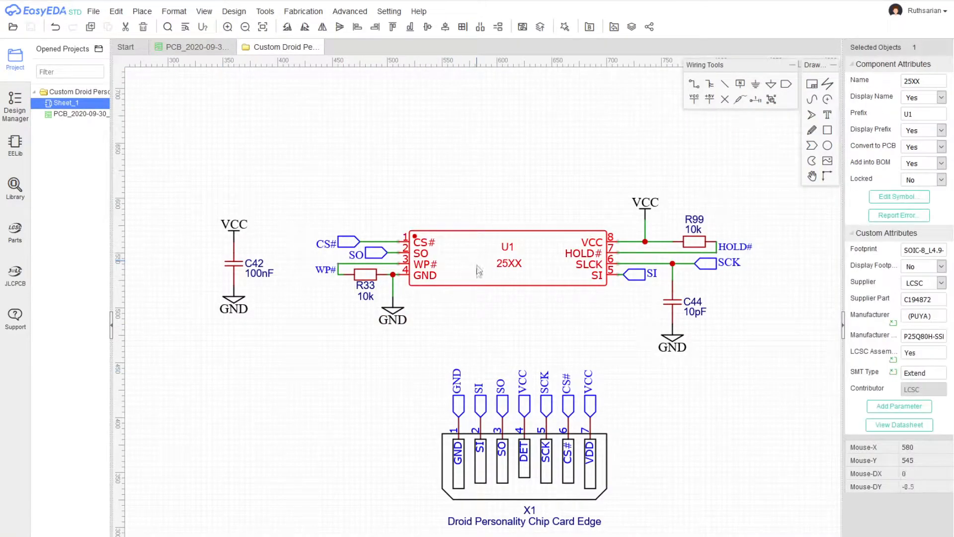
pyautogui.moveTo(561, 317); pyautogui.dragTo(484, 318, button='right')
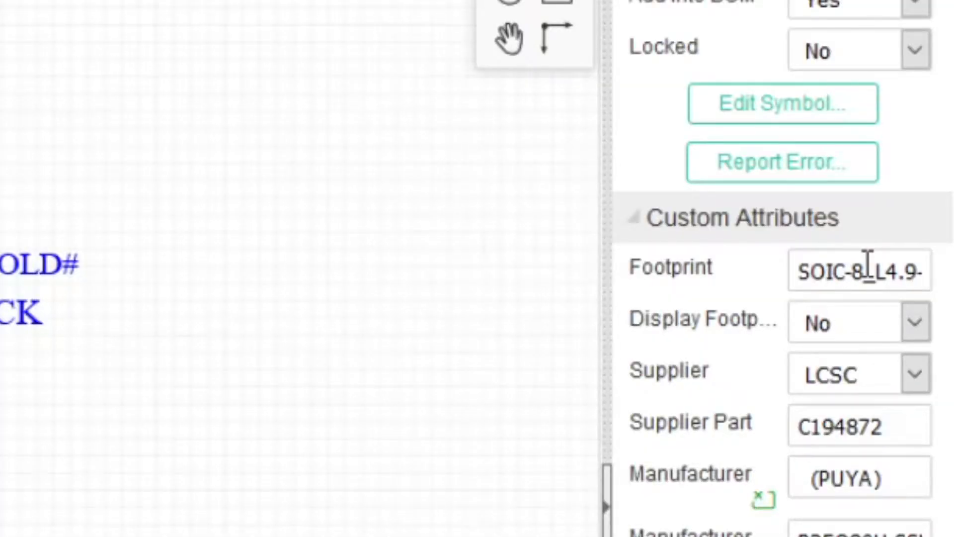
pyautogui.click(855, 272)
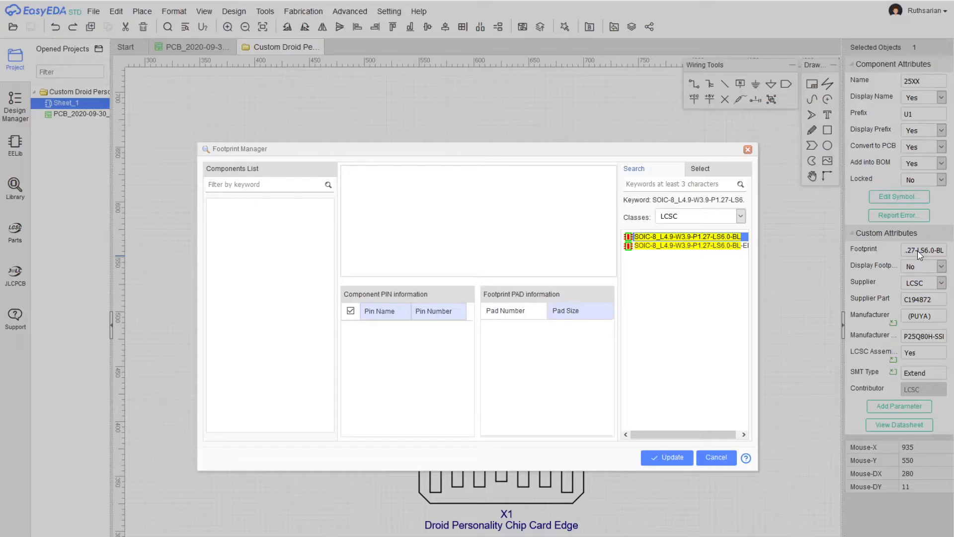
pyautogui.moveTo(686, 184); pyautogui.dragTo(626, 186)
pyautogui.tripleClick(676, 186)
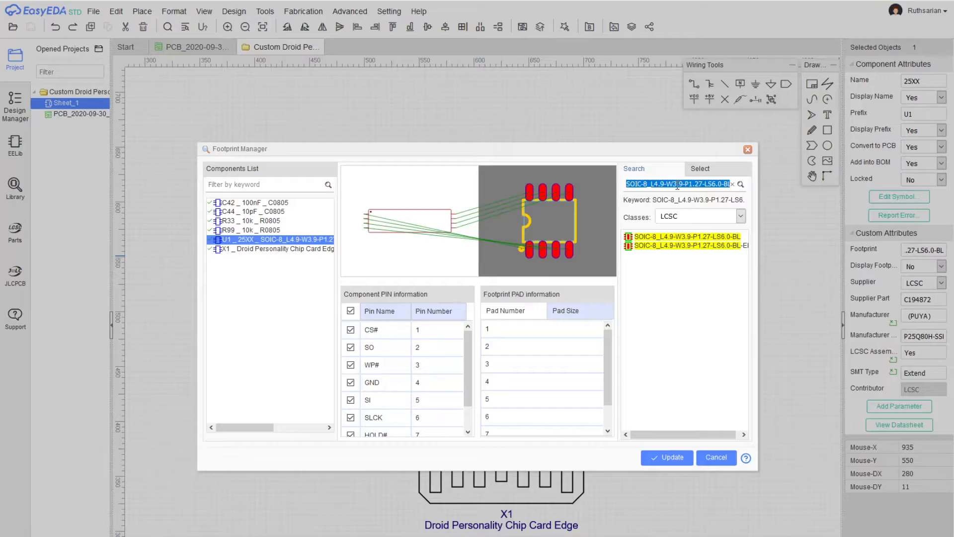
pyautogui.click(718, 460)
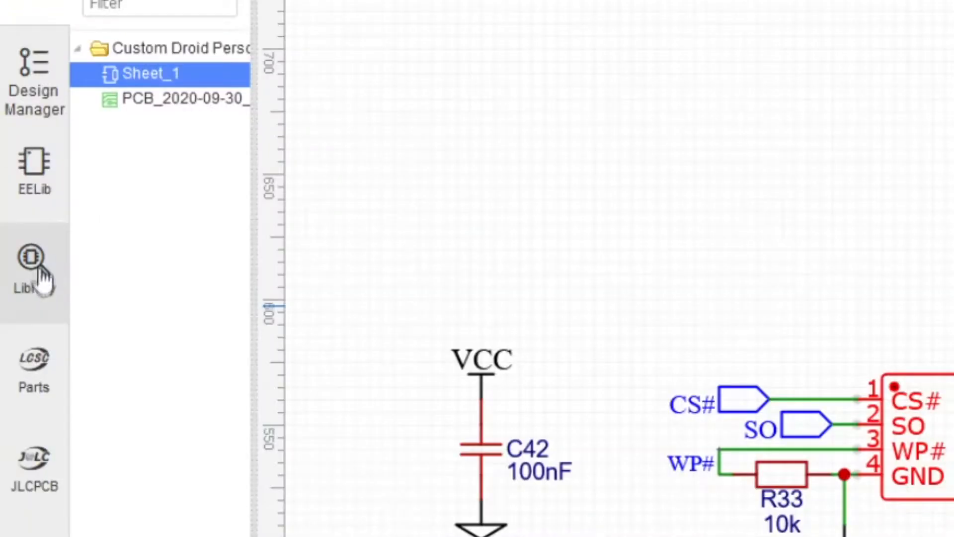
# Search the library's LCSC footprints for SOIC-8_L4.9-W3.9-P1.27-LS6.0-BL and open that footprint for editing
pyautogui.click(41, 275)
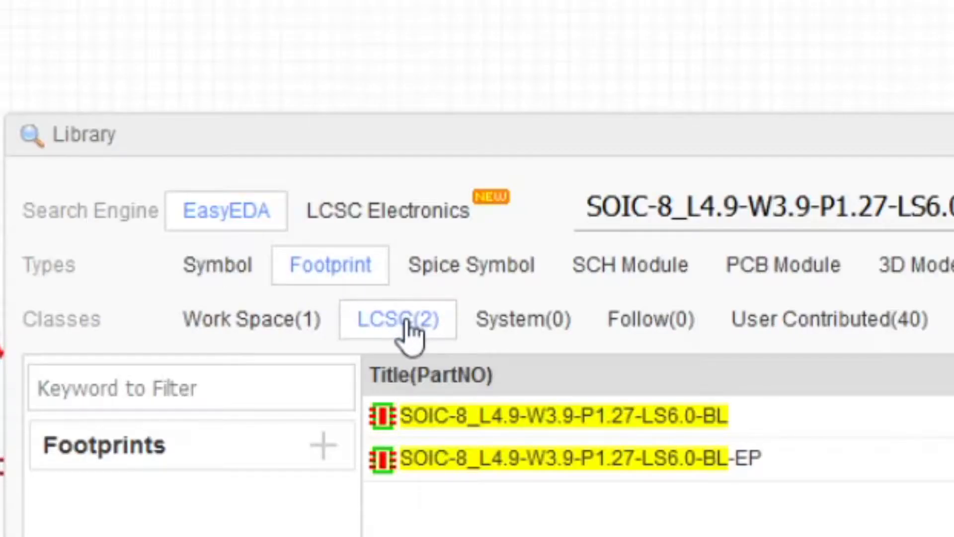
pyautogui.tripleClick(547, 183)
pyautogui.click(733, 218)
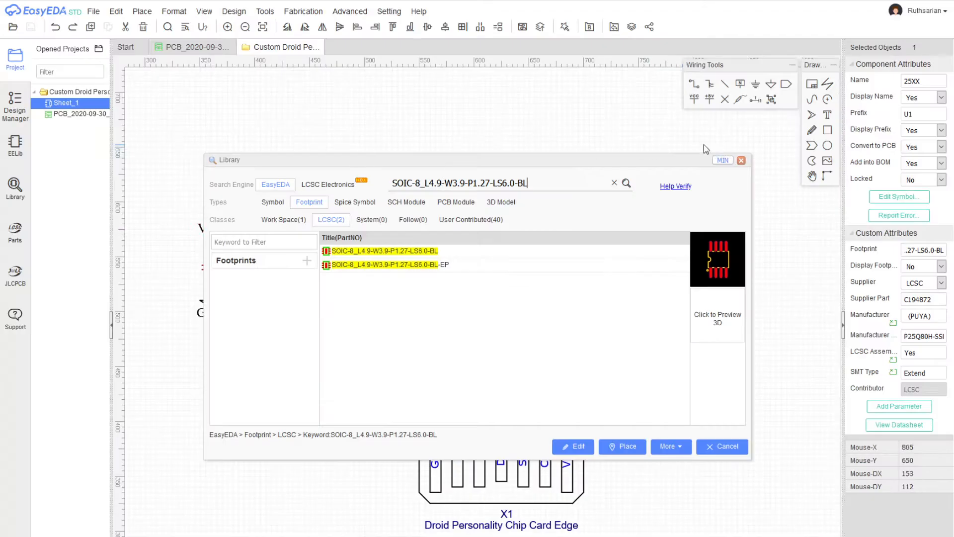
pyautogui.press('Return')
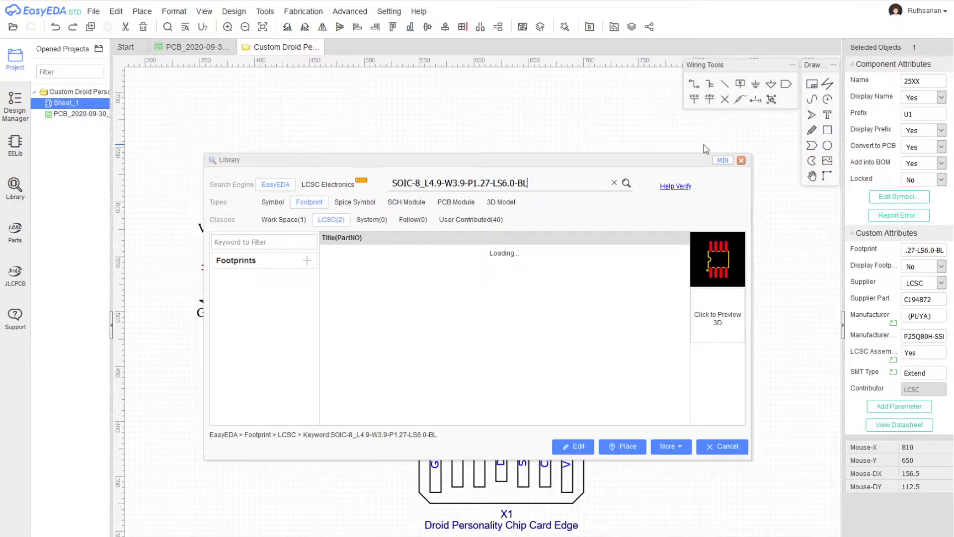
pyautogui.click(398, 257)
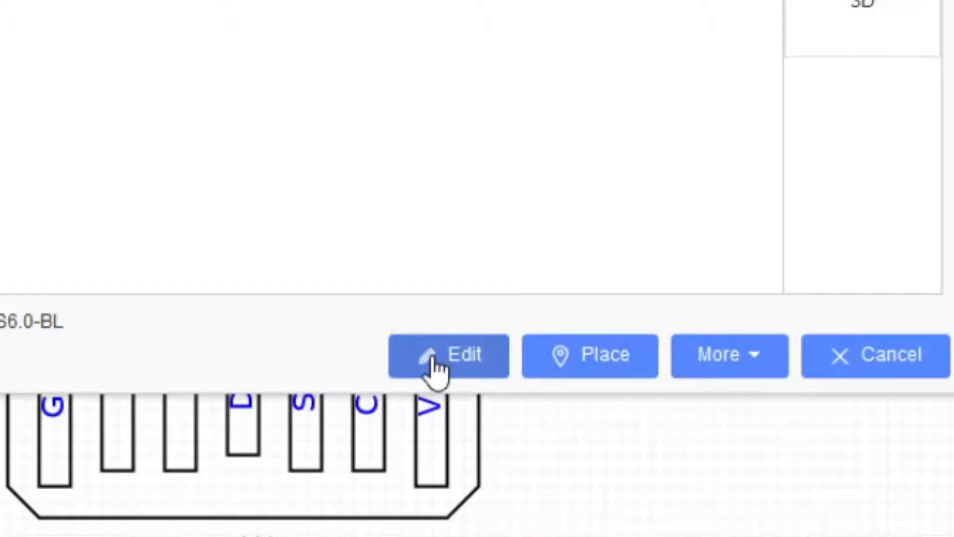
pyautogui.click(464, 366)
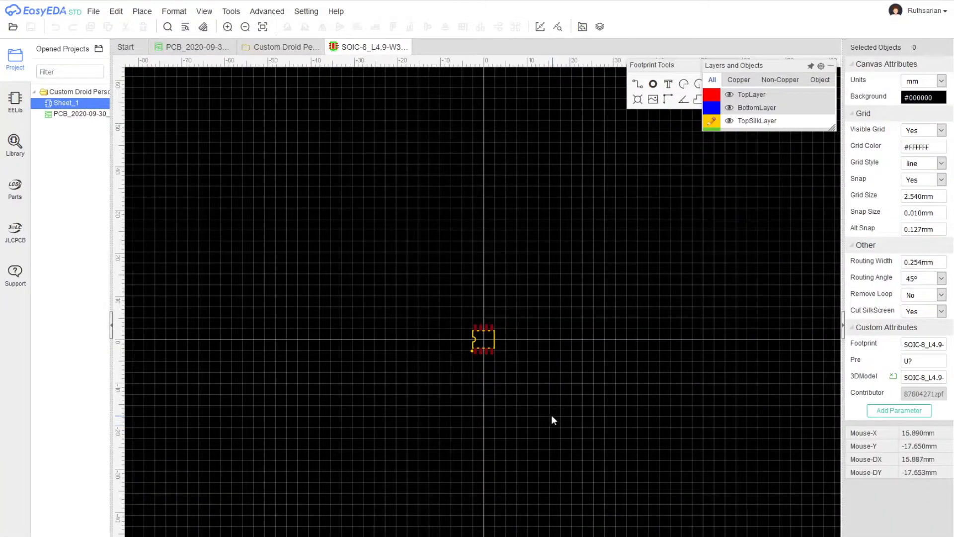
# Examine the footprint's lower pads, checking the Center X and Center Y coordinates of pad 1
pyautogui.scroll(10, 492, 351)
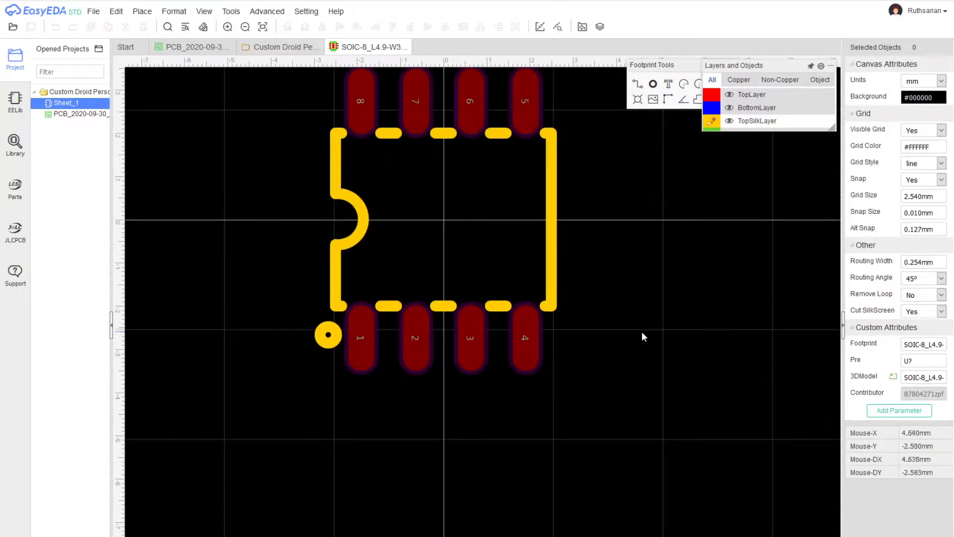
pyautogui.moveTo(642, 331); pyautogui.dragTo(649, 396, button='right')
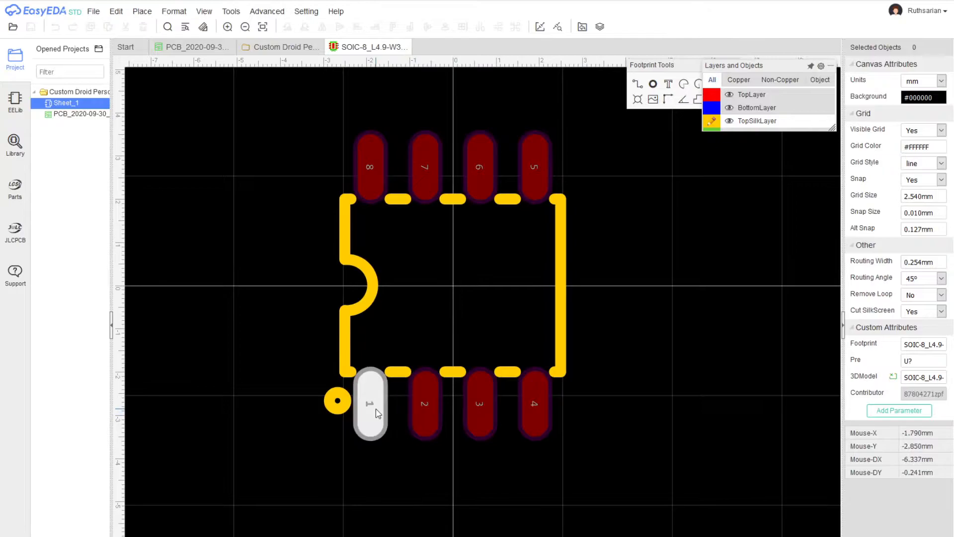
pyautogui.click(375, 408)
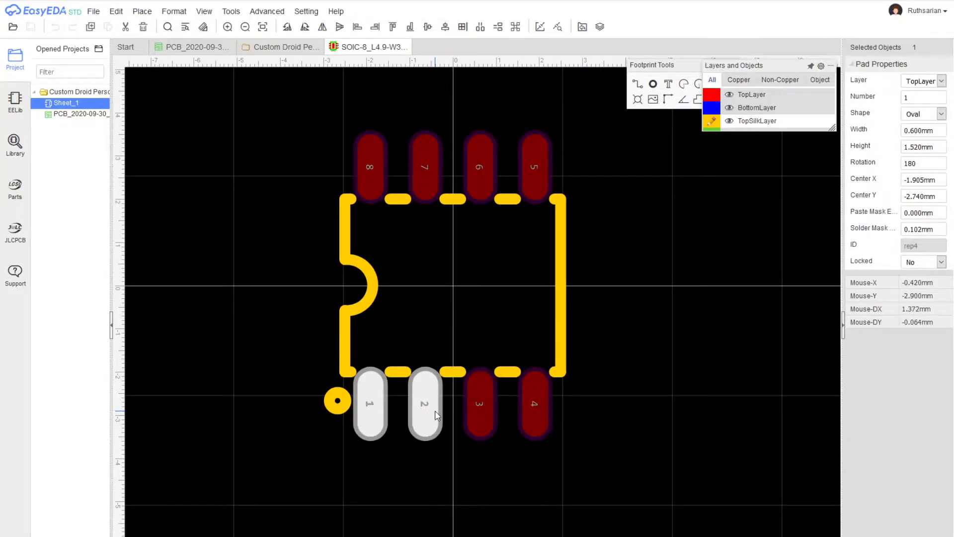
pyautogui.click(452, 412)
pyautogui.click(479, 410)
pyautogui.click(380, 410)
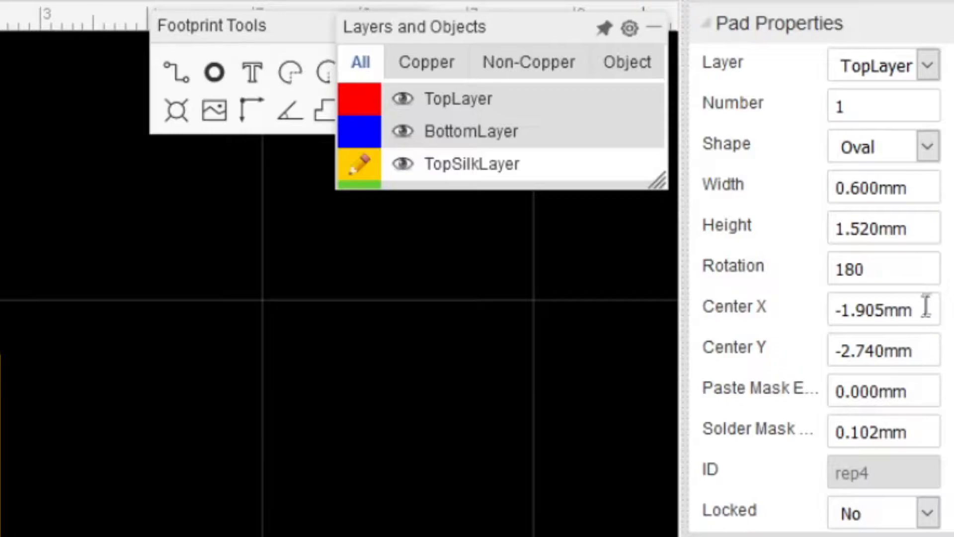
pyautogui.click(927, 304)
pyautogui.click(928, 349)
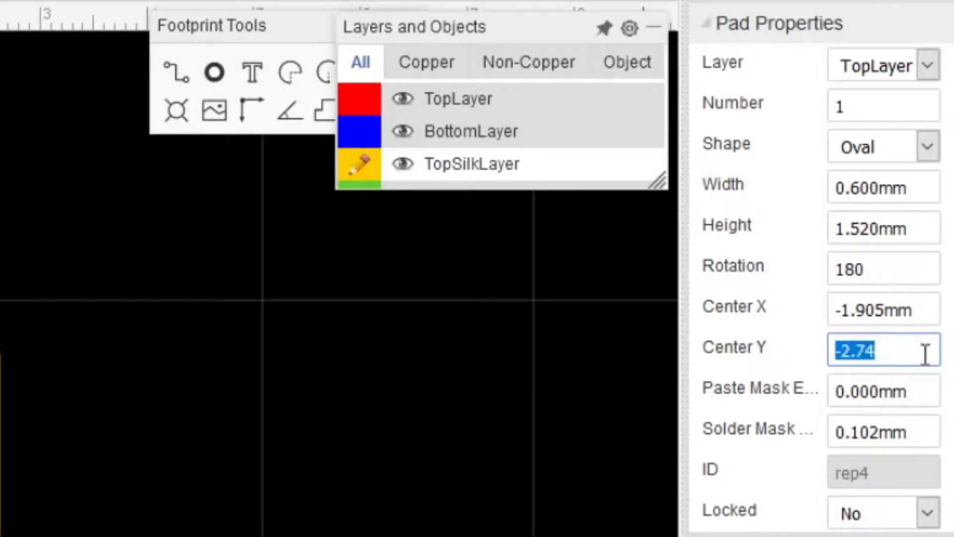
pyautogui.click(500, 480)
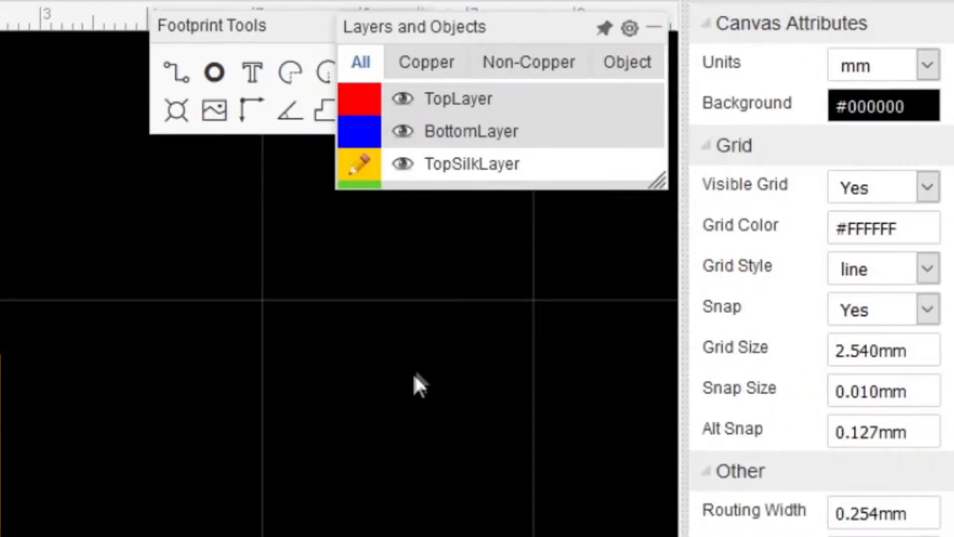
# Change the footprint canvas units to mil and select pad 1 to show its properties in those units
pyautogui.click(869, 72)
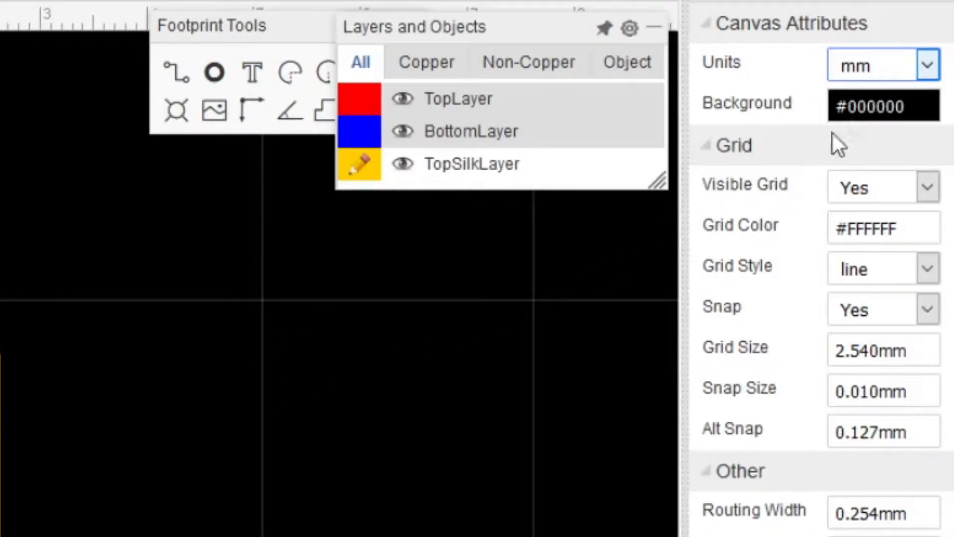
pyautogui.click(390, 449)
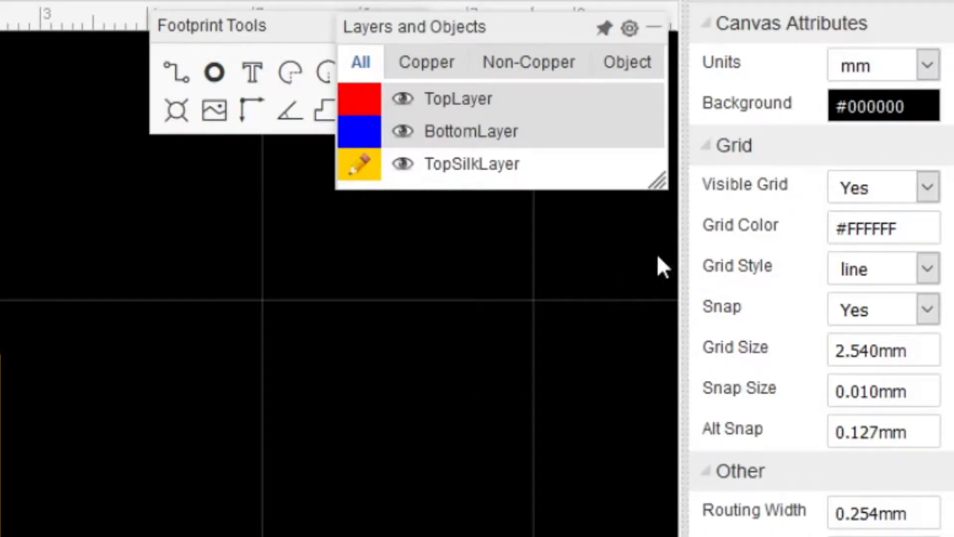
pyautogui.click(882, 66)
pyautogui.click(878, 104)
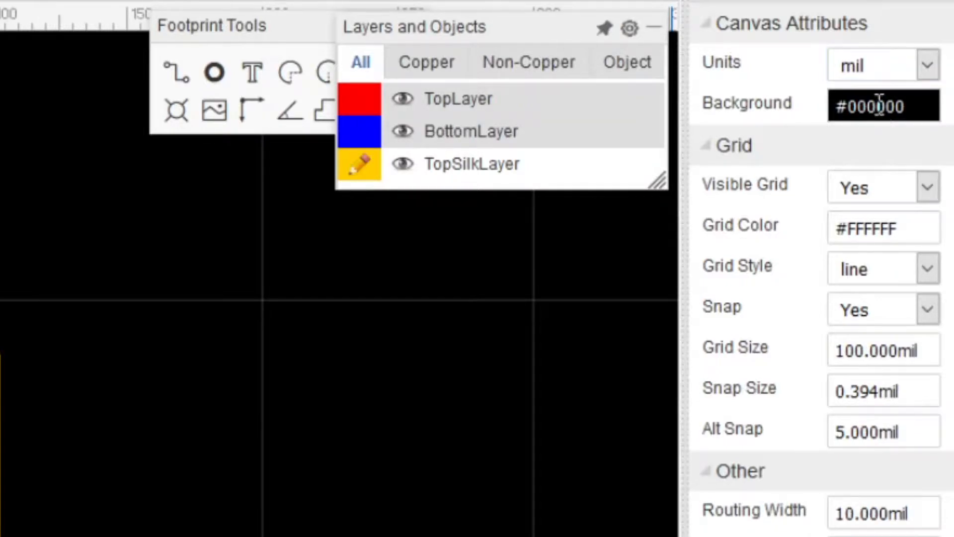
pyautogui.click(365, 399)
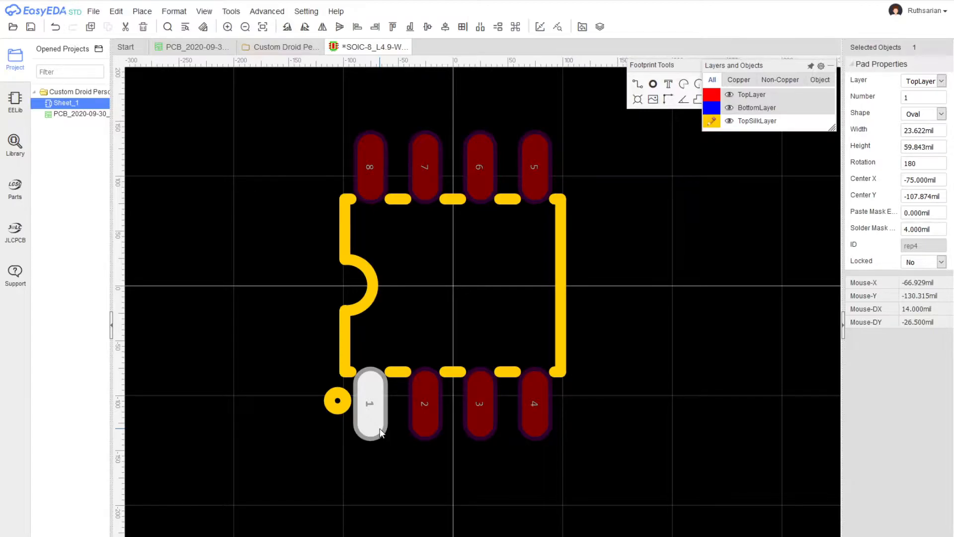
# Select the lower pads 1 to 4 together and set their height to 89.84 mil
pyautogui.click(631, 273)
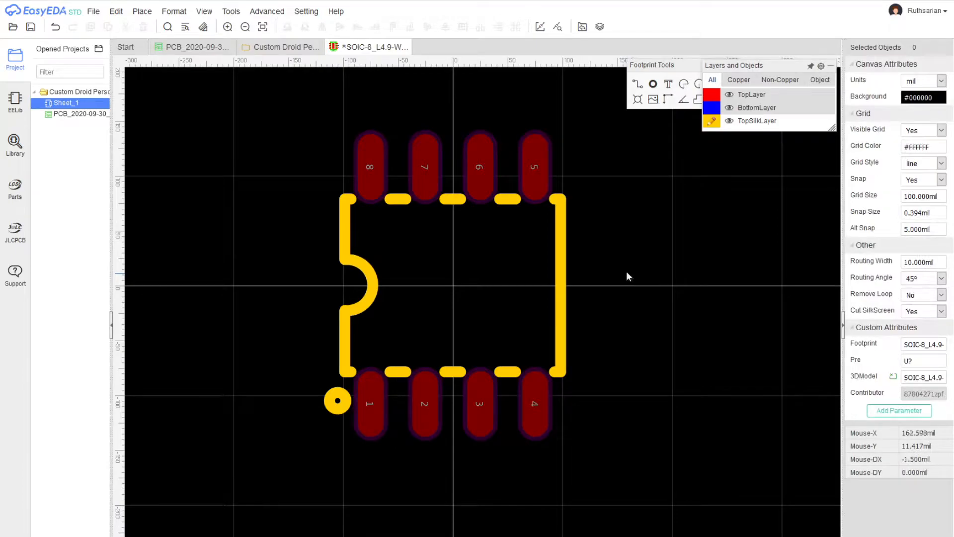
pyautogui.moveTo(600, 263); pyautogui.dragTo(601, 298, button='right')
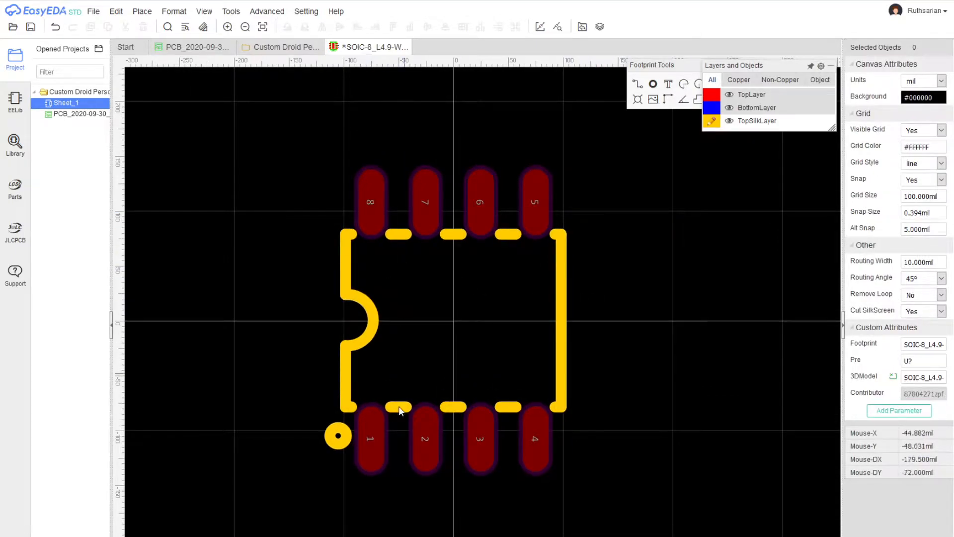
pyautogui.click(379, 443)
pyautogui.keyDown('ctrl'); pyautogui.click(423, 446); pyautogui.keyUp('ctrl')
pyautogui.keyDown('ctrl'); pyautogui.click(479, 445); pyautogui.keyUp('ctrl')
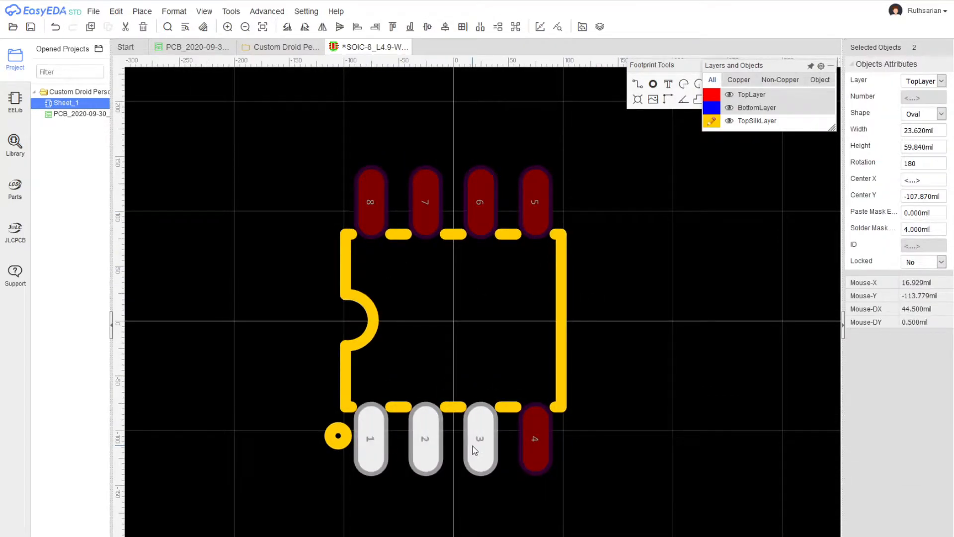
pyautogui.keyDown('ctrl'); pyautogui.click(530, 446); pyautogui.keyUp('ctrl')
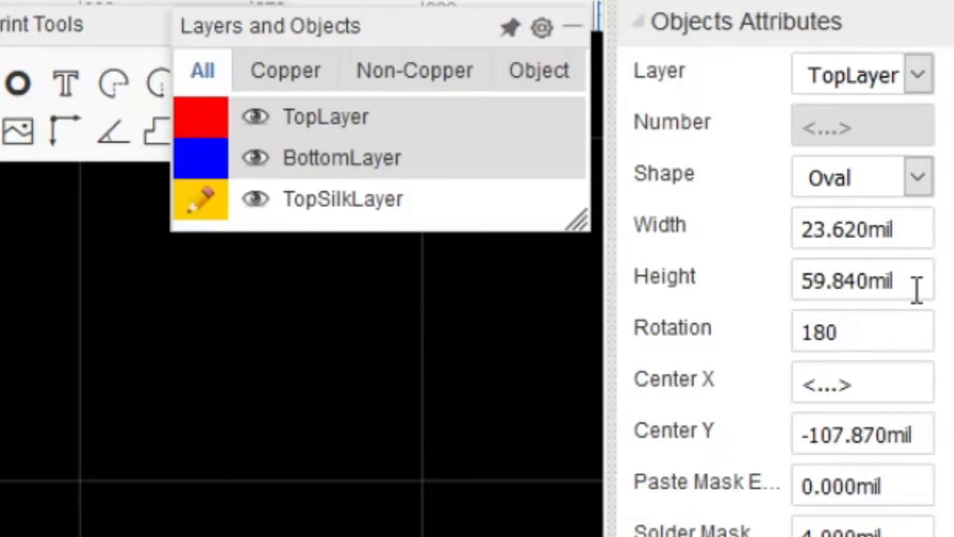
pyautogui.click(817, 283)
pyautogui.click(814, 283)
pyautogui.press('BackSpace')
pyautogui.write('89.84')
pyautogui.press('Return')
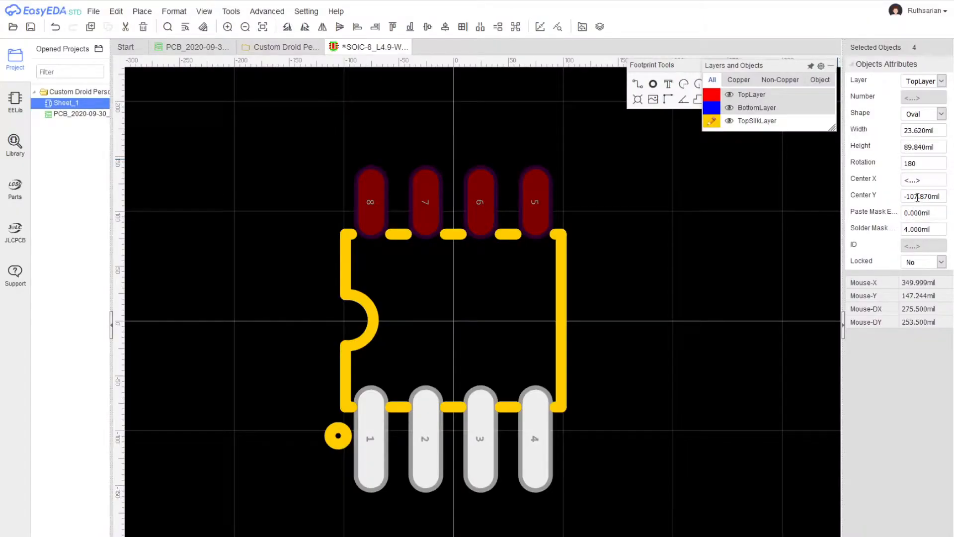
# Set the Center Y of pads 1 to 4 to -122.87 mil
pyautogui.click(843, 438)
pyautogui.click(917, 196)
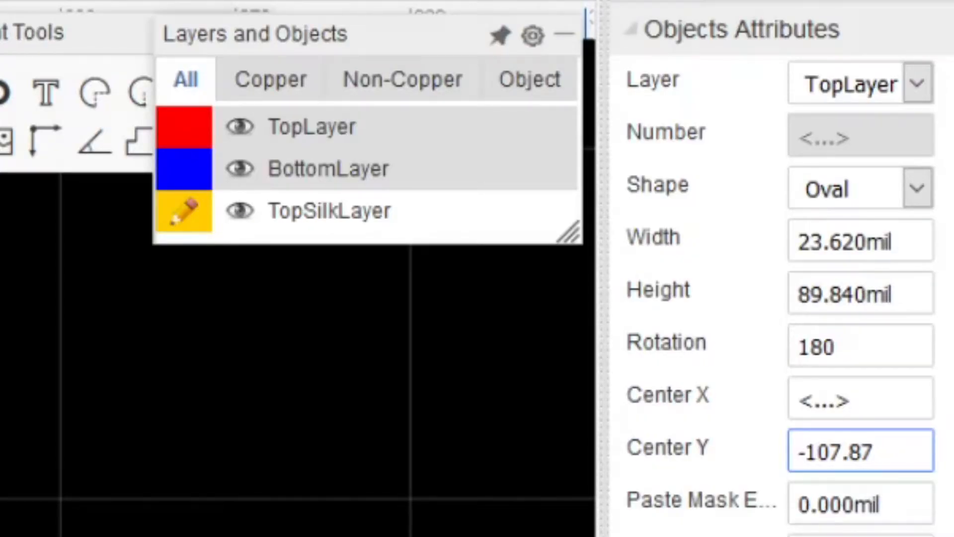
pyautogui.press('Delete')
pyautogui.press('Delete')
pyautogui.write('22')
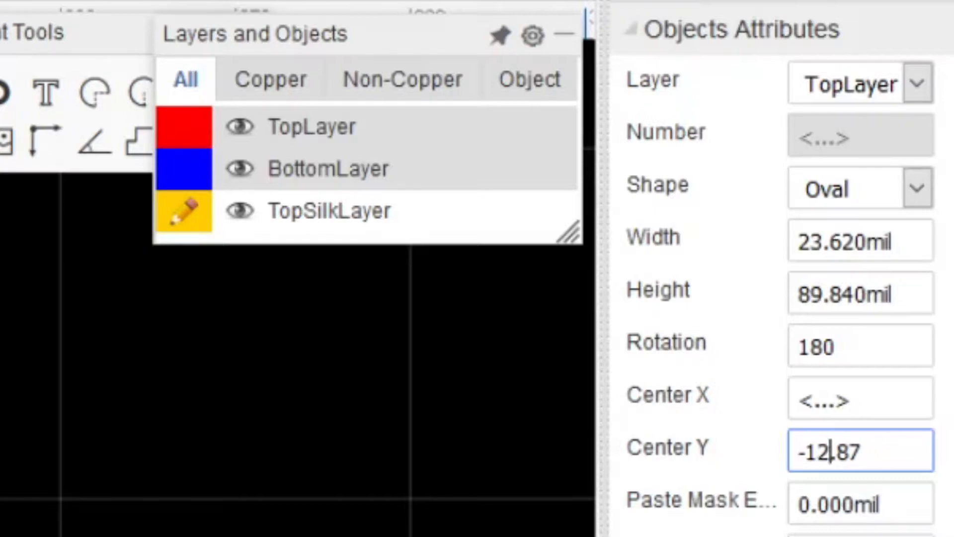
pyautogui.press('Return')
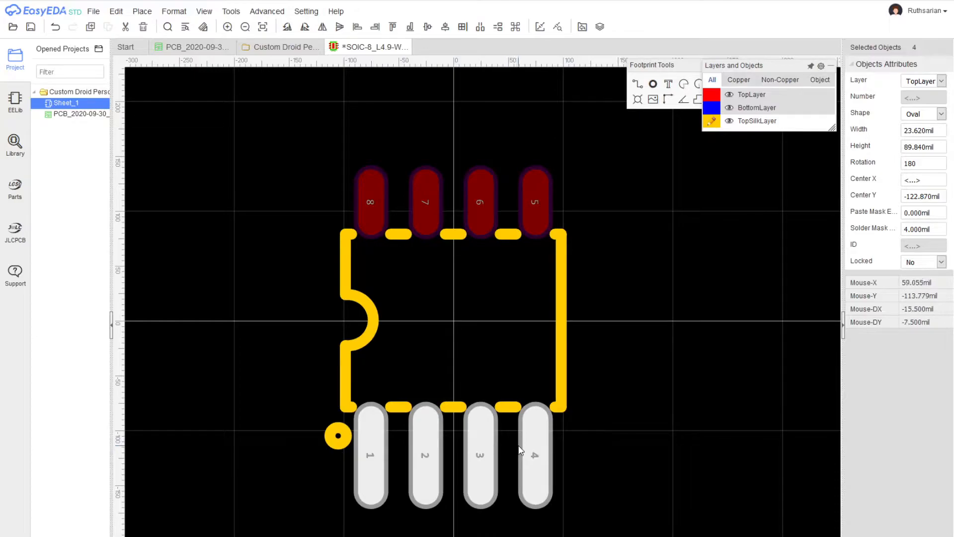
# Select the upper pads 5 to 8 together and set their height to 89.84 mil
pyautogui.click(379, 211)
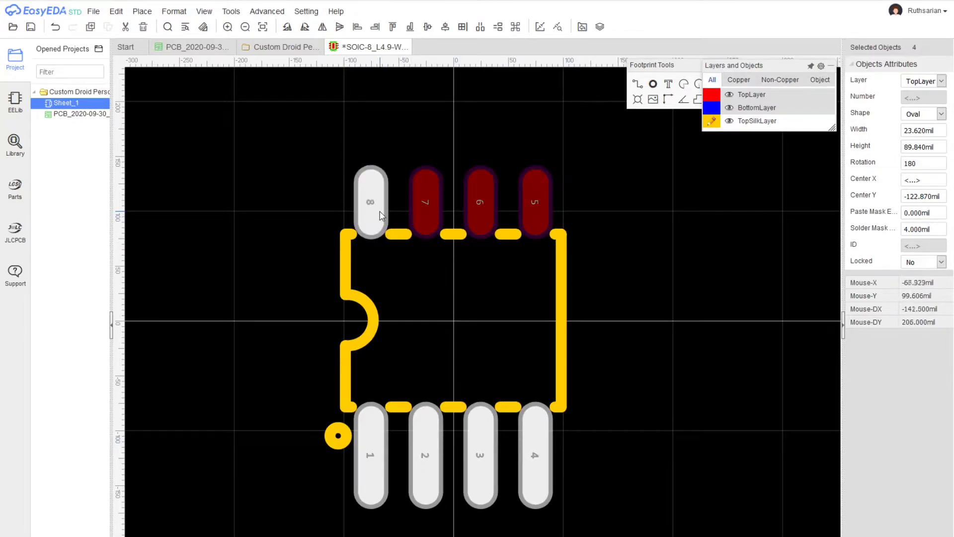
pyautogui.keyDown('shift'); pyautogui.click(425, 214); pyautogui.keyUp('shift')
pyautogui.keyDown('shift'); pyautogui.click(480, 214); pyautogui.keyUp('shift')
pyautogui.keyDown('shift'); pyautogui.click(532, 212); pyautogui.keyUp('shift')
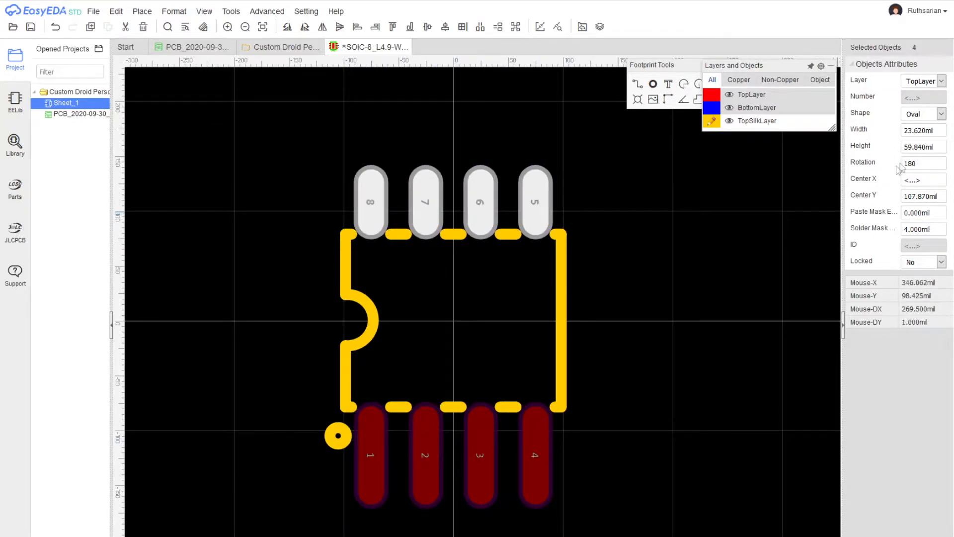
pyautogui.doubleClick(907, 147)
pyautogui.write('9.84')
pyautogui.press('Return')
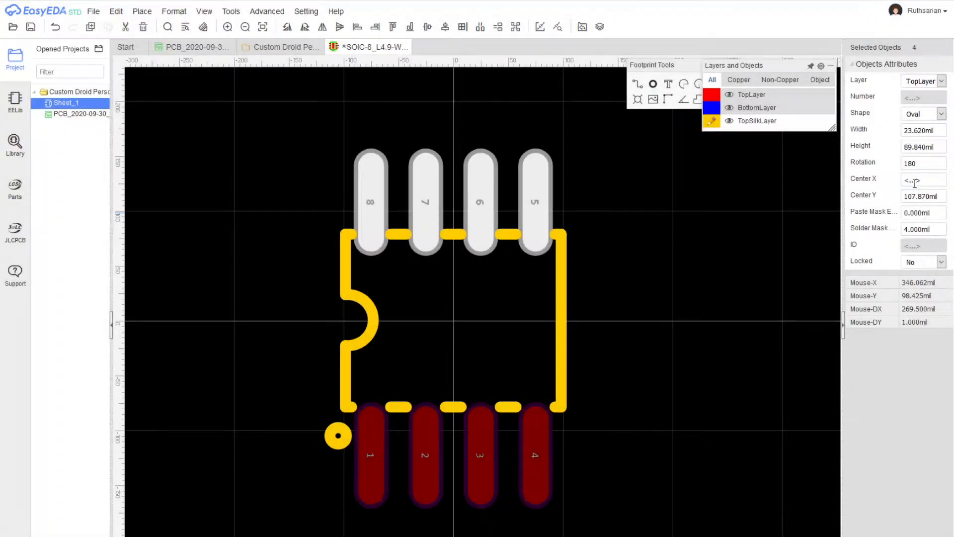
# Set the Center Y of pads 5 to 8 to 122.87 mil and clear the selection
pyautogui.click(912, 196)
pyautogui.press('BackSpace')
pyautogui.press('BackSpace')
pyautogui.write('22')
pyautogui.press('Return')
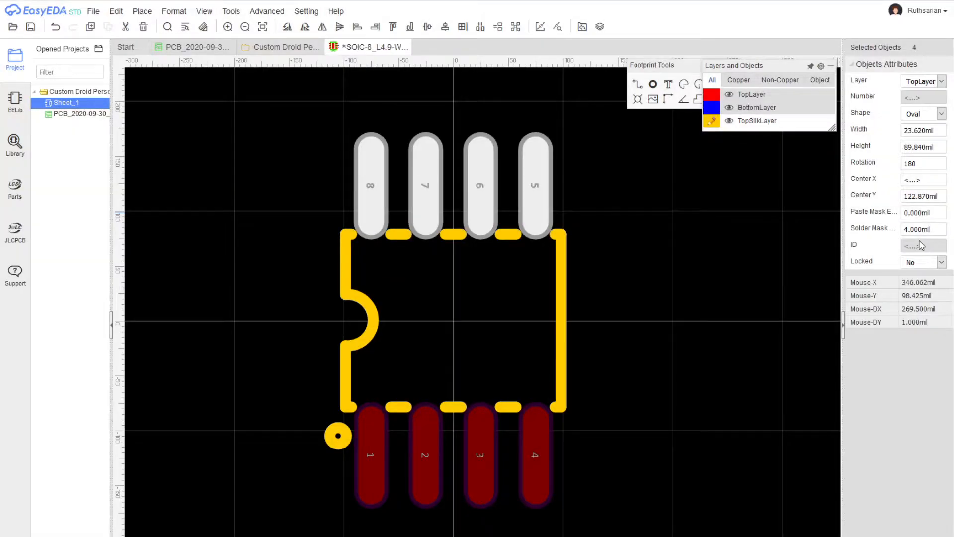
pyautogui.click(624, 265)
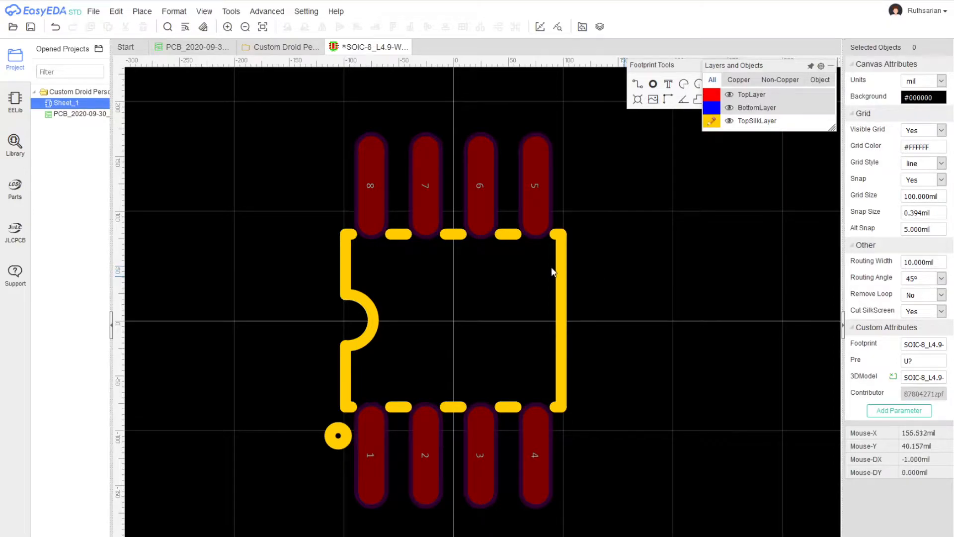
# Start saving the footprint as a copy, changing the title's SOIC-8 prefix to SOP-8 and adding an underscore after W3.9
pyautogui.click(99, 15)
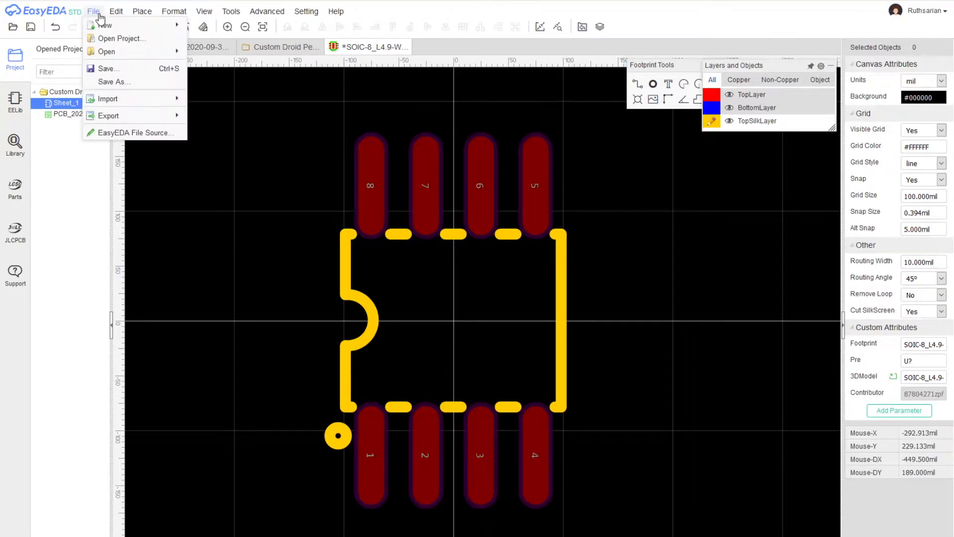
pyautogui.click(130, 81)
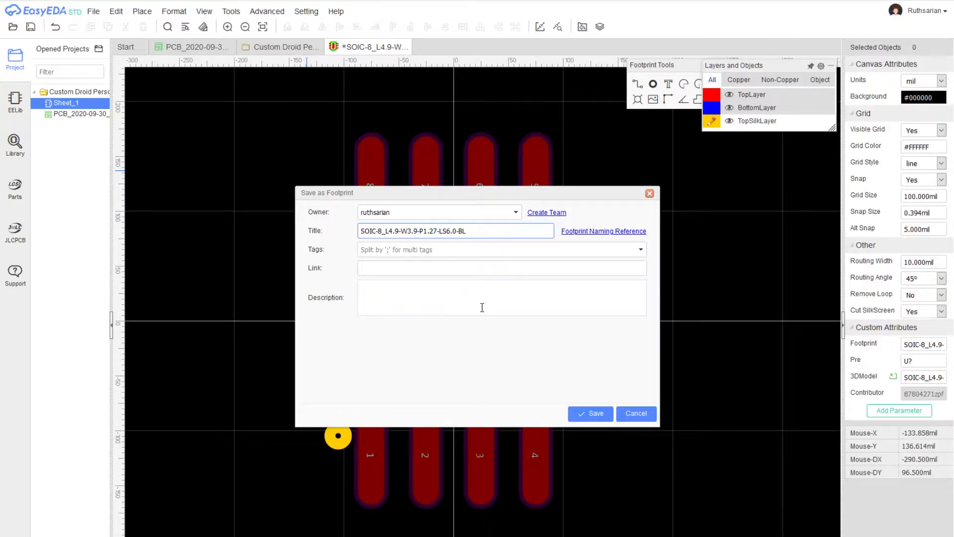
pyautogui.moveTo(466, 231); pyautogui.dragTo(346, 240)
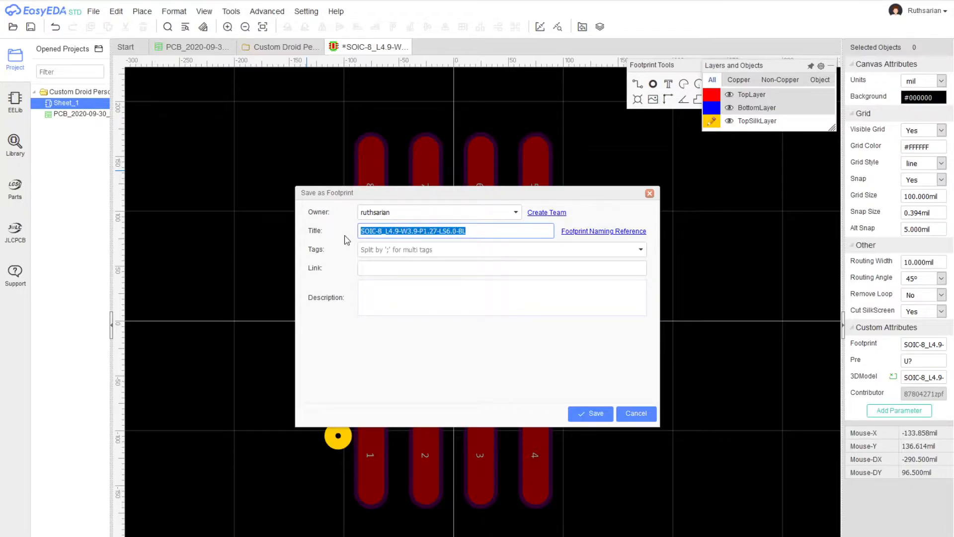
pyautogui.click(374, 227)
pyautogui.press('BackSpace')
pyautogui.press('Delete')
pyautogui.write('P')
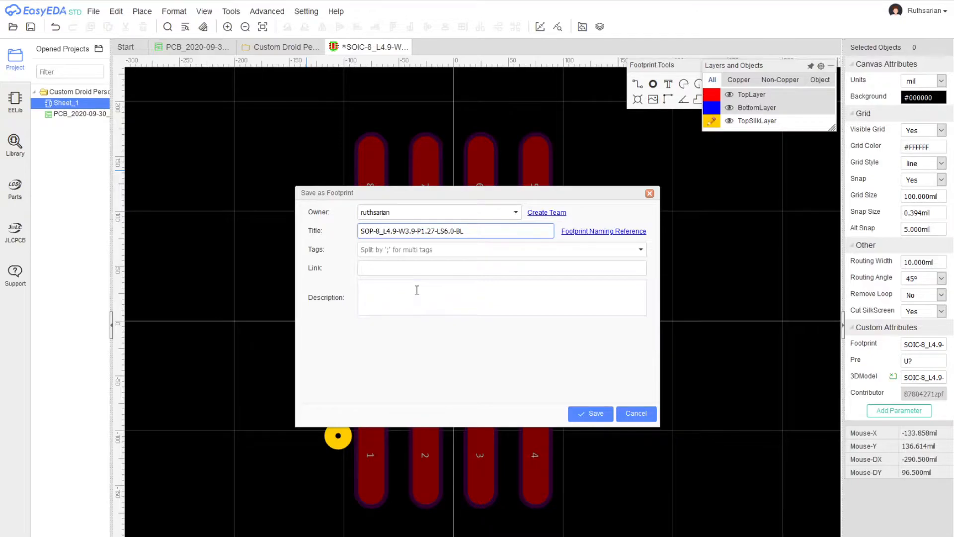
pyautogui.hotkey('shift', 'End')
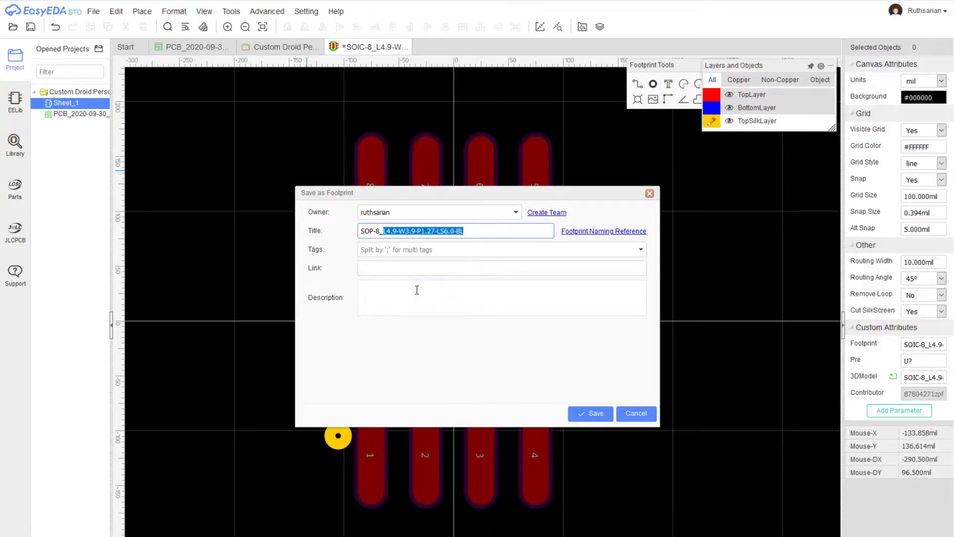
pyautogui.press('Left')
pyautogui.press('Right')
pyautogui.press('Right')
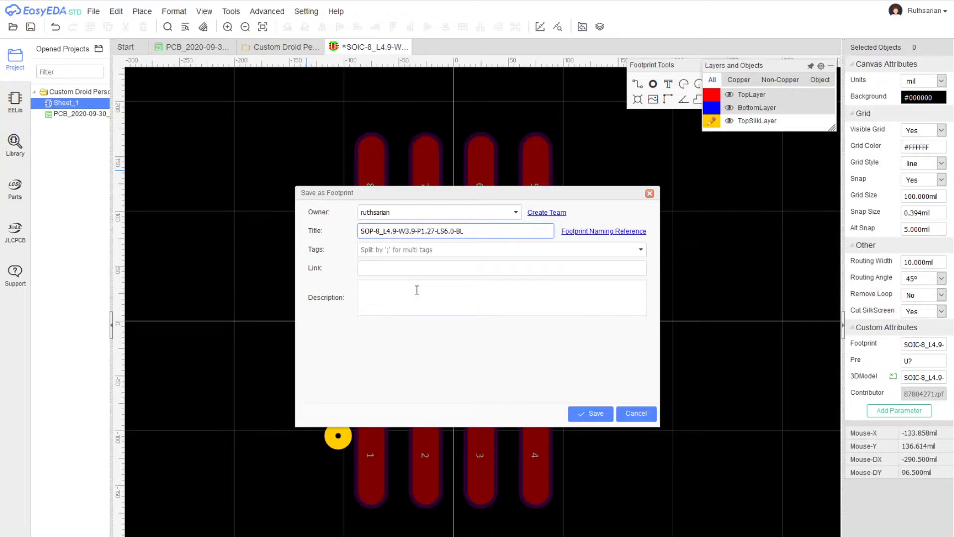
pyautogui.write('_')
# Switch to Google in the browser and convert 150 mil and 210 mil to millimetres
pyautogui.hotkey('alt', 'Tab')
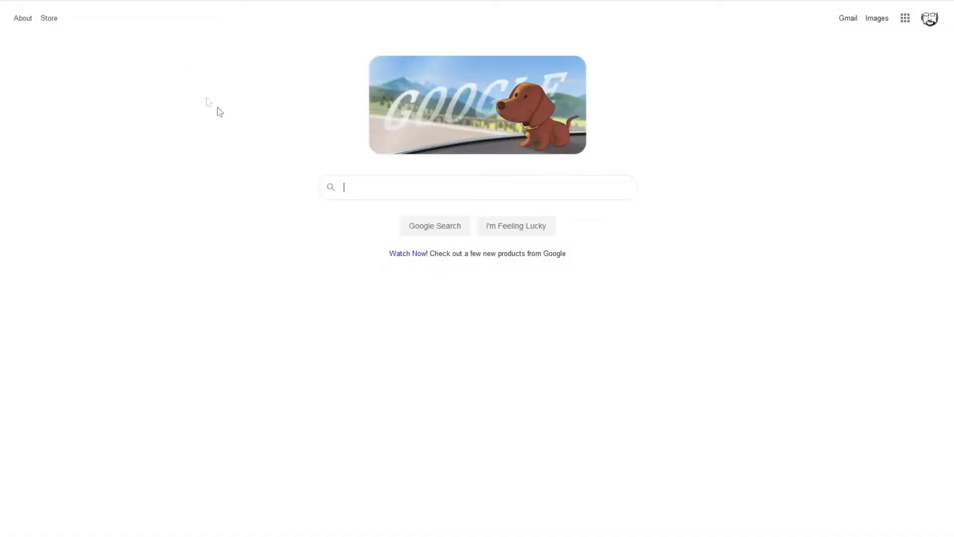
pyautogui.click(353, 185)
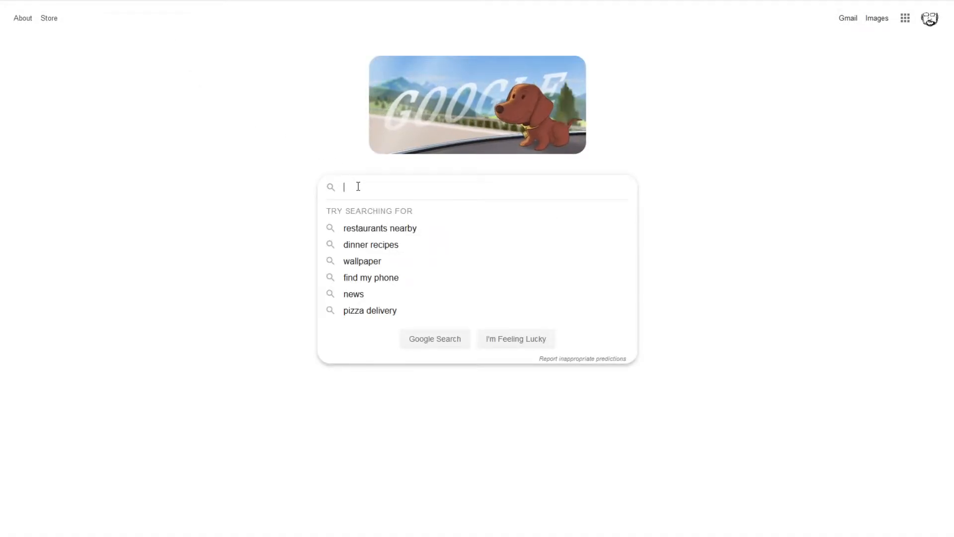
pyautogui.write('15')
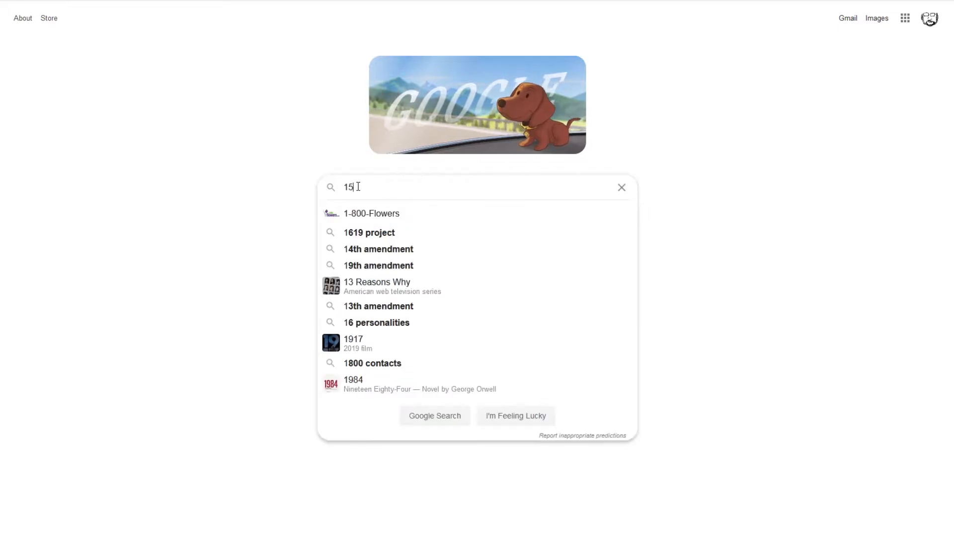
pyautogui.write('0 mil')
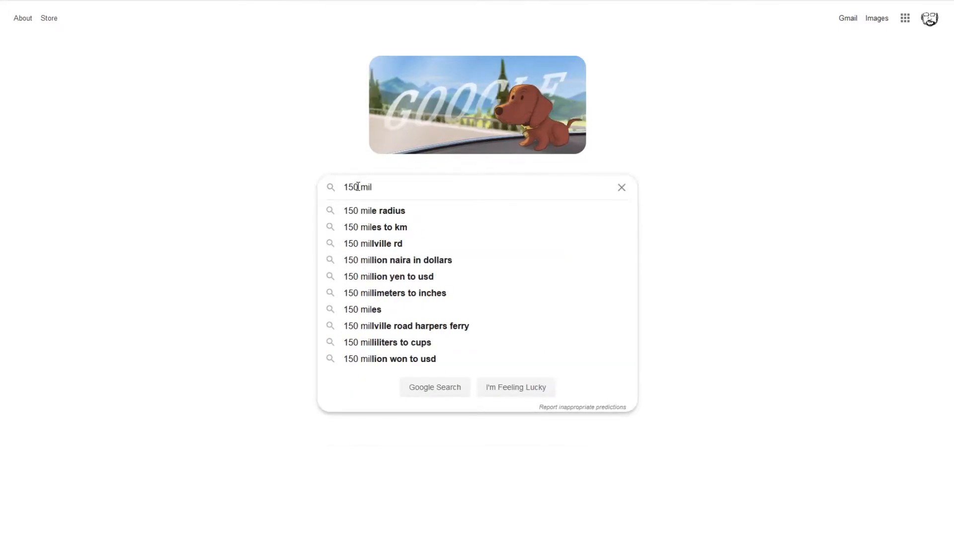
pyautogui.write(' to mm')
pyautogui.press('Return')
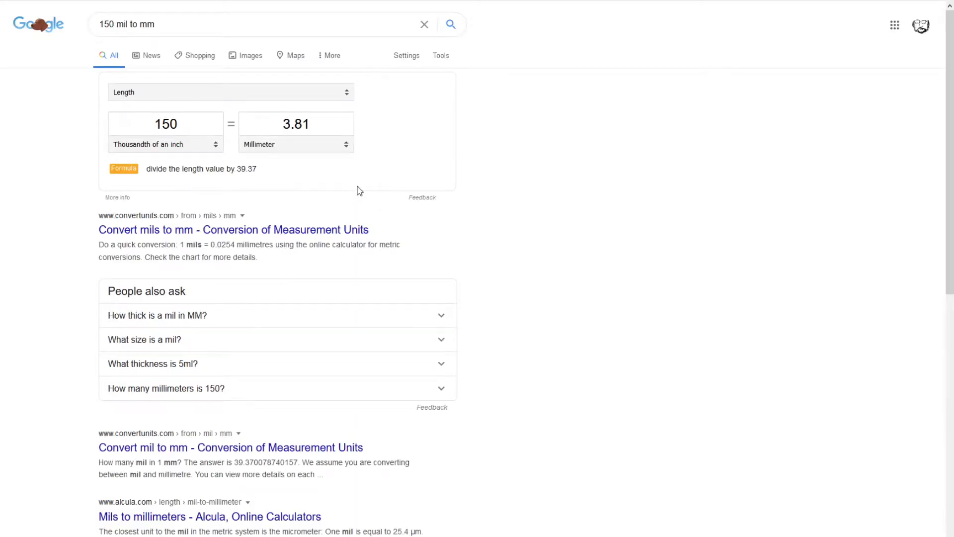
pyautogui.click(183, 123)
pyautogui.doubleClick(182, 122)
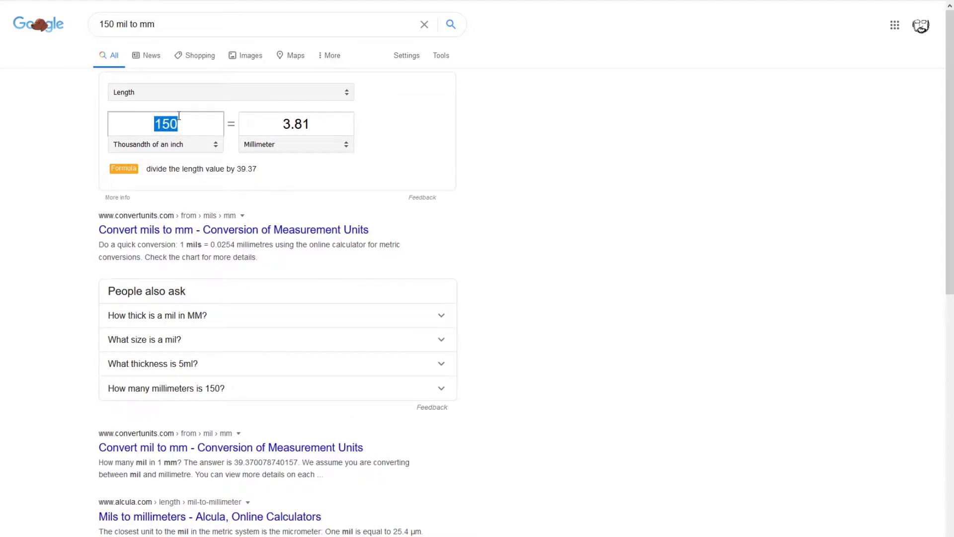
pyautogui.write('210')
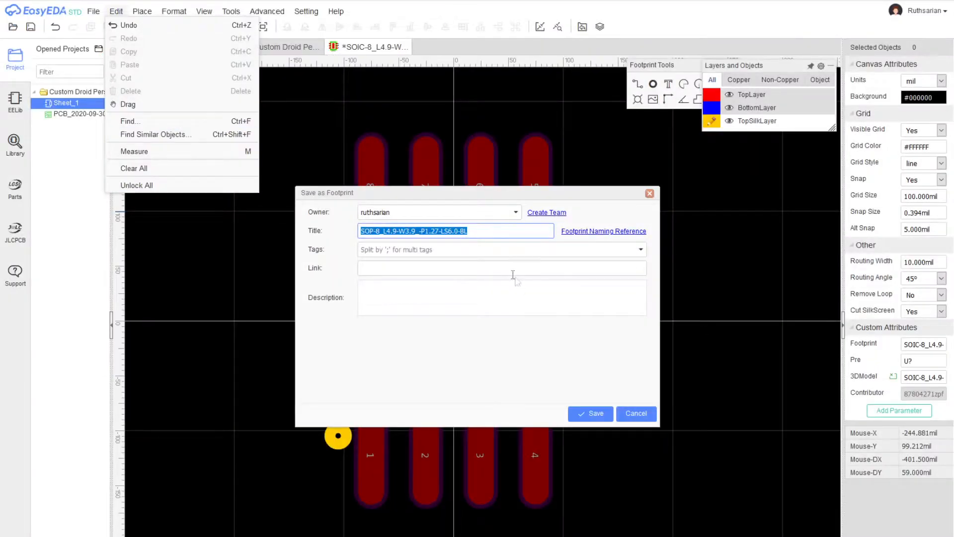
# Back in EasyEDA, save the copy with the title SOP-8_L4.9-W3.9_5.3-P1.27-LS6.0-BL and close both footprint documents
pyautogui.click(419, 231)
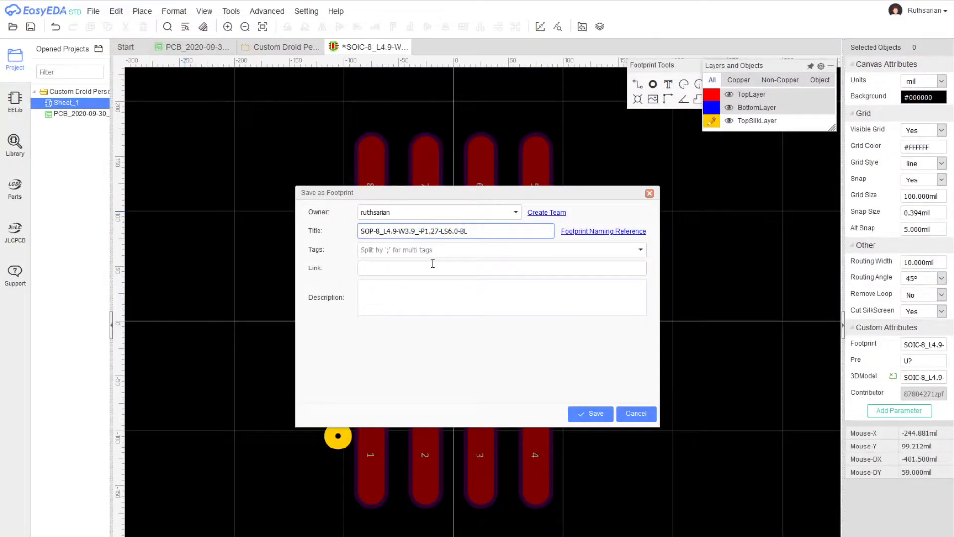
pyautogui.write('5.3')
pyautogui.moveTo(488, 232); pyautogui.dragTo(343, 232)
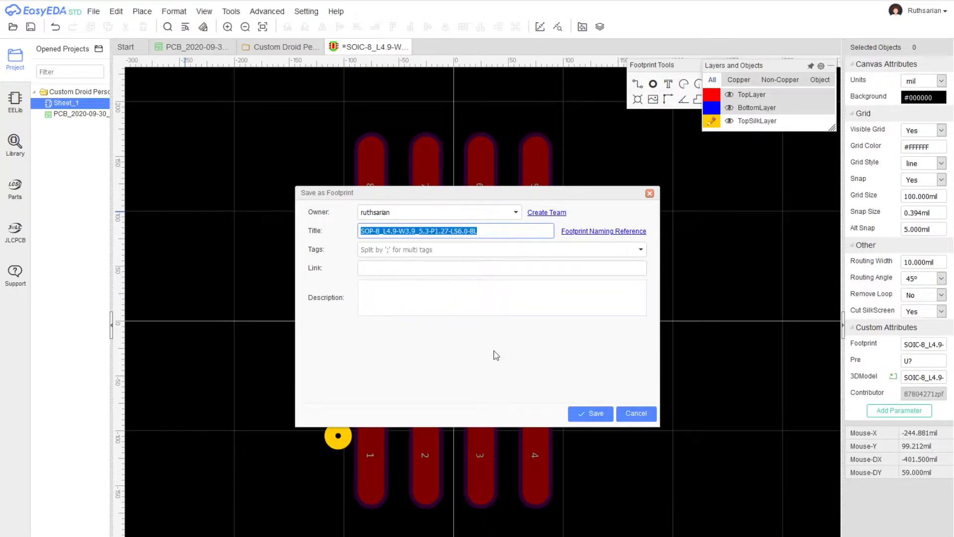
pyautogui.click(592, 413)
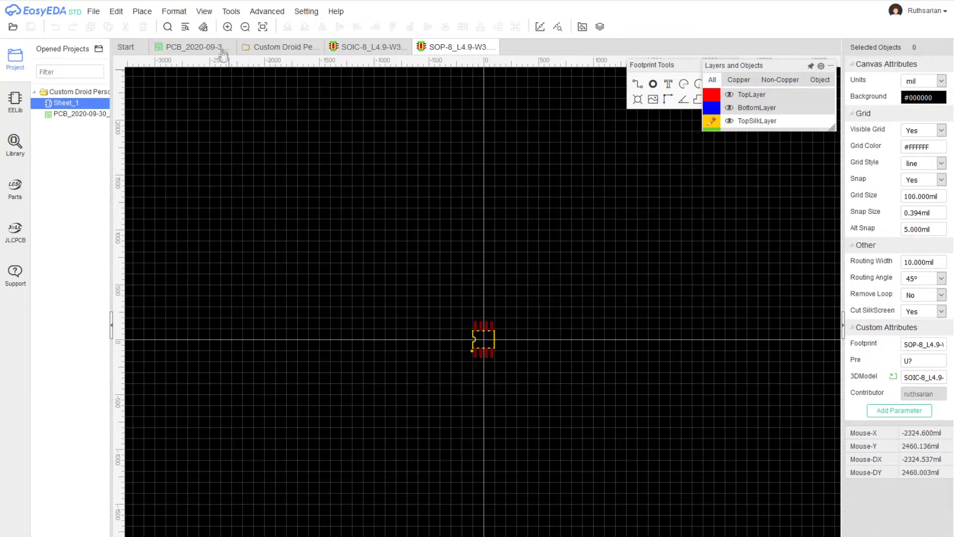
pyautogui.click(494, 47)
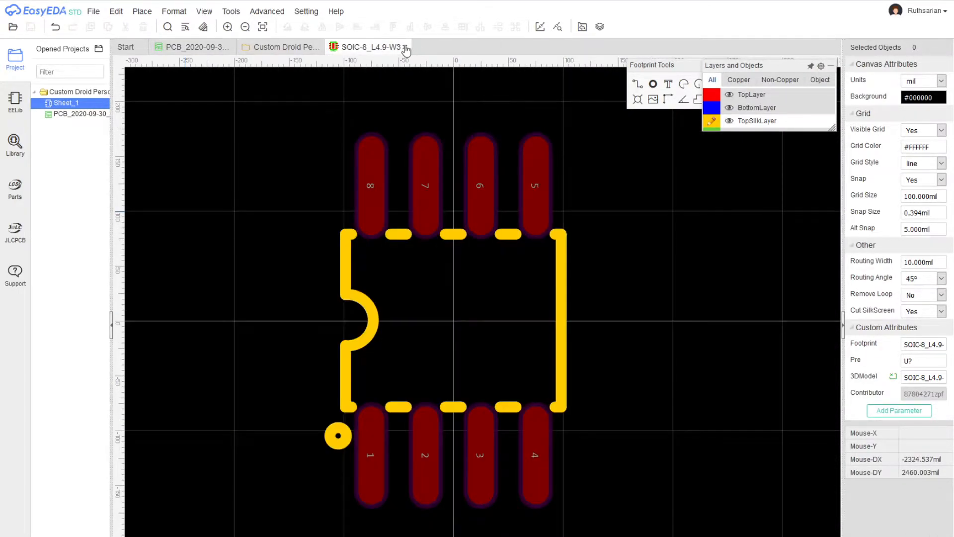
pyautogui.click(406, 47)
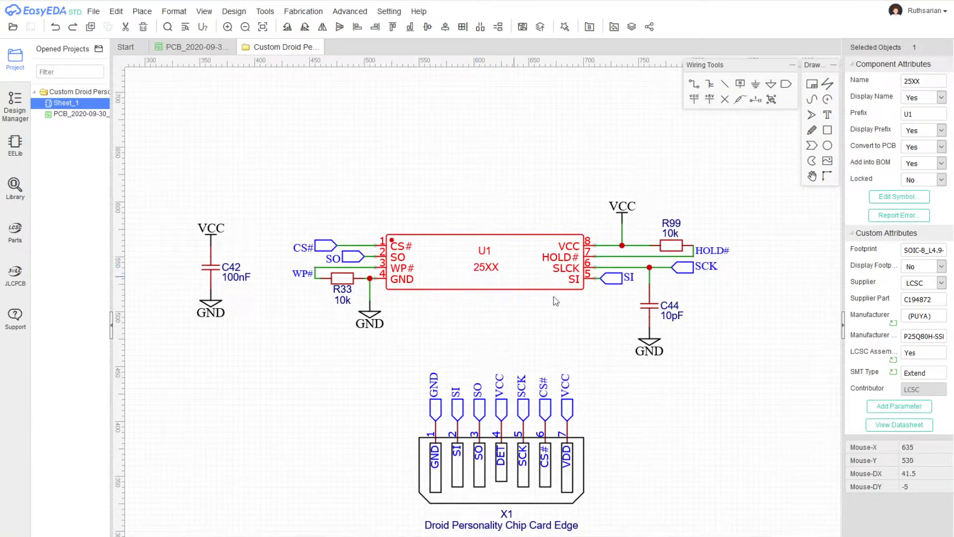
# Search the footprint manager for SOP-8_L4.9-W3.9_5.3-P1.27-LS6.0-BL, assign that workspace footprint to U1, and leave the manager
pyautogui.click(917, 252)
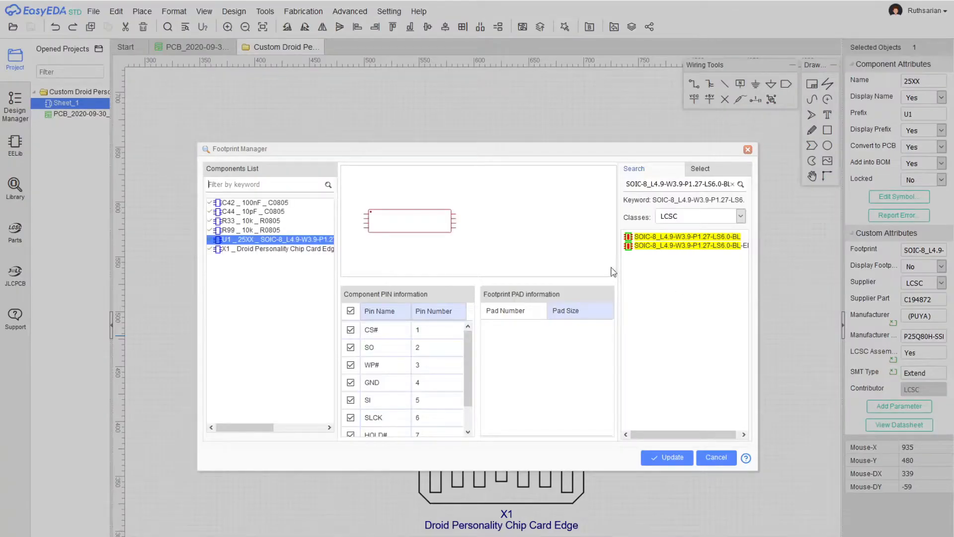
pyautogui.tripleClick(663, 185)
pyautogui.press('BackSpace')
pyautogui.write('SOIC-8_L4.9-W3.9_5.3-P1.27-LS6.0-BL')
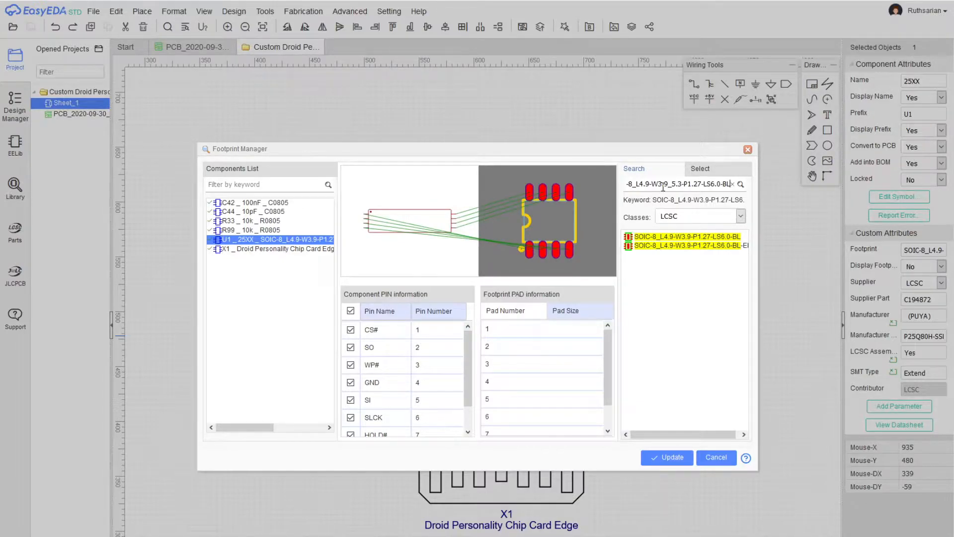
pyautogui.press('Return')
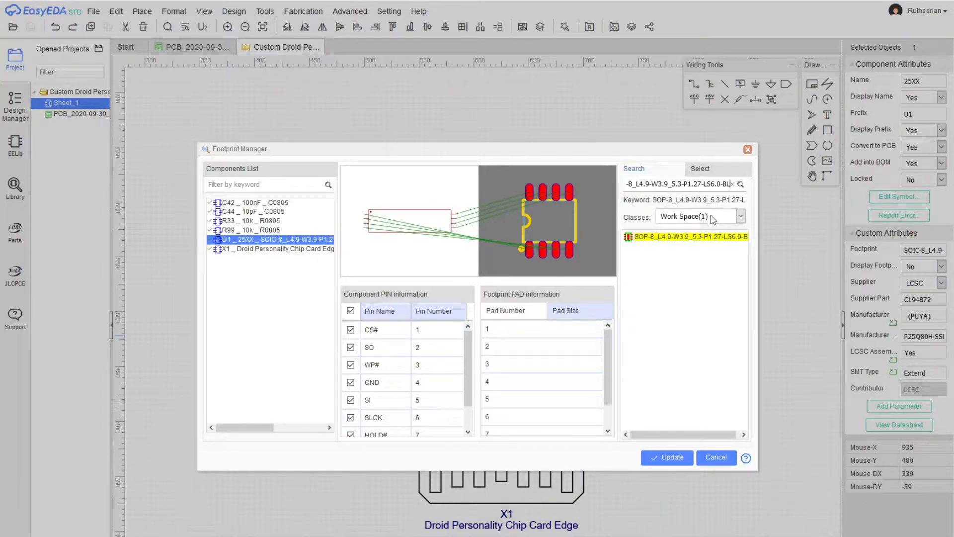
pyautogui.click(692, 236)
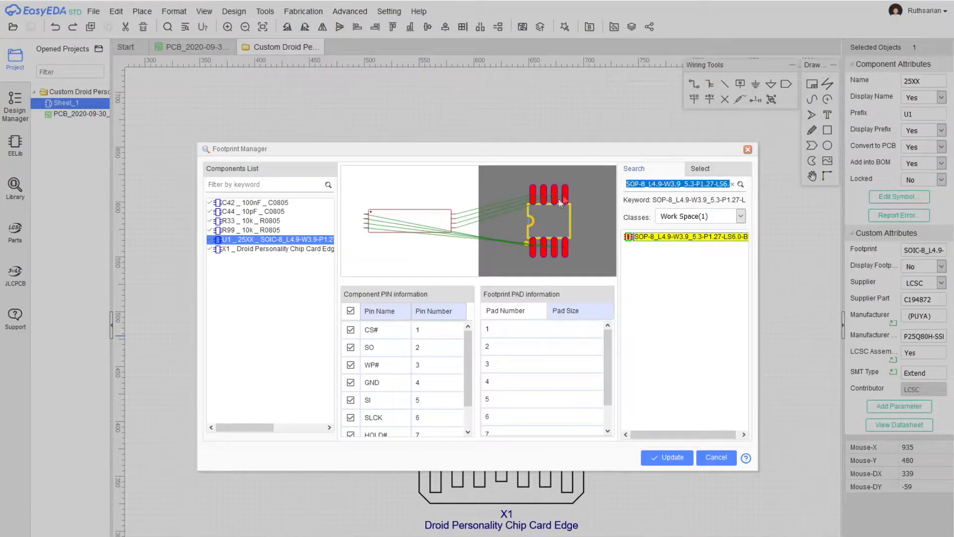
pyautogui.click(672, 458)
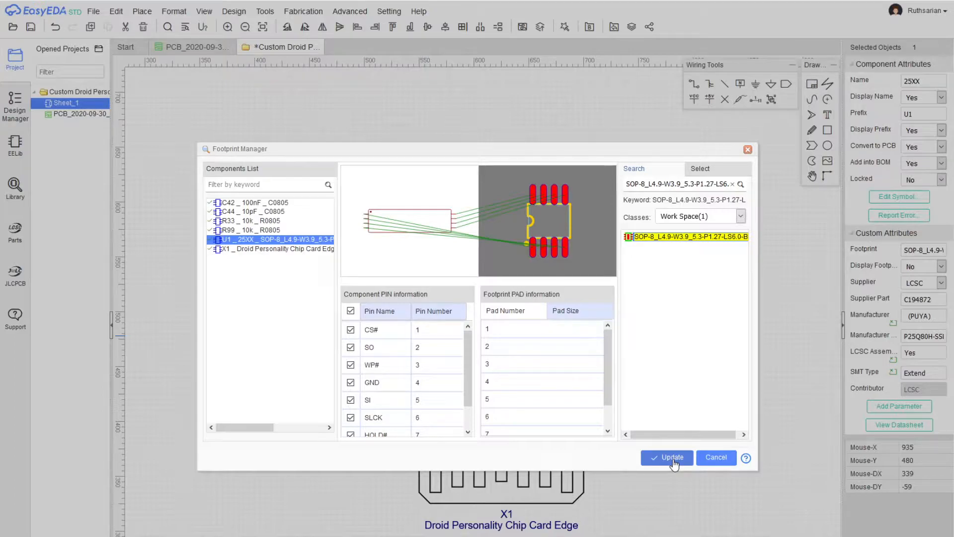
pyautogui.click(747, 149)
pyautogui.click(530, 130)
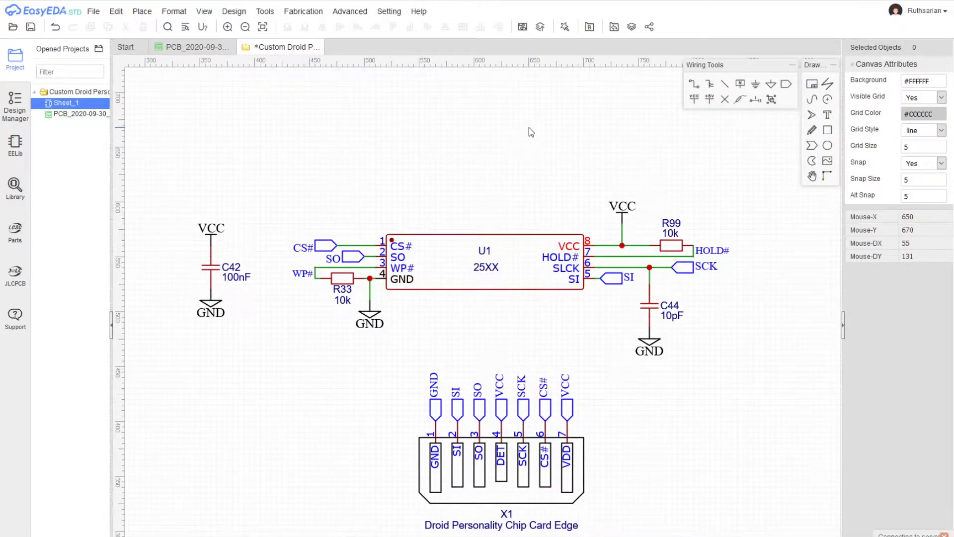
# Save the schematic and apply its changes to the PCB layout
pyautogui.hotkey('ctrl', 's')
pyautogui.click(234, 11)
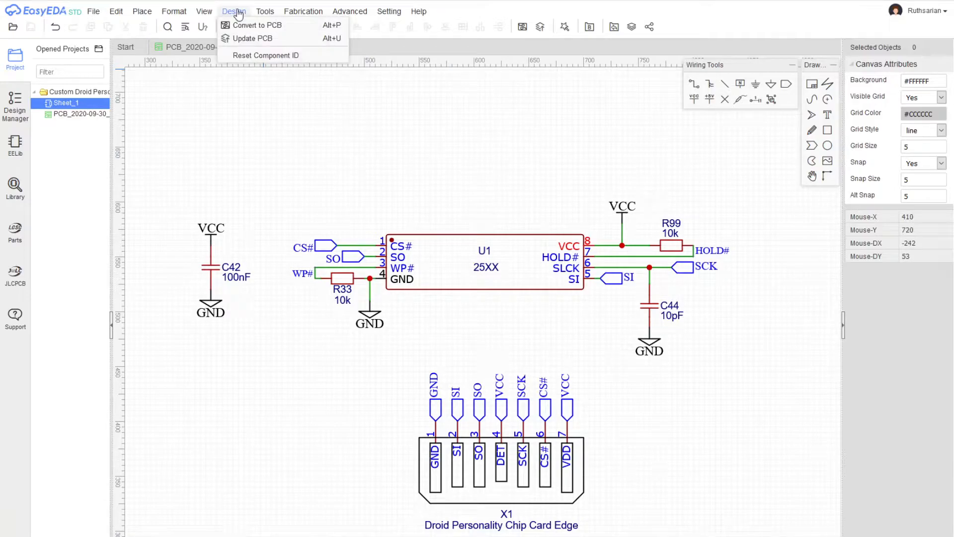
pyautogui.click(253, 39)
pyautogui.click(579, 404)
# Move capacitor C42 inside the board outline, beside the 25XX chip, at X 500 mil and Y 1900 mil
pyautogui.moveTo(499, 242); pyautogui.dragTo(563, 433, button='right')
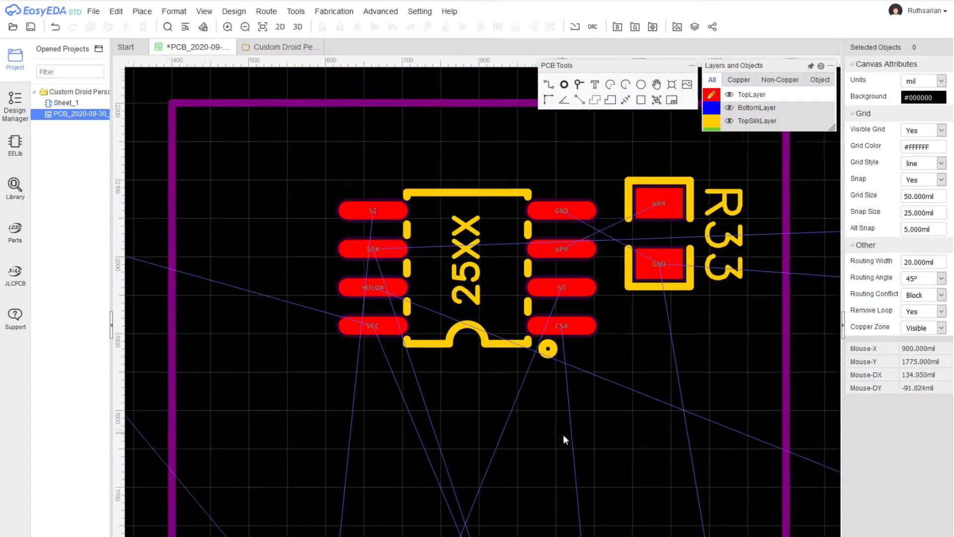
pyautogui.scroll(2, 499, 384)
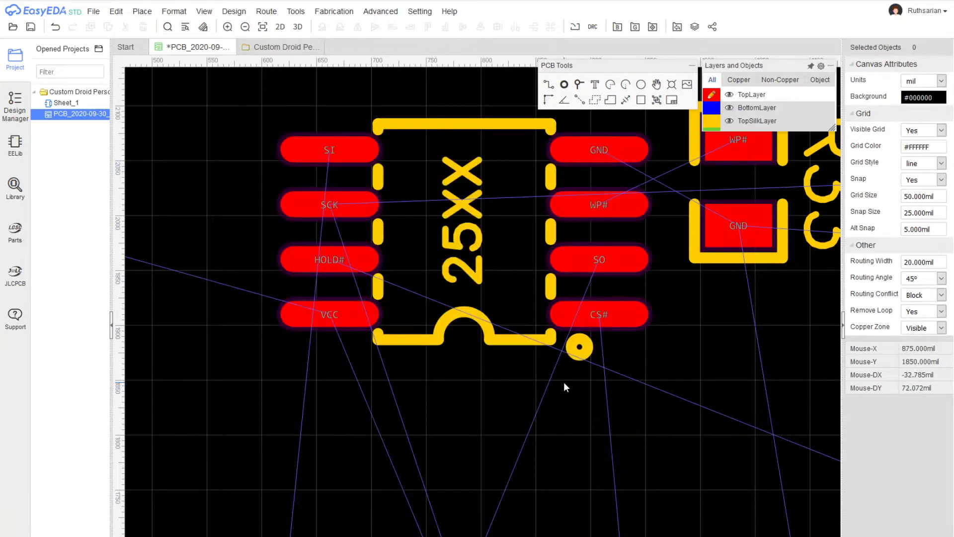
pyautogui.scroll(-3, 563, 382)
pyautogui.scroll(1, 535, 407)
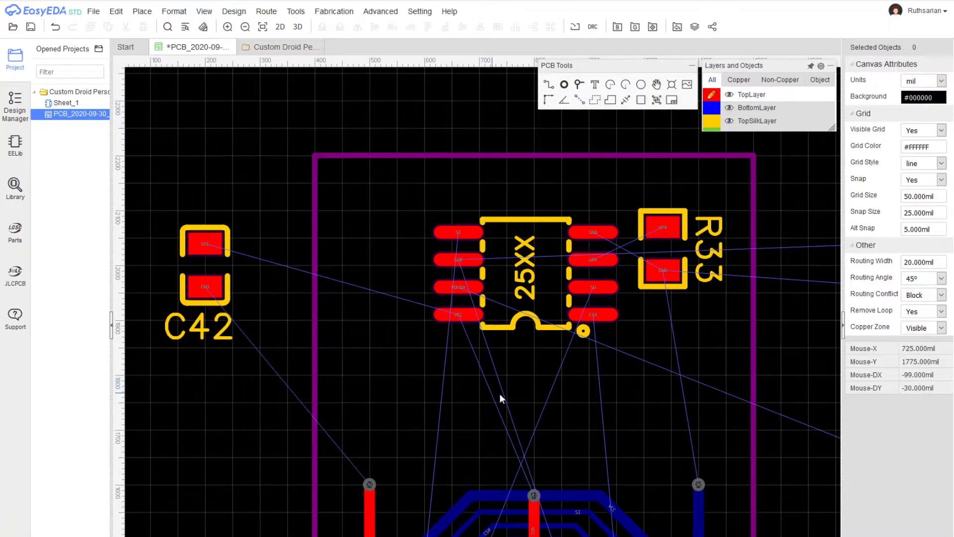
pyautogui.moveTo(592, 409); pyautogui.dragTo(565, 336, button='right')
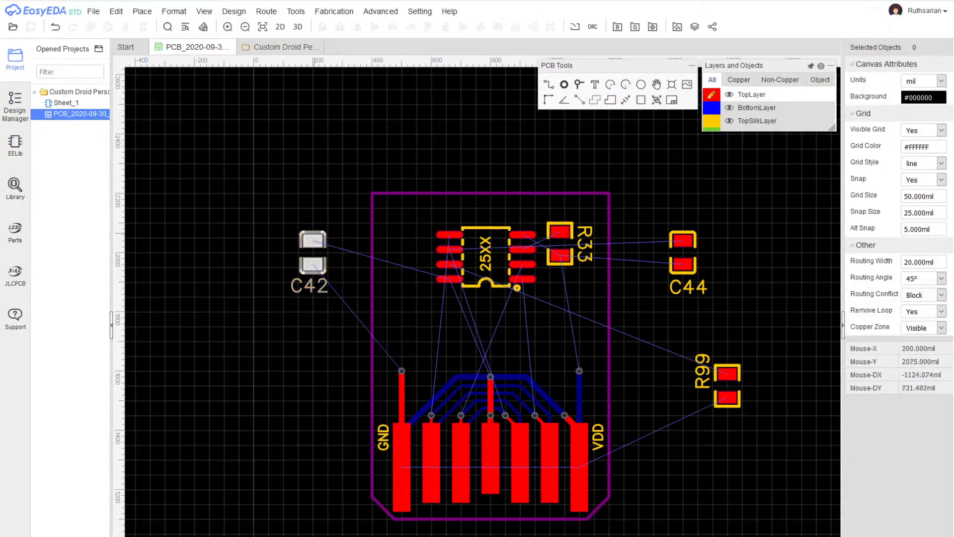
pyautogui.moveTo(532, 153); pyautogui.dragTo(498, 180, button='right')
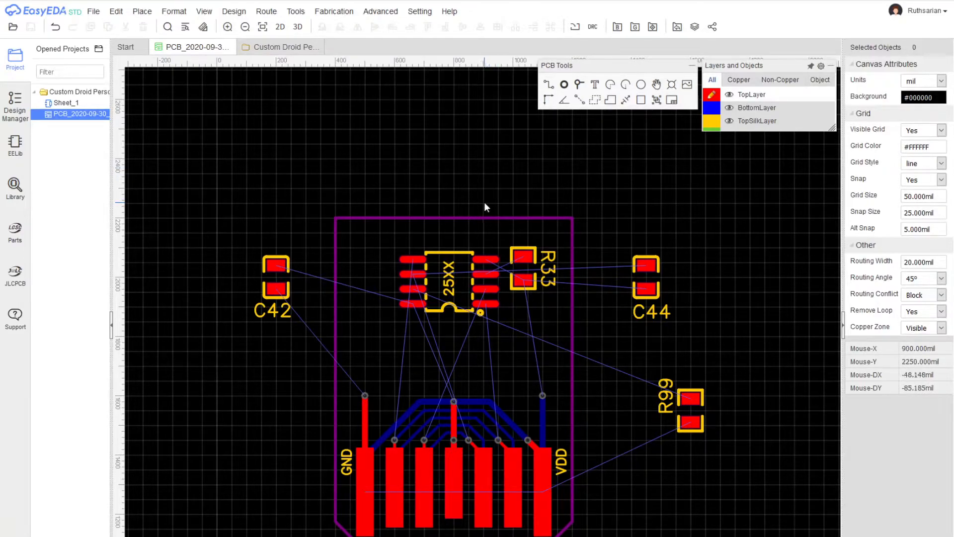
pyautogui.moveTo(278, 289); pyautogui.dragTo(367, 319)
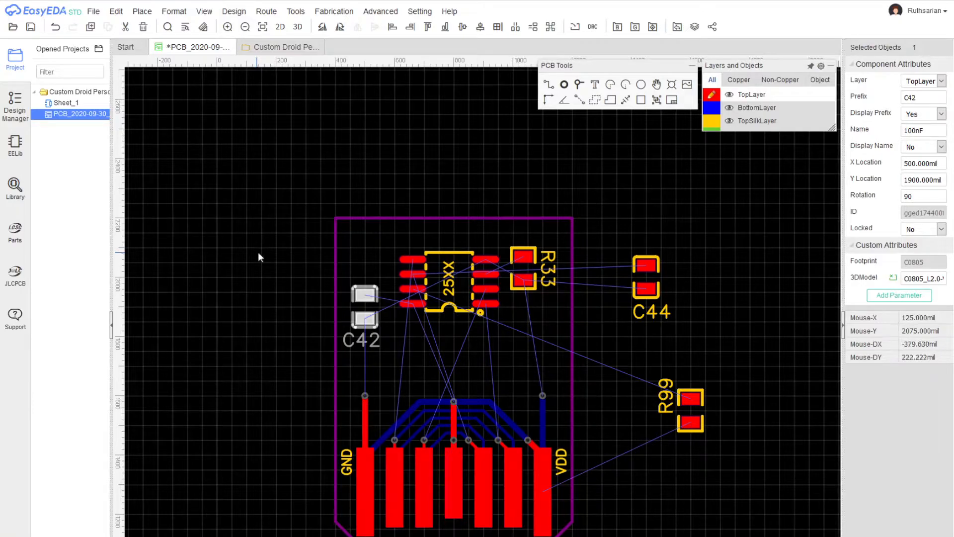
# Draw a vertical dimension 1150 mil long on the Document layer beside the board, from Y 1100 to 2250 mil
pyautogui.moveTo(258, 252); pyautogui.dragTo(276, 251, button='right')
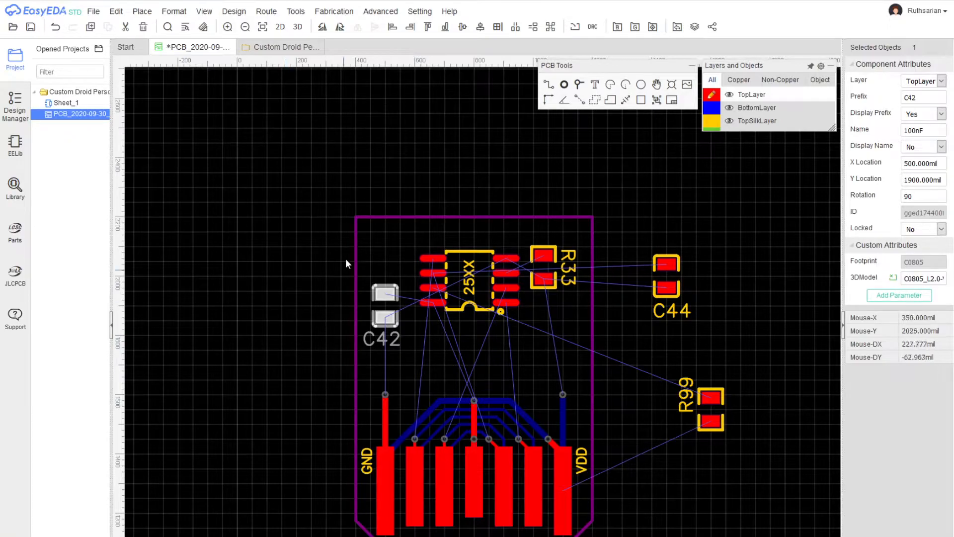
pyautogui.scroll(-4, 575, 155)
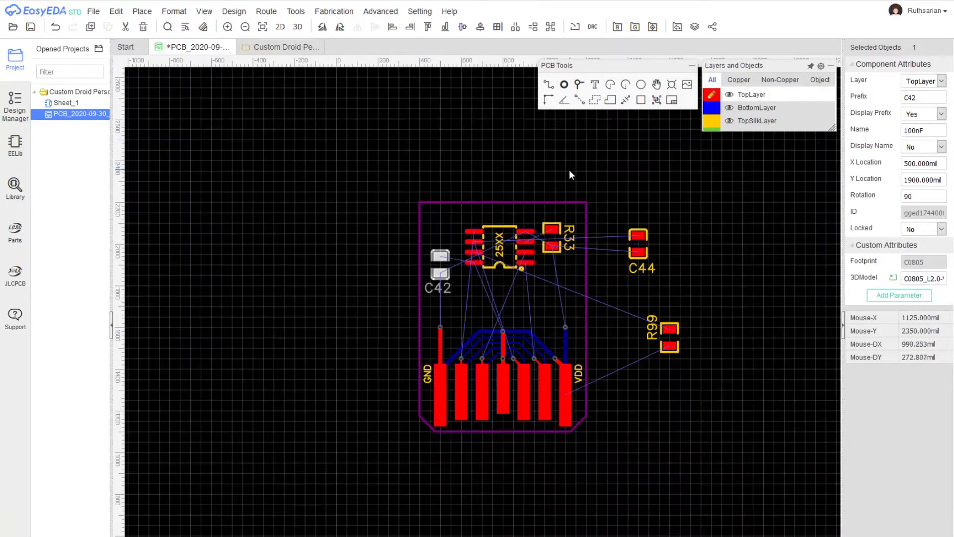
pyautogui.scroll(2, 444, 193)
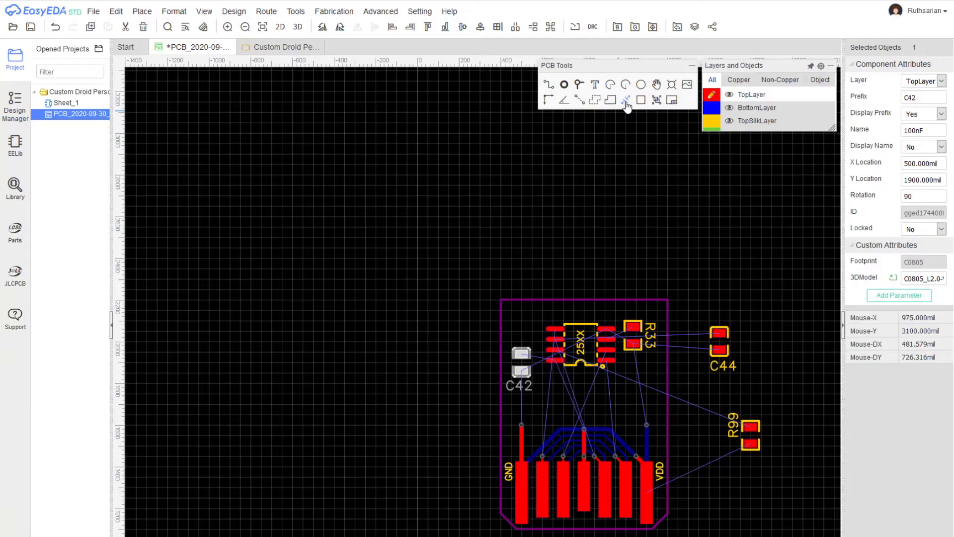
pyautogui.click(477, 267)
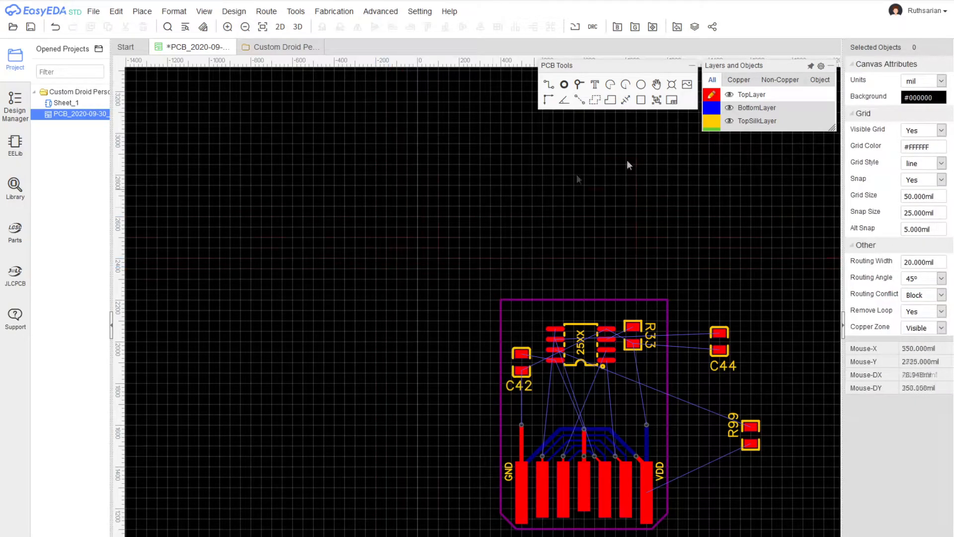
pyautogui.moveTo(716, 133)
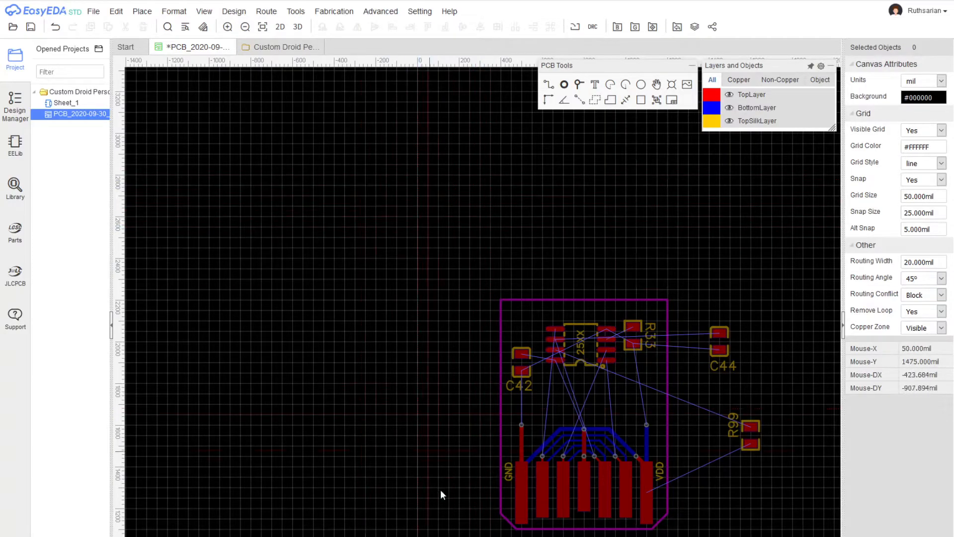
pyautogui.click(439, 533)
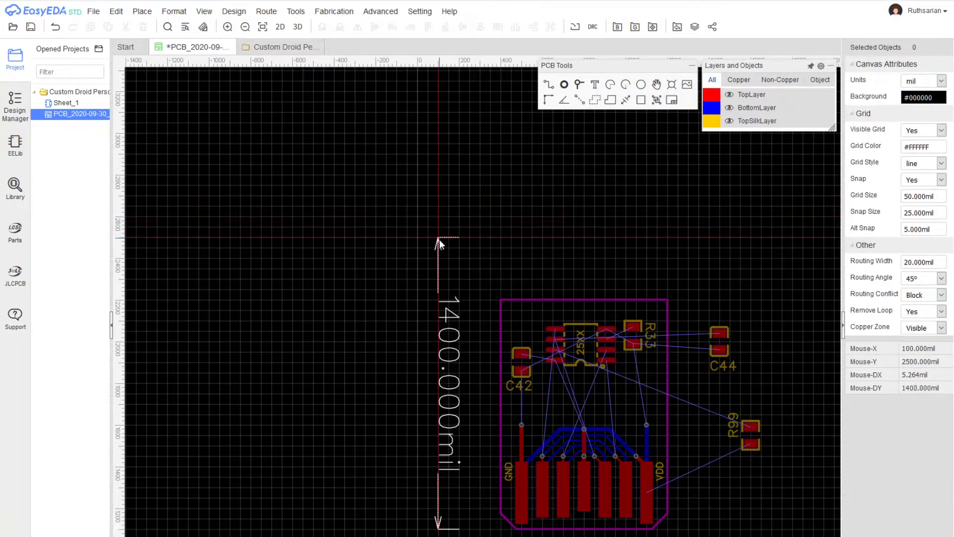
pyautogui.click(438, 283)
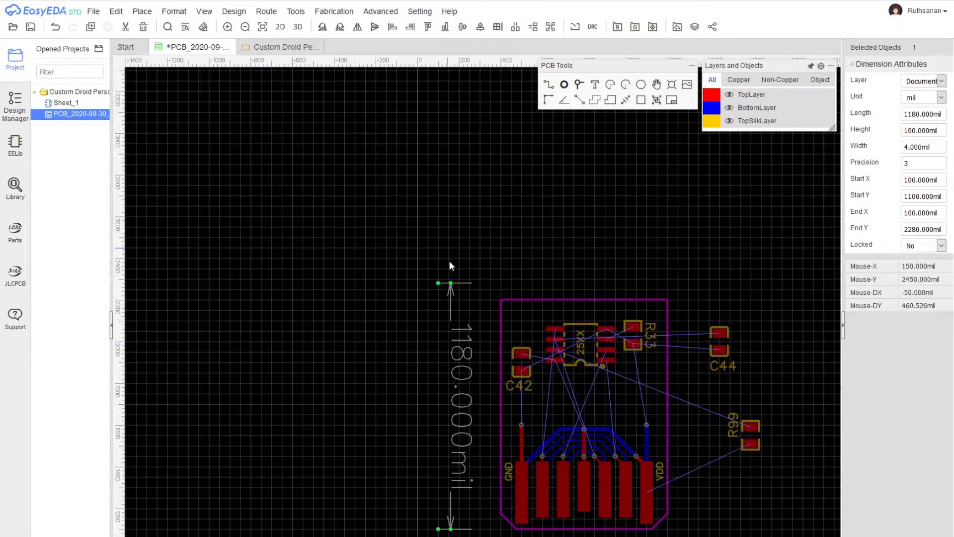
pyautogui.moveTo(450, 284); pyautogui.dragTo(454, 289)
pyautogui.click(466, 239)
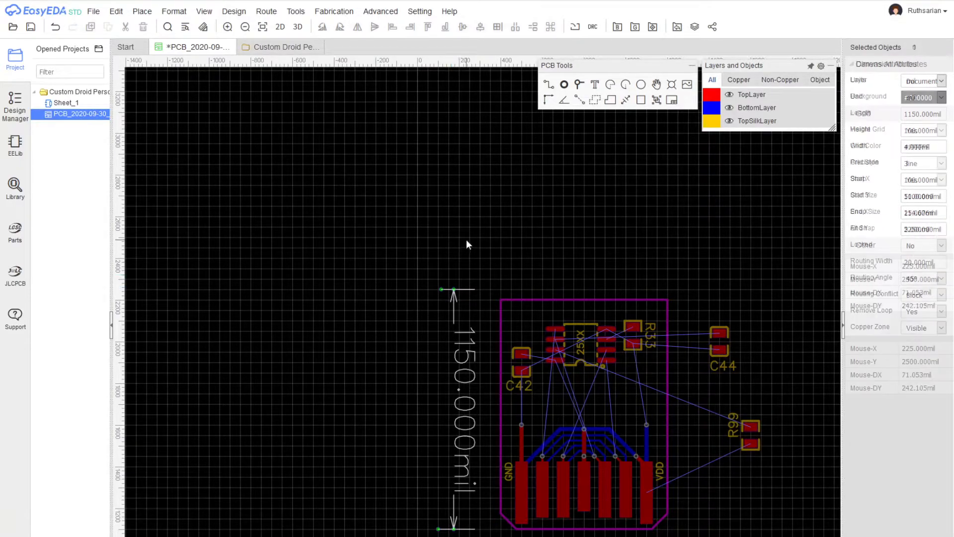
# Raise the board outline's upper-left corner to Y 2250 mil, level with the upper end of the dimension
pyautogui.scroll(2, 517, 278)
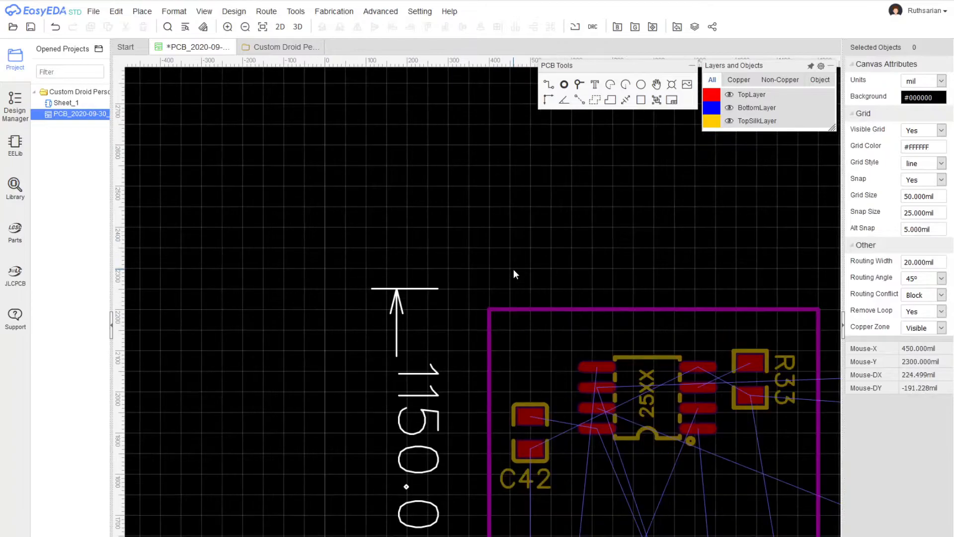
pyautogui.scroll(-2, 448, 234)
pyautogui.scroll(1, 434, 442)
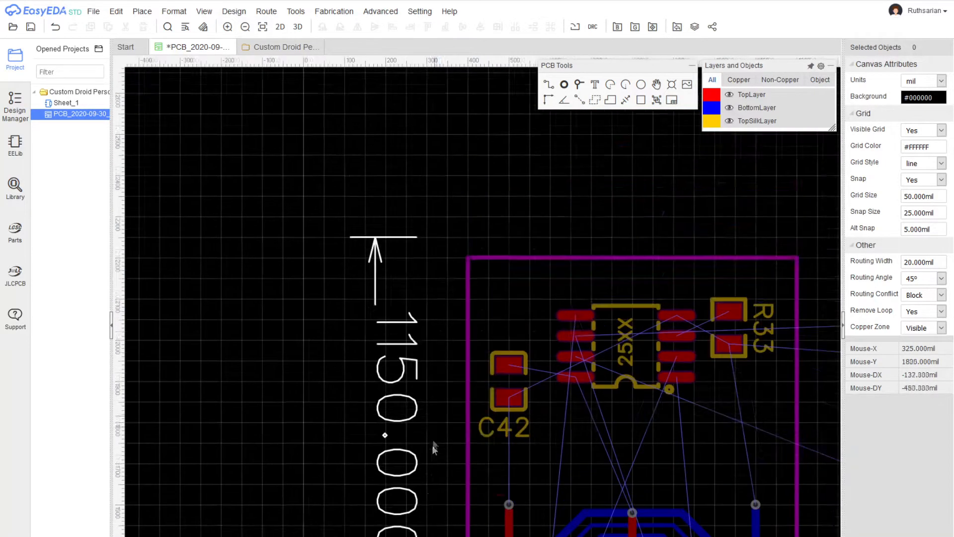
pyautogui.click(460, 317)
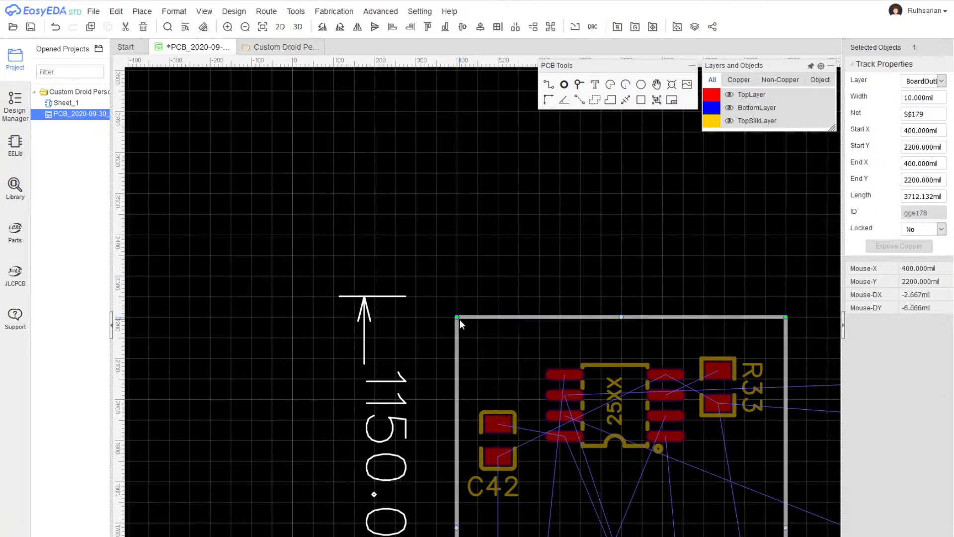
pyautogui.scroll(3, 460, 318)
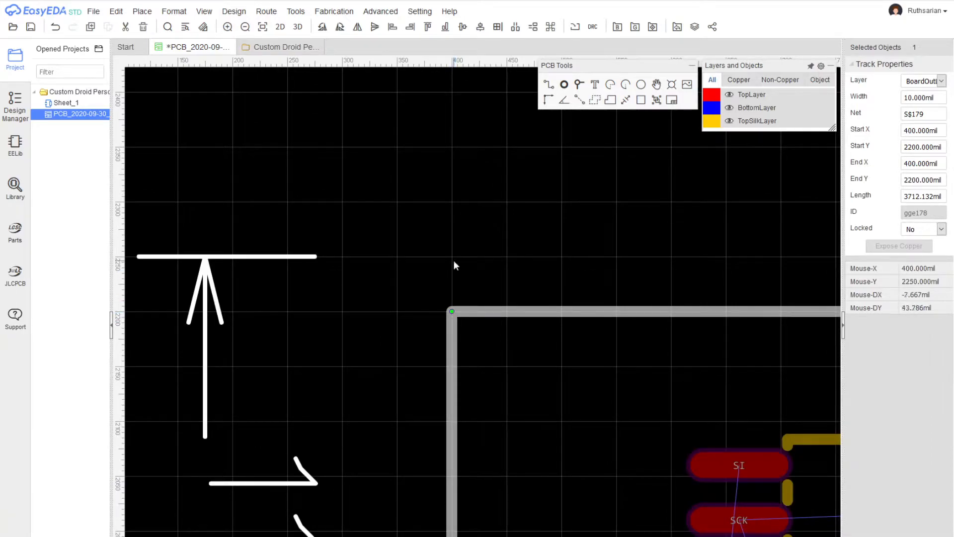
pyautogui.moveTo(452, 312); pyautogui.dragTo(451, 256)
pyautogui.click(473, 313)
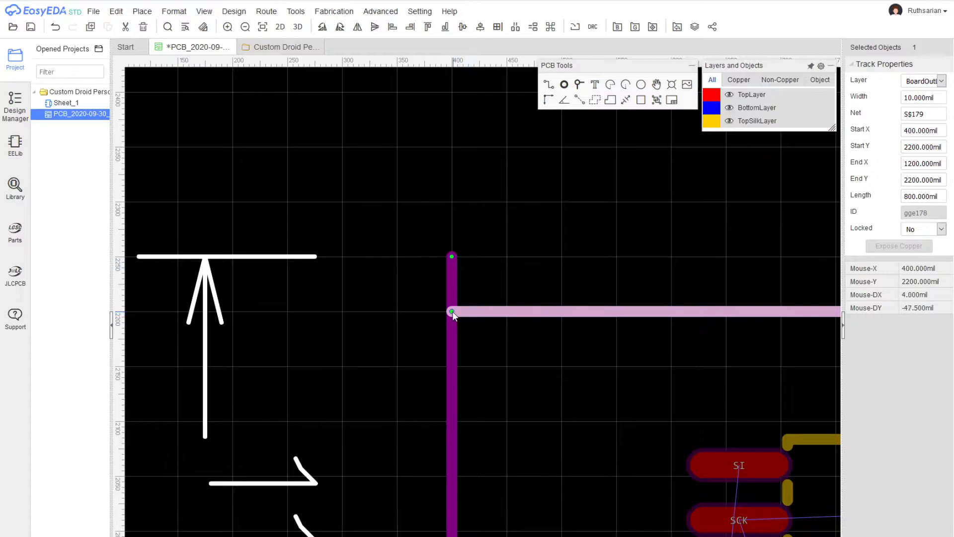
pyautogui.moveTo(452, 312); pyautogui.dragTo(452, 256)
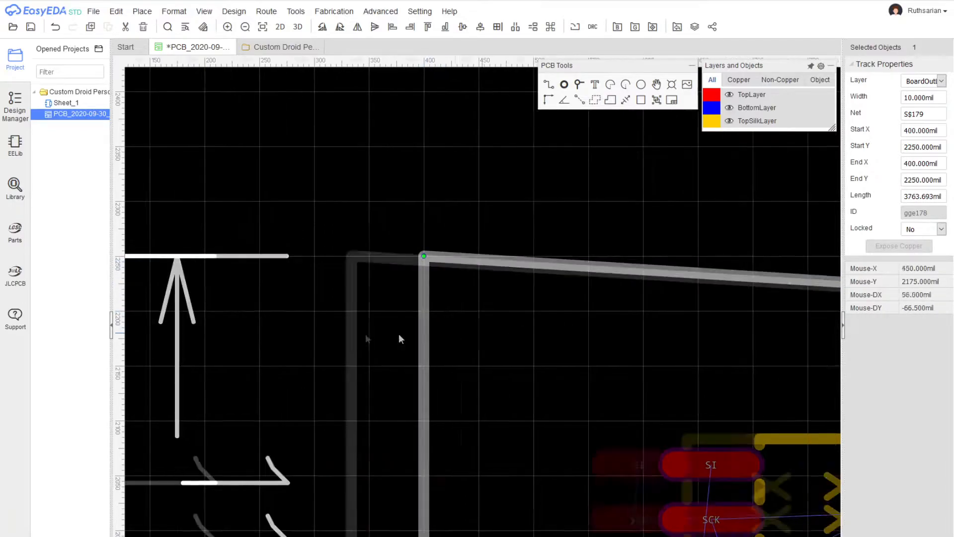
# Raise the board outline's upper-right corner by 50 mil so the top edge is straight at Y 2250 mil
pyautogui.moveTo(398, 334); pyautogui.dragTo(259, 336, button='right')
pyautogui.moveTo(679, 342); pyautogui.dragTo(282, 347, button='right')
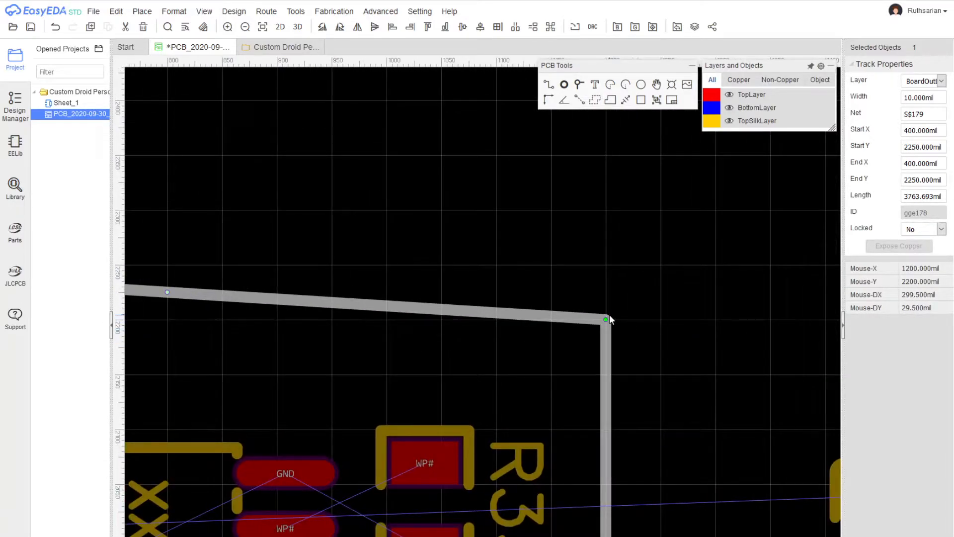
pyautogui.moveTo(606, 319); pyautogui.dragTo(606, 265)
pyautogui.scroll(-6, 496, 313)
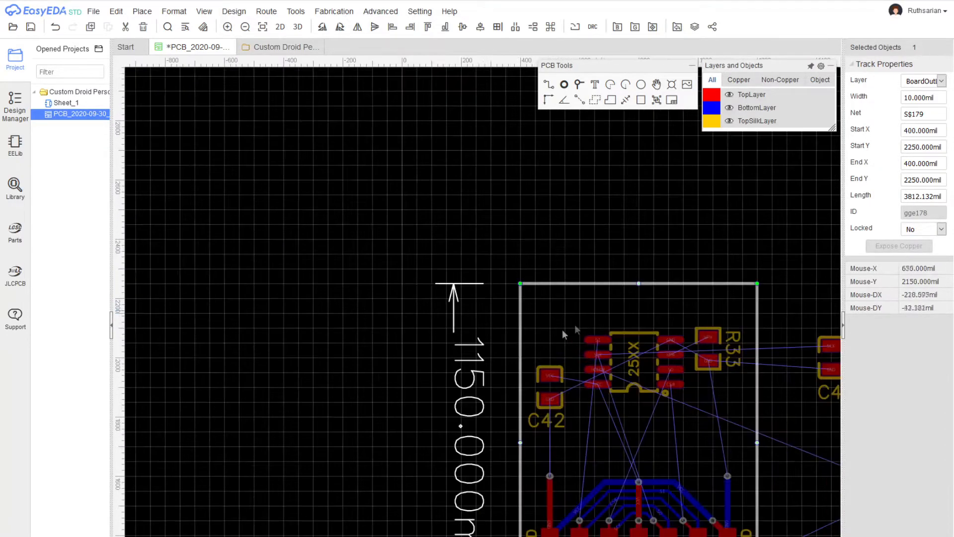
pyautogui.moveTo(373, 399); pyautogui.dragTo(321, 285, button='right')
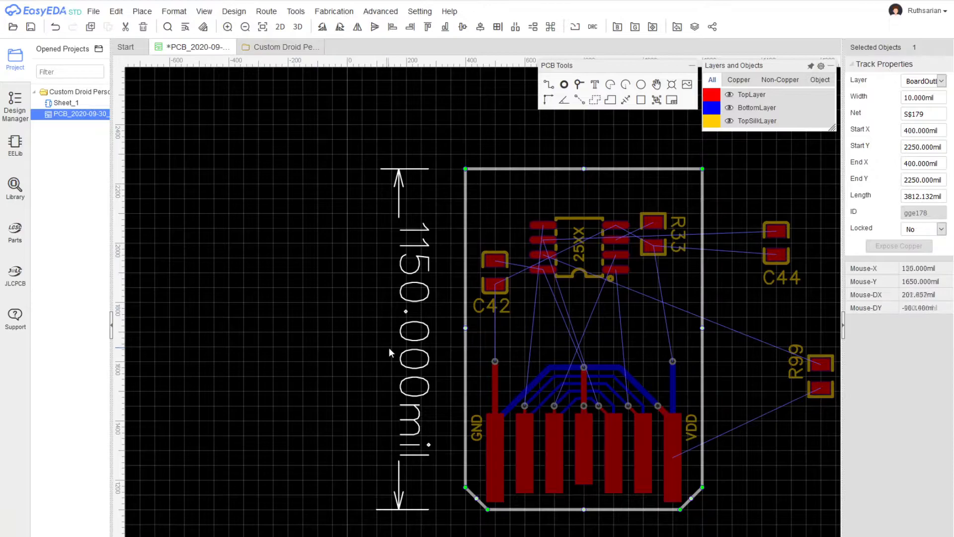
# Move C42, R33, C44 and R99 out of the way, above and beside the upper edge of the board outline
pyautogui.moveTo(349, 286); pyautogui.dragTo(258, 347, button='right')
pyautogui.moveTo(409, 350); pyautogui.dragTo(462, 145)
pyautogui.moveTo(566, 309); pyautogui.dragTo(535, 157)
pyautogui.moveTo(684, 317); pyautogui.dragTo(634, 153)
pyautogui.moveTo(736, 448); pyautogui.dragTo(728, 211)
pyautogui.moveTo(694, 330); pyautogui.dragTo(717, 343, button='right')
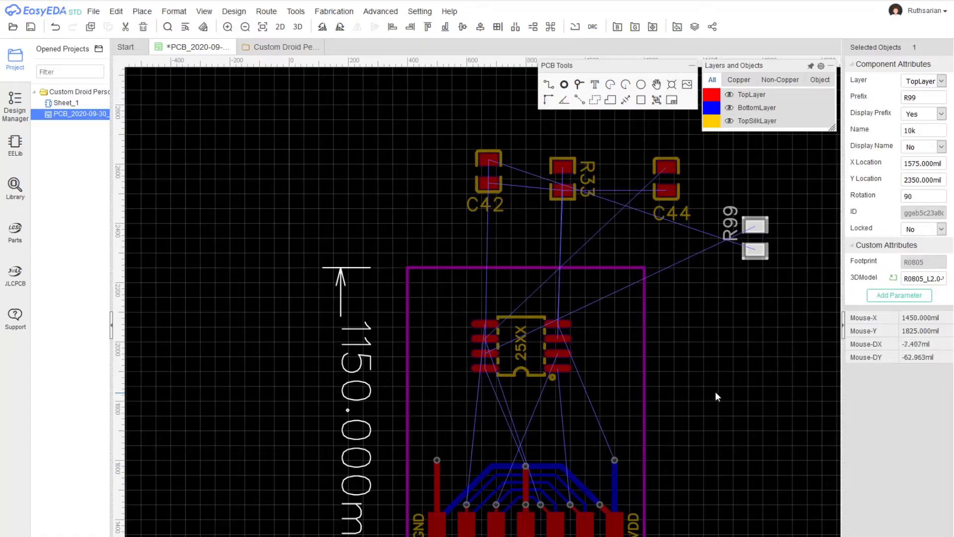
# Place four mounting holes inside the board outline, at X 500 and 1100 mil on Y 2150 and on Y 1850 mil
pyautogui.scroll(2, 711, 390)
pyautogui.scroll(1, 712, 404)
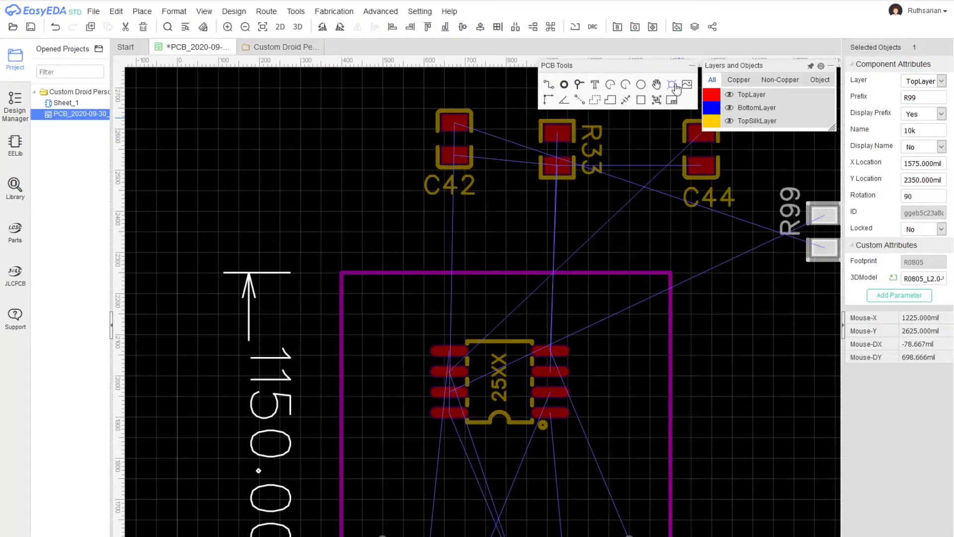
pyautogui.click(610, 279)
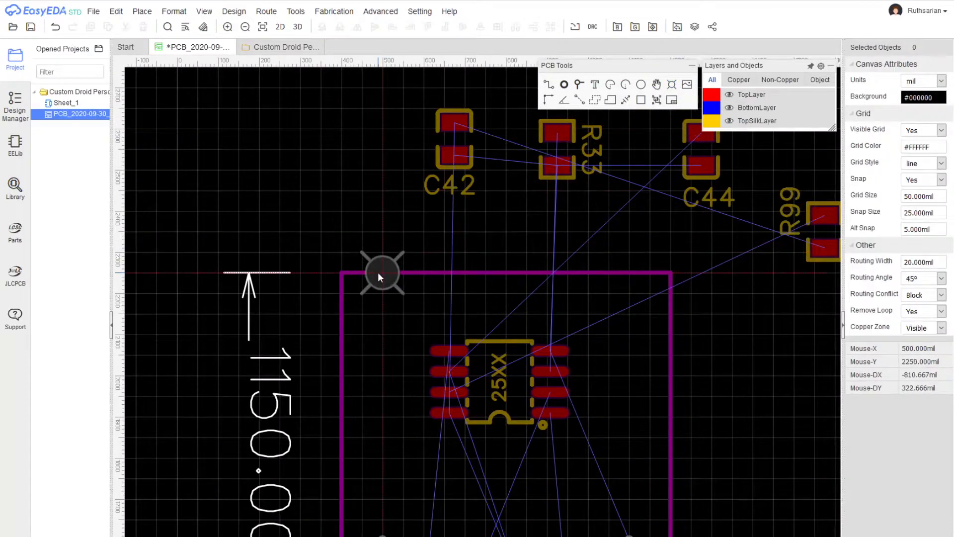
pyautogui.click(380, 311)
pyautogui.click(633, 315)
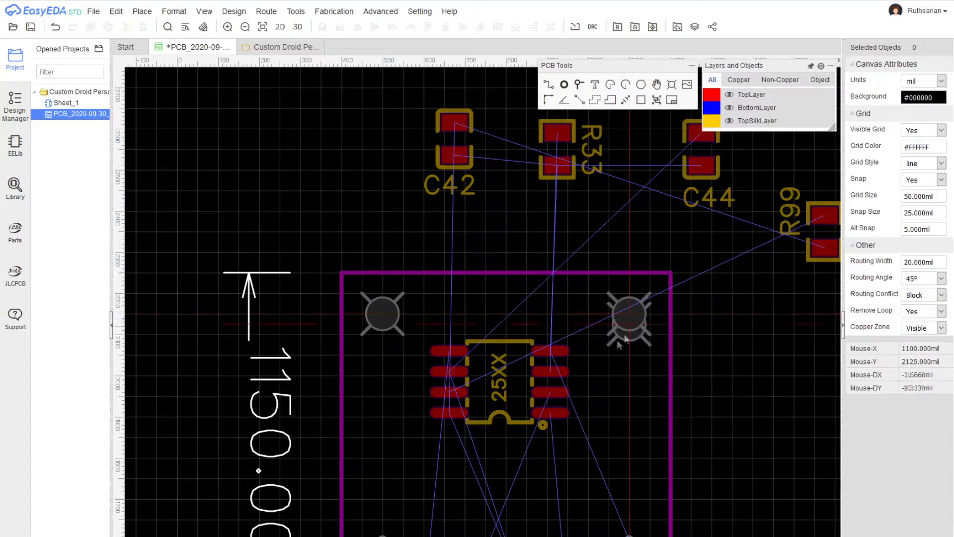
pyautogui.click(381, 437)
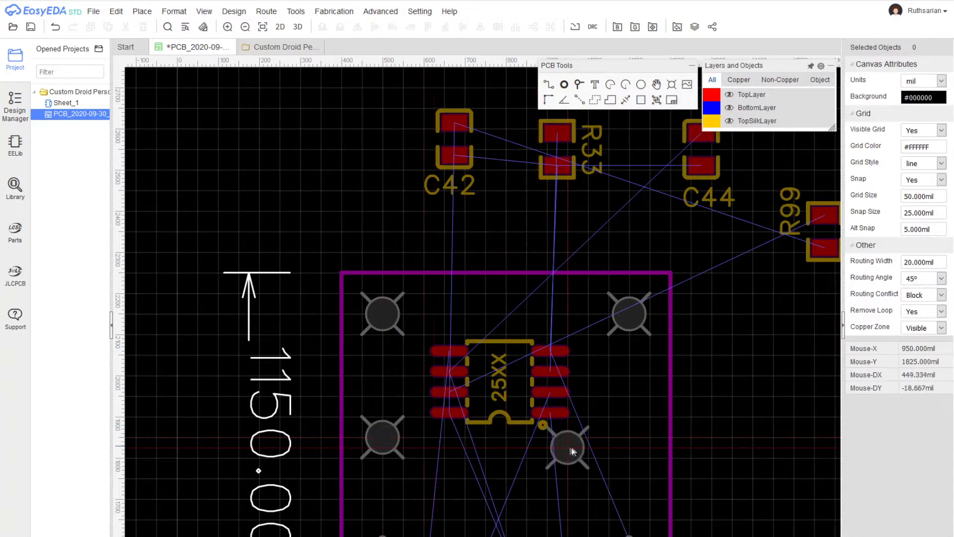
pyautogui.click(631, 437)
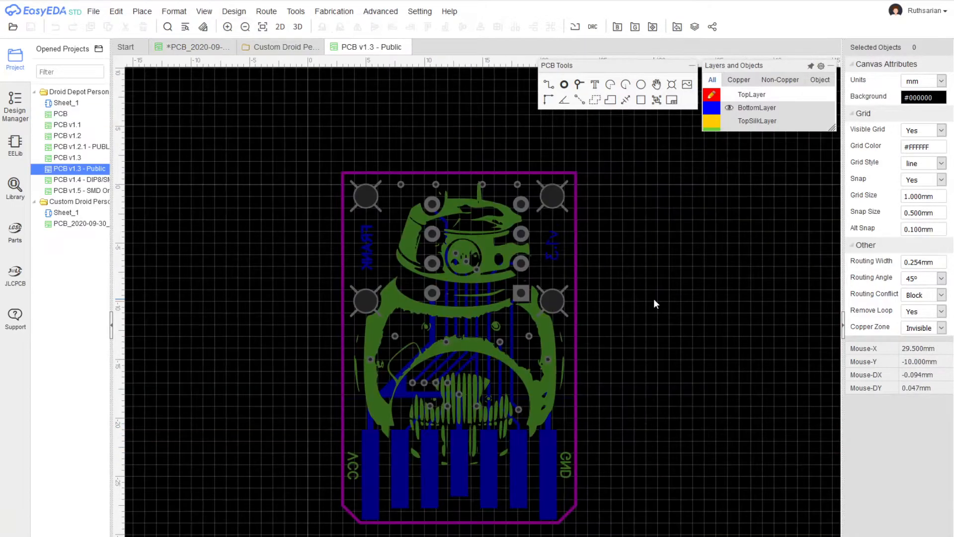
# Examine the mounting-hole layout on the PCB v1.3 - Public board and the upper-right hole's properties in mil
pyautogui.scroll(2, 631, 300)
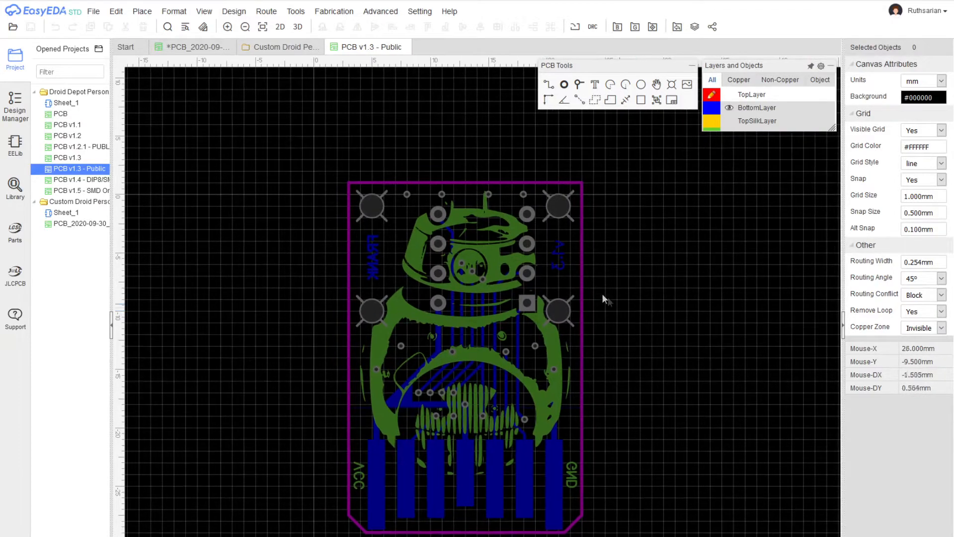
pyautogui.moveTo(600, 305); pyautogui.dragTo(568, 275, button='right')
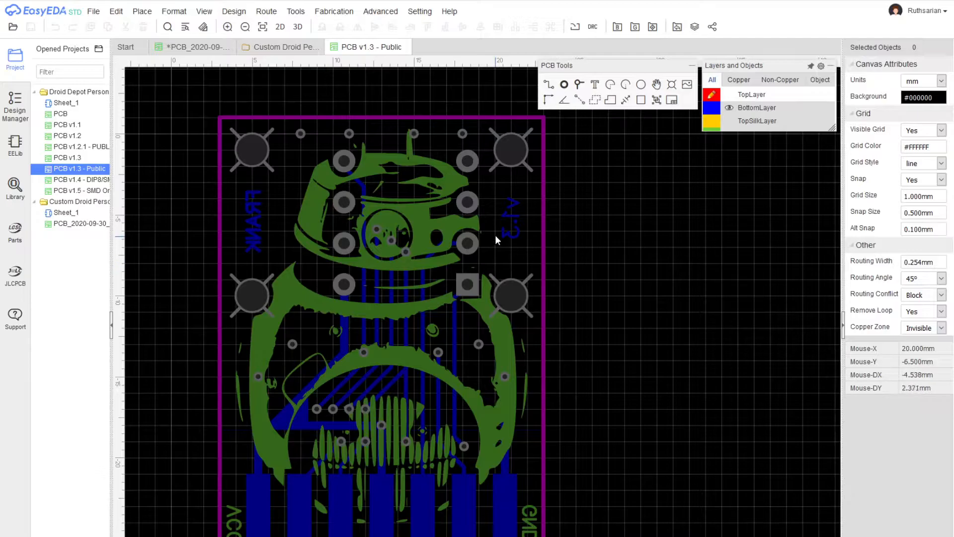
pyautogui.click(517, 230)
pyautogui.moveTo(619, 255); pyautogui.dragTo(696, 287, button='right')
pyautogui.scroll(1, 665, 248)
pyautogui.moveTo(646, 224); pyautogui.dragTo(747, 313, button='right')
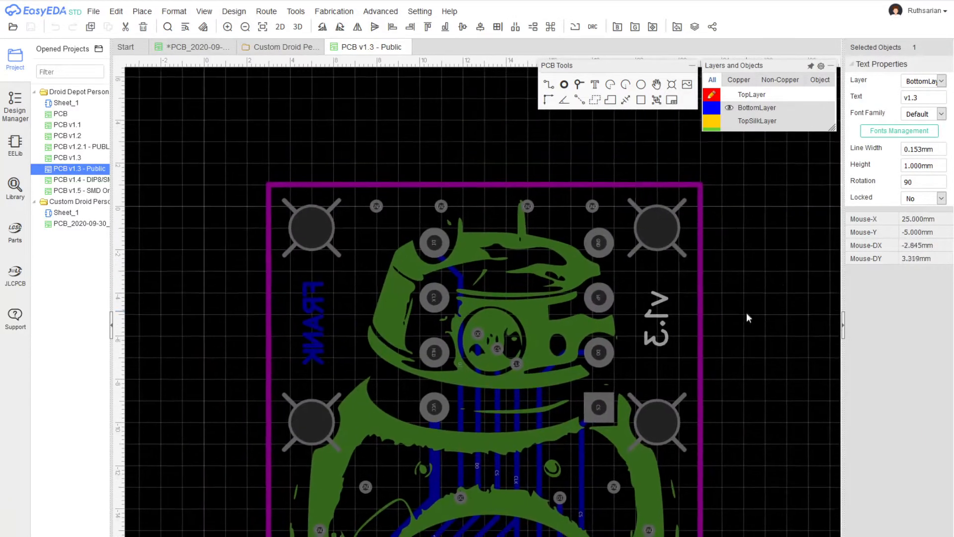
pyautogui.scroll(1, 729, 299)
pyautogui.scroll(1, 714, 245)
pyautogui.moveTo(707, 234); pyautogui.dragTo(690, 375, button='right')
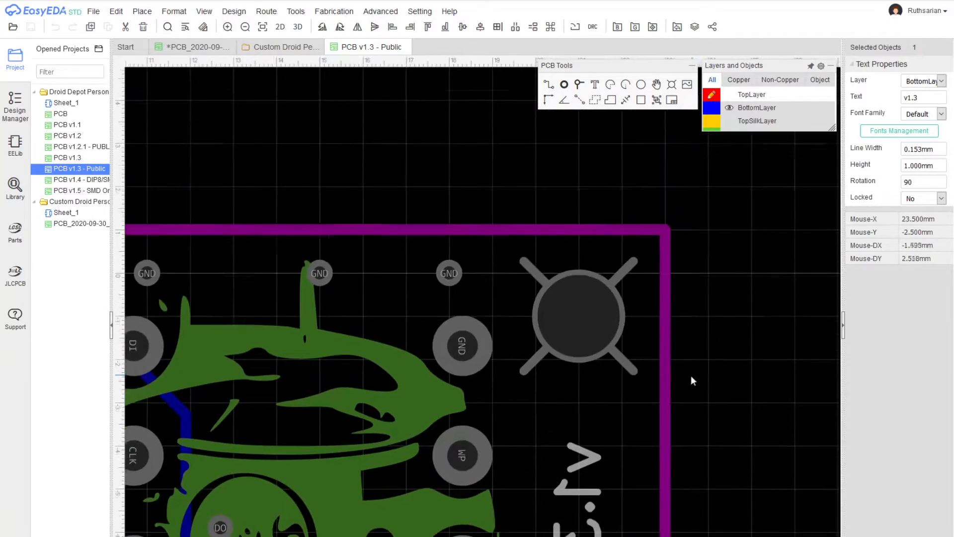
pyautogui.click(558, 332)
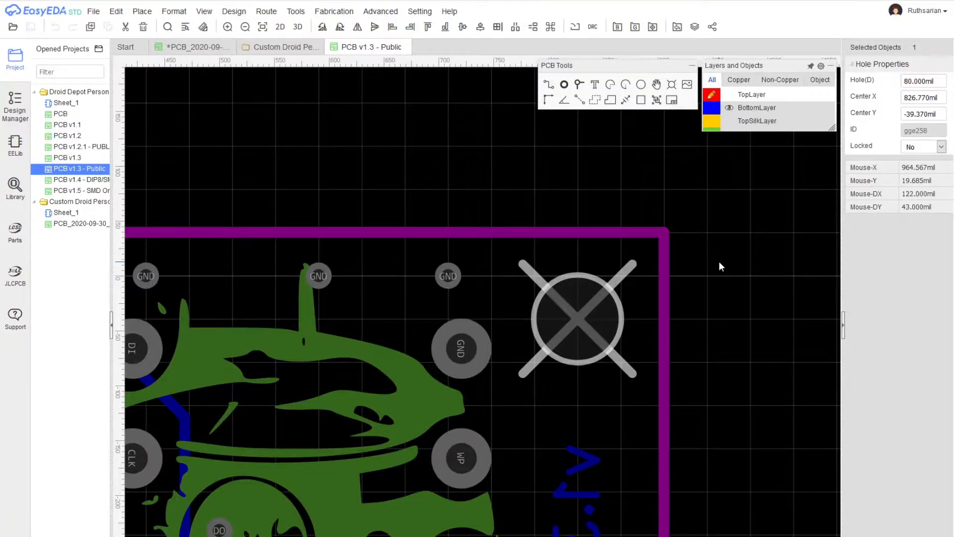
# Compare the reference board's upper-right hole clearance and hole spacing with its grid size, and return to the custom droid PCB
pyautogui.click(719, 261)
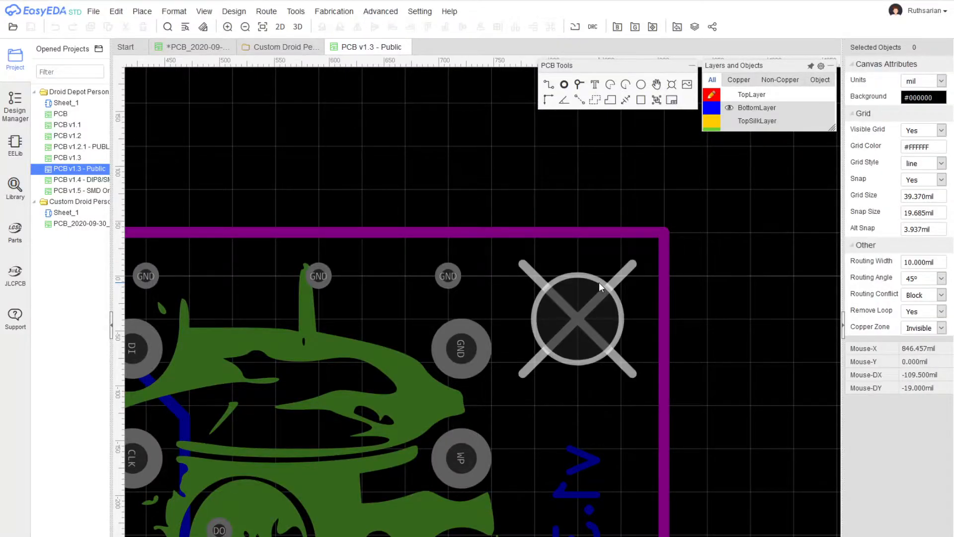
pyautogui.scroll(2, 582, 264)
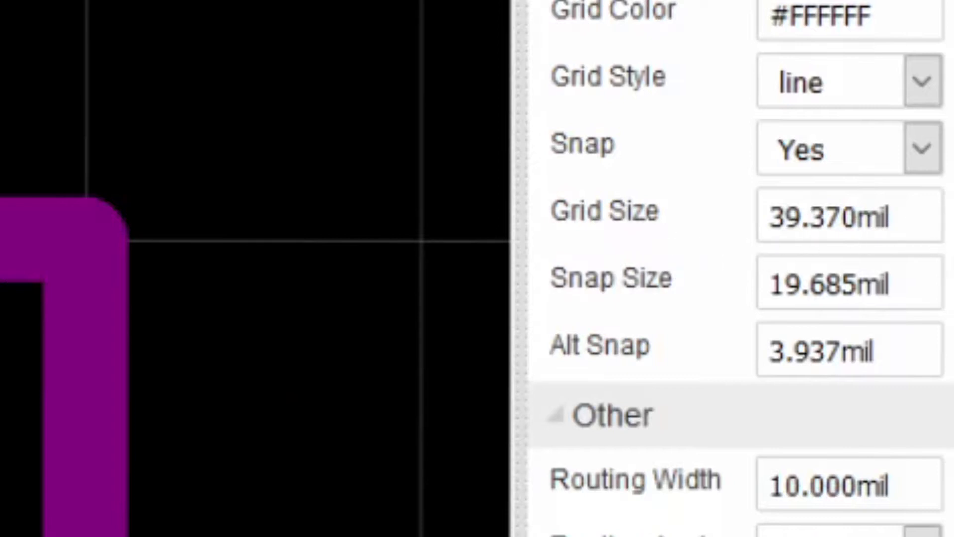
pyautogui.click(920, 222)
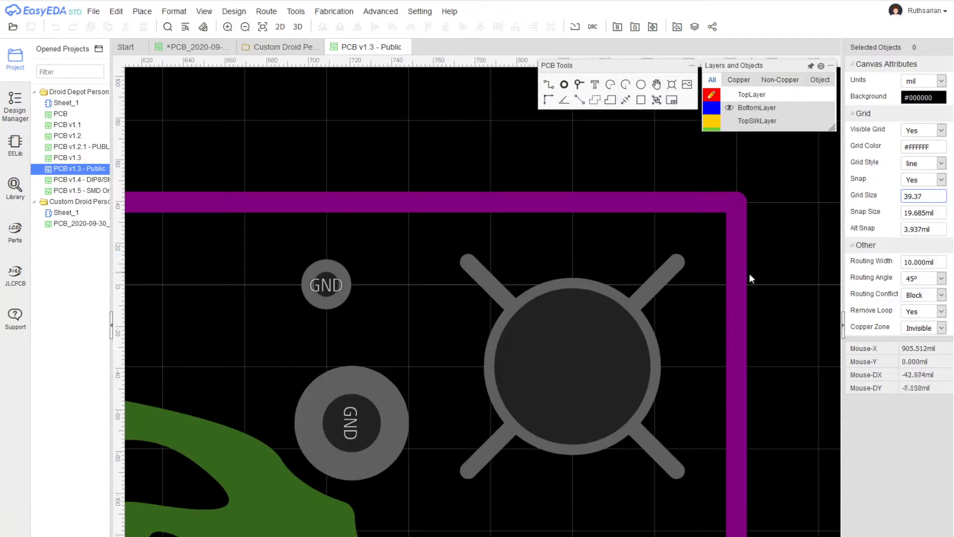
pyautogui.scroll(-3, 750, 273)
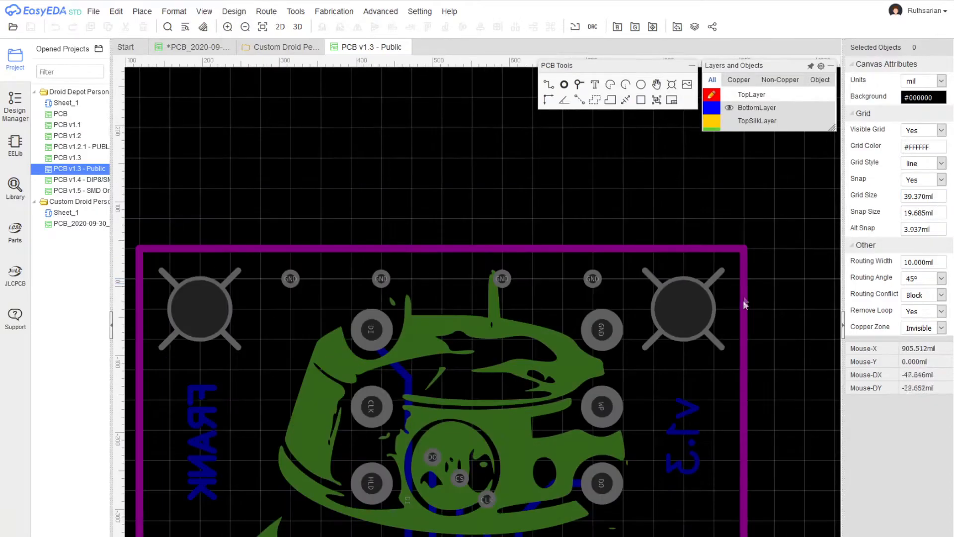
pyautogui.scroll(-1, 747, 309)
pyautogui.scroll(-1, 754, 338)
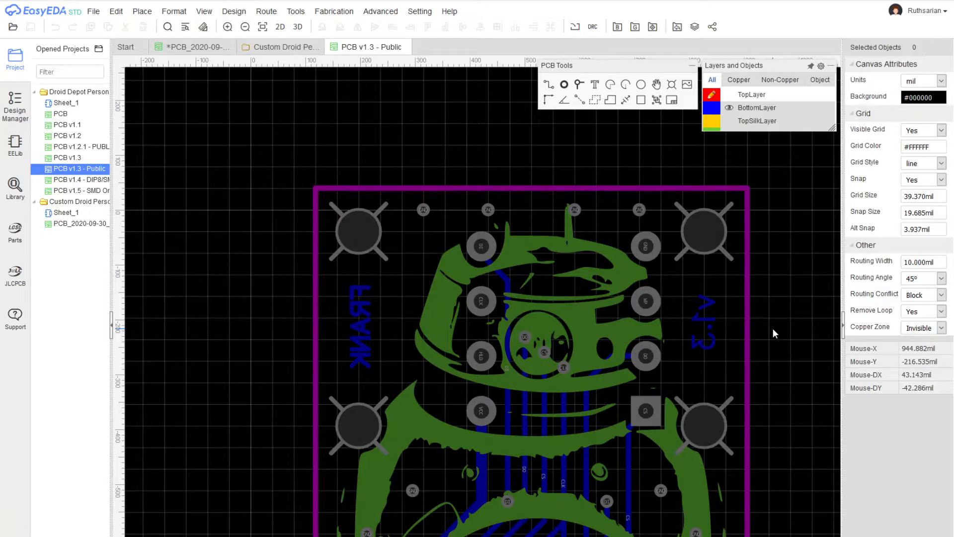
pyautogui.click(406, 47)
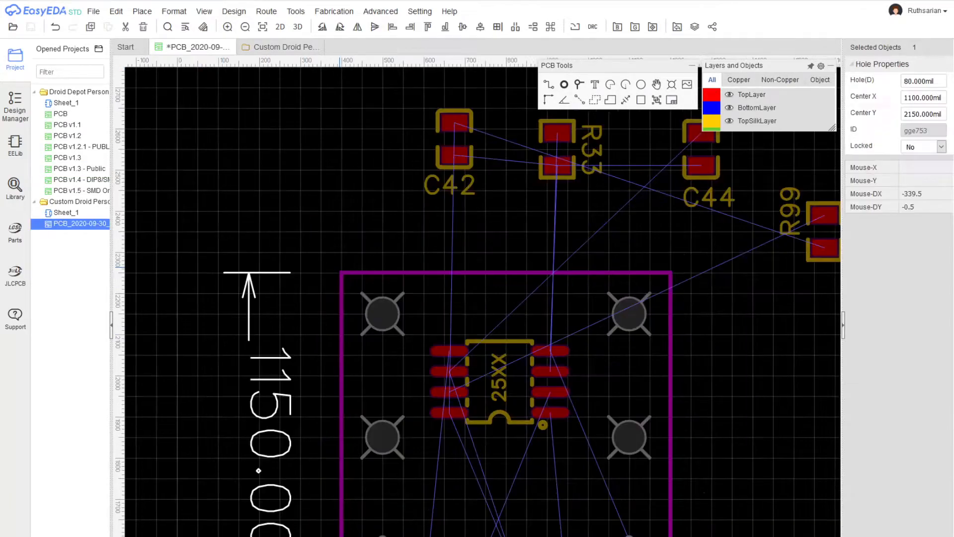
# Check the upper-right mounting hole's centre coordinates and its distance from the board outline
pyautogui.click(636, 316)
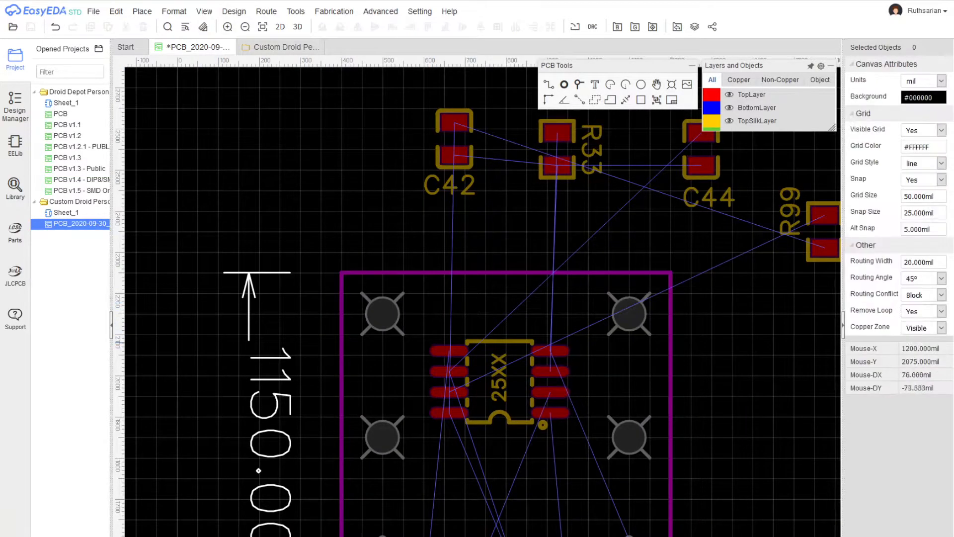
pyautogui.scroll(-1, 463, 304)
pyautogui.click(576, 318)
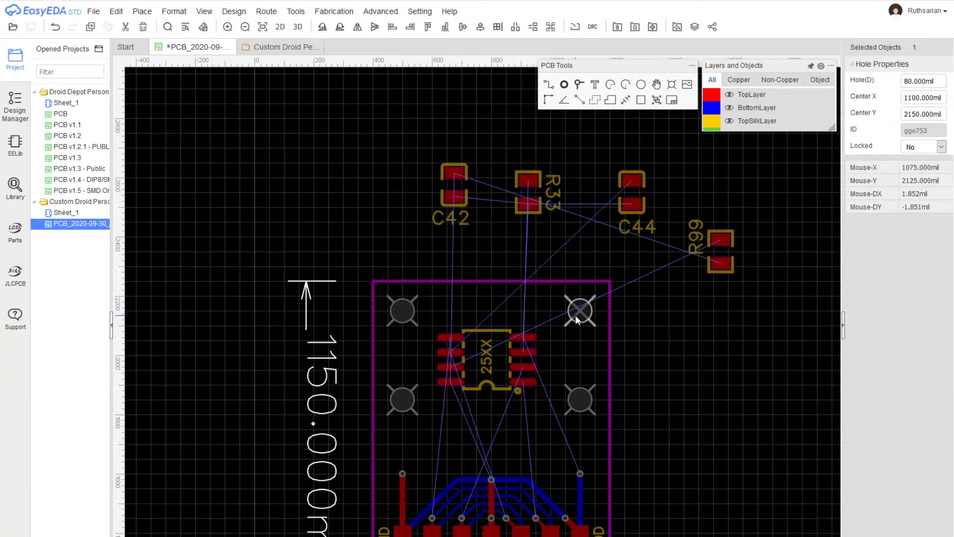
pyautogui.scroll(1, 576, 319)
pyautogui.scroll(3, 577, 316)
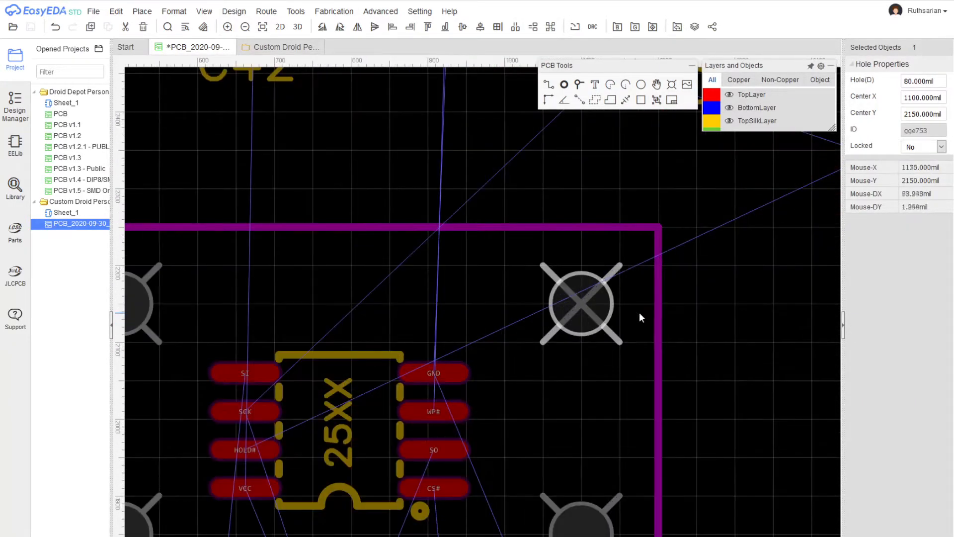
pyautogui.moveTo(718, 297); pyautogui.dragTo(654, 335, button='right')
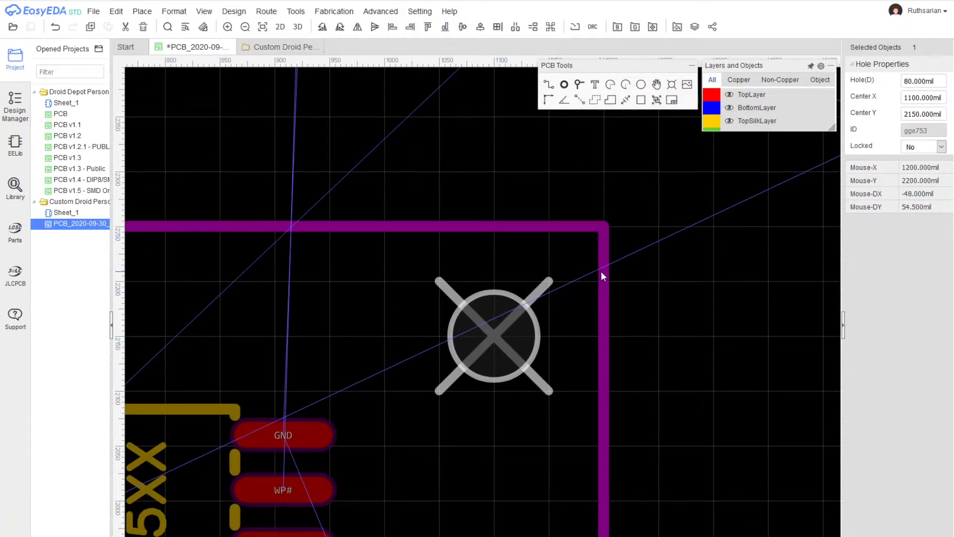
pyautogui.click(482, 320)
pyautogui.moveTo(492, 335)
pyautogui.mouseDown()
pyautogui.moveTo(499, 304)
pyautogui.moveTo(500, 322)
pyautogui.mouseUp()
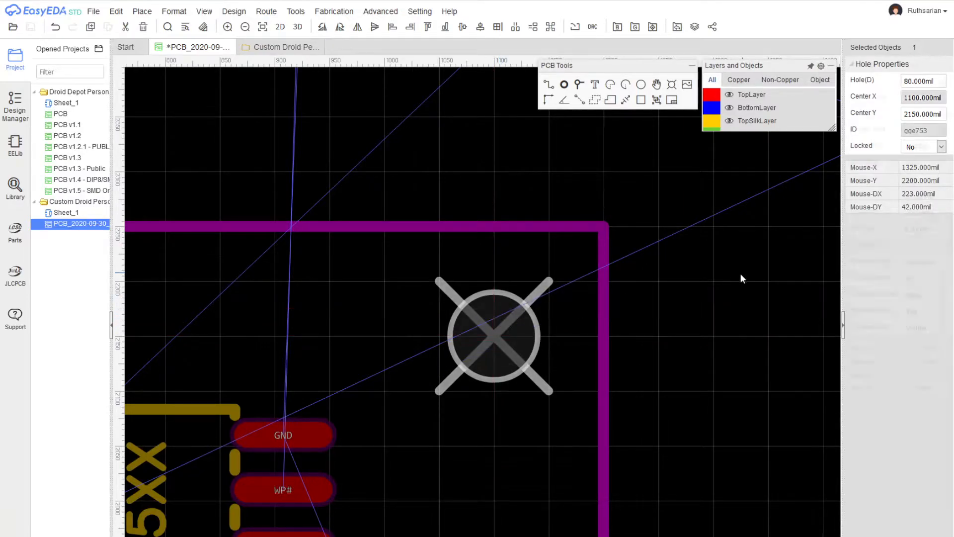
# Set the PCB canvas snap size to 10 mil
pyautogui.click(740, 273)
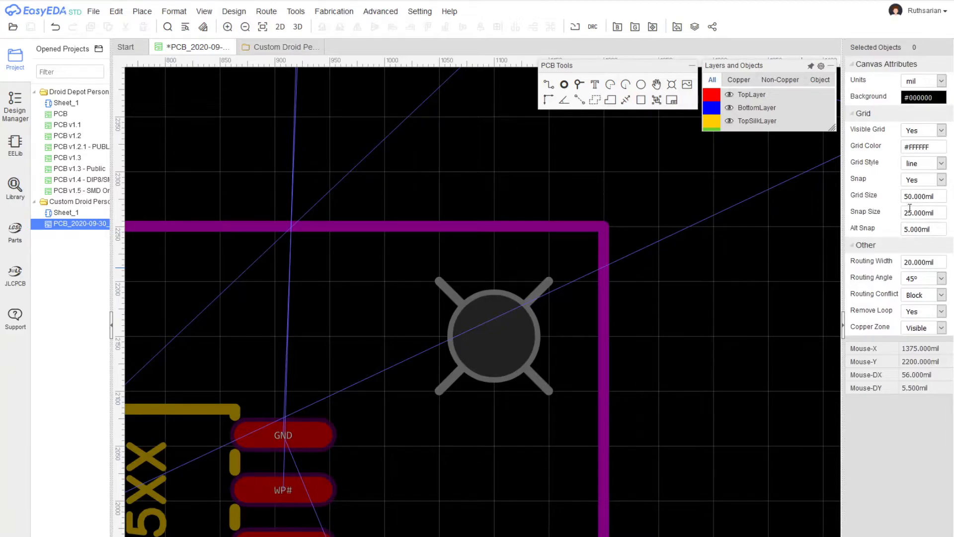
pyautogui.click(912, 197)
pyautogui.click(907, 211)
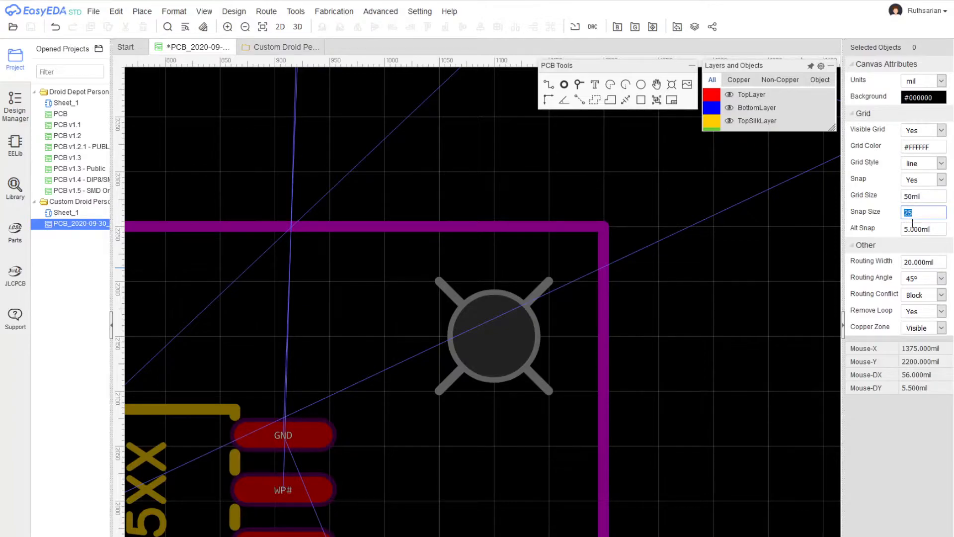
pyautogui.press('Return')
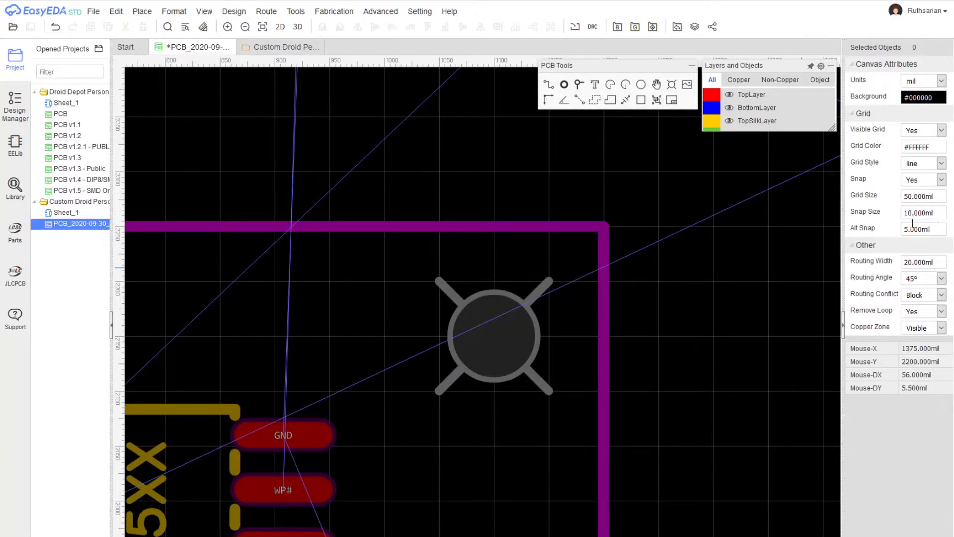
# Nudge the upper-right mounting hole 10 mil up and 10 mil outward to X 1110, Y 2160 mil
pyautogui.moveTo(490, 325)
pyautogui.mouseDown()
pyautogui.moveTo(492, 271)
pyautogui.moveTo(489, 326)
pyautogui.mouseUp()
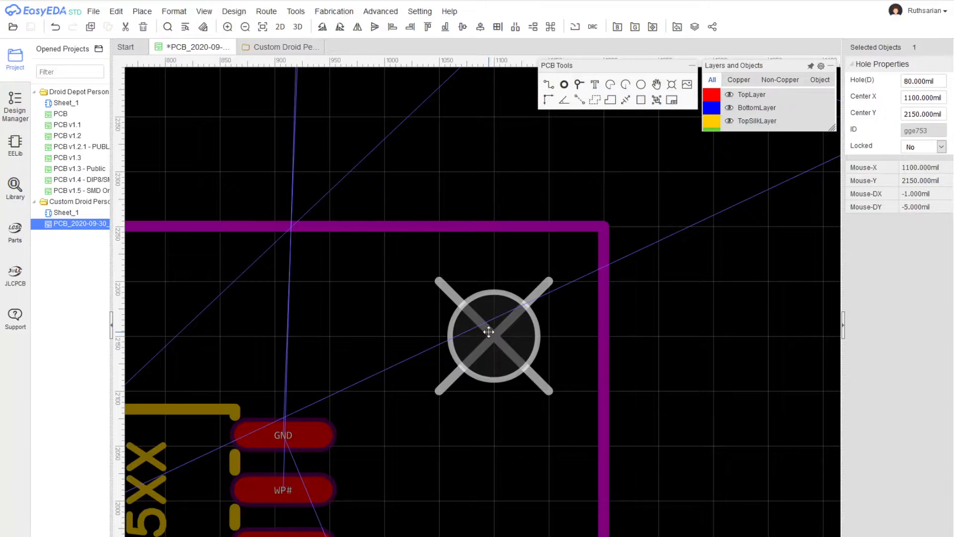
pyautogui.press('Up')
pyautogui.press('Right')
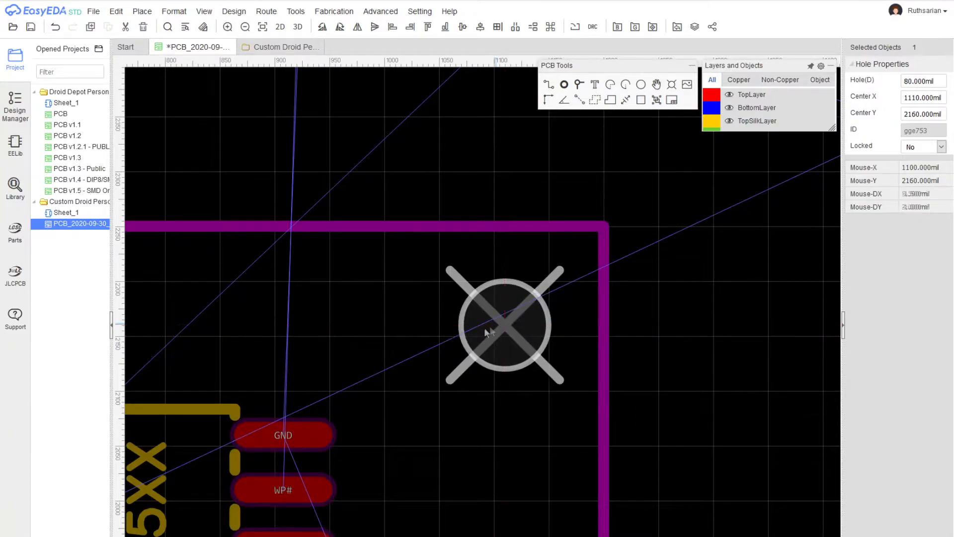
# Nudge the upper-left mounting hole 10 mil up and 10 mil outward to X 490, Y 2160 mil
pyautogui.moveTo(320, 303); pyautogui.dragTo(586, 305, button='right')
pyautogui.moveTo(284, 303); pyautogui.dragTo(635, 308, button='right')
pyautogui.click(455, 326)
pyautogui.press('Up')
pyautogui.press('Left')
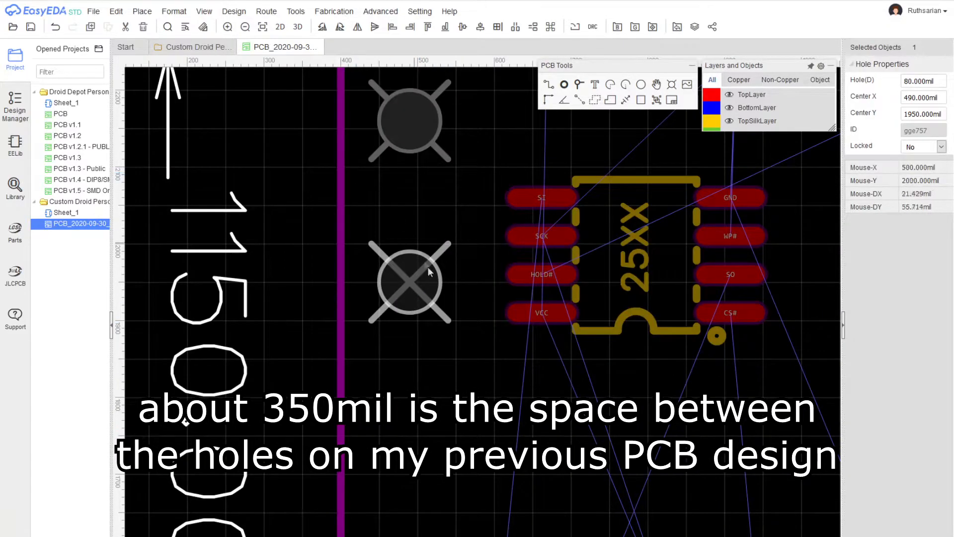
# Move the two lower mounting holes straight down to Y 1800 mil, at X 490 and X 1110 mil
pyautogui.scroll(-3, 428, 266)
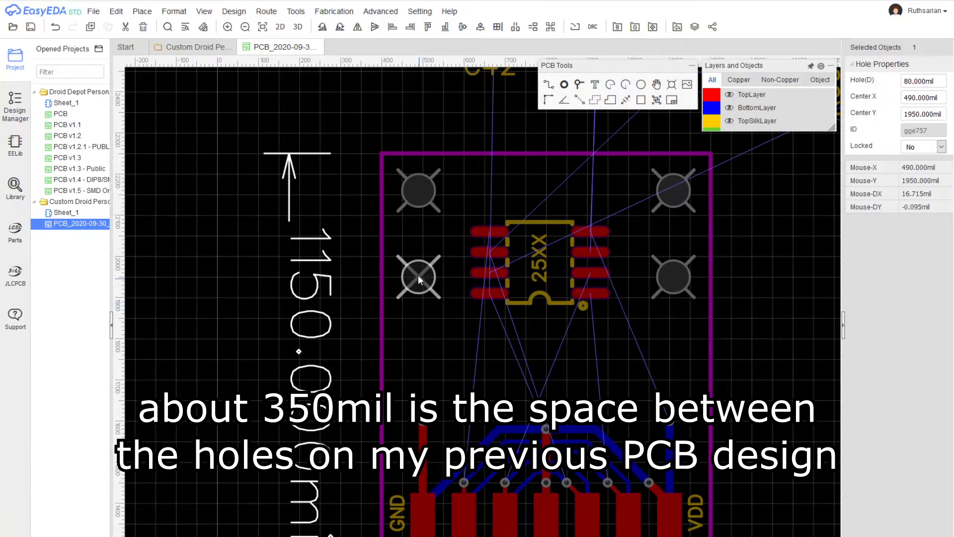
pyautogui.moveTo(418, 274); pyautogui.dragTo(422, 335)
pyautogui.moveTo(674, 277); pyautogui.dragTo(674, 339)
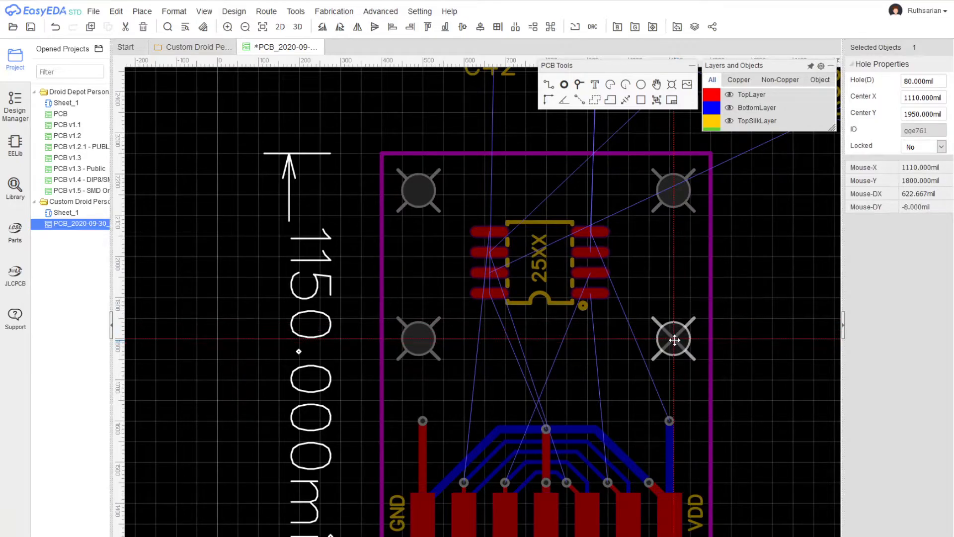
pyautogui.click(747, 334)
pyautogui.moveTo(753, 302); pyautogui.dragTo(609, 315, button='right')
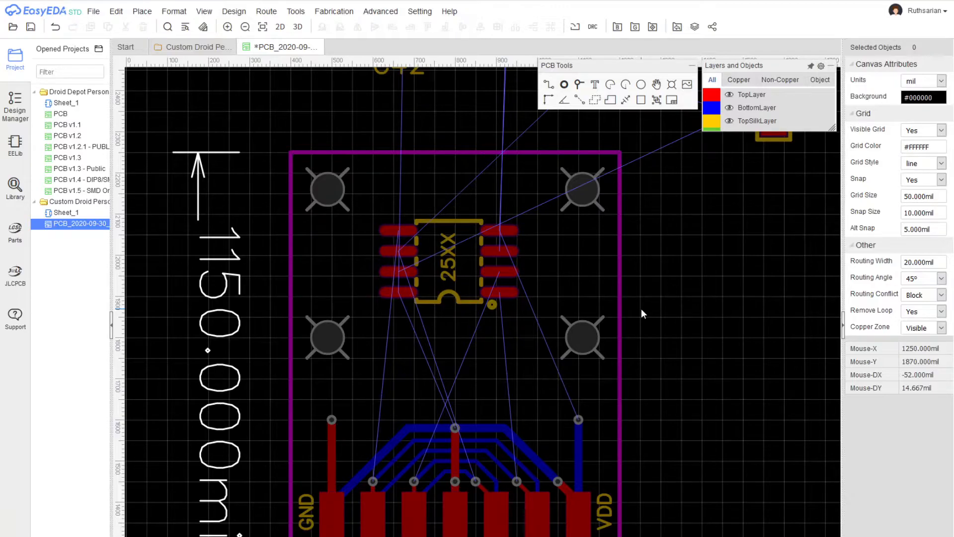
pyautogui.scroll(-2, 636, 317)
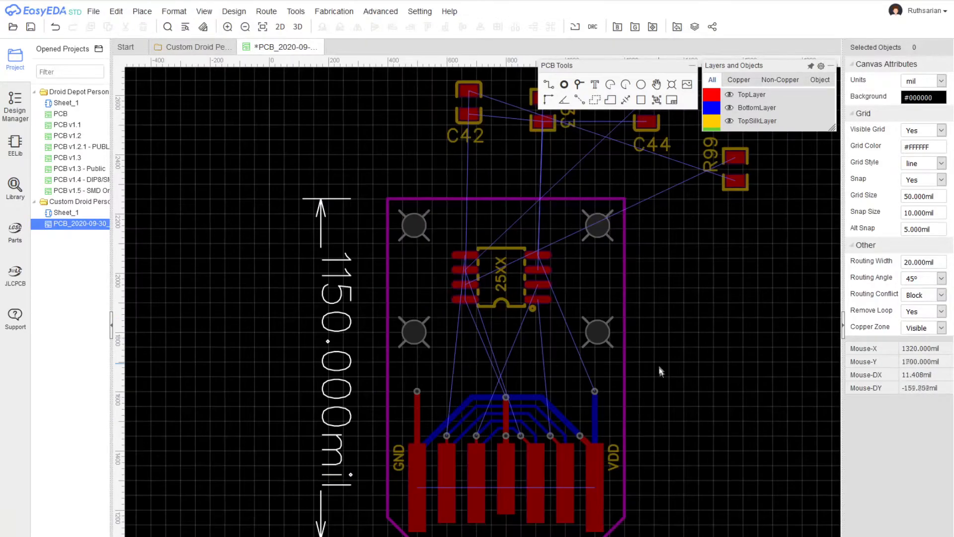
pyautogui.scroll(-3, 646, 369)
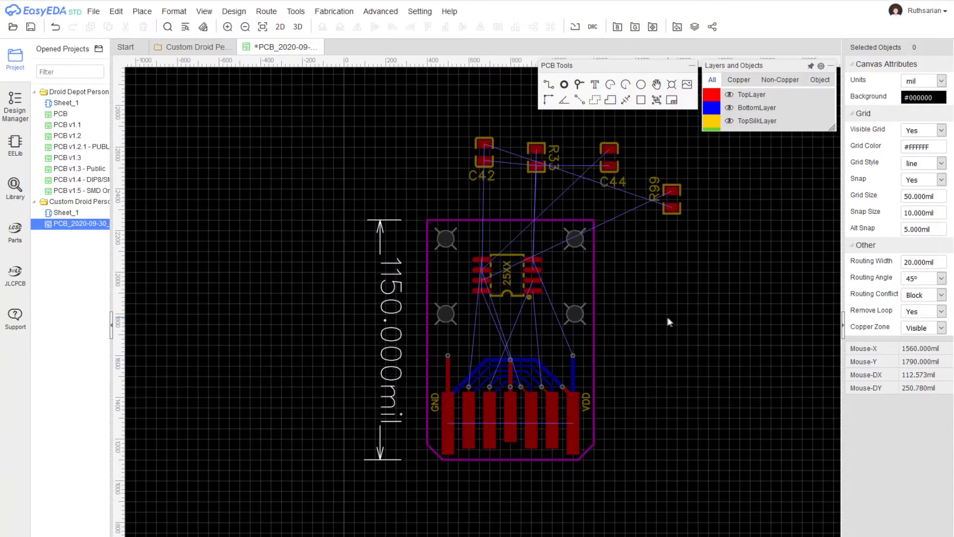
pyautogui.scroll(1, 646, 333)
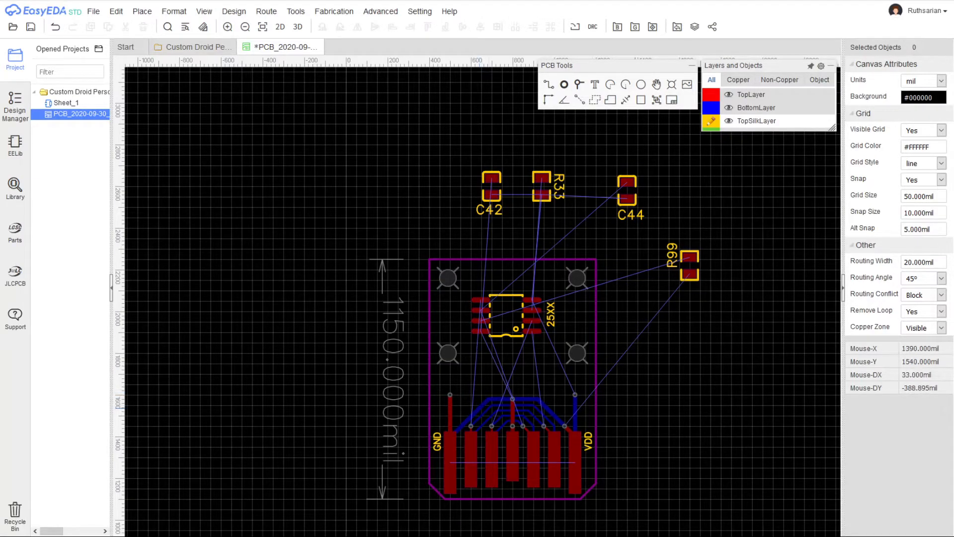
pyautogui.scroll(4, 515, 370)
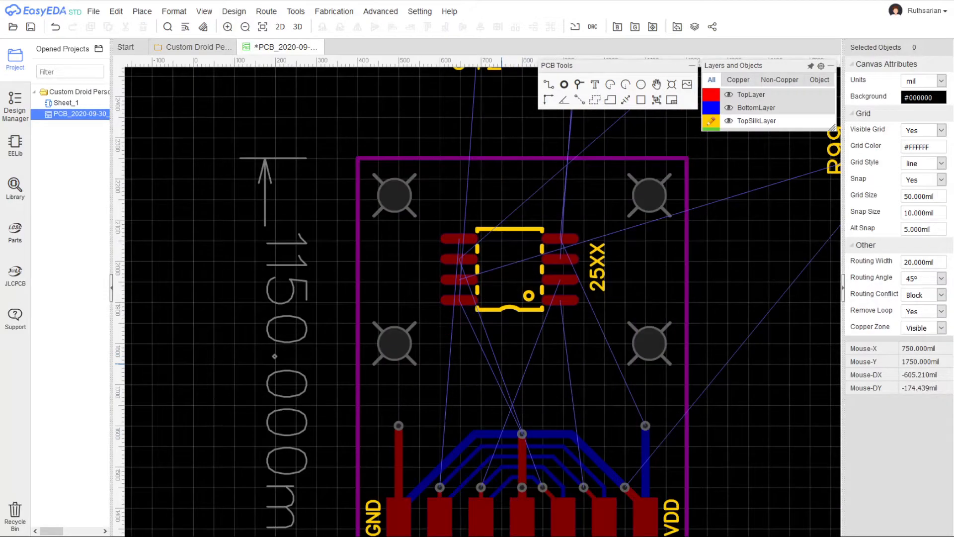
pyautogui.moveTo(484, 396); pyautogui.dragTo(476, 421, button='right')
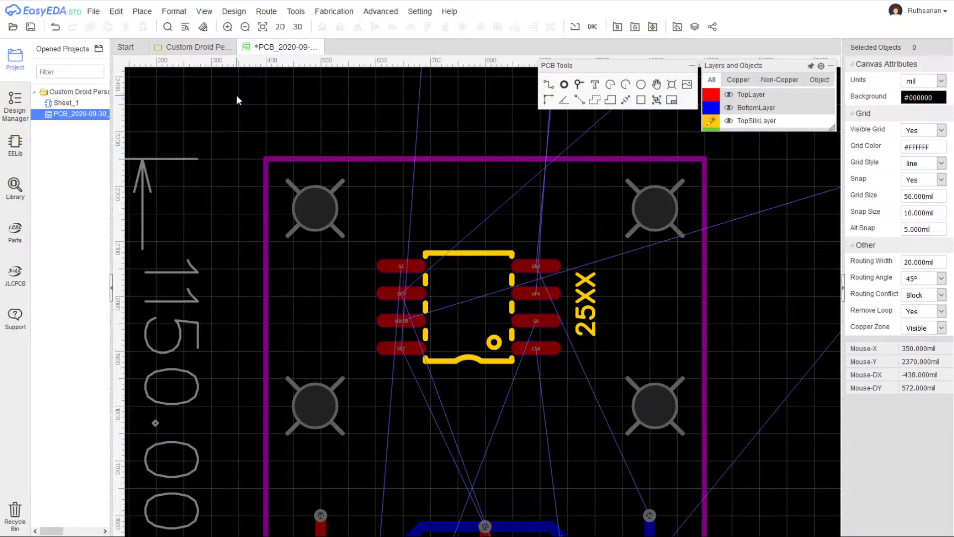
# Return to the schematic sheet and browse the LCSC Electronics parts library to the IC Sockets category under Connectors
pyautogui.click(216, 50)
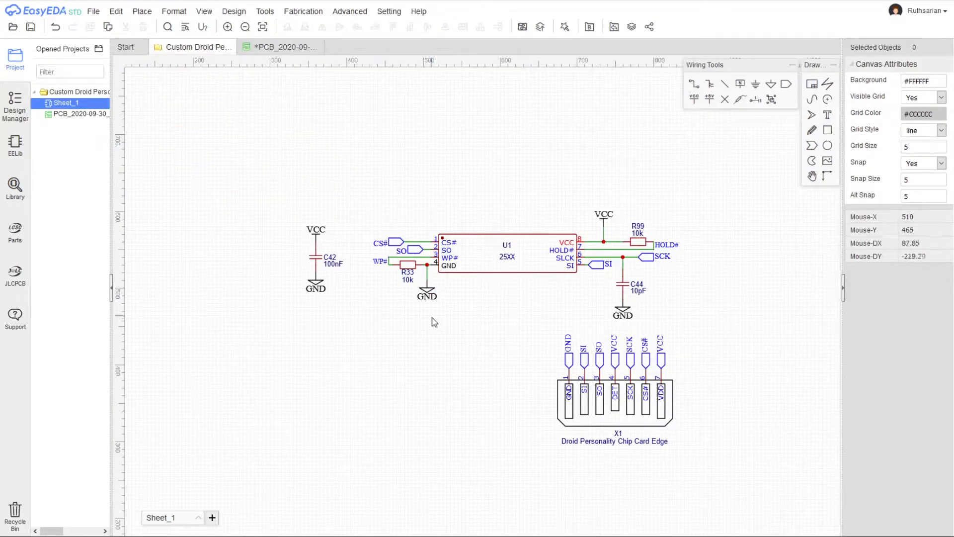
pyautogui.moveTo(462, 358); pyautogui.dragTo(432, 332, button='right')
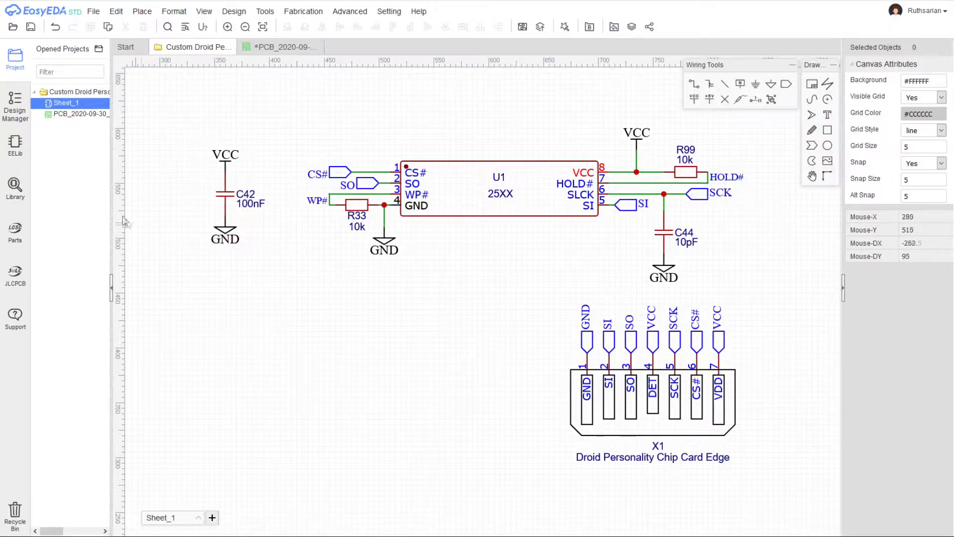
pyautogui.click(21, 199)
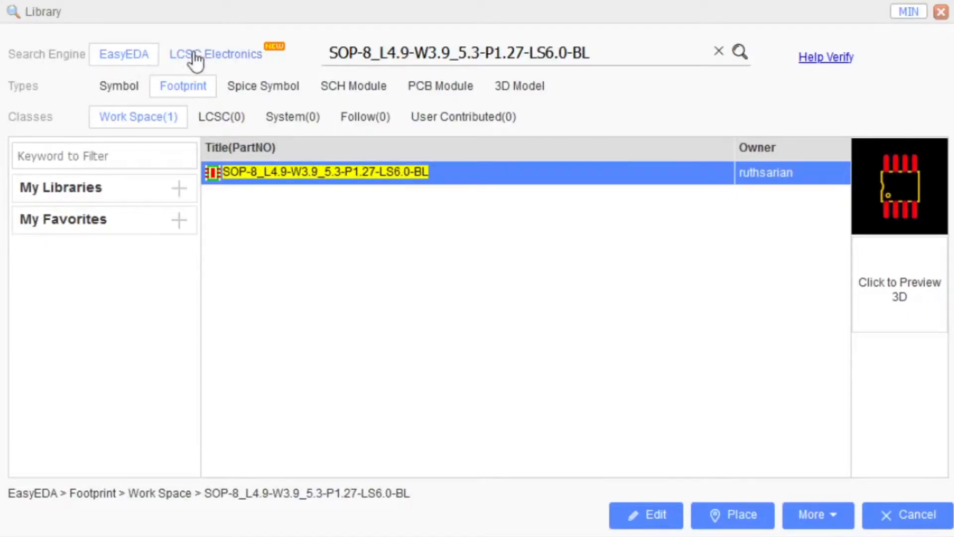
pyautogui.click(223, 62)
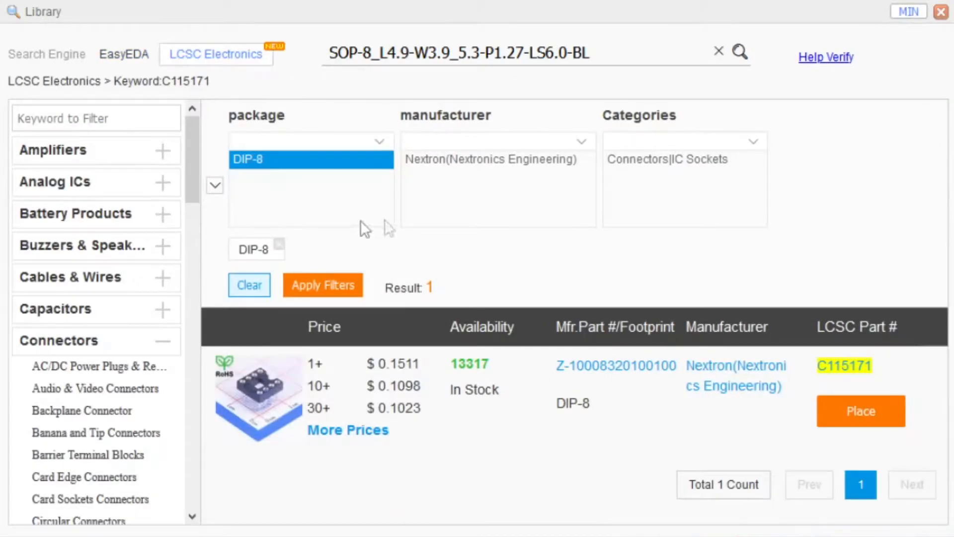
pyautogui.click(158, 351)
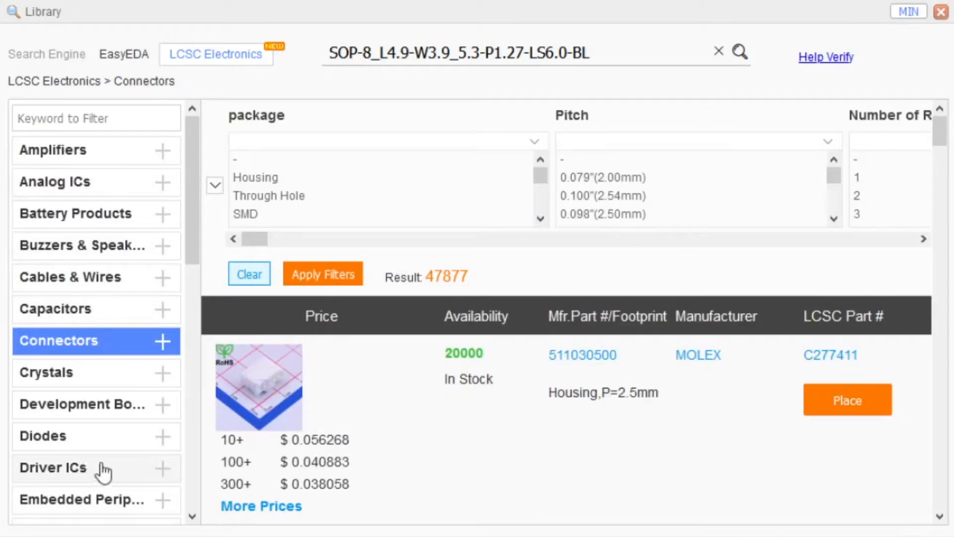
pyautogui.click(164, 342)
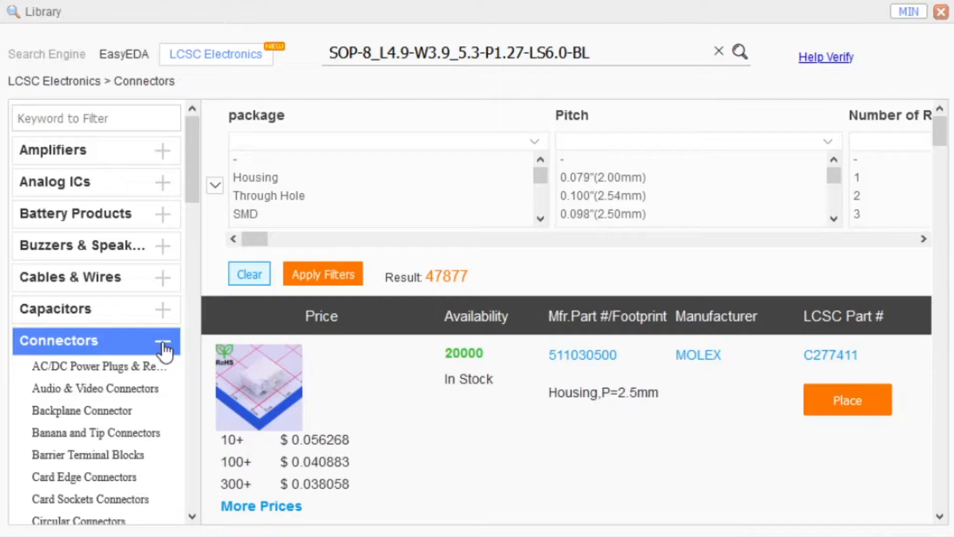
pyautogui.scroll(-3, 164, 350)
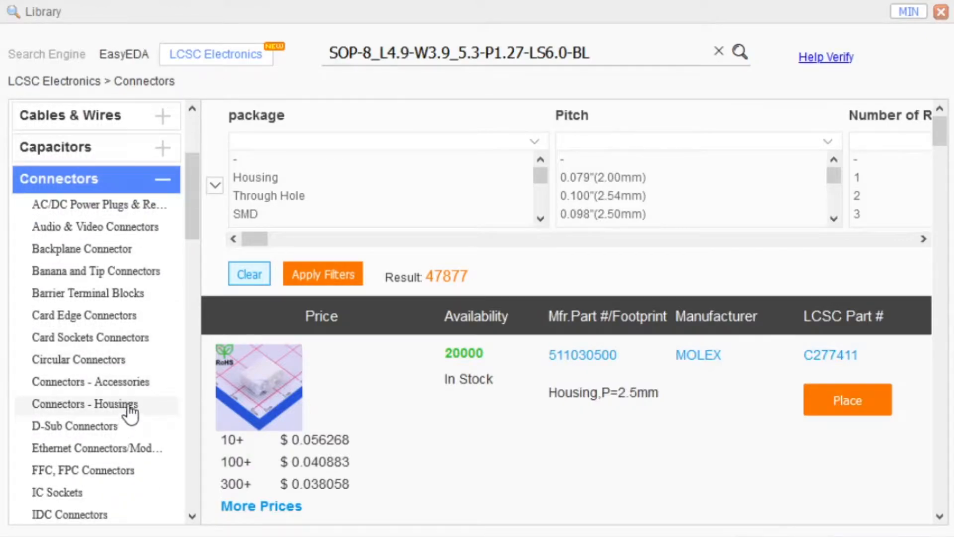
pyautogui.scroll(-2, 130, 411)
pyautogui.click(82, 411)
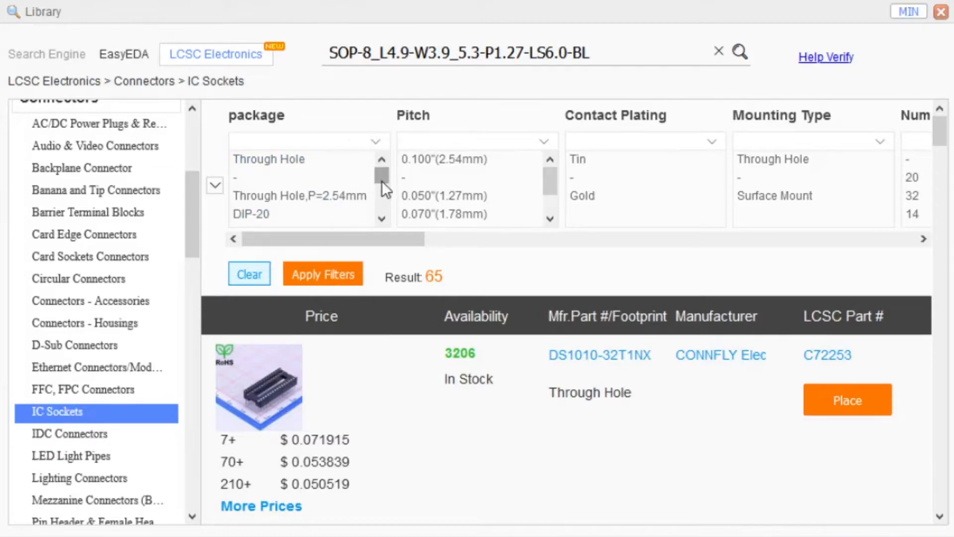
# Filter the IC sockets to the DIP-8 package
pyautogui.moveTo(381, 182); pyautogui.dragTo(382, 203)
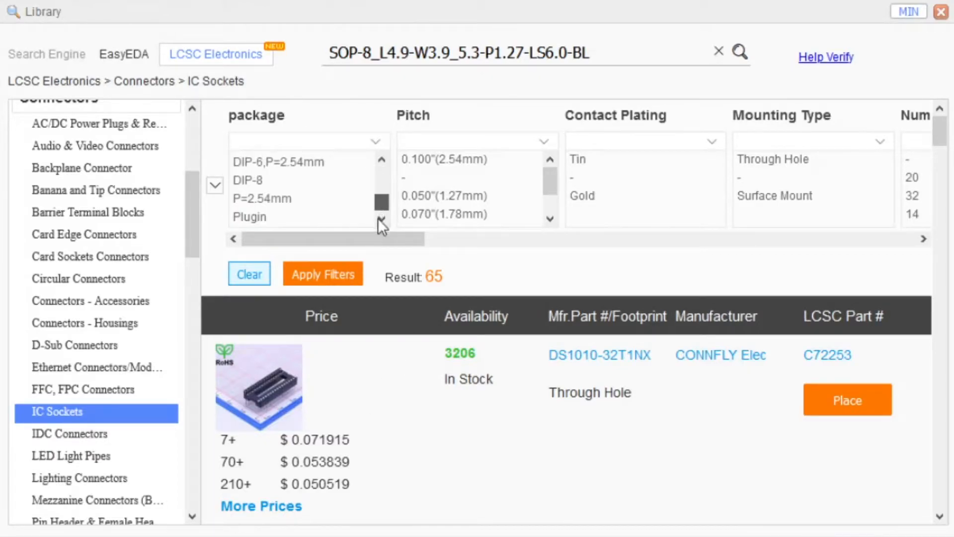
pyautogui.click(284, 183)
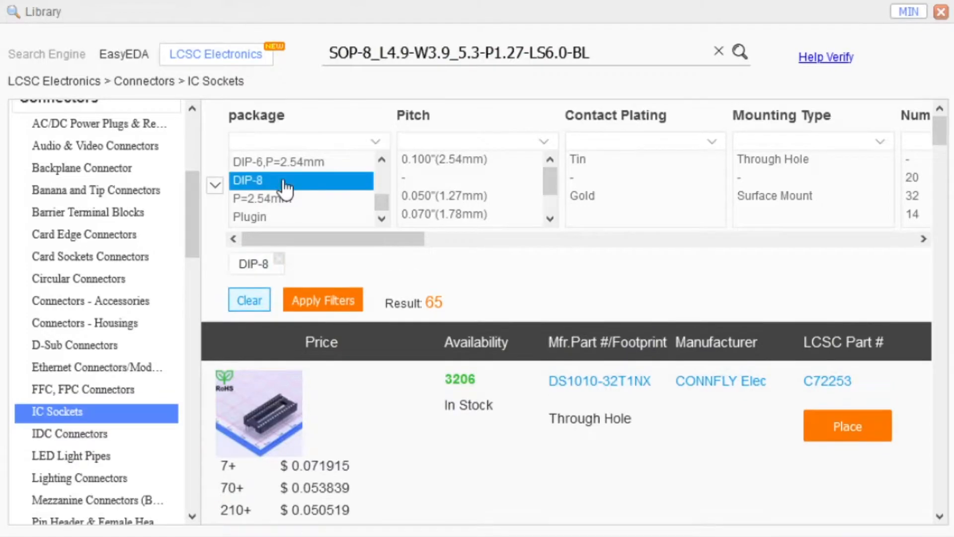
pyautogui.click(342, 305)
pyautogui.scroll(-2, 380, 405)
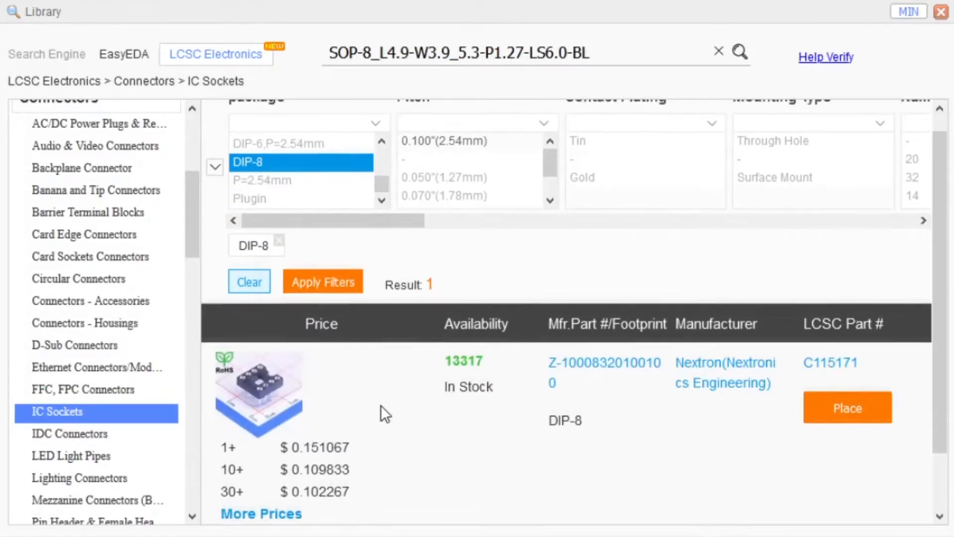
# Place the Nextron DIP-8 socket C115171 on the schematic below U1, beside the card edge connector X1
pyautogui.moveTo(262, 330)
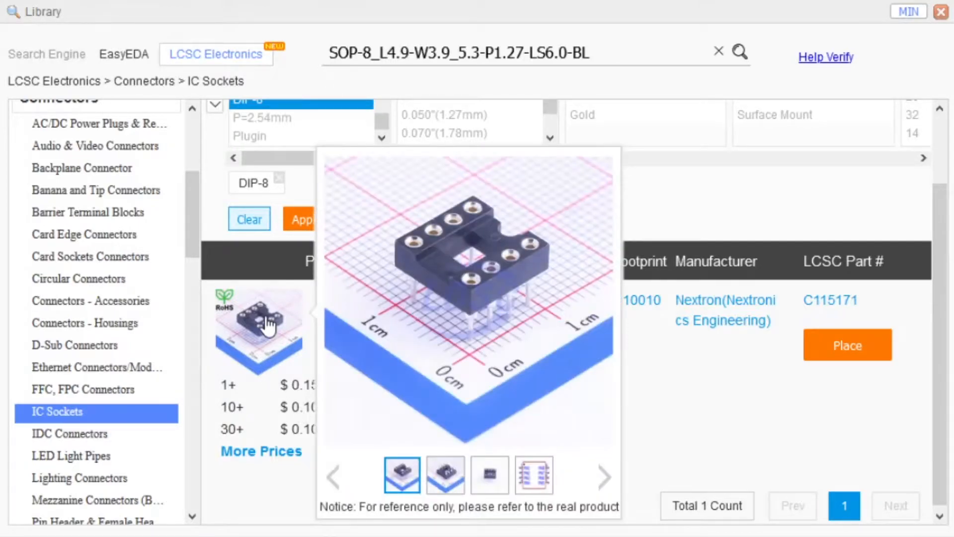
pyautogui.click(832, 356)
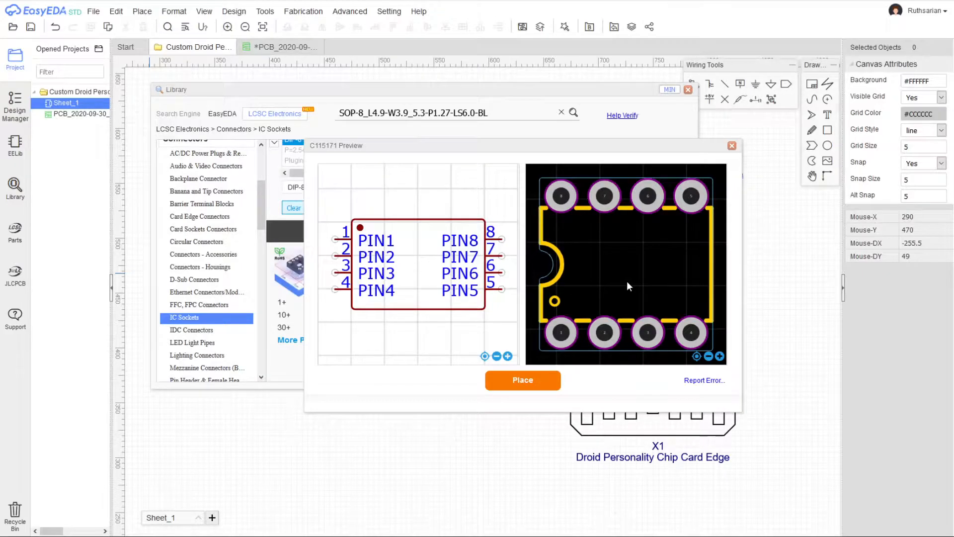
pyautogui.click(530, 390)
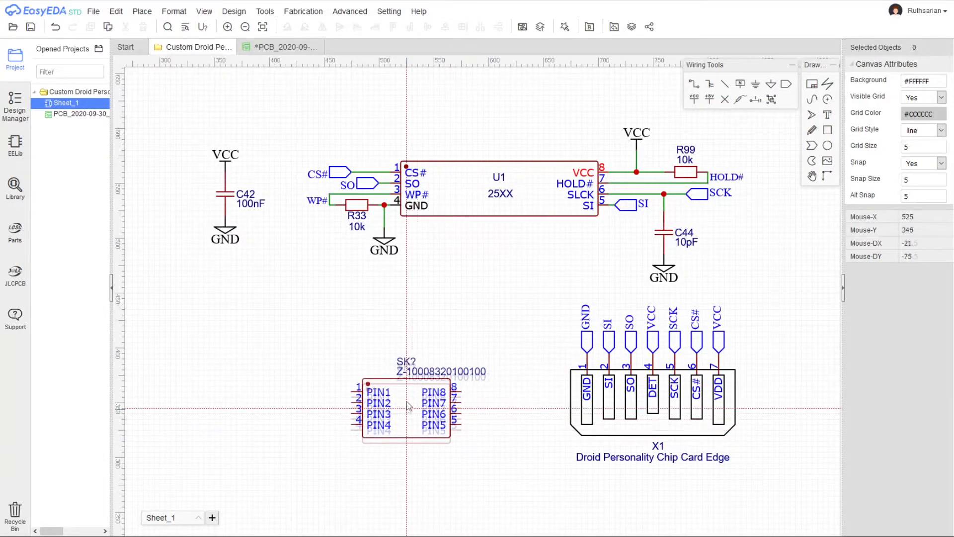
pyautogui.click(341, 376)
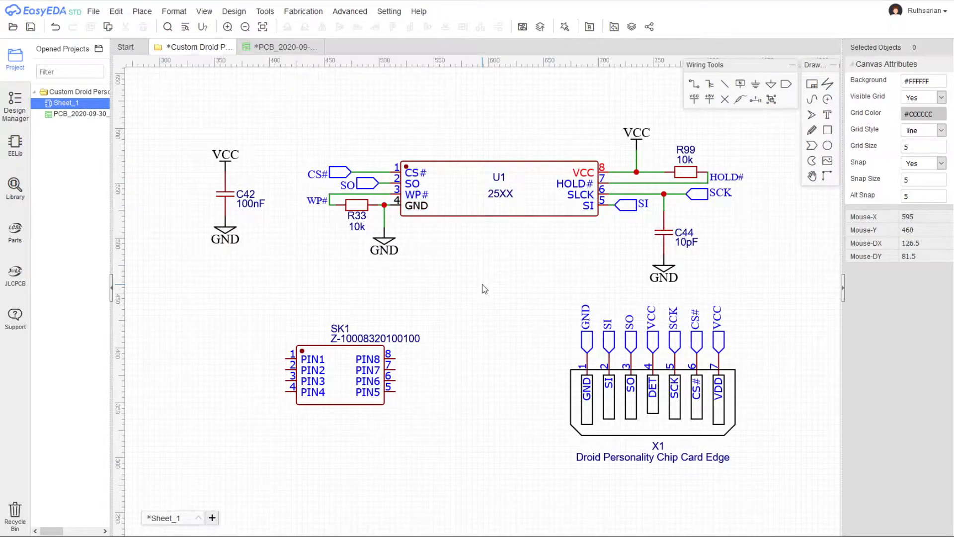
pyautogui.click(344, 385)
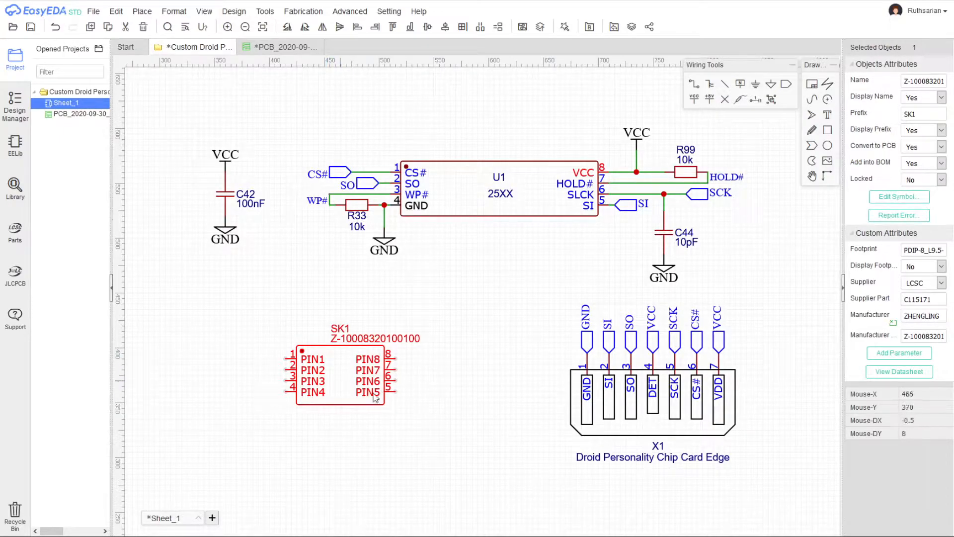
pyautogui.click(484, 310)
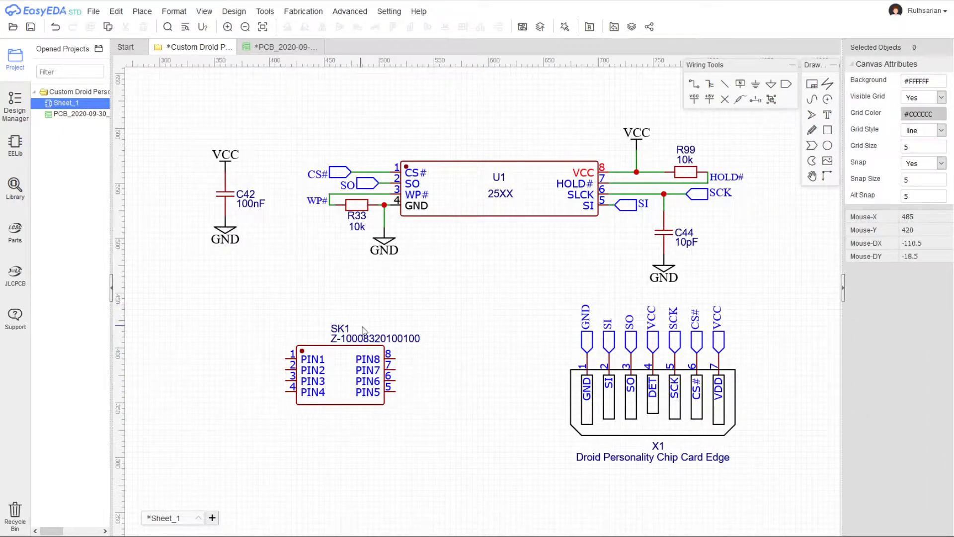
# Move the socket's part name label so it sits centred above its symbol
pyautogui.moveTo(376, 340); pyautogui.dragTo(344, 333)
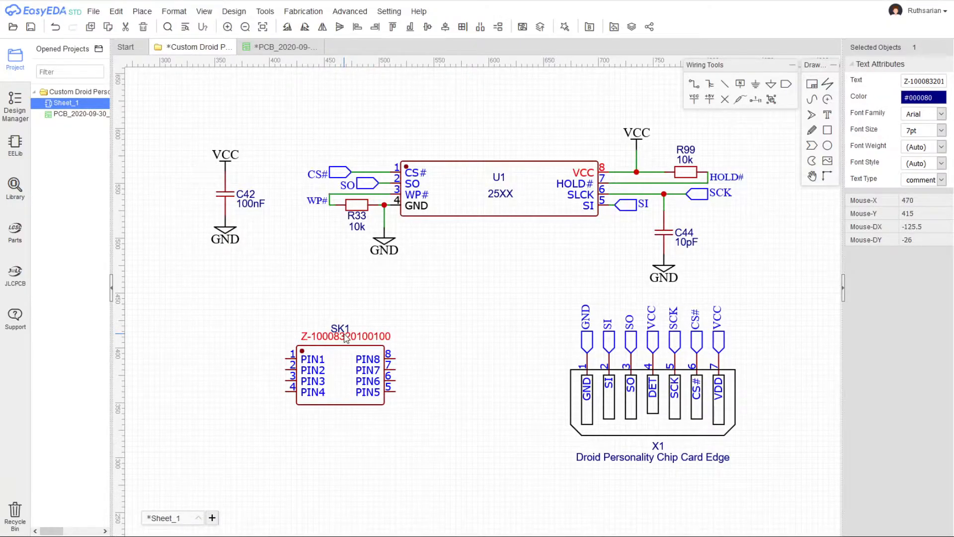
pyautogui.click(416, 328)
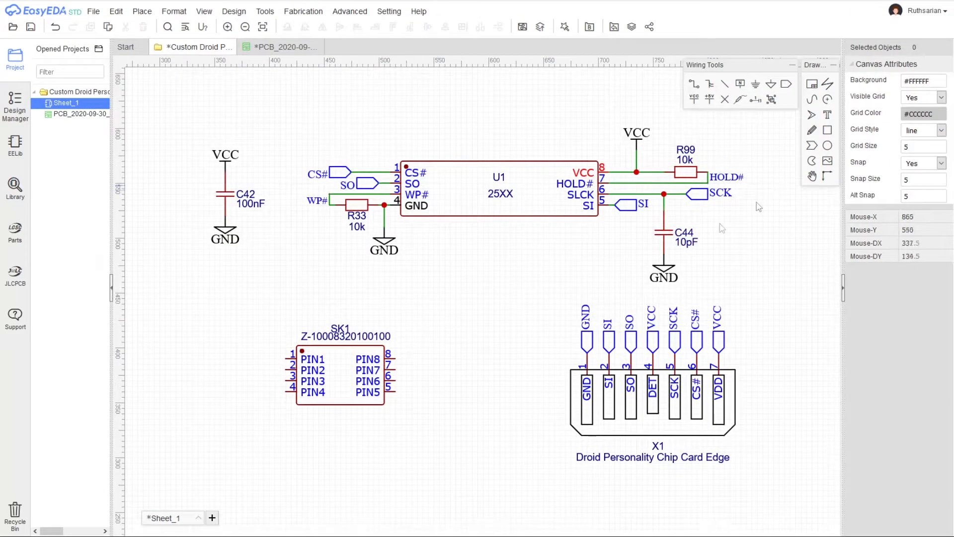
pyautogui.click(342, 338)
# Rename the DIP-8 socket component as 25XX DIP8
pyautogui.click(318, 383)
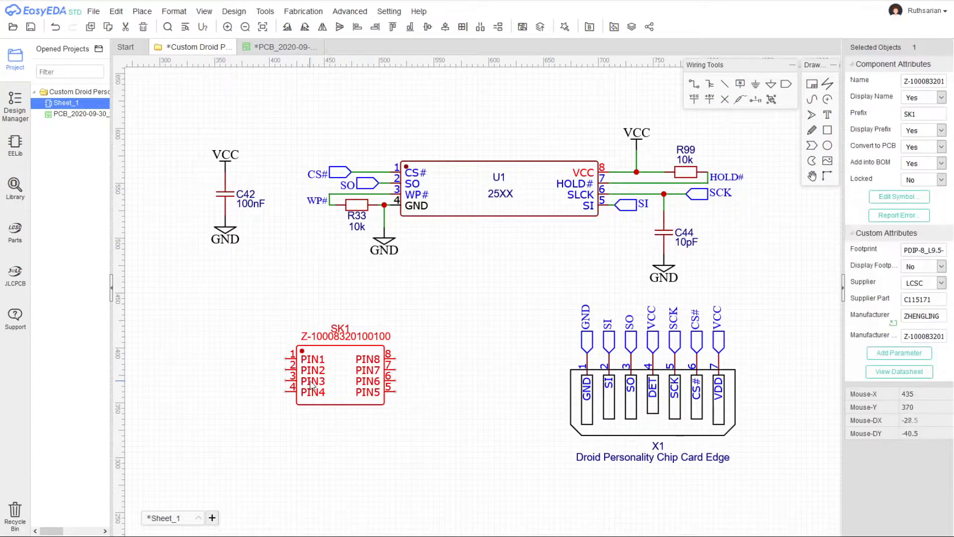
pyautogui.click(922, 82)
pyautogui.write('25XX DIP8')
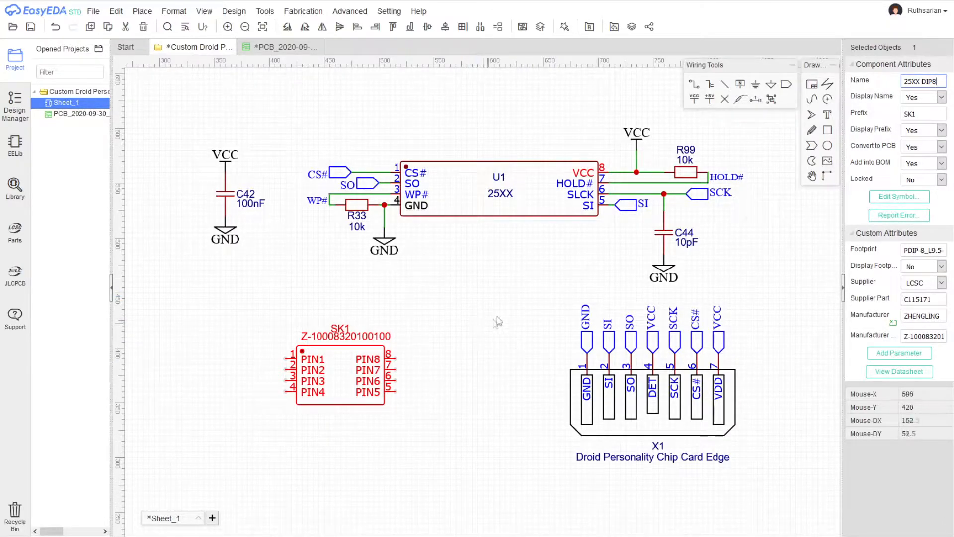
pyautogui.press('Return')
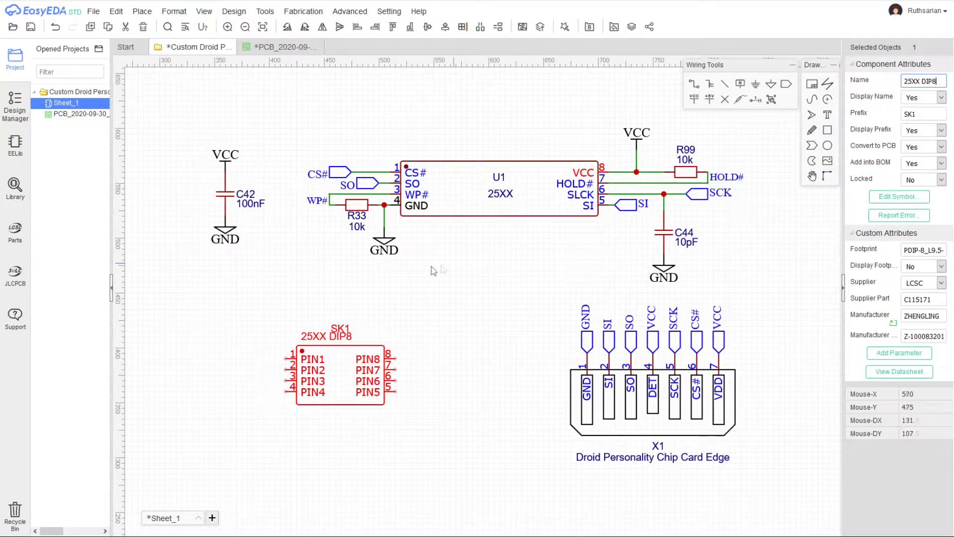
# Centre the 25XX DIP8 name label above the socket symbol and raise the SK1 designator clear of it
pyautogui.click(346, 339)
pyautogui.moveTo(347, 339); pyautogui.dragTo(352, 339)
pyautogui.click(341, 328)
pyautogui.click(342, 337)
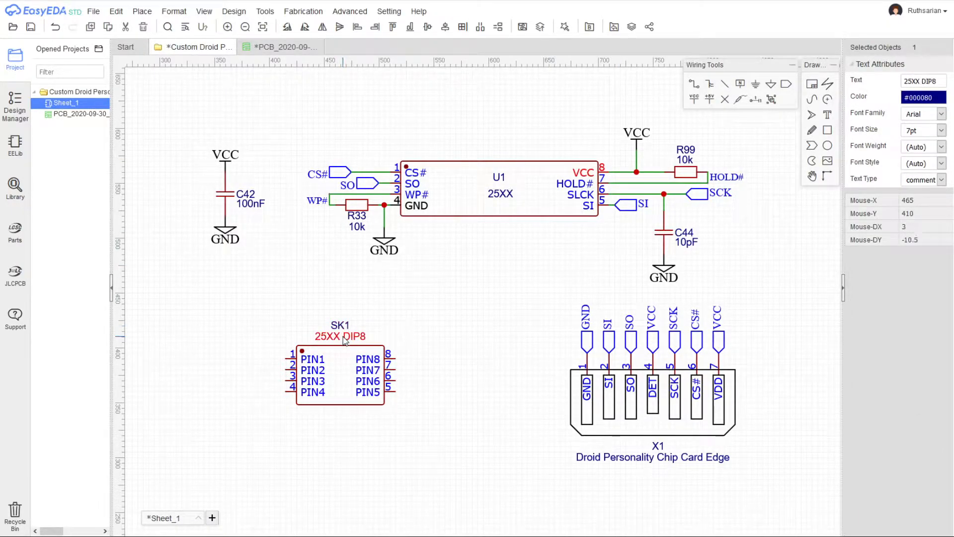
pyautogui.moveTo(342, 339); pyautogui.dragTo(349, 341)
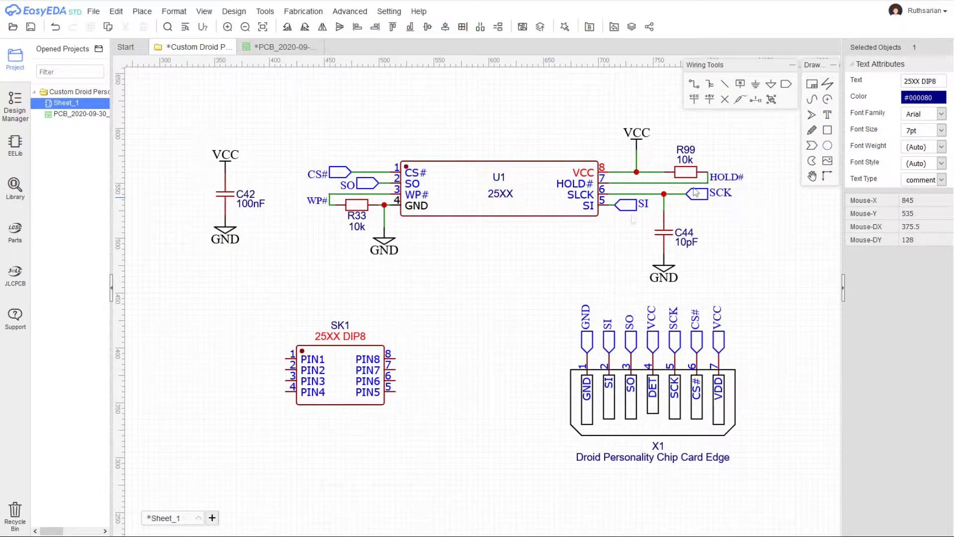
# Change the socket's designator to U2 and centre it above the name label
pyautogui.click(339, 326)
pyautogui.click(927, 82)
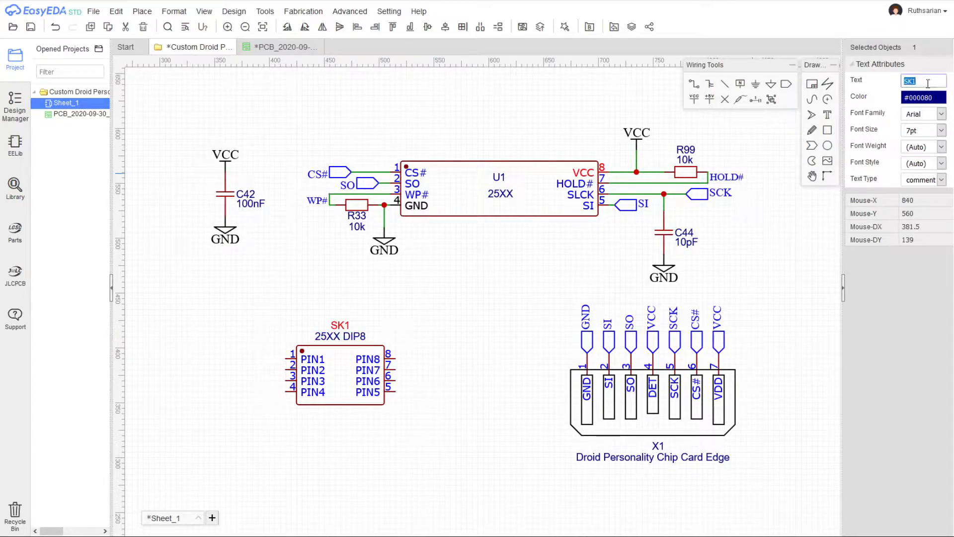
pyautogui.doubleClick(927, 82)
pyautogui.write('U2')
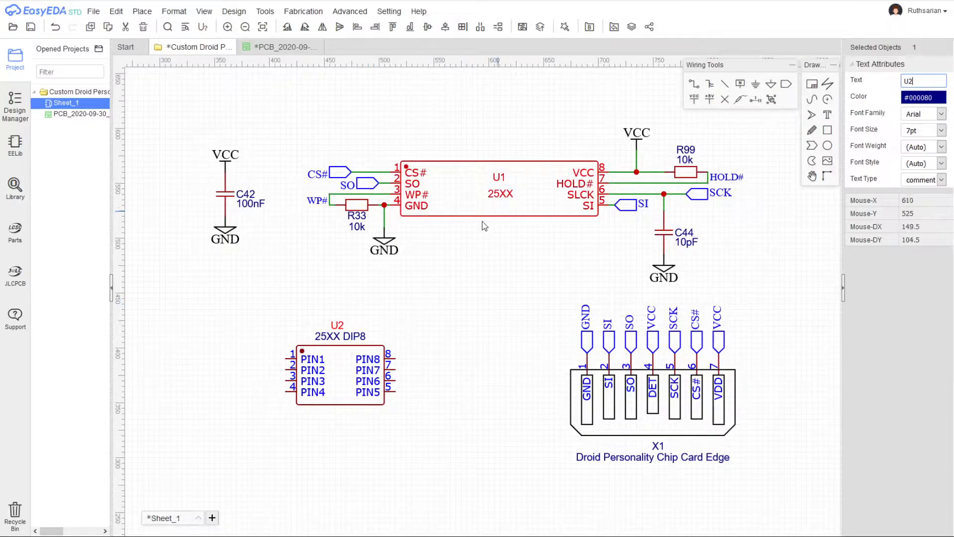
pyautogui.moveTo(343, 325); pyautogui.dragTo(347, 322)
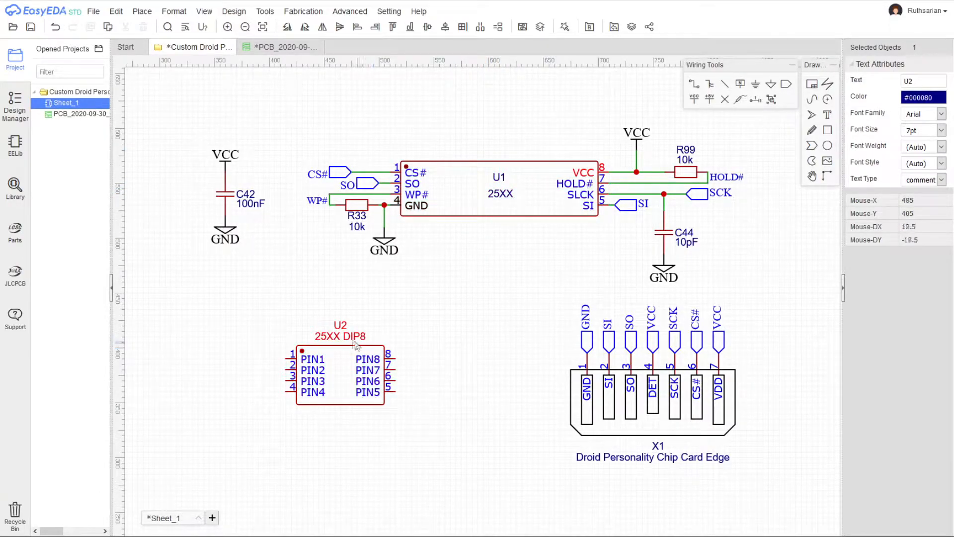
# Change the socket's designator to U1_ALT and centre it above the name label
pyautogui.doubleClick(919, 85)
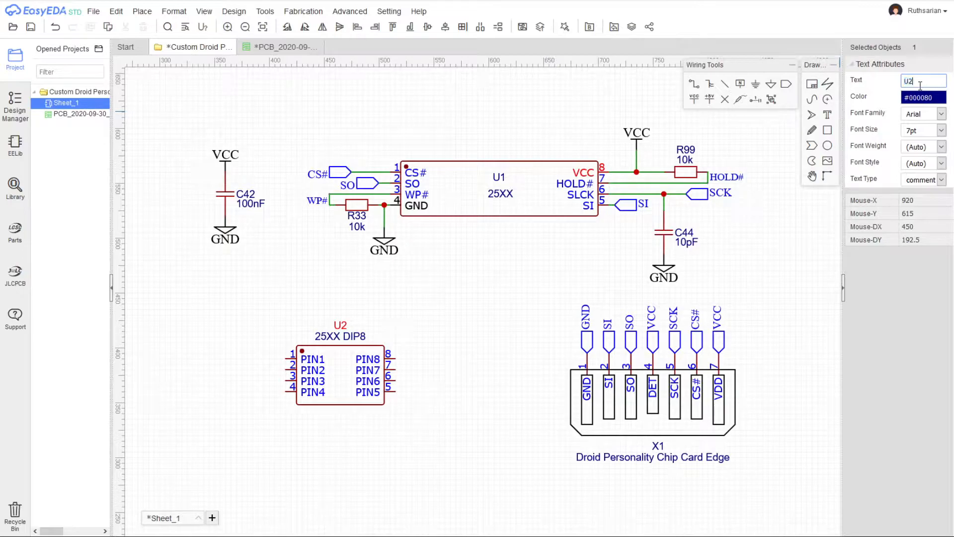
pyautogui.press('Return')
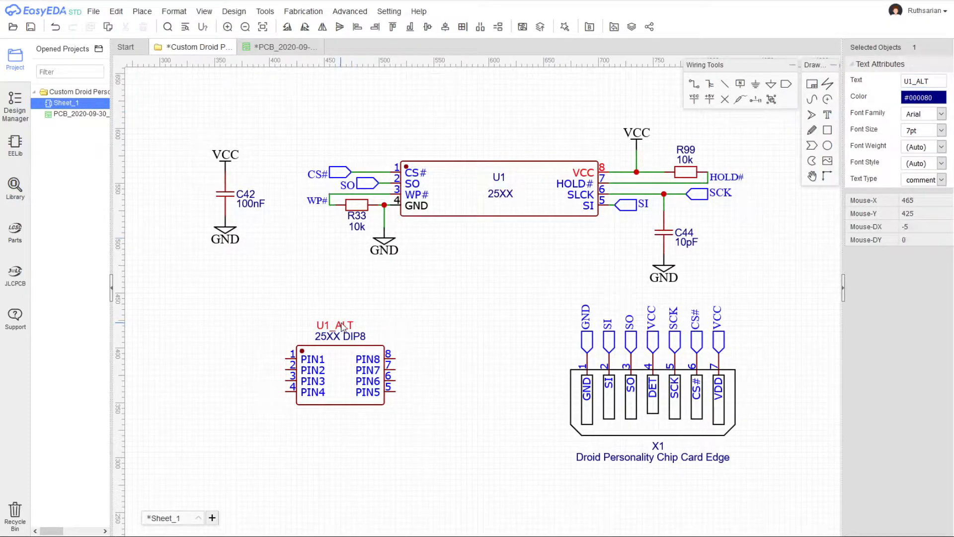
pyautogui.click(438, 331)
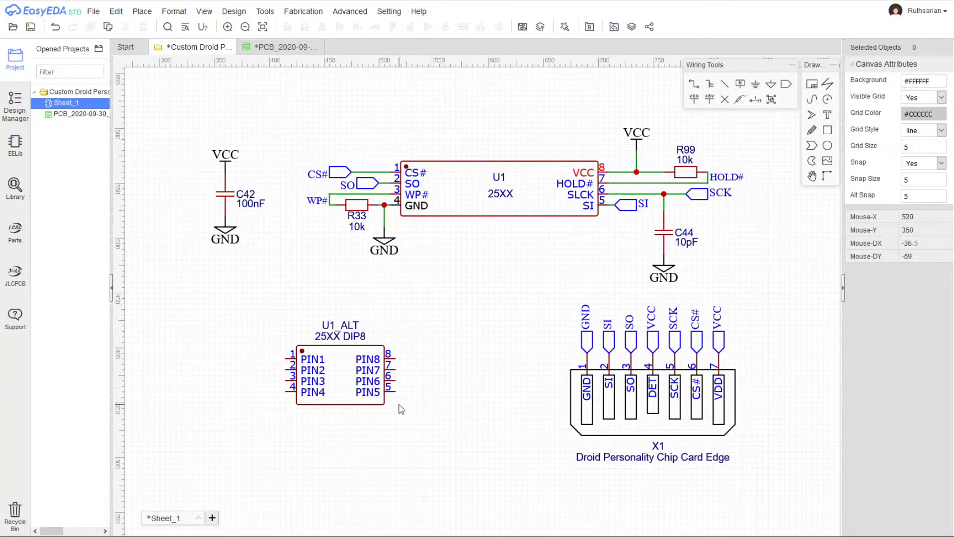
# Copy U1's CS# net port to pin 1 of U1_ALT and pull it outward on a short wire
pyautogui.moveTo(403, 436); pyautogui.dragTo(408, 391, button='right')
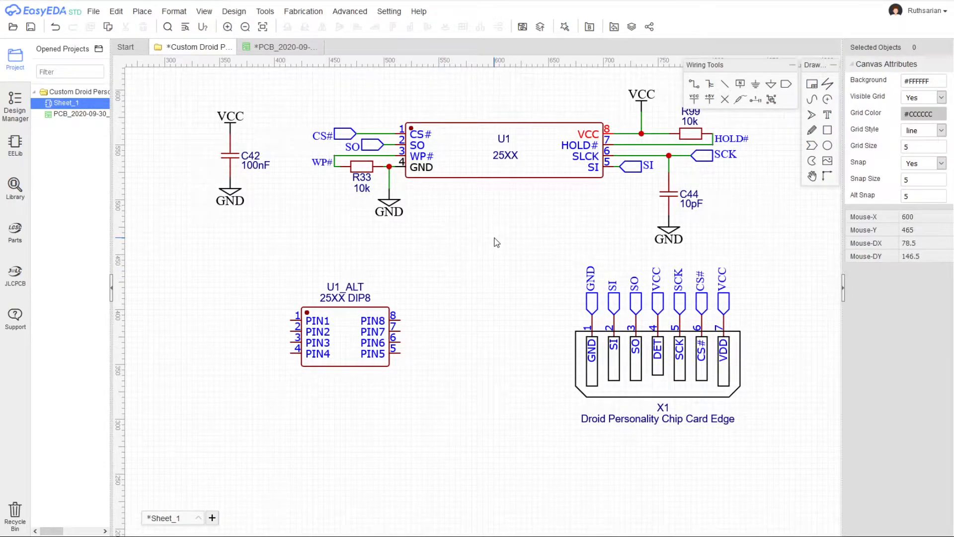
pyautogui.click(344, 133)
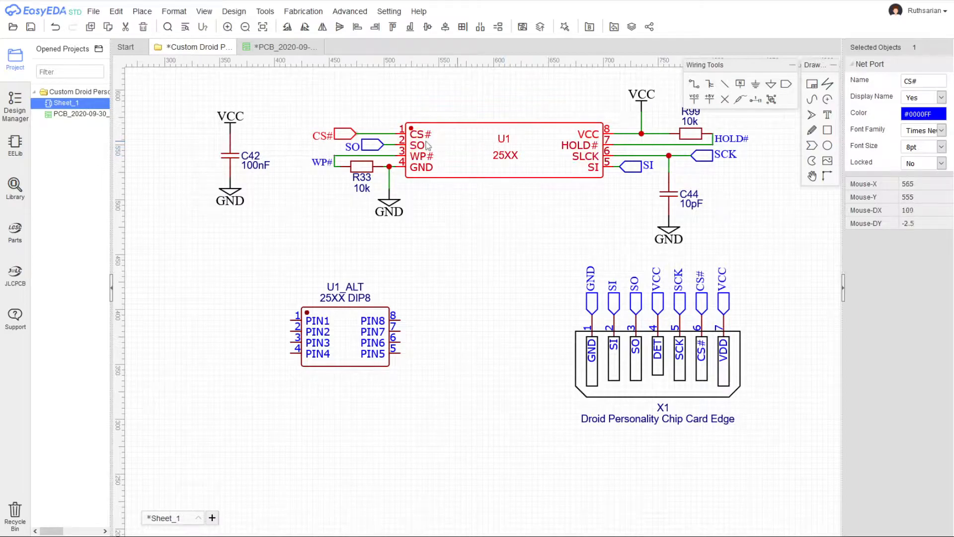
pyautogui.hotkey('ctrl', 'v')
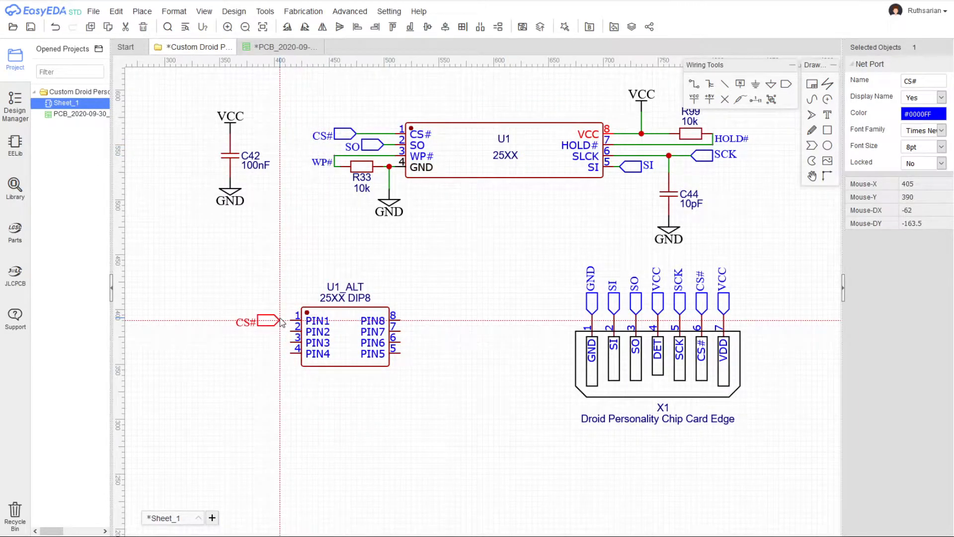
pyautogui.click(291, 320)
pyautogui.moveTo(279, 320); pyautogui.dragTo(252, 324)
# Copy U1's SO net port and attach the copy directly to pin 2 of U1_ALT
pyautogui.click(374, 152)
pyautogui.hotkey('ctrl', 'c')
pyautogui.hotkey('ctrl', 'v')
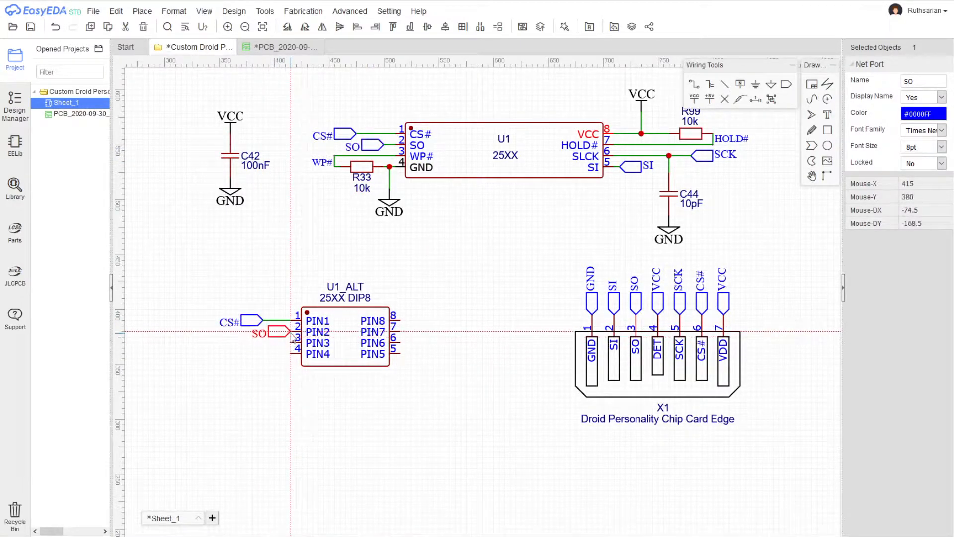
pyautogui.click(291, 332)
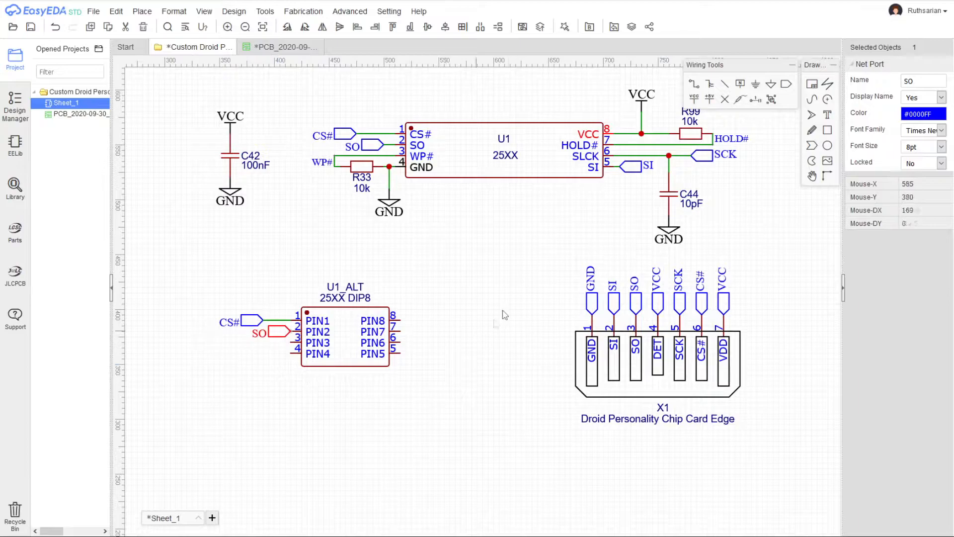
# Paste another copy of the SO net port onto pin 3 of U1_ALT and pull it outward on a short wire
pyautogui.click(277, 376)
pyautogui.moveTo(280, 334); pyautogui.dragTo(280, 333)
pyautogui.click(447, 251)
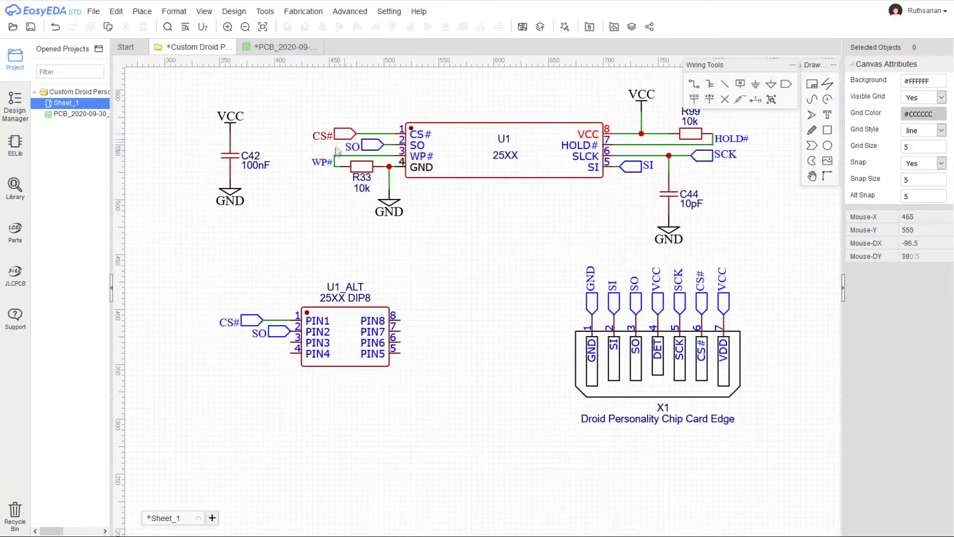
pyautogui.hotkey('ctrl', 'v')
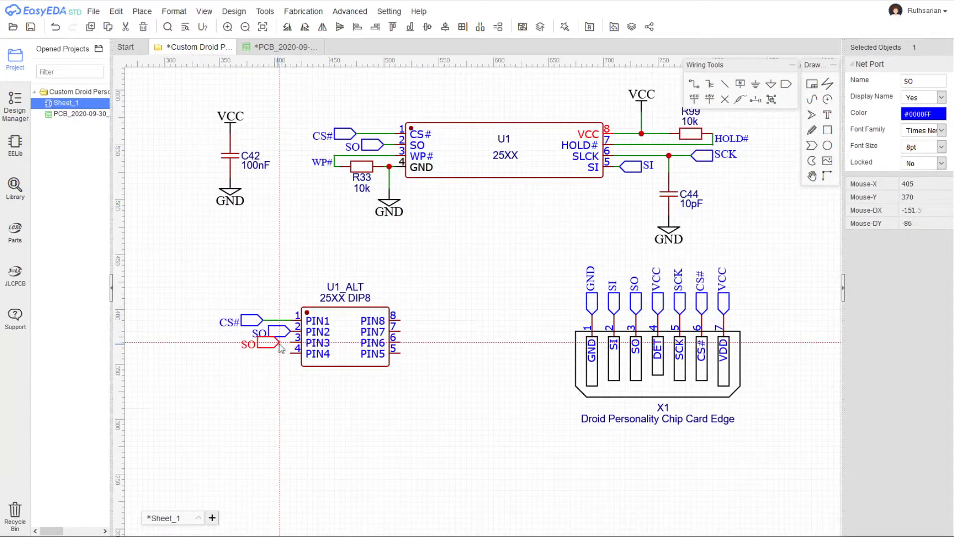
pyautogui.click(291, 345)
pyautogui.moveTo(286, 343); pyautogui.dragTo(249, 343)
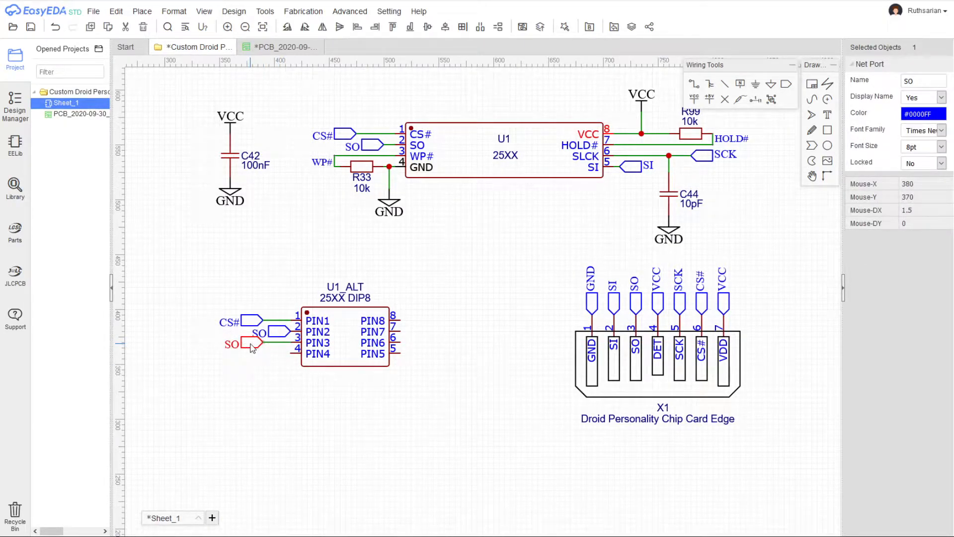
# Rename the net port on pin 3 of U1_ALT as WP# and place its label just outside the port
pyautogui.doubleClick(232, 344)
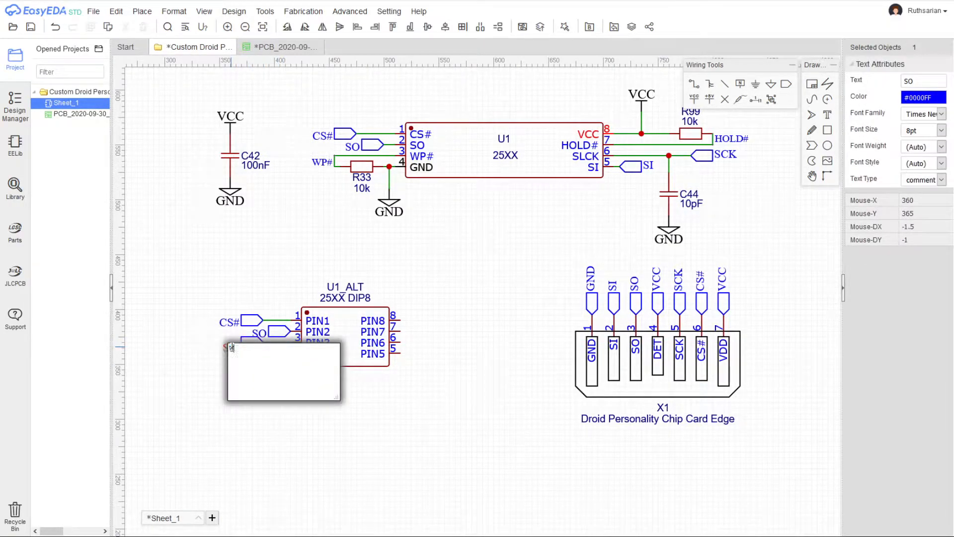
pyautogui.write('WP#')
pyautogui.press('Return')
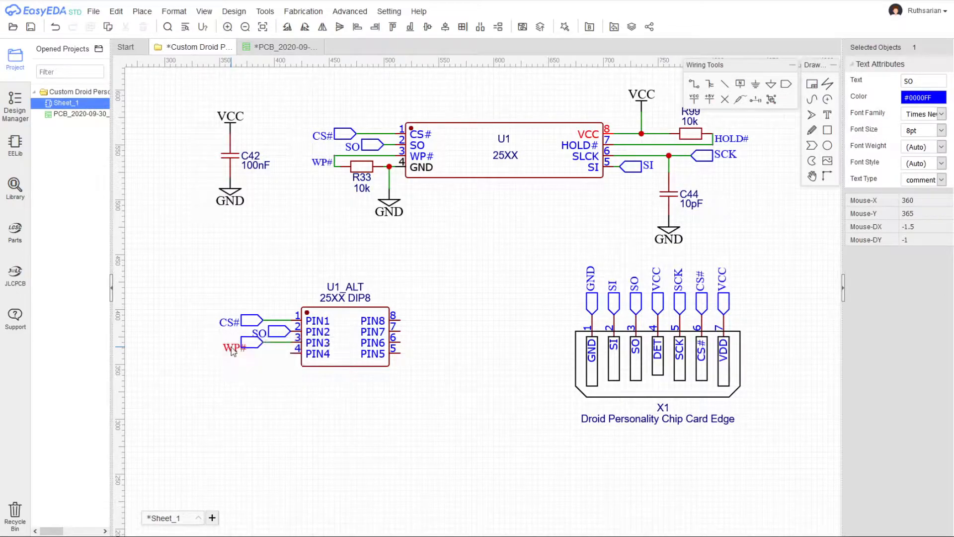
pyautogui.moveTo(234, 351); pyautogui.dragTo(224, 343)
pyautogui.click(502, 273)
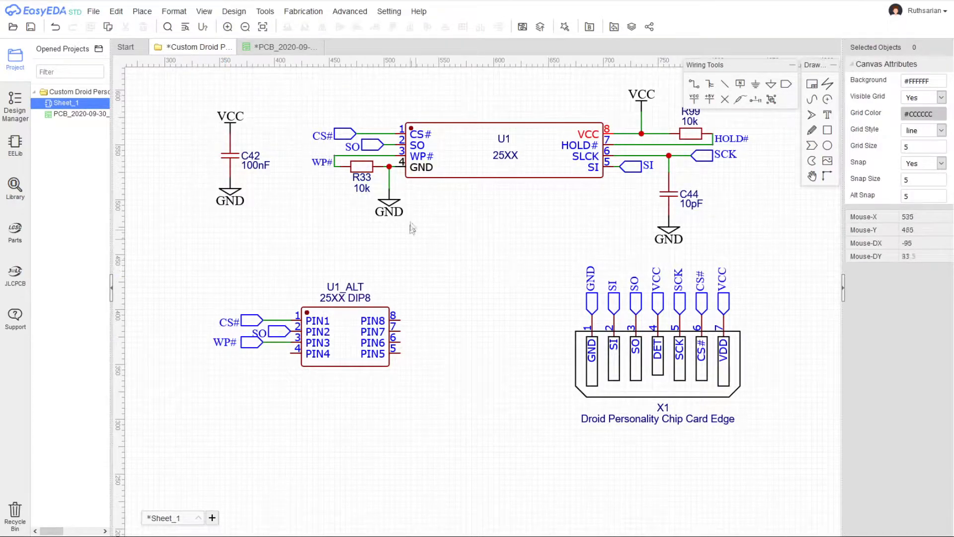
# Copy the GND symbol below U1 and attach the copy to pin 4 of U1_ALT
pyautogui.click(386, 202)
pyautogui.hotkey('ctrl', 'c')
pyautogui.hotkey('ctrl', 'v')
pyautogui.click(288, 368)
pyautogui.moveTo(289, 369); pyautogui.dragTo(281, 364)
pyautogui.click(448, 362)
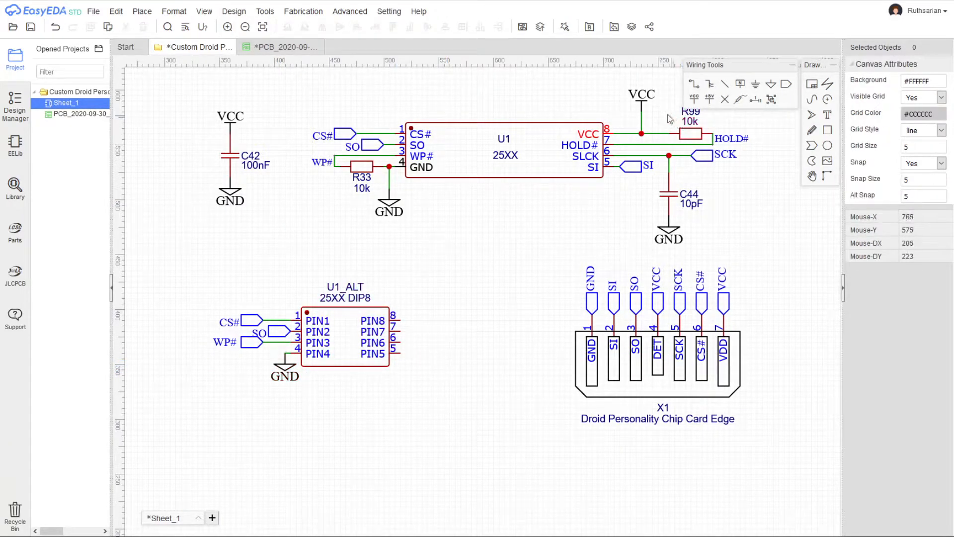
# Copy U1's VCC flag and place the copy above and just outside pin 8 of U1_ALT
pyautogui.click(642, 107)
pyautogui.moveTo(576, 205); pyautogui.dragTo(501, 227, button='right')
pyautogui.hotkey('ctrl', 'c')
pyautogui.hotkey('ctrl', 'v')
pyautogui.click(345, 319)
pyautogui.moveTo(346, 310); pyautogui.dragTo(330, 327)
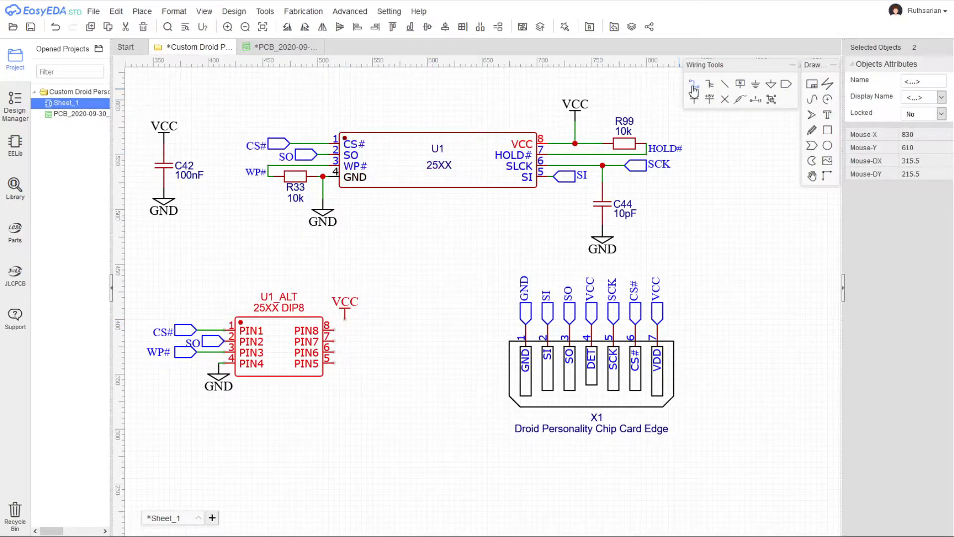
# Wire pin 8 of U1_ALT to the copied VCC flag and lower the flag closer to the pin
pyautogui.click(694, 86)
pyautogui.click(335, 330)
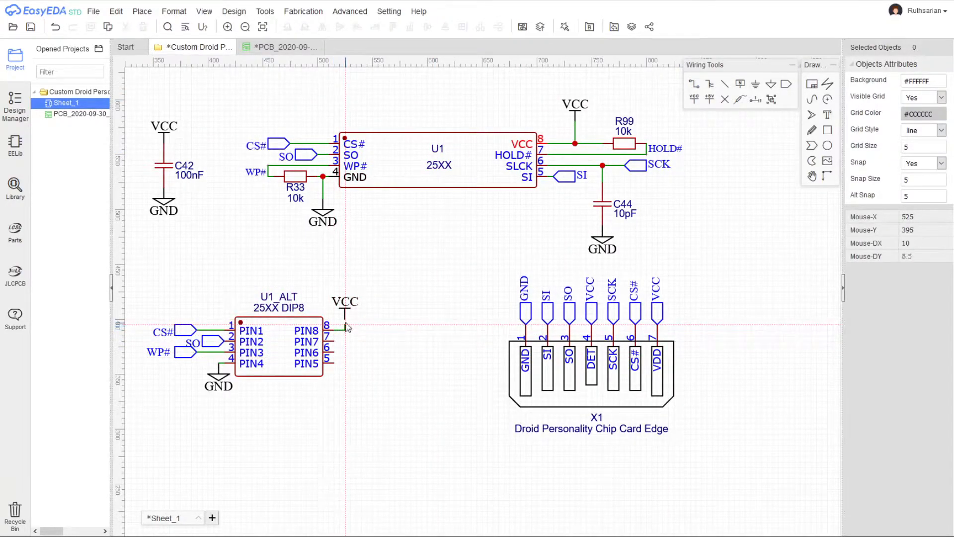
pyautogui.click(345, 319)
pyautogui.rightClick(345, 322)
pyautogui.moveTo(344, 310)
pyautogui.mouseDown()
pyautogui.moveTo(334, 318)
pyautogui.moveTo(346, 312)
pyautogui.moveTo(348, 321)
pyautogui.mouseUp()
pyautogui.click(344, 307)
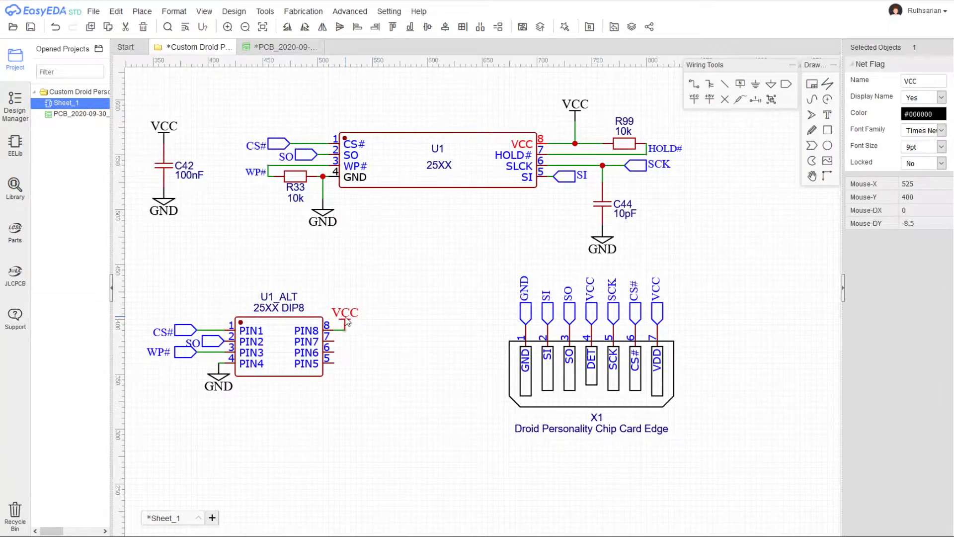
pyautogui.click(400, 320)
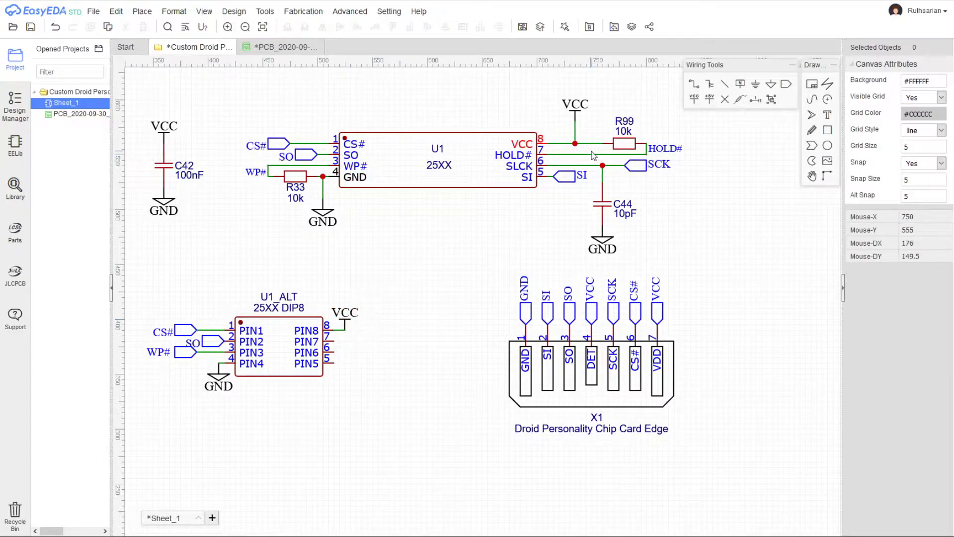
# Copy U1's SI net port to pin 5 of U1_ALT on an extended wire and its SCK net port to pin 6
pyautogui.click(572, 183)
pyautogui.hotkey('ctrl', 'c')
pyautogui.hotkey('ctrl', 'v')
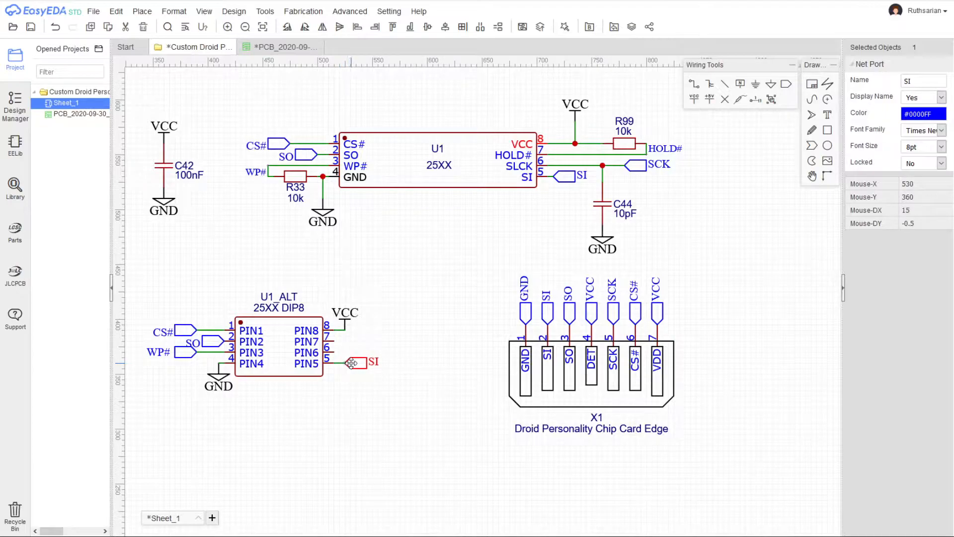
pyautogui.click(629, 169)
pyautogui.hotkey('ctrl', 'c')
pyautogui.hotkey('ctrl', 'v')
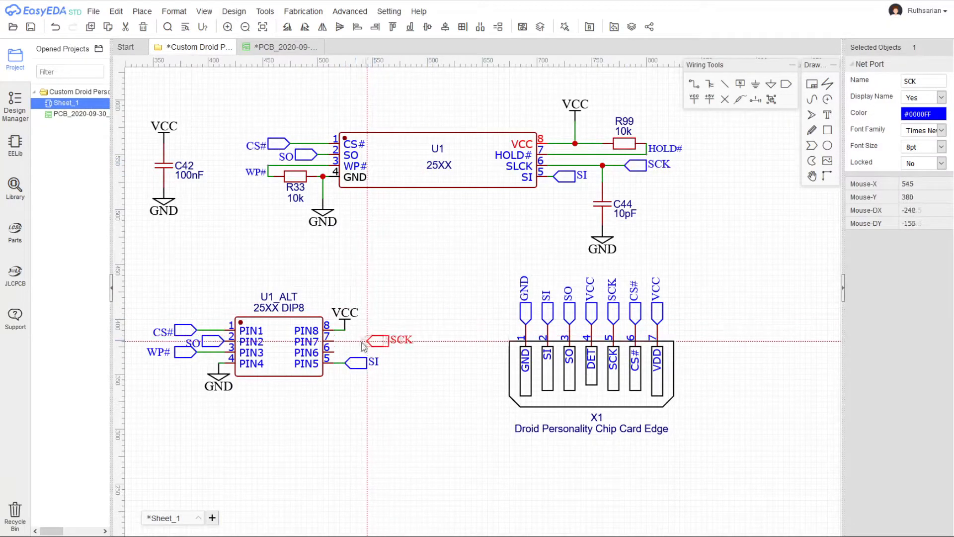
pyautogui.click(337, 352)
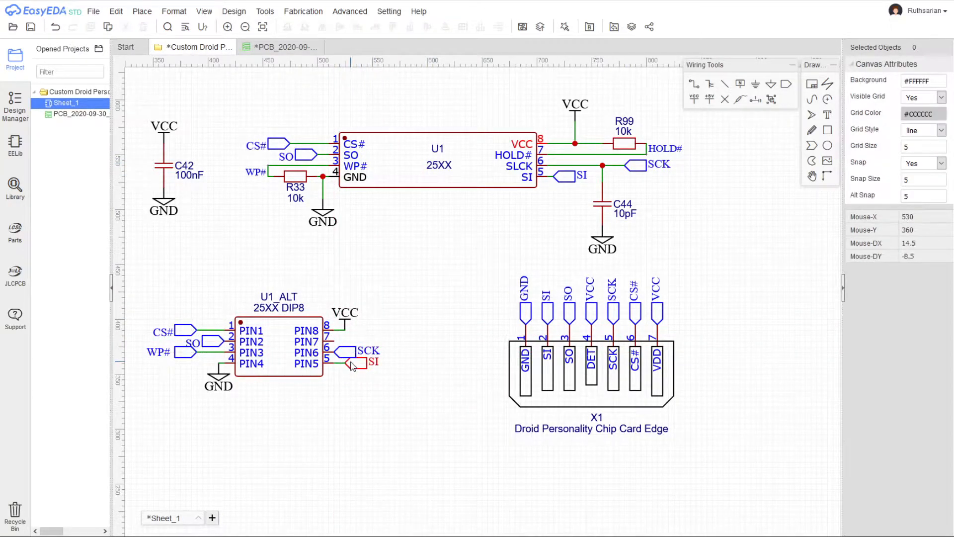
pyautogui.click(349, 349)
pyautogui.moveTo(355, 362); pyautogui.dragTo(372, 362)
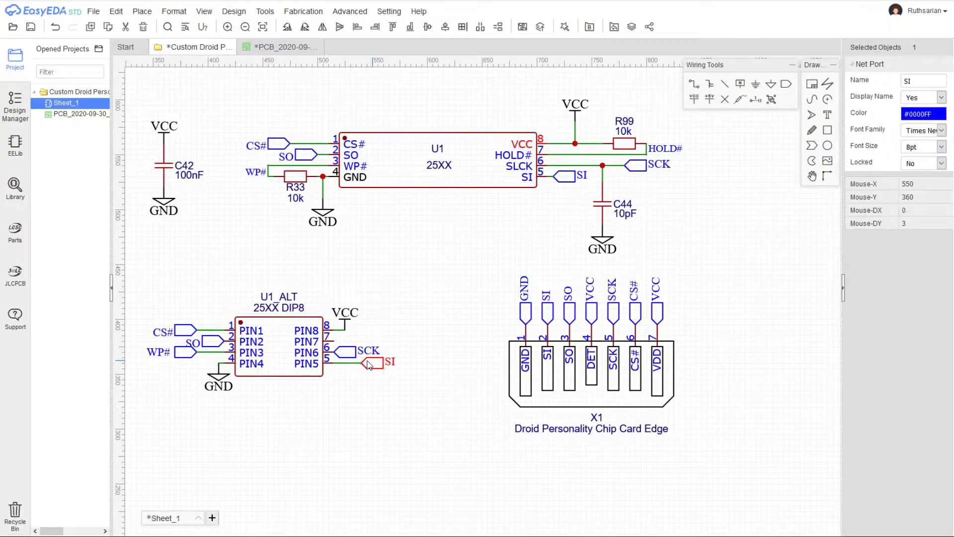
# Paste a net port onto pin 7 of U1_ALT, pull it outward on a wire and rename it HOLD#
pyautogui.hotkey('ctrl', 'v')
pyautogui.click(335, 341)
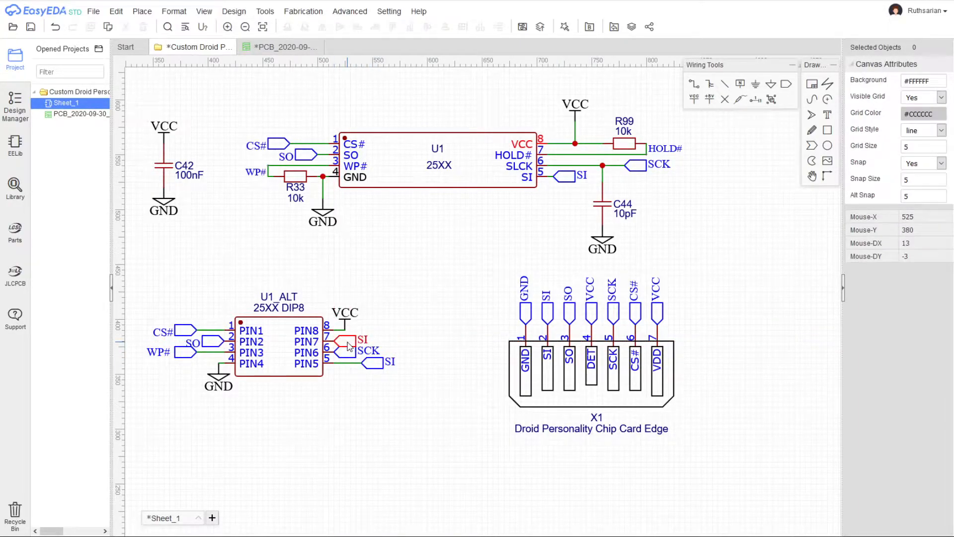
pyautogui.moveTo(350, 346); pyautogui.dragTo(374, 342)
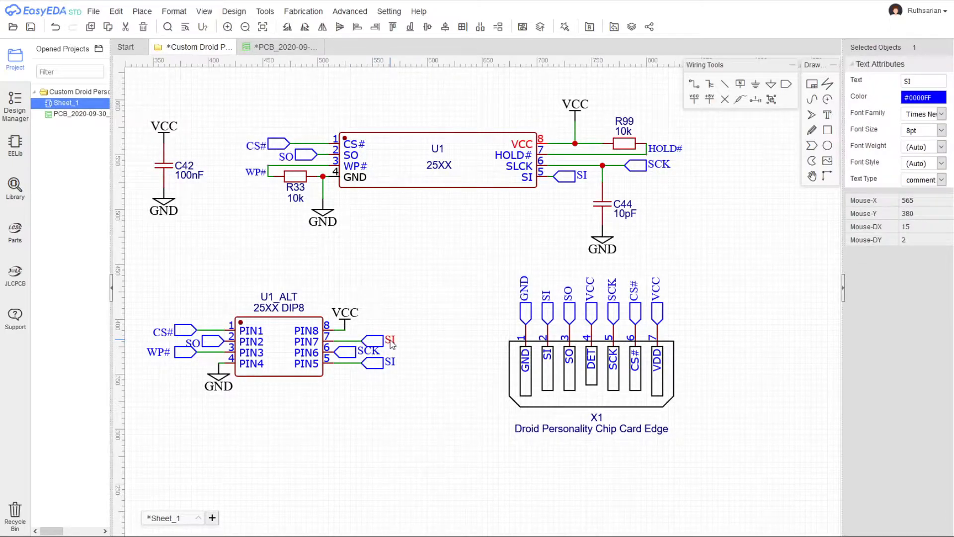
pyautogui.doubleClick(390, 340)
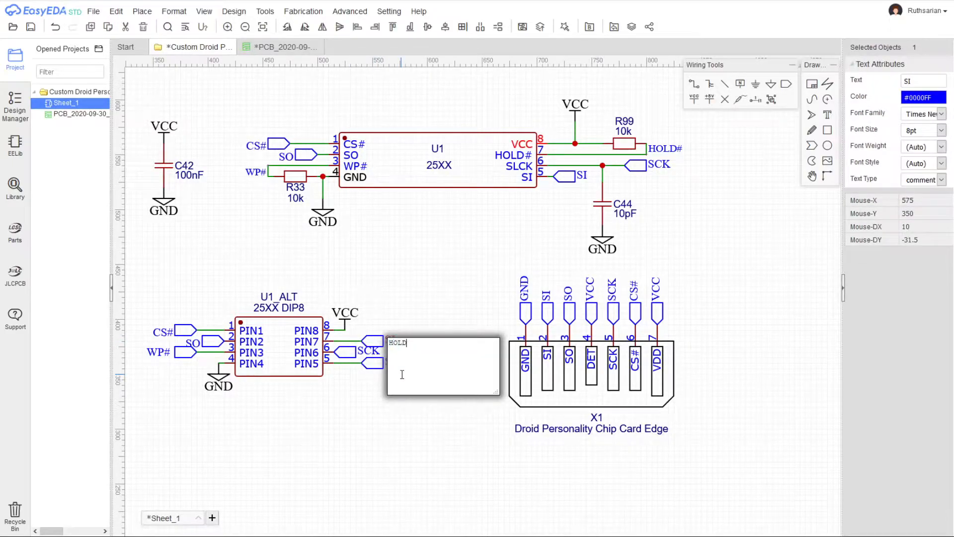
pyautogui.write('HOLD#')
pyautogui.press('Return')
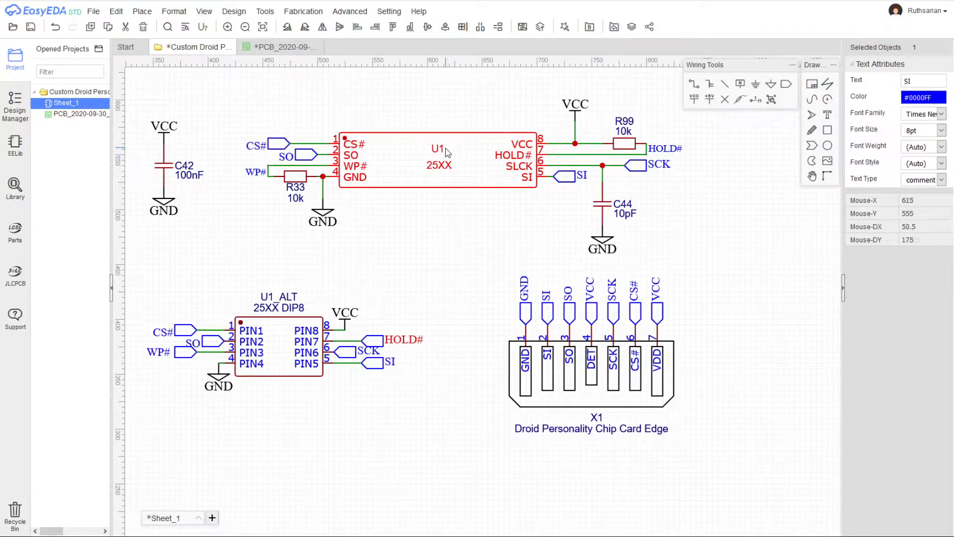
pyautogui.click(349, 456)
# Save the schematic and update the PCB from it, applying the changes that add U1_ALT and its nets
pyautogui.moveTo(317, 418); pyautogui.dragTo(365, 434, button='right')
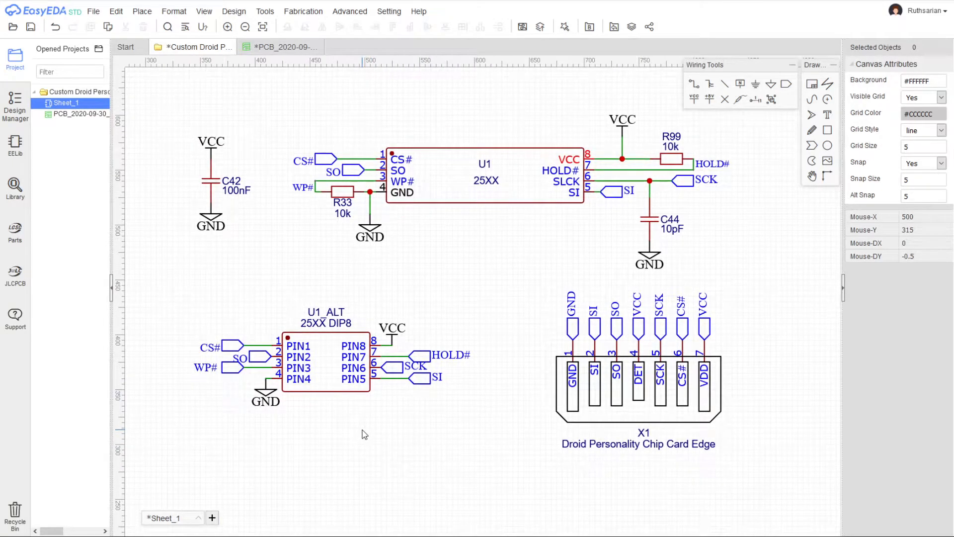
pyautogui.hotkey('ctrl', 's')
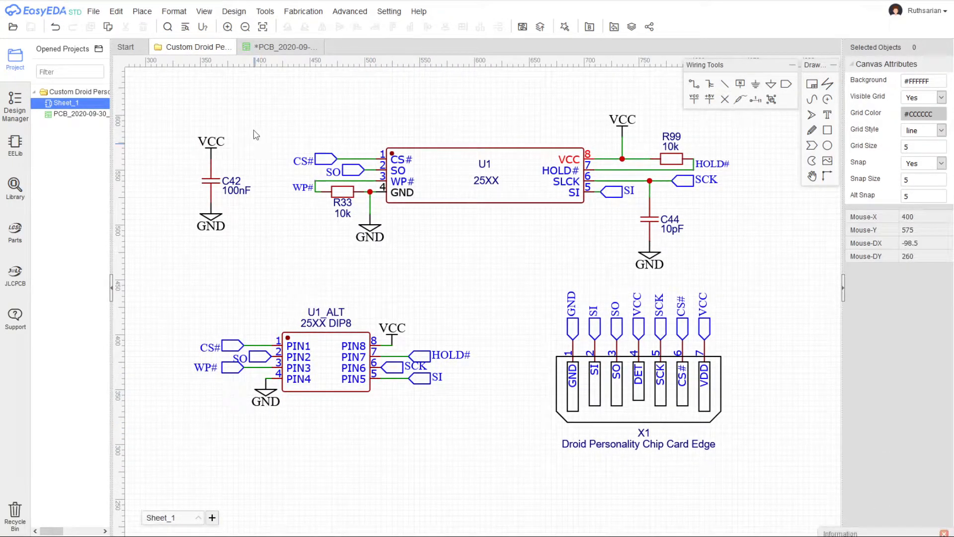
pyautogui.moveTo(244, 14)
pyautogui.click(253, 39)
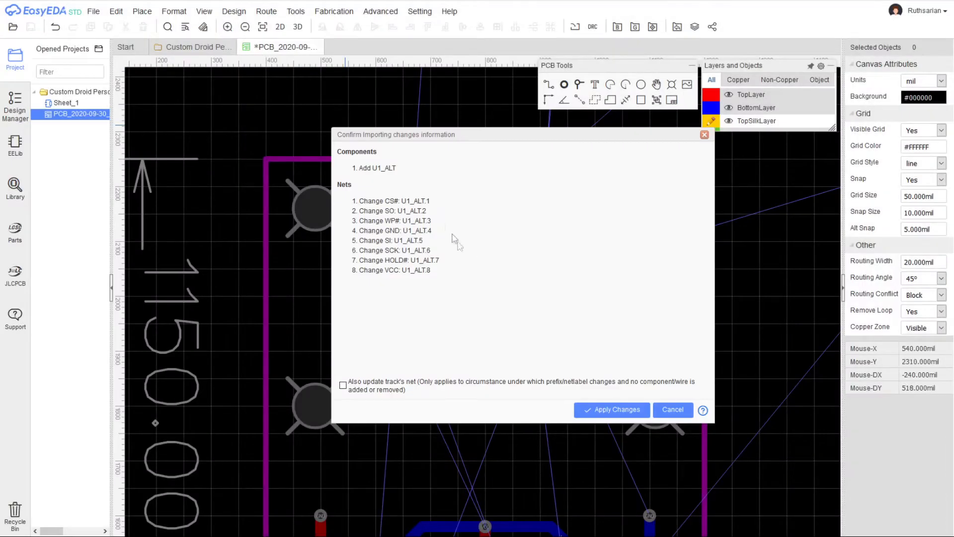
pyautogui.click(596, 412)
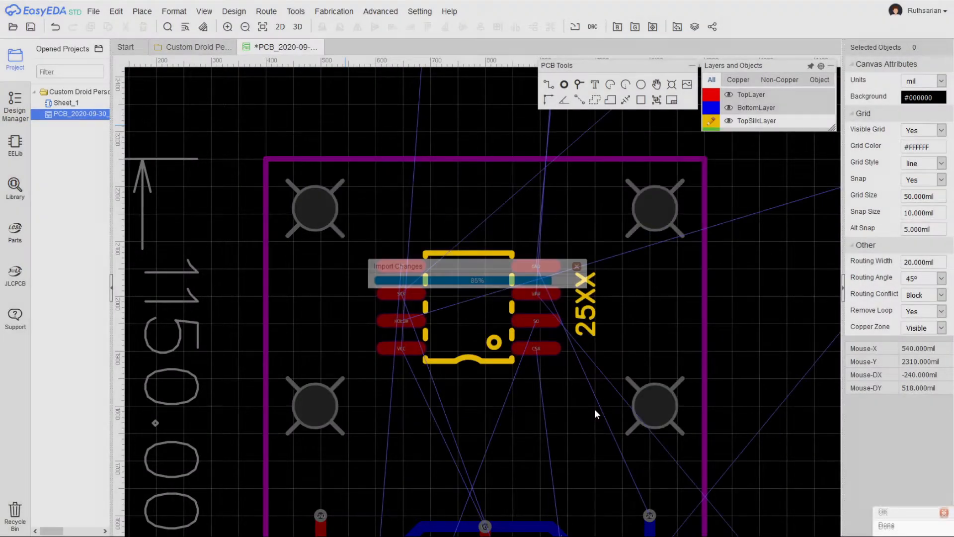
# Move the imported U1_ALT footprint onto the board over U1 and rotate it to 90 degrees
pyautogui.scroll(-5, 485, 419)
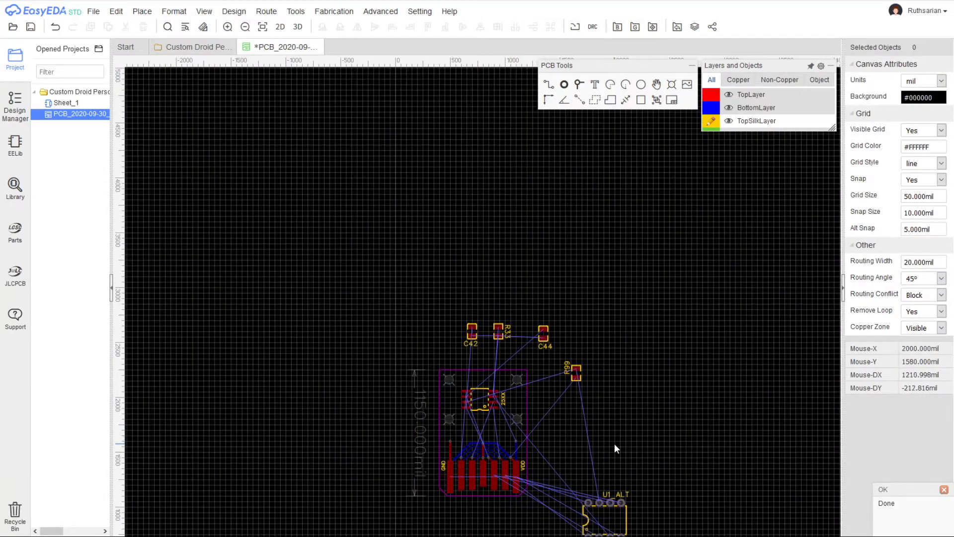
pyautogui.moveTo(614, 443); pyautogui.dragTo(582, 370, button='right')
pyautogui.click(565, 441)
pyautogui.moveTo(565, 440); pyautogui.dragTo(456, 323)
pyautogui.press('space')
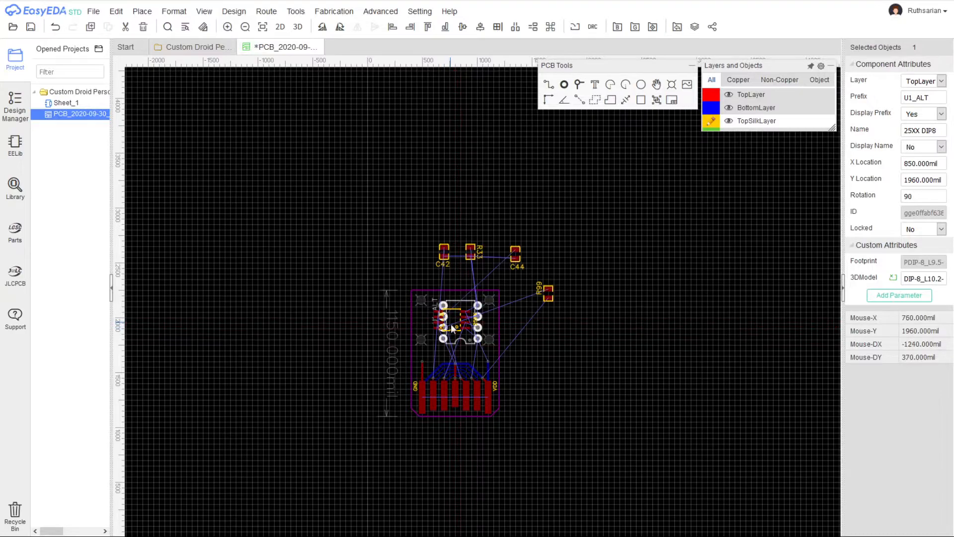
# Move U1_ALT clear of the board outline, beside the board, and delete its silkscreen designator text
pyautogui.scroll(4, 450, 345)
pyautogui.scroll(-3, 450, 347)
pyautogui.moveTo(423, 326); pyautogui.dragTo(603, 393)
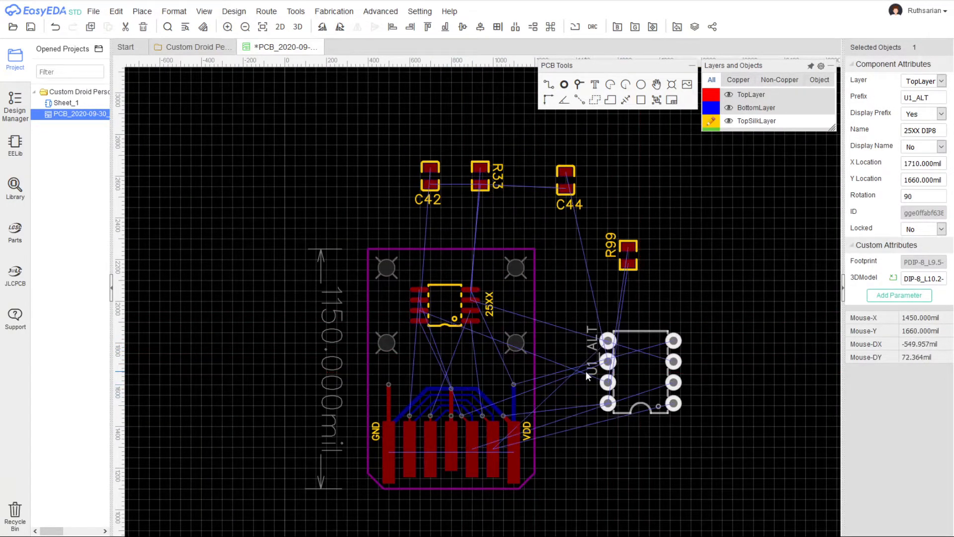
pyautogui.scroll(4, 591, 366)
pyautogui.click(584, 351)
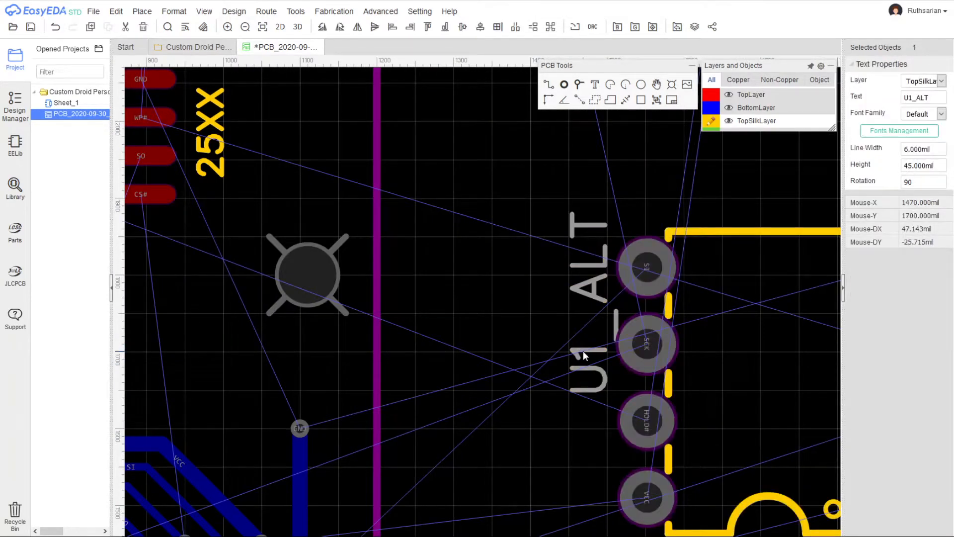
pyautogui.press('Delete')
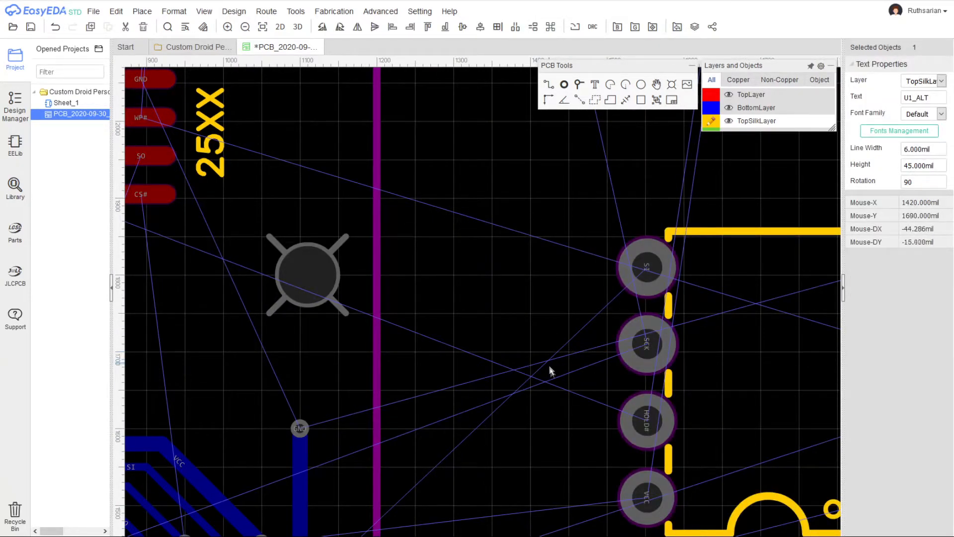
# Place U1_ALT back over U1 at about X 840, Y 1990 mil, and shift U1 to about X 710, Y 1990 mil
pyautogui.scroll(-3, 571, 385)
pyautogui.moveTo(680, 447); pyautogui.dragTo(329, 317)
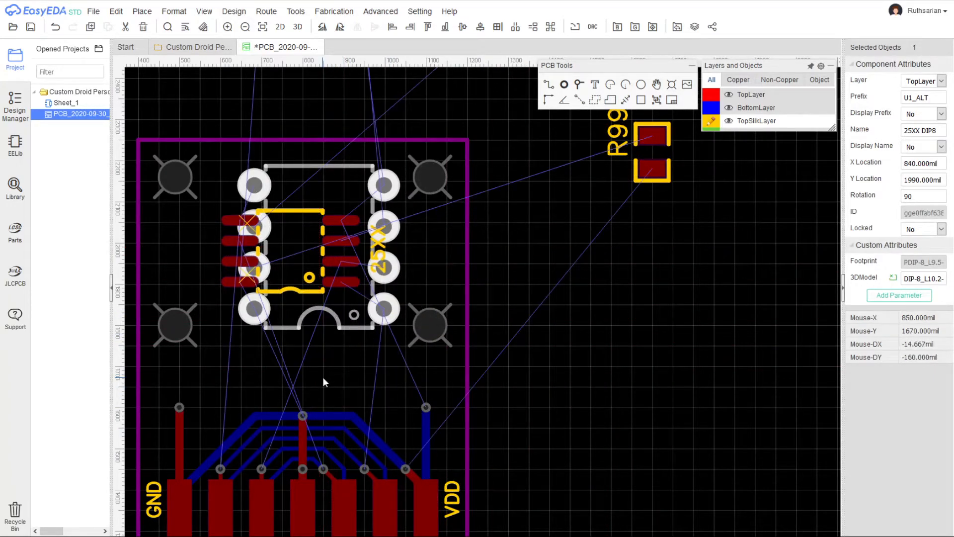
pyautogui.scroll(3, 324, 379)
pyautogui.scroll(1, 406, 399)
pyautogui.moveTo(392, 365); pyautogui.dragTo(422, 528, button='right')
pyautogui.scroll(-1, 520, 434)
pyautogui.moveTo(499, 423); pyautogui.dragTo(515, 455, button='right')
pyautogui.moveTo(543, 416); pyautogui.dragTo(505, 408)
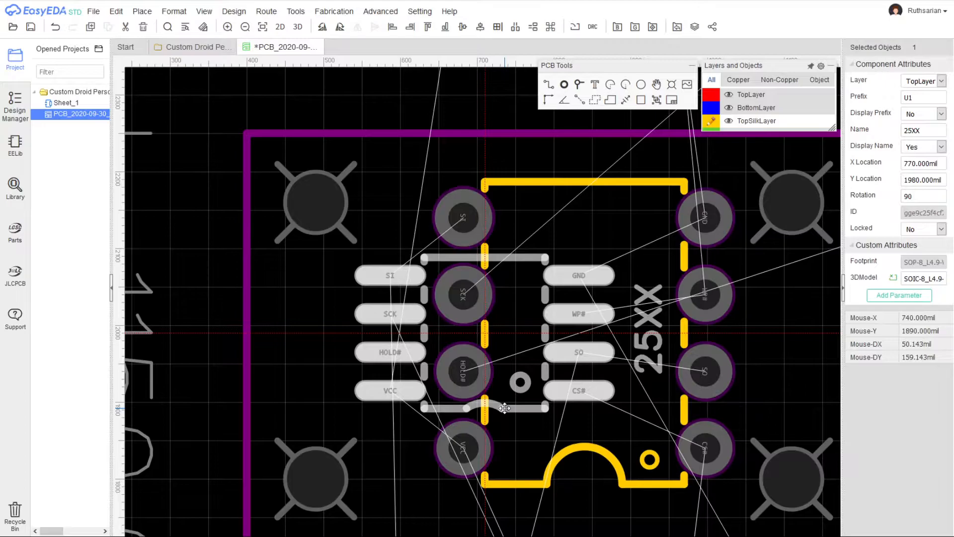
pyautogui.scroll(-1, 565, 430)
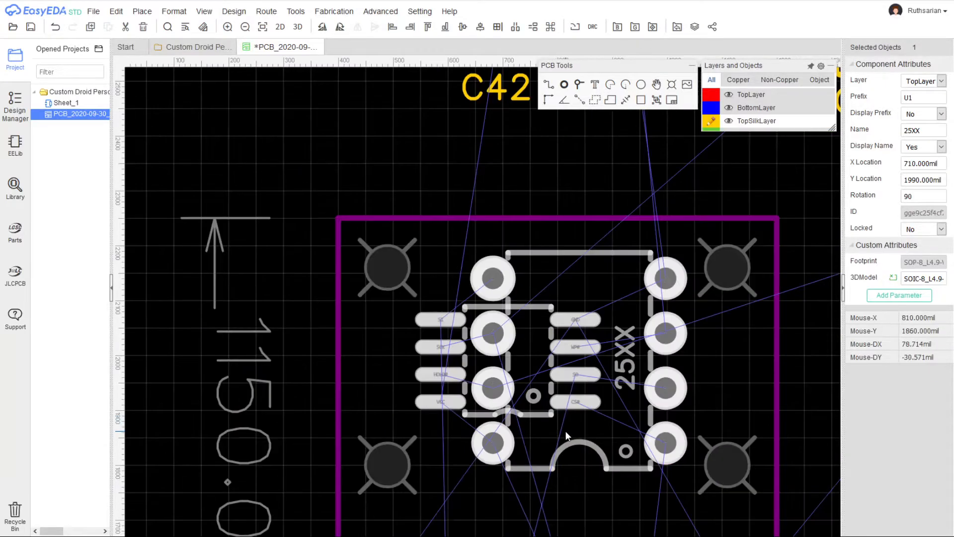
pyautogui.click(819, 381)
# Examine how U1's outline, notch and pads overlap the through-hole pads and silkscreen of U1_ALT
pyautogui.scroll(3, 517, 428)
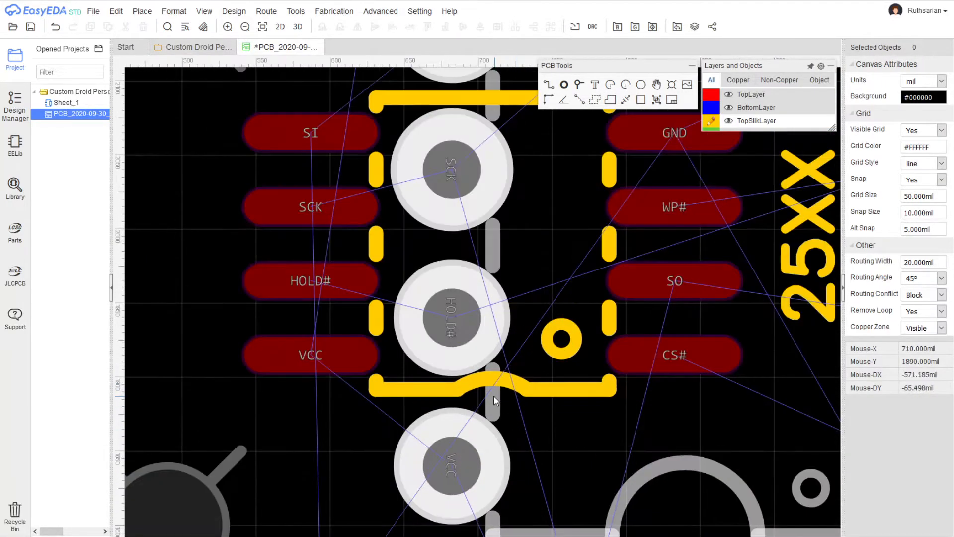
pyautogui.moveTo(494, 396); pyautogui.dragTo(506, 448, button='right')
pyautogui.scroll(1, 505, 448)
pyautogui.scroll(1, 490, 447)
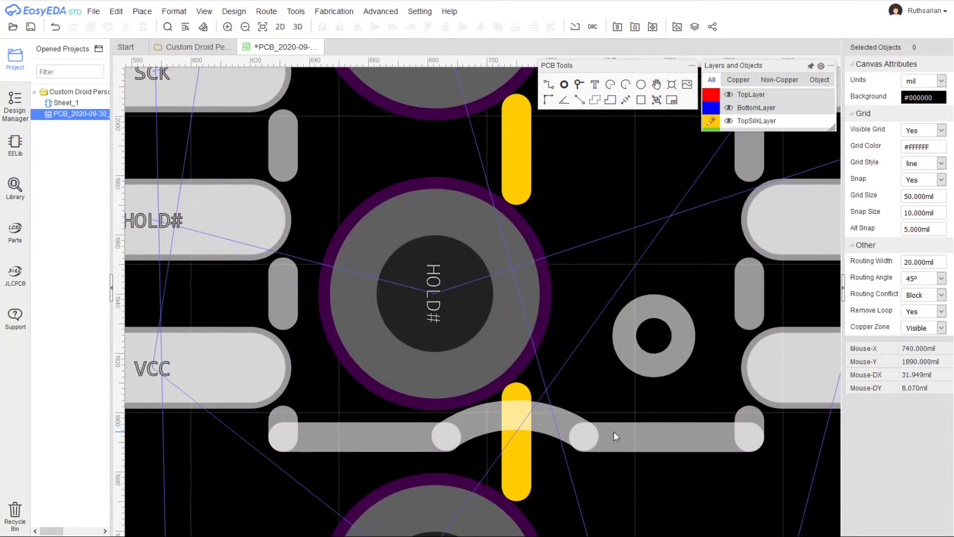
pyautogui.scroll(-2, 613, 431)
pyautogui.scroll(3, 610, 438)
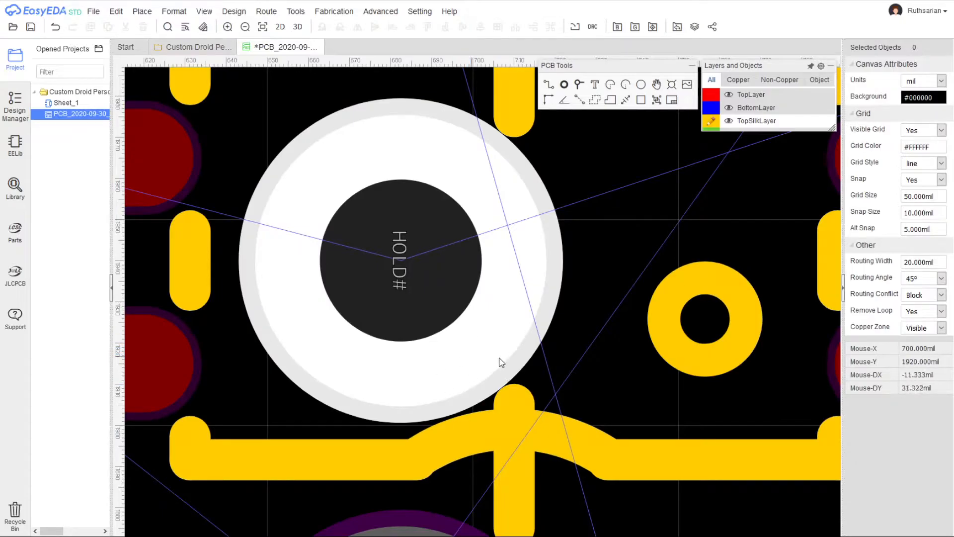
pyautogui.scroll(-4, 501, 362)
pyautogui.scroll(2, 720, 442)
pyautogui.moveTo(648, 443); pyautogui.dragTo(565, 427, button='right')
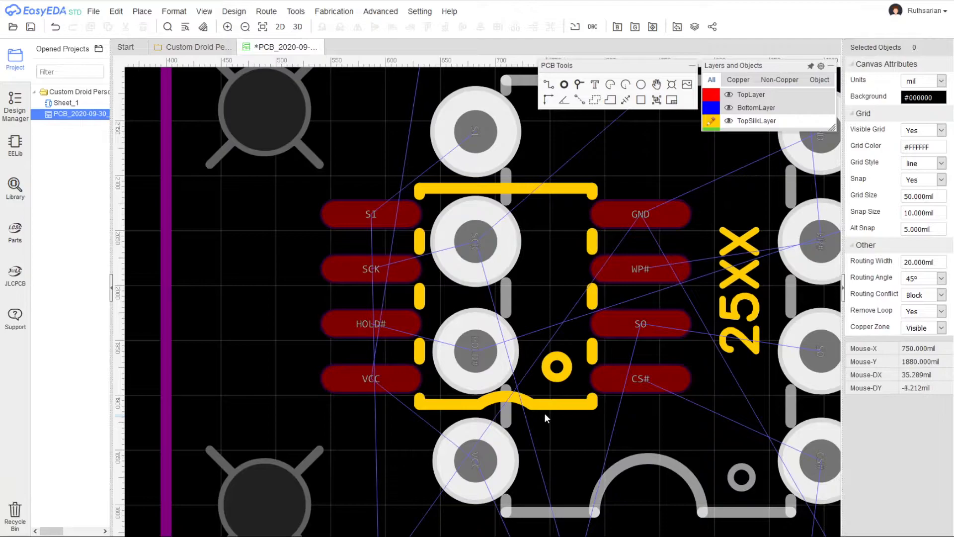
# Compare U1 and U1_ALT up close, checking where U1_ALT's through-hole pads come near U1's silkscreen outline and surface-mount pads
pyautogui.moveTo(541, 400); pyautogui.dragTo(539, 400)
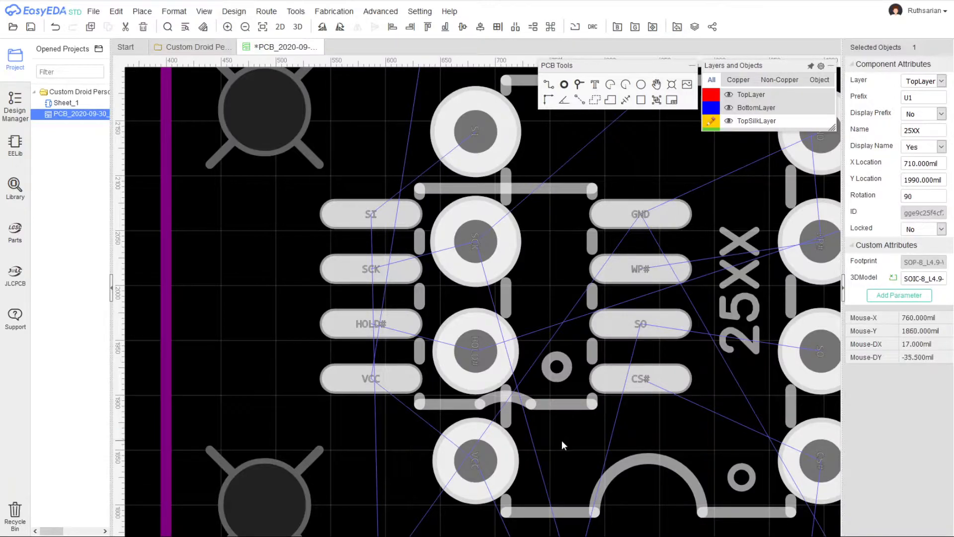
pyautogui.click(561, 440)
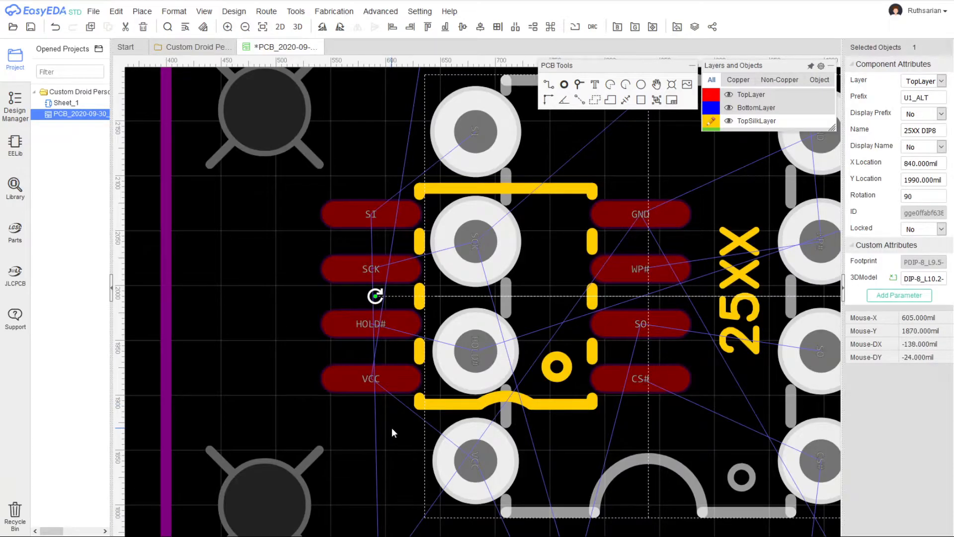
pyautogui.scroll(5, 392, 430)
pyautogui.scroll(-4, 669, 328)
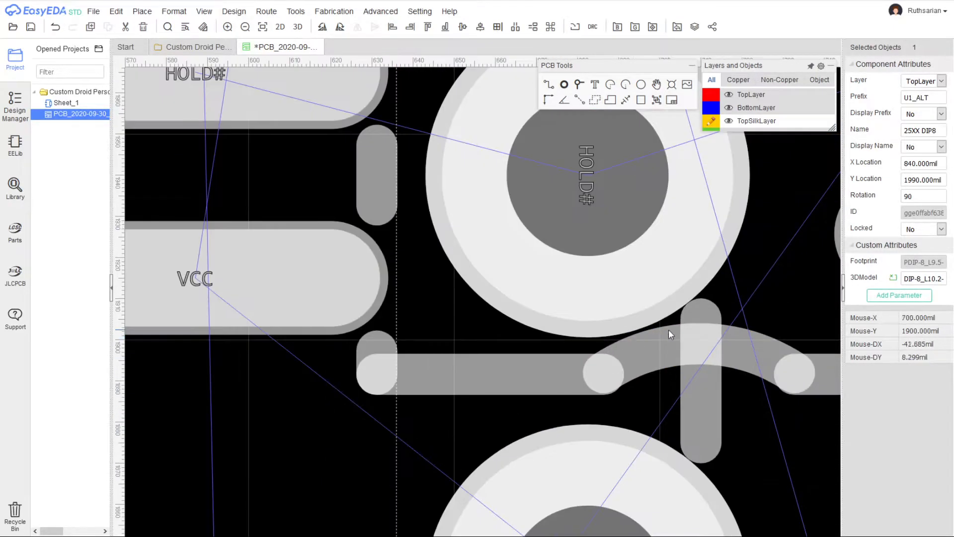
pyautogui.scroll(-5, 625, 459)
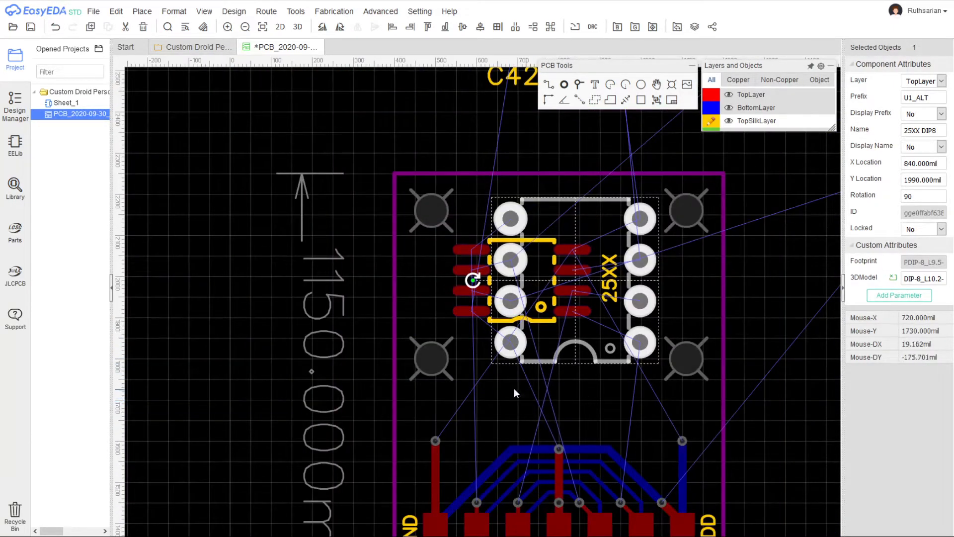
pyautogui.scroll(5, 487, 384)
pyautogui.moveTo(607, 334); pyautogui.dragTo(451, 532, button='right')
pyautogui.scroll(-2, 529, 467)
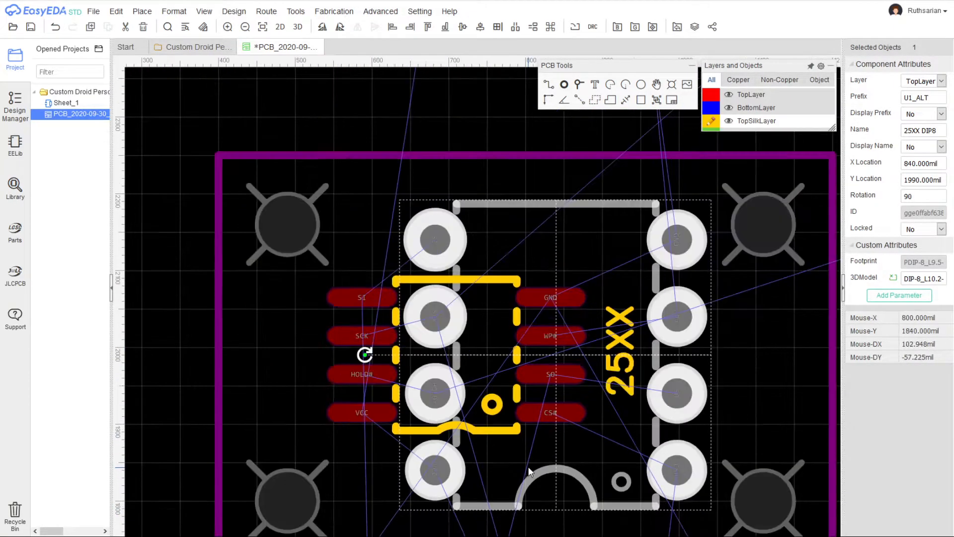
pyautogui.scroll(4, 407, 307)
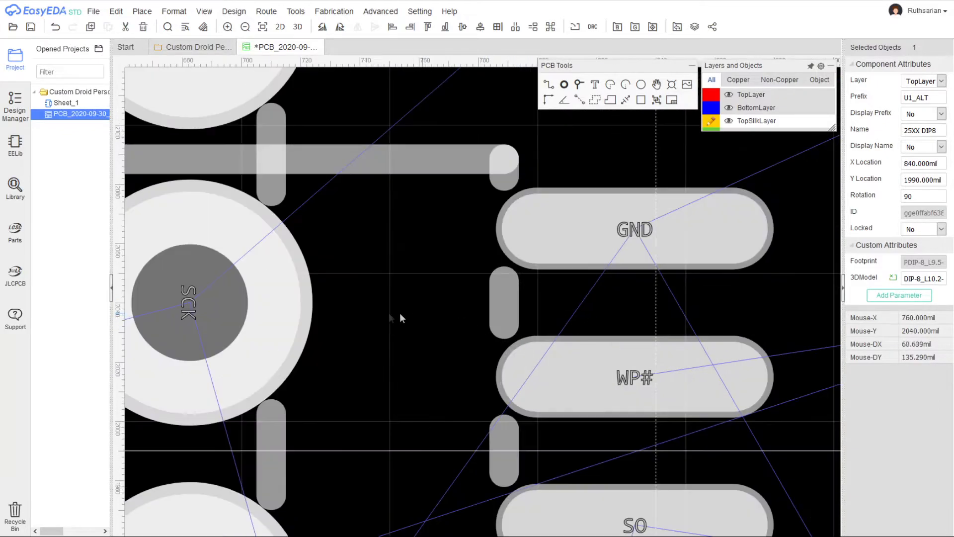
pyautogui.moveTo(423, 311); pyautogui.dragTo(430, 320, button='right')
pyautogui.moveTo(619, 529); pyautogui.dragTo(619, 533, button='right')
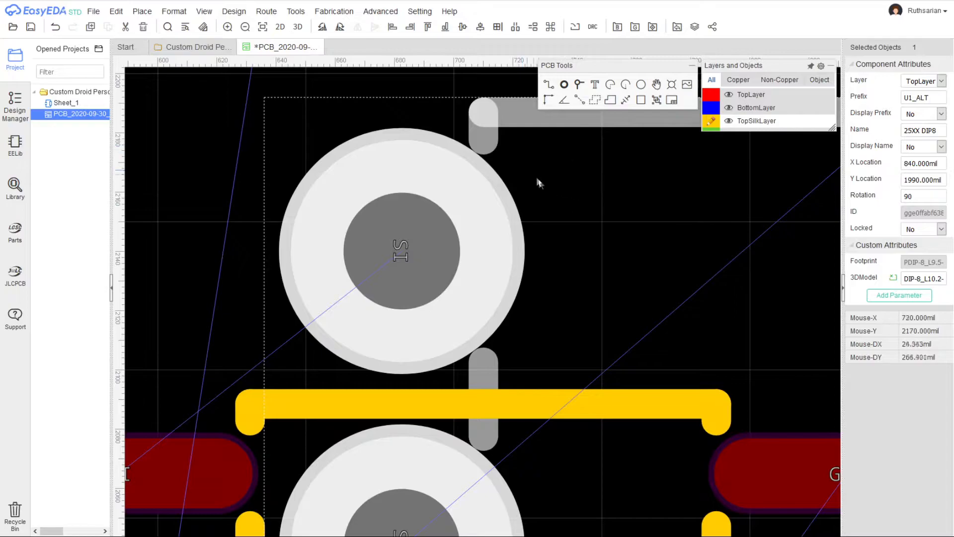
# Inspect the pad properties of U1_ALT's SI through-hole pad, including its solder mask expansion
pyautogui.click(130, 131)
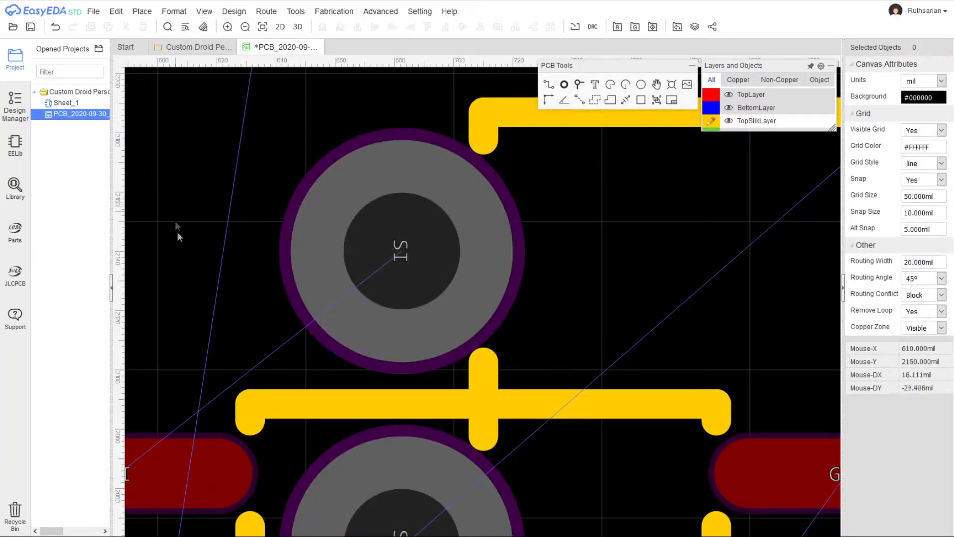
pyautogui.moveTo(196, 298); pyautogui.dragTo(446, 190, button='right')
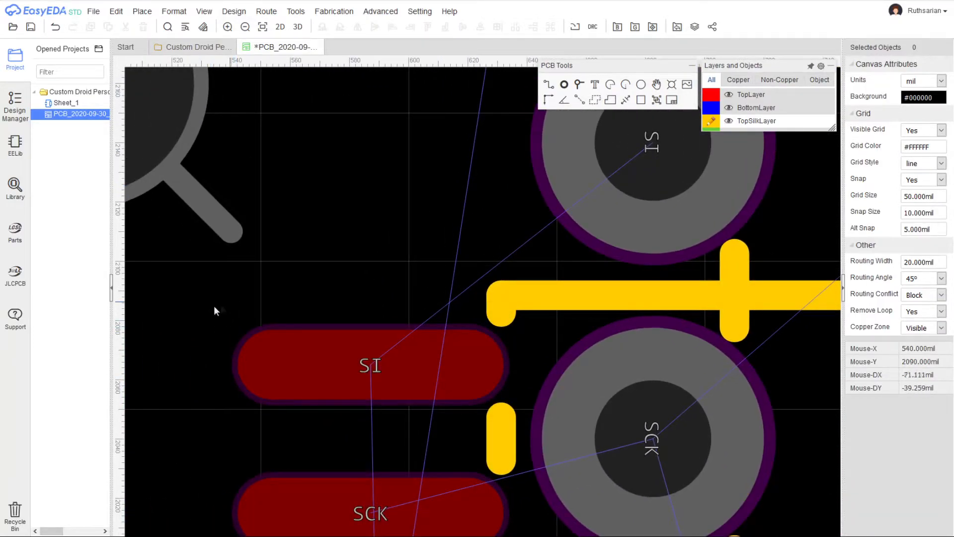
pyautogui.scroll(-2, 323, 202)
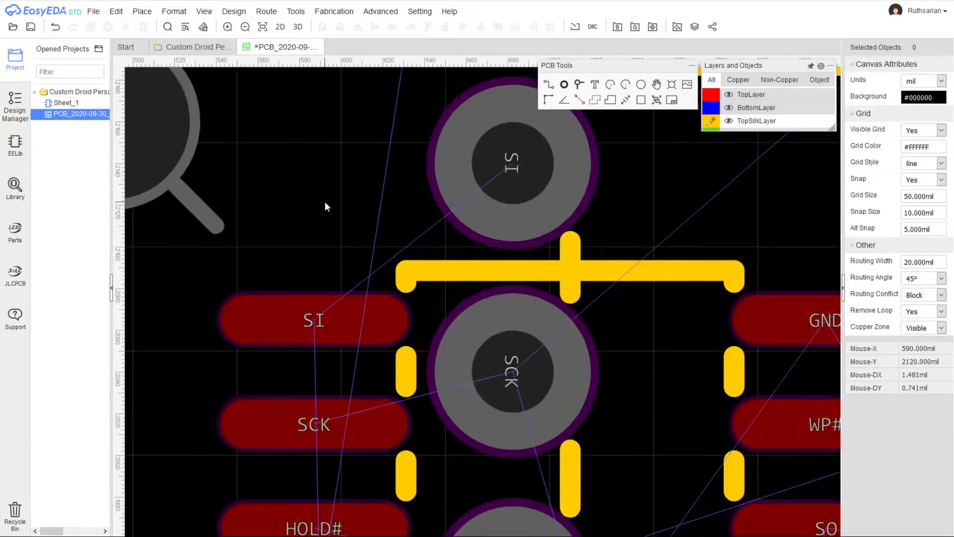
pyautogui.moveTo(291, 193); pyautogui.dragTo(258, 259, button='right')
pyautogui.click(462, 287)
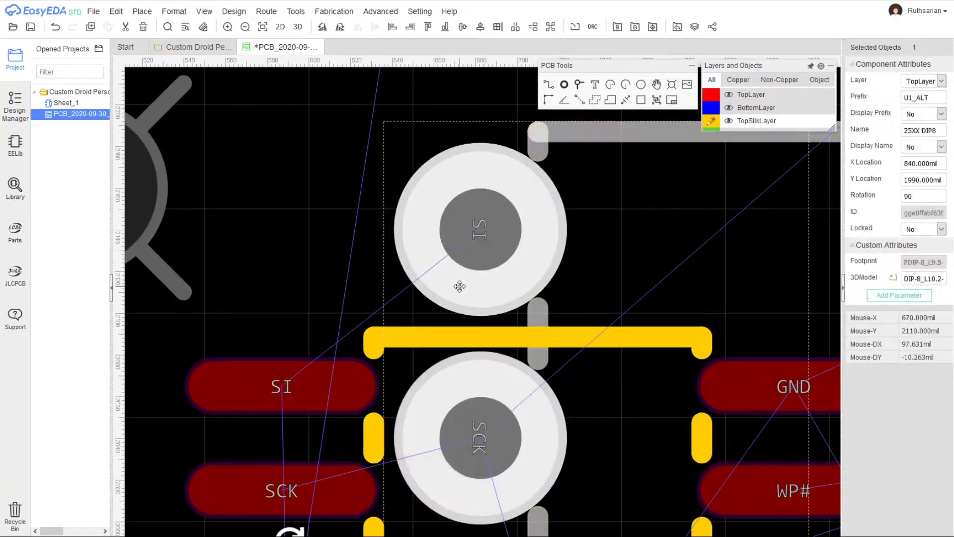
pyautogui.click(463, 288)
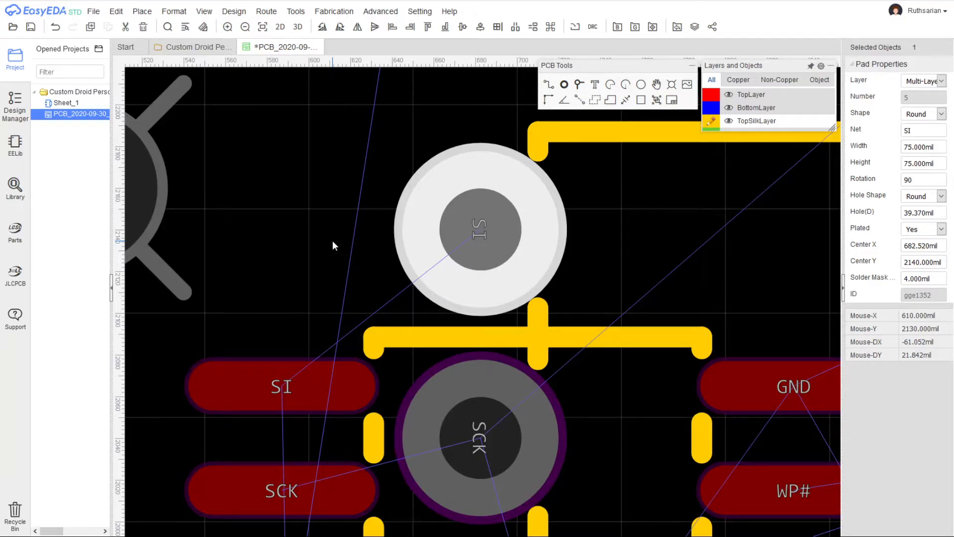
pyautogui.click(332, 241)
# Set the solder mask expansion of all eight U1_ALT through-hole pads together to 2 mil
pyautogui.moveTo(313, 278); pyautogui.dragTo(342, 234, button='right')
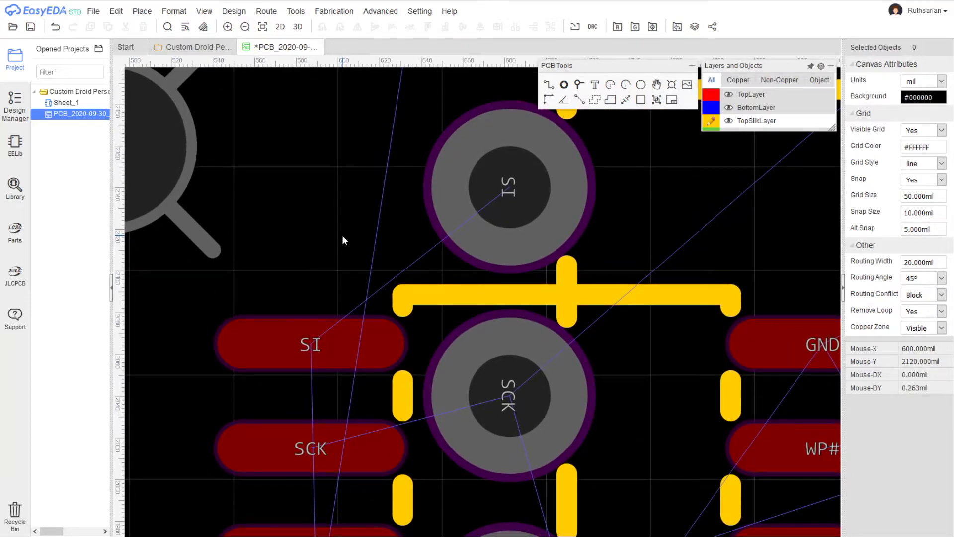
pyautogui.scroll(-2, 482, 290)
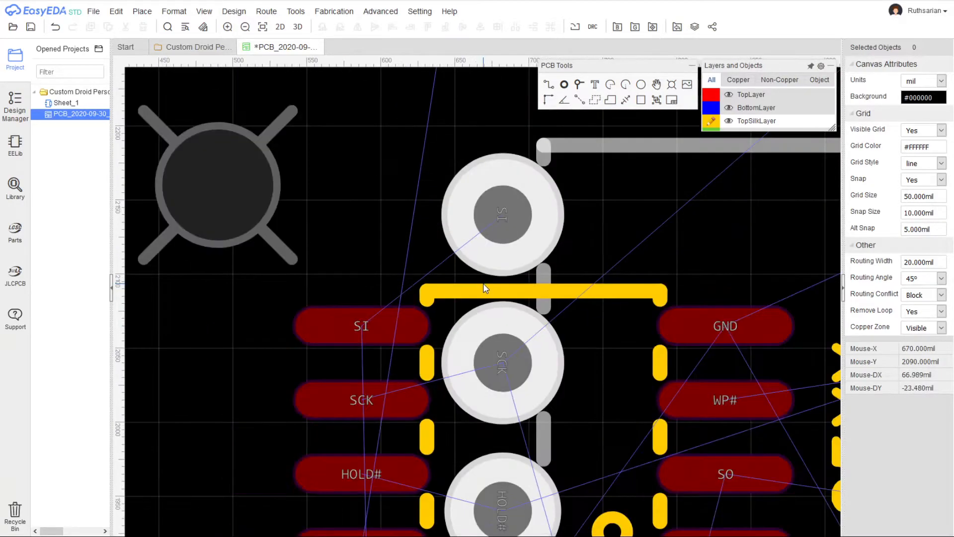
pyautogui.scroll(-3, 641, 258)
pyautogui.moveTo(672, 259); pyautogui.dragTo(506, 165, button='right')
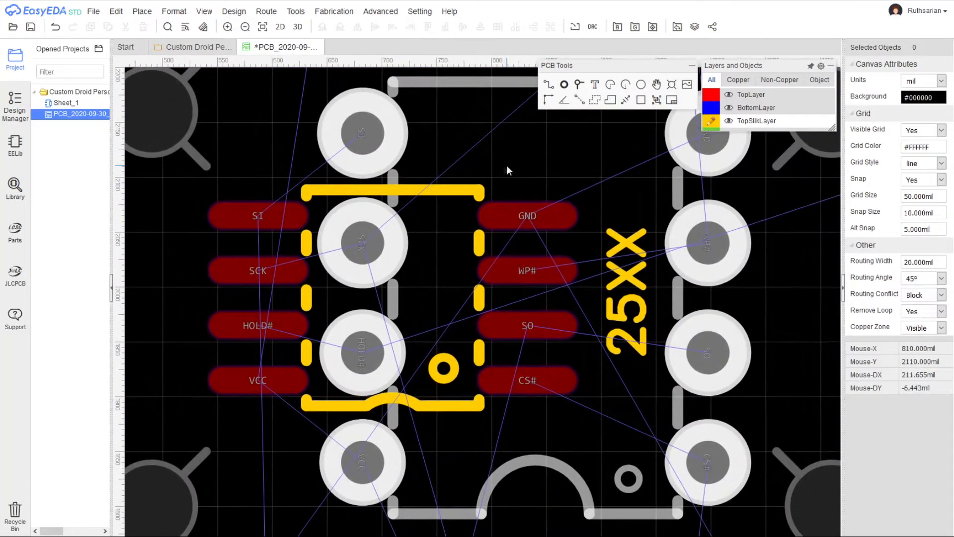
pyautogui.scroll(2, 394, 153)
pyautogui.click(392, 150)
pyautogui.click(392, 150)
pyautogui.keyDown('ctrl'); pyautogui.click(394, 251); pyautogui.keyUp('ctrl')
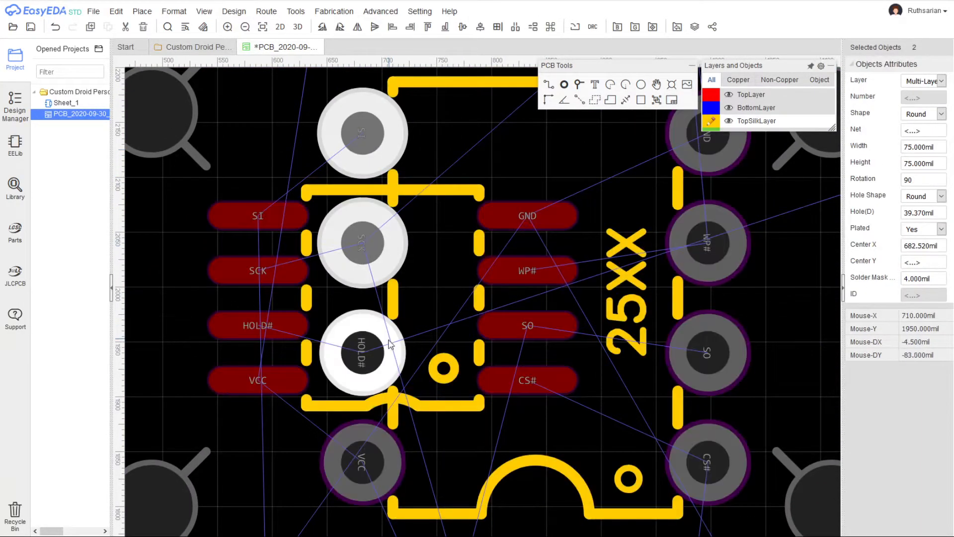
pyautogui.keyDown('ctrl'); pyautogui.click(390, 341); pyautogui.keyUp('ctrl')
pyautogui.keyDown('ctrl'); pyautogui.click(382, 459); pyautogui.keyUp('ctrl')
pyautogui.keyDown('ctrl'); pyautogui.click(730, 453); pyautogui.keyUp('ctrl')
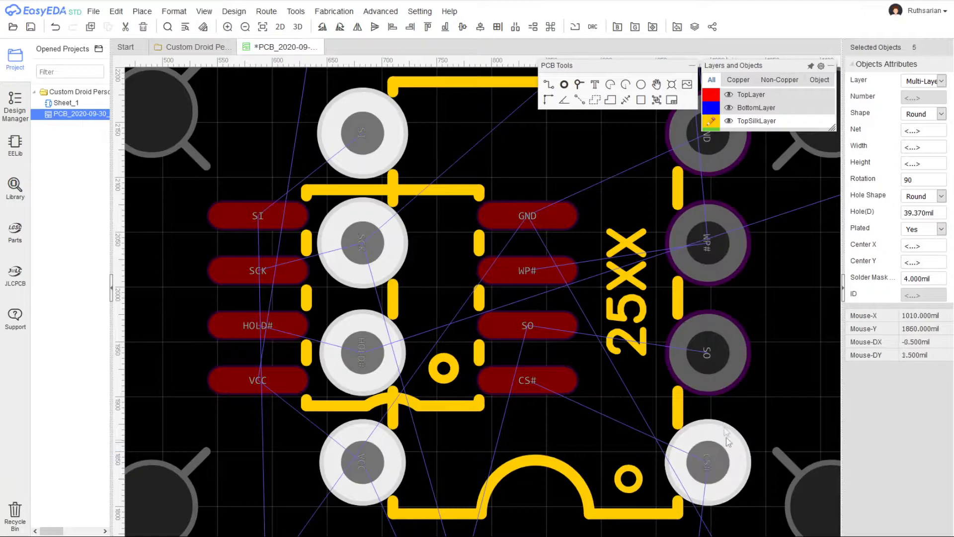
pyautogui.keyDown('ctrl'); pyautogui.click(709, 379); pyautogui.keyUp('ctrl')
pyautogui.keyDown('ctrl'); pyautogui.click(707, 243); pyautogui.keyUp('ctrl')
pyautogui.moveTo(713, 175); pyautogui.dragTo(673, 214, button='right')
pyautogui.keyDown('ctrl'); pyautogui.click(674, 214); pyautogui.keyUp('ctrl')
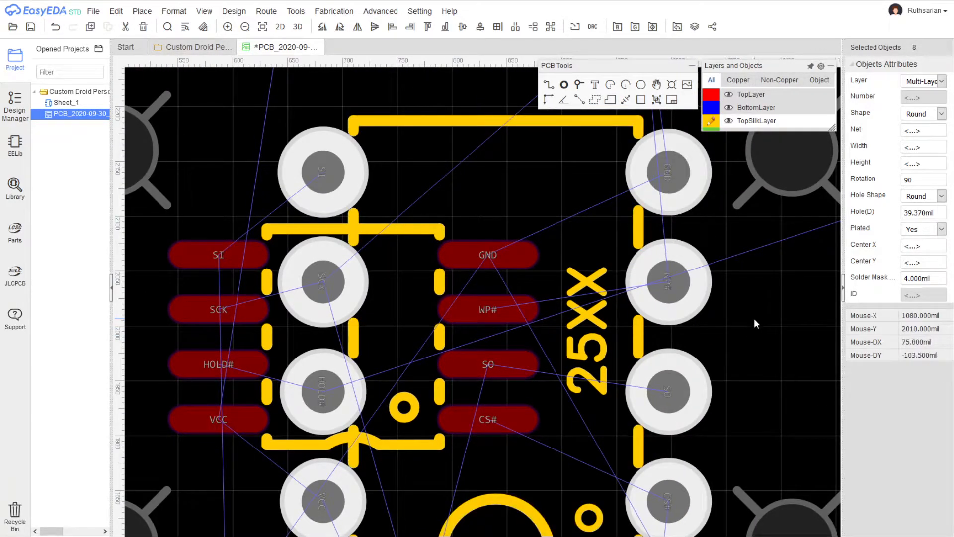
pyautogui.click(922, 280)
pyautogui.write('2')
pyautogui.press('Return')
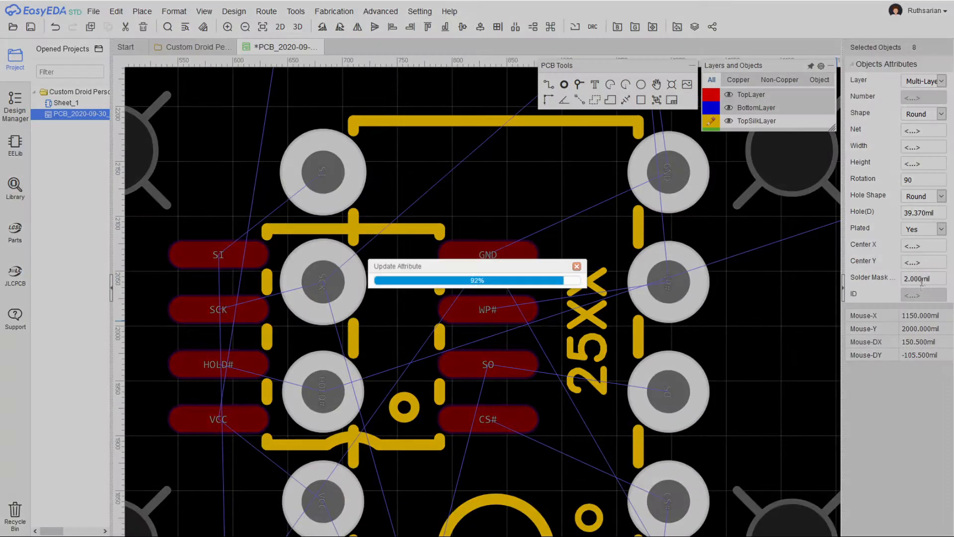
# Select all eight surface-mount pads of U1 and set their solder mask expansion to 2 mil
pyautogui.click(516, 262)
pyautogui.keyDown('ctrl'); pyautogui.click(499, 308); pyautogui.keyUp('ctrl')
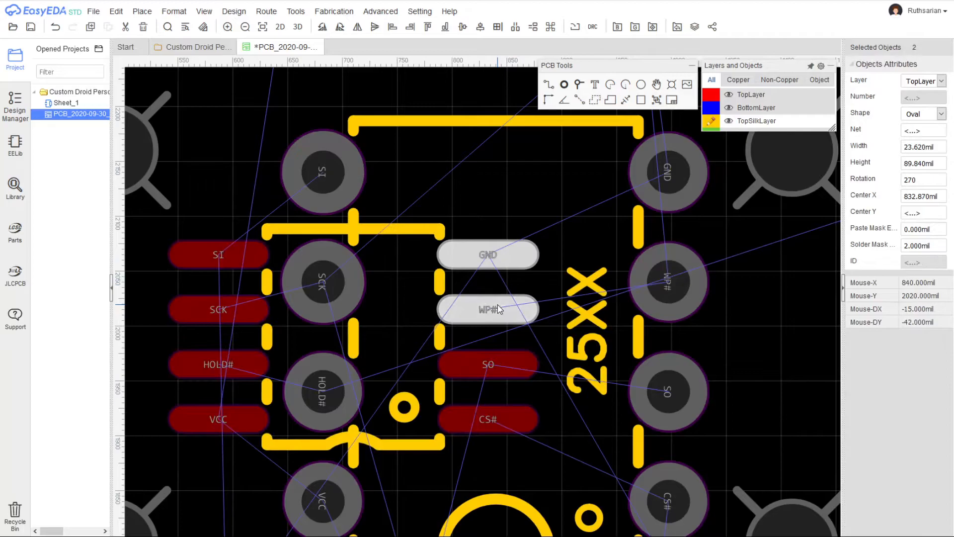
pyautogui.keyDown('ctrl'); pyautogui.click(479, 366); pyautogui.keyUp('ctrl')
pyautogui.keyDown('ctrl'); pyautogui.click(470, 417); pyautogui.keyUp('ctrl')
pyautogui.keyDown('ctrl'); pyautogui.click(258, 416); pyautogui.keyUp('ctrl')
pyautogui.keyDown('ctrl'); pyautogui.click(249, 362); pyautogui.keyUp('ctrl')
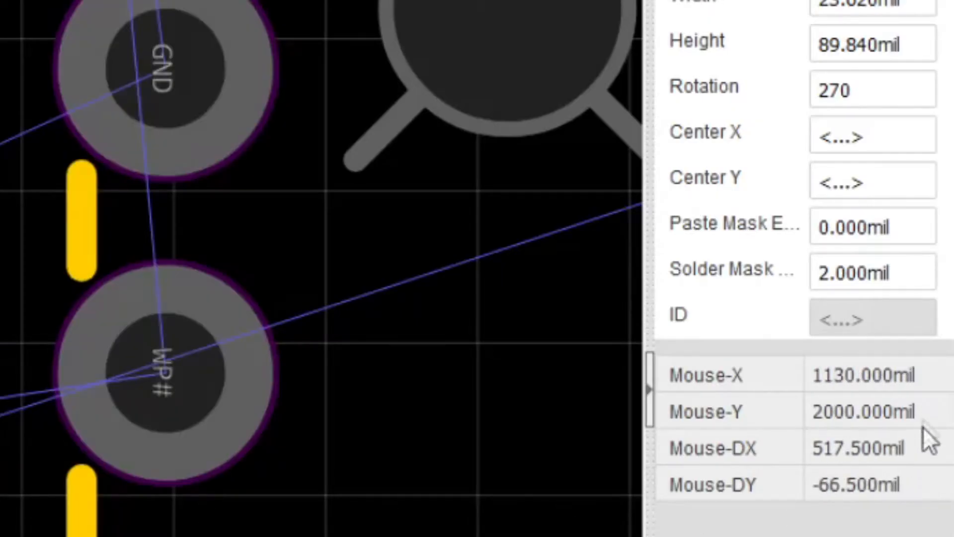
pyautogui.click(898, 264)
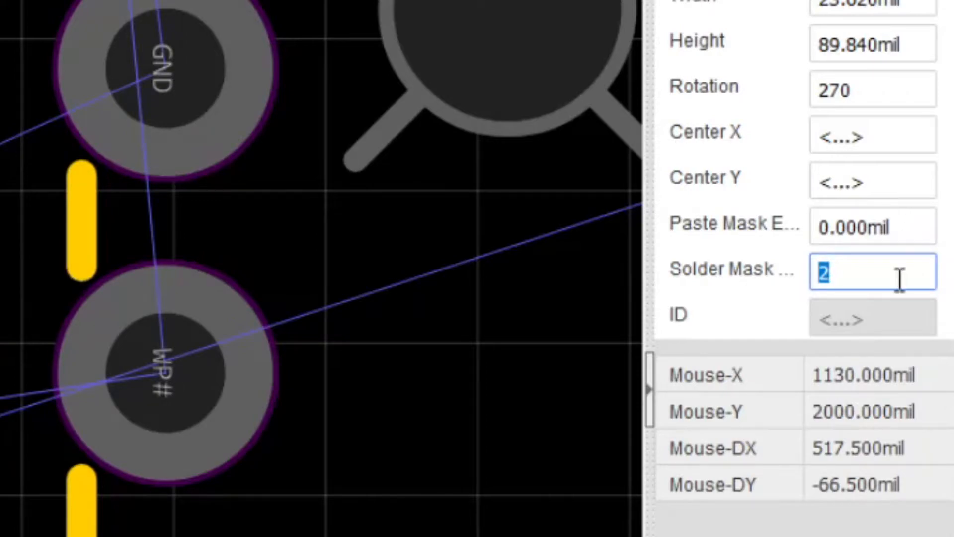
pyautogui.click(905, 268)
pyautogui.press('Return')
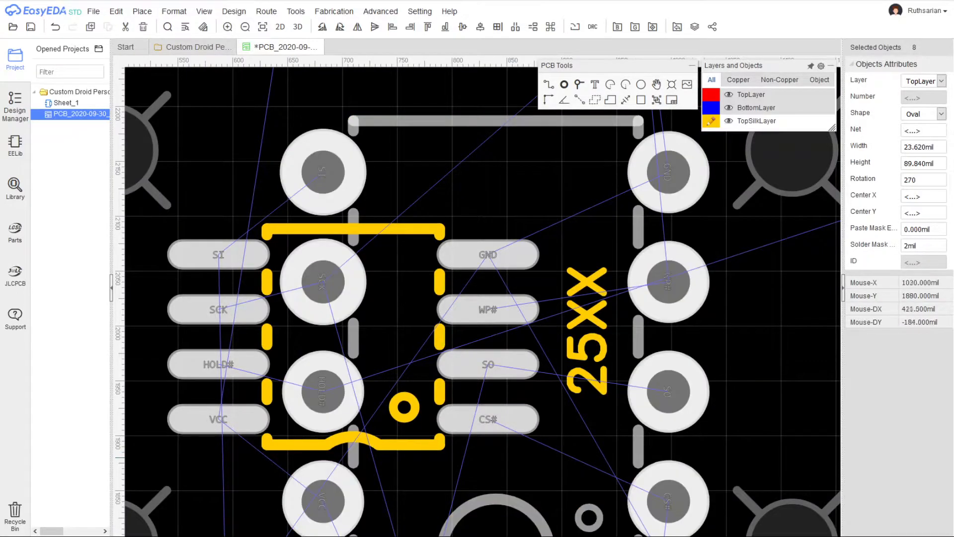
pyautogui.scroll(-4, 732, 420)
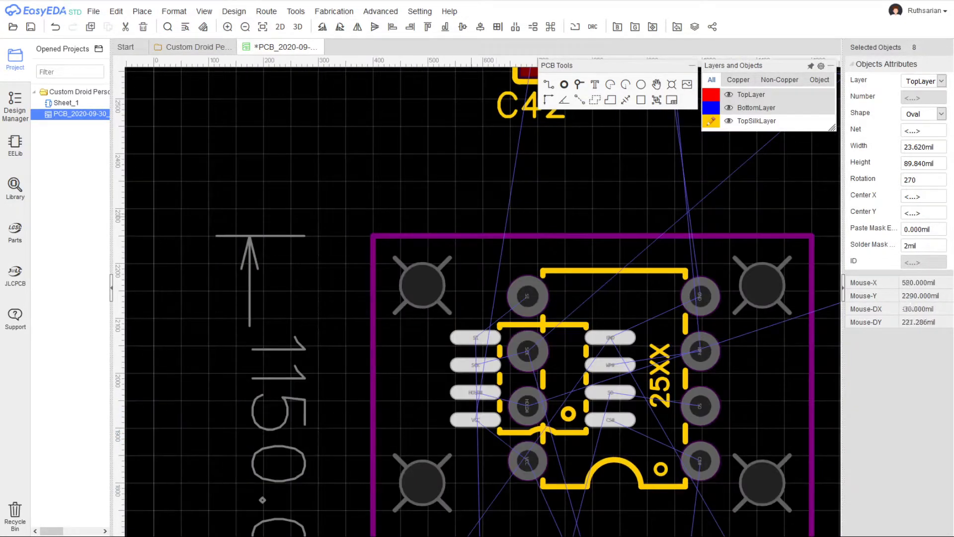
pyautogui.moveTo(405, 368); pyautogui.dragTo(352, 264, button='right')
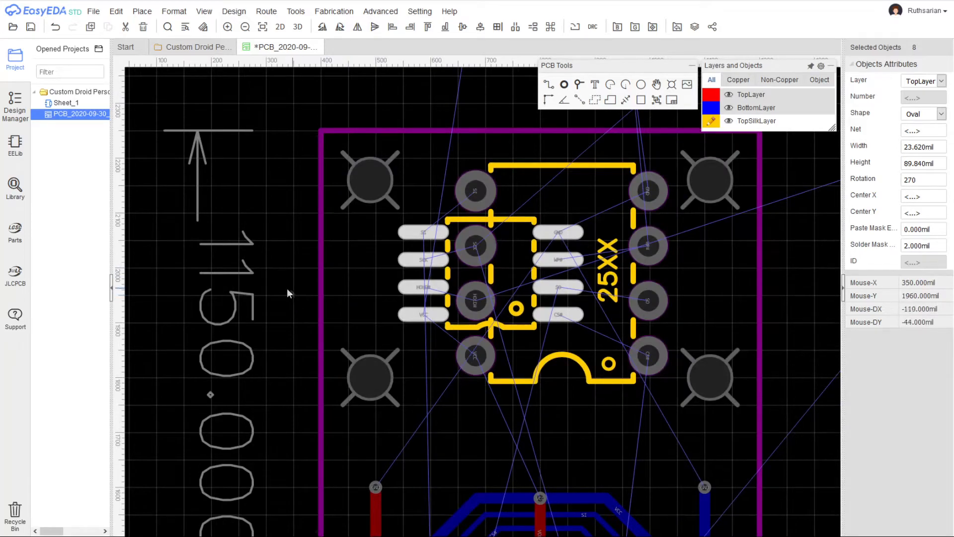
pyautogui.scroll(-1, 283, 321)
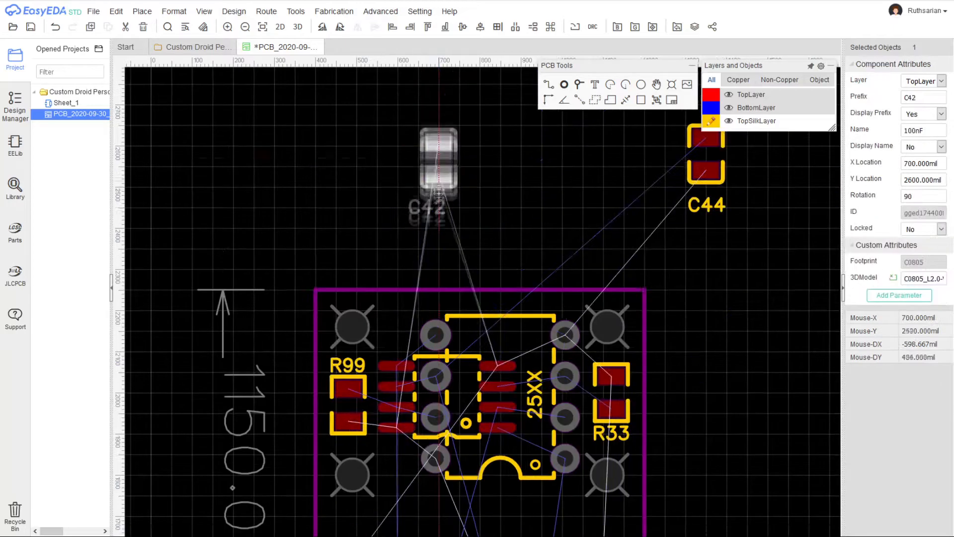
# Move capacitor C42 from above the board into the board outline, near the lower end of the 25XX footprints
pyautogui.moveTo(439, 176); pyautogui.dragTo(444, 220)
pyautogui.scroll(-2, 445, 221)
pyautogui.scroll(2, 539, 208)
pyautogui.moveTo(351, 339); pyautogui.dragTo(435, 220, button='right')
pyautogui.scroll(3, 428, 275)
pyautogui.scroll(-5, 437, 278)
pyautogui.moveTo(448, 191); pyautogui.dragTo(488, 353)
pyautogui.scroll(5, 489, 353)
pyautogui.moveTo(343, 260); pyautogui.dragTo(405, 375, button='right')
# Move capacitor C44 from above the board into the outline, to the left of C42
pyautogui.scroll(-4, 410, 372)
pyautogui.moveTo(580, 139); pyautogui.dragTo(391, 395)
pyautogui.scroll(5, 393, 388)
pyautogui.moveTo(462, 411); pyautogui.dragTo(467, 427, button='right')
# Rotate C42 a quarter turn so its pads lie side by side, and place it just below the DIP footprint
pyautogui.click(544, 417)
pyautogui.press('space')
pyautogui.moveTo(512, 426); pyautogui.dragTo(500, 401)
# Rotate C44 to 0° and place it at X 660 mil, Y 1690 mil, left of C42
pyautogui.moveTo(399, 459); pyautogui.dragTo(368, 462)
pyautogui.press('space')
pyautogui.moveTo(368, 462); pyautogui.dragTo(337, 496, button='right')
pyautogui.moveTo(244, 460); pyautogui.dragTo(255, 459)
pyautogui.click(381, 499)
pyautogui.scroll(-2, 447, 423)
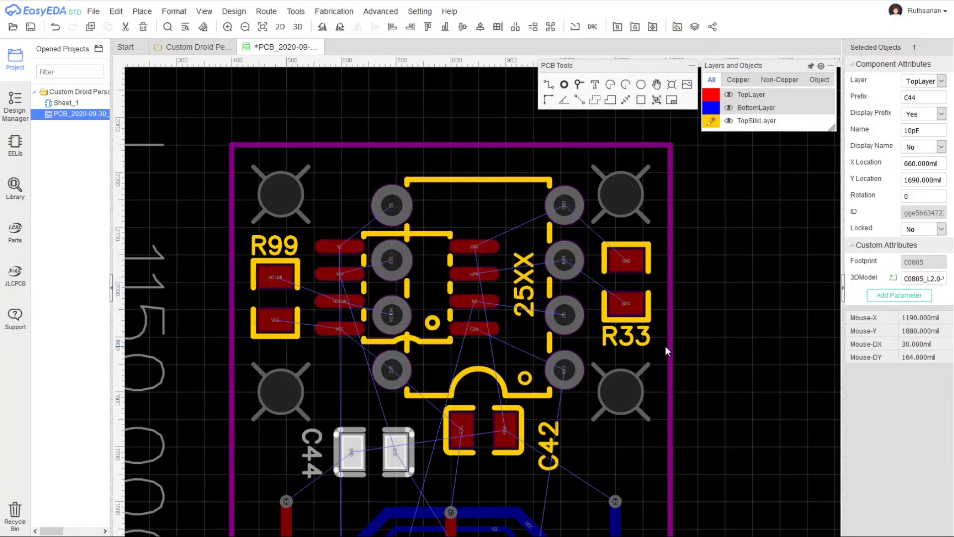
# Move C44 above the 25XX footprints at the board's upper edge and rotate it to 180°
pyautogui.moveTo(682, 336); pyautogui.dragTo(709, 311, button='right')
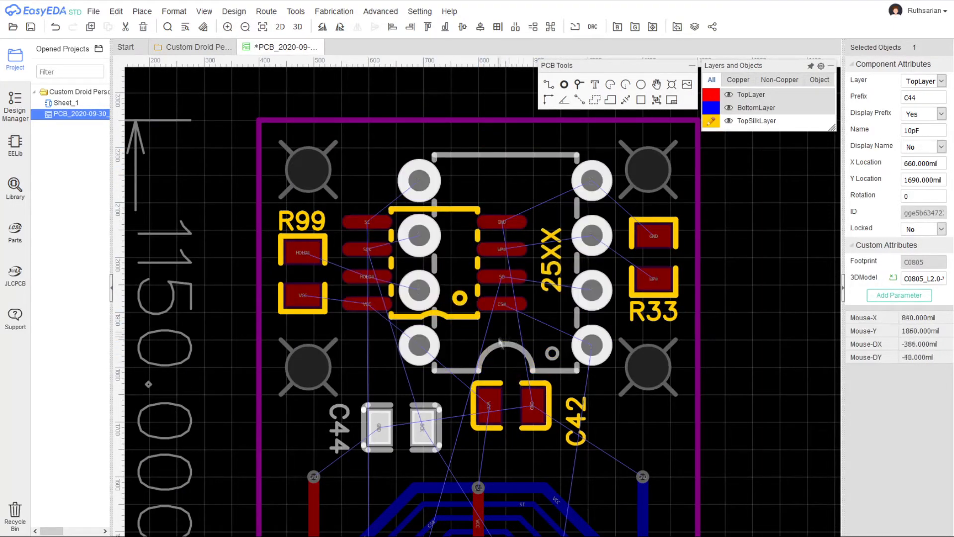
pyautogui.scroll(2, 508, 344)
pyautogui.moveTo(534, 360); pyautogui.dragTo(528, 404, button='right')
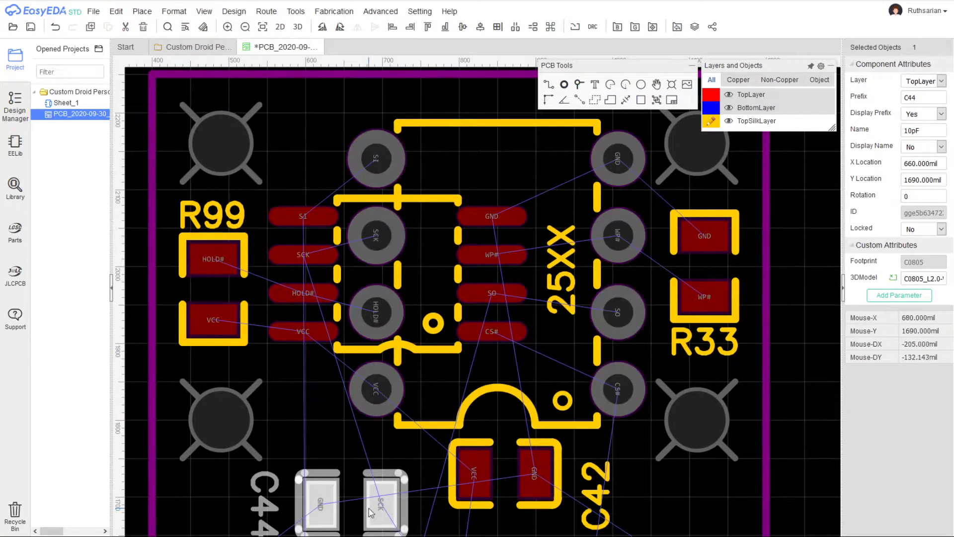
pyautogui.moveTo(308, 513); pyautogui.dragTo(313, 423, button='right')
pyautogui.moveTo(385, 414); pyautogui.dragTo(343, 535, button='right')
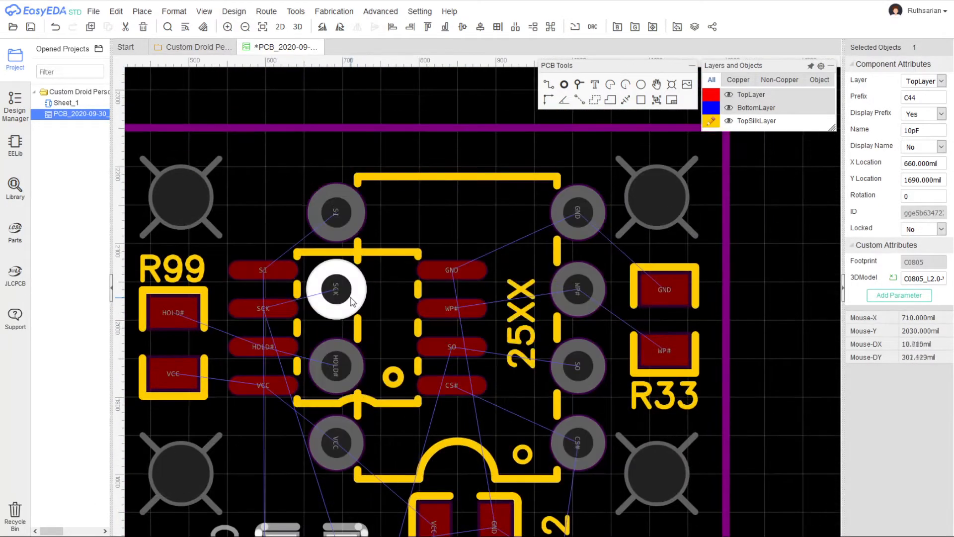
pyautogui.moveTo(471, 298); pyautogui.dragTo(467, 228, button='right')
pyautogui.scroll(-1, 466, 228)
pyautogui.moveTo(374, 426); pyautogui.dragTo(474, 123)
pyautogui.press('space')
pyautogui.press('space')
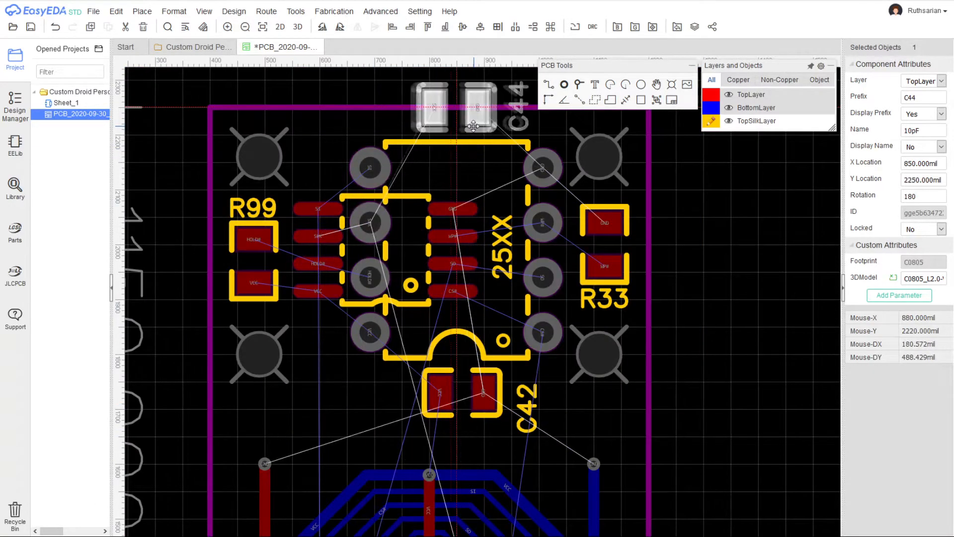
# Move C42 down beside the VDD-side traces and shift both 25XX chip footprints down together
pyautogui.scroll(-1, 469, 228)
pyautogui.moveTo(488, 367); pyautogui.dragTo(538, 441)
pyautogui.click(430, 236)
pyautogui.keyDown('ctrl'); pyautogui.click(456, 306); pyautogui.keyUp('ctrl')
pyautogui.moveTo(456, 306); pyautogui.dragTo(455, 354)
# Place C44 at X 840 mil, Y 2170 mil inside the upper edge and shift both chip footprints slightly up
pyautogui.moveTo(471, 157); pyautogui.dragTo(471, 185)
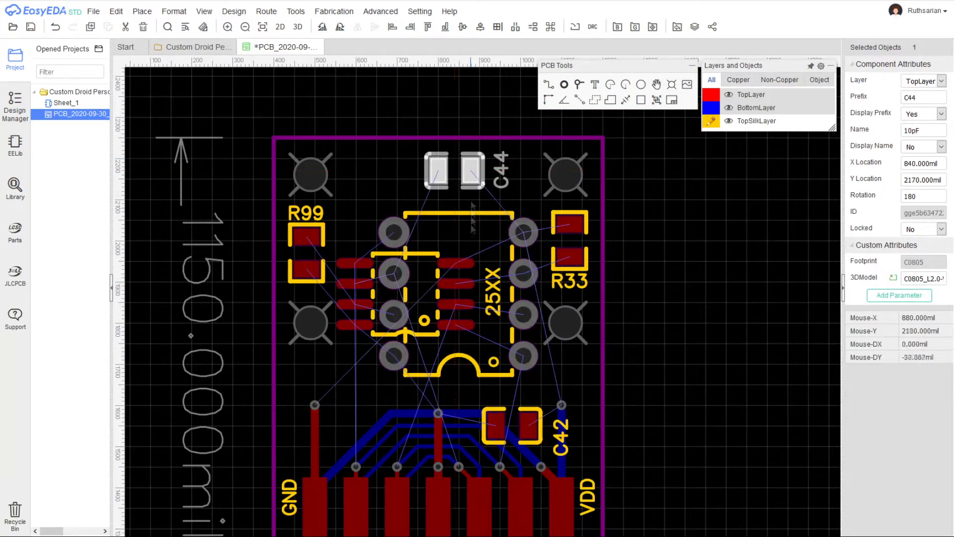
pyautogui.click(450, 221)
pyautogui.keyDown('ctrl'); pyautogui.click(419, 252); pyautogui.keyUp('ctrl')
pyautogui.moveTo(419, 252); pyautogui.dragTo(420, 244)
pyautogui.moveTo(502, 181); pyautogui.dragTo(498, 184)
# Move resistor R33 down to Y 1970 mil, level with R99, and put its label above it
pyautogui.scroll(1, 592, 280)
pyautogui.moveTo(592, 275); pyautogui.dragTo(603, 339, button='right')
pyautogui.moveTo(572, 293); pyautogui.dragTo(571, 318)
pyautogui.moveTo(569, 367); pyautogui.dragTo(569, 260)
pyautogui.click(573, 271)
# Move C44's label to its left side and nudge C44 slightly to the right
pyautogui.moveTo(226, 241); pyautogui.dragTo(367, 228, button='right')
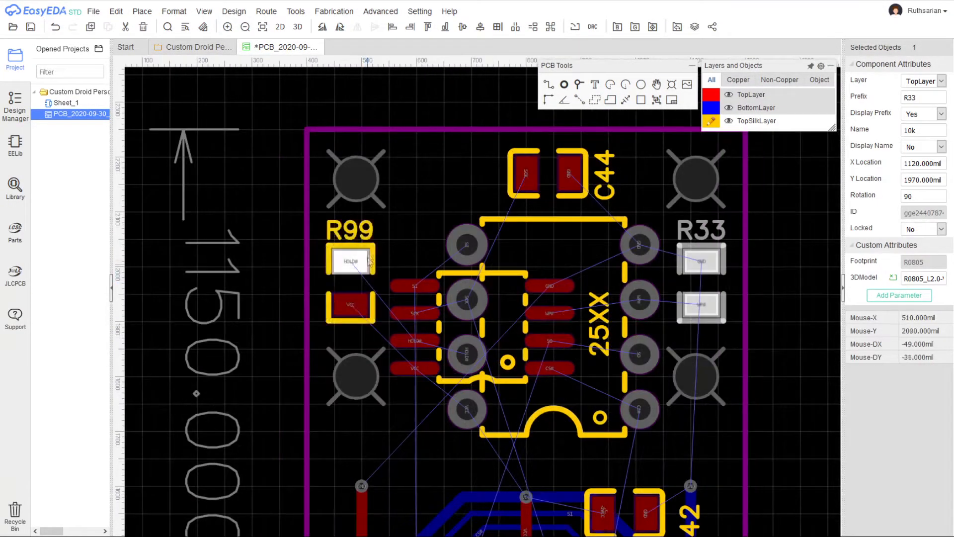
pyautogui.moveTo(605, 193); pyautogui.dragTo(496, 191)
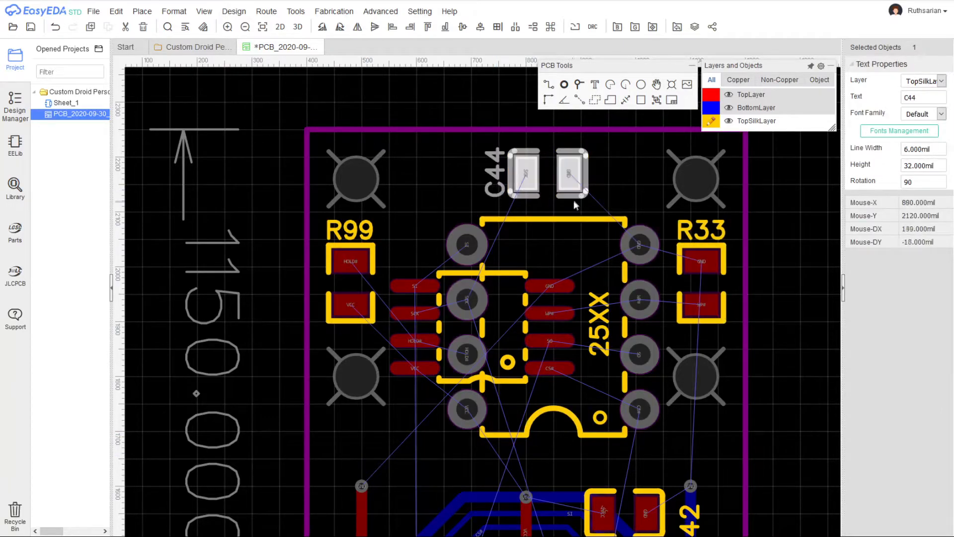
pyautogui.moveTo(573, 197); pyautogui.dragTo(578, 196)
# Move C42 toward the GND side of the board, rotated to 0°, with its label on the right of its pads
pyautogui.moveTo(570, 272); pyautogui.dragTo(565, 198, button='right')
pyautogui.moveTo(642, 455); pyautogui.dragTo(469, 418)
pyautogui.press('space')
pyautogui.press('space')
pyautogui.moveTo(385, 406); pyautogui.dragTo(497, 422)
# Place C42 at X 520 mil, Y 1670 mil, just above the GND via, with its label close beside it
pyautogui.scroll(4, 520, 427)
pyautogui.moveTo(174, 398); pyautogui.dragTo(463, 421, button='right')
pyautogui.scroll(-3, 432, 402)
pyautogui.moveTo(495, 385); pyautogui.dragTo(388, 345)
pyautogui.moveTo(476, 372); pyautogui.dragTo(448, 432, button='right')
pyautogui.scroll(-2, 447, 433)
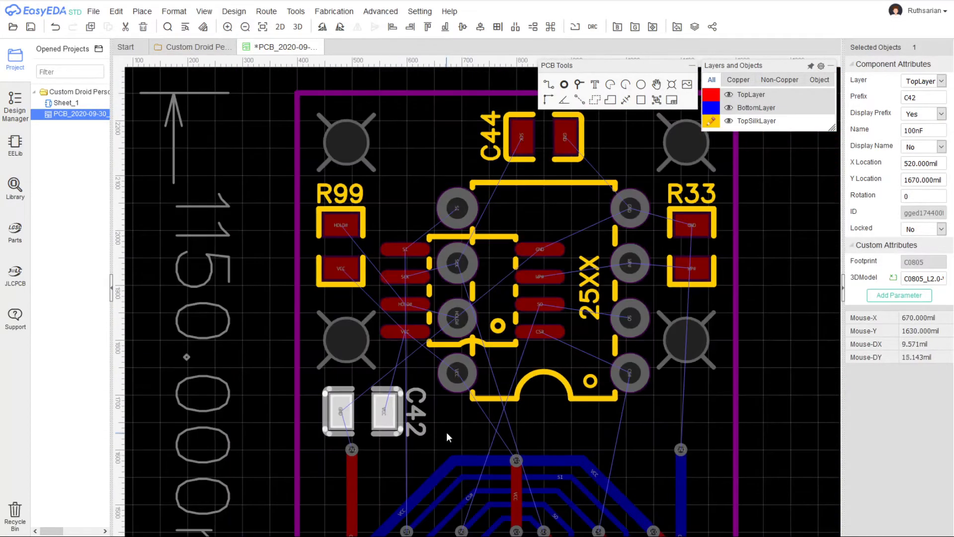
pyautogui.scroll(2, 450, 431)
pyautogui.scroll(-3, 462, 424)
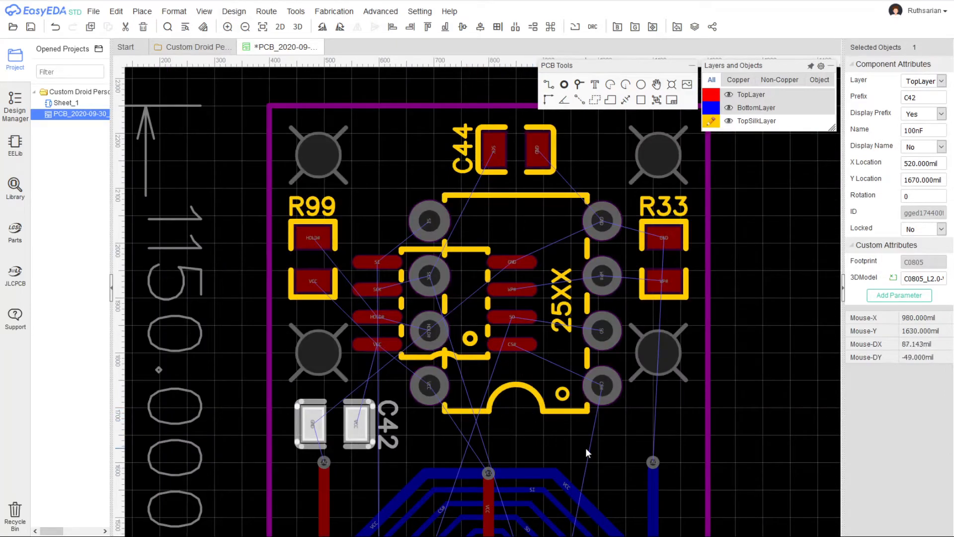
pyautogui.scroll(2, 401, 394)
pyautogui.moveTo(400, 393); pyautogui.dragTo(411, 394)
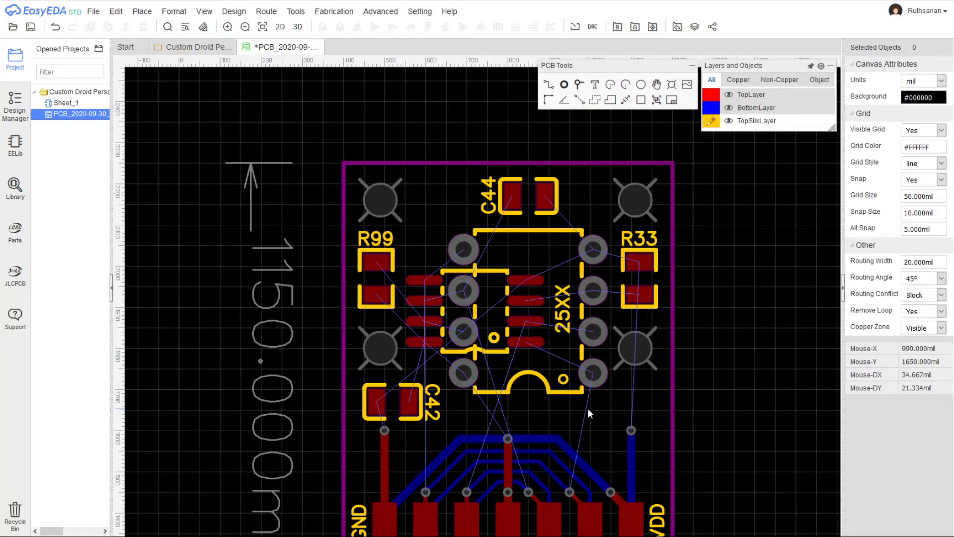
# Route a top-layer VCC track from the centre VCC via to the VCC through-hole pad of the DIP footprint
pyautogui.scroll(3, 568, 407)
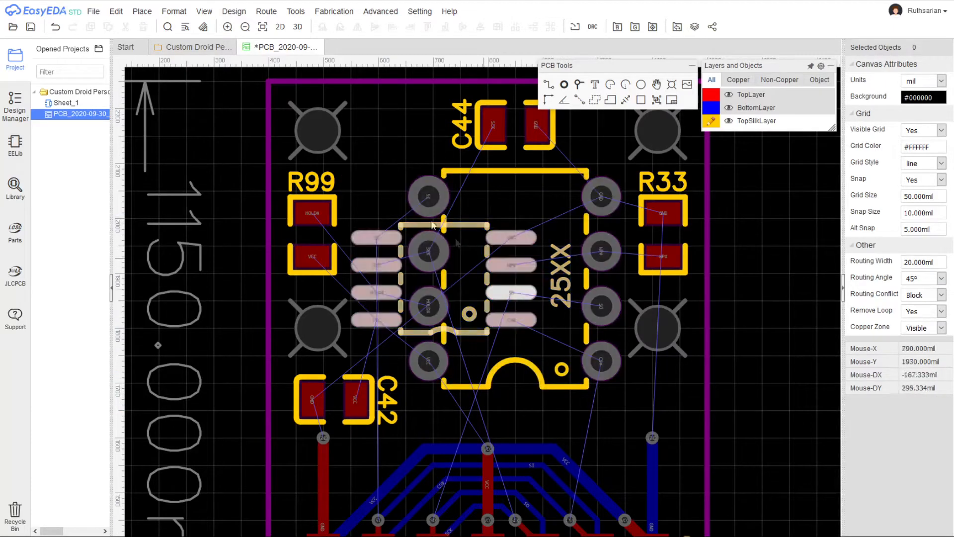
pyautogui.moveTo(537, 531); pyautogui.dragTo(551, 421, button='right')
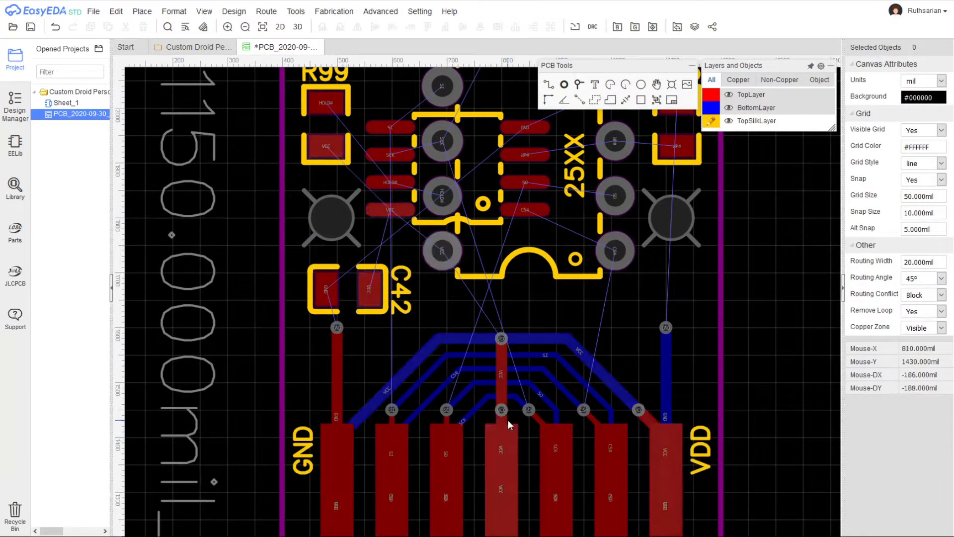
pyautogui.moveTo(613, 313); pyautogui.dragTo(609, 470, button='right')
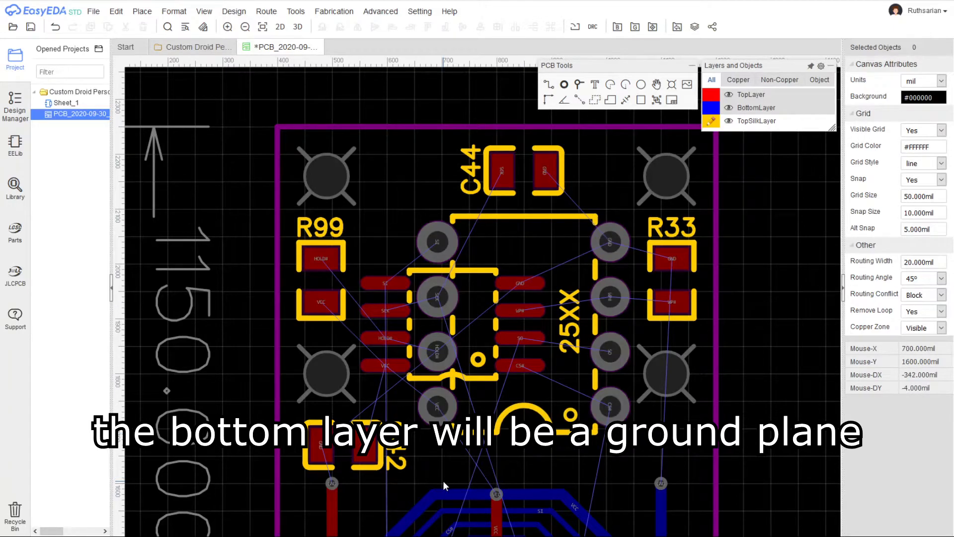
pyautogui.moveTo(442, 481); pyautogui.dragTo(511, 410, button='right')
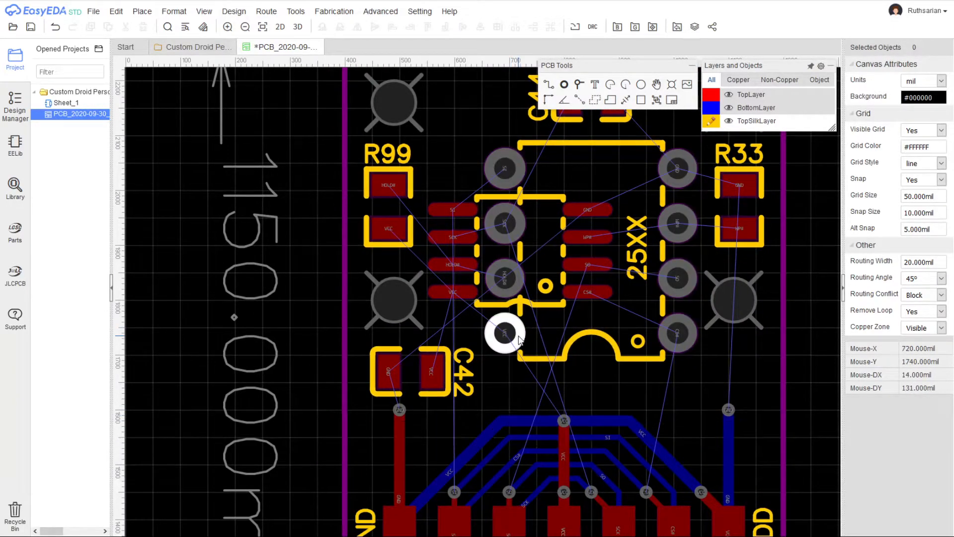
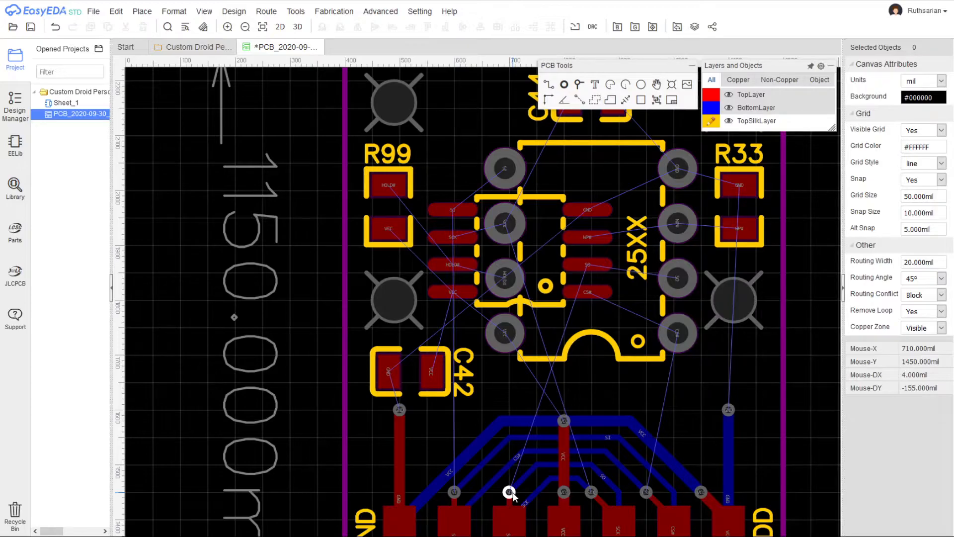
pyautogui.press('t')
pyautogui.press('w')
pyautogui.click(562, 420)
pyautogui.click(503, 333)
pyautogui.scroll(-1, 582, 349)
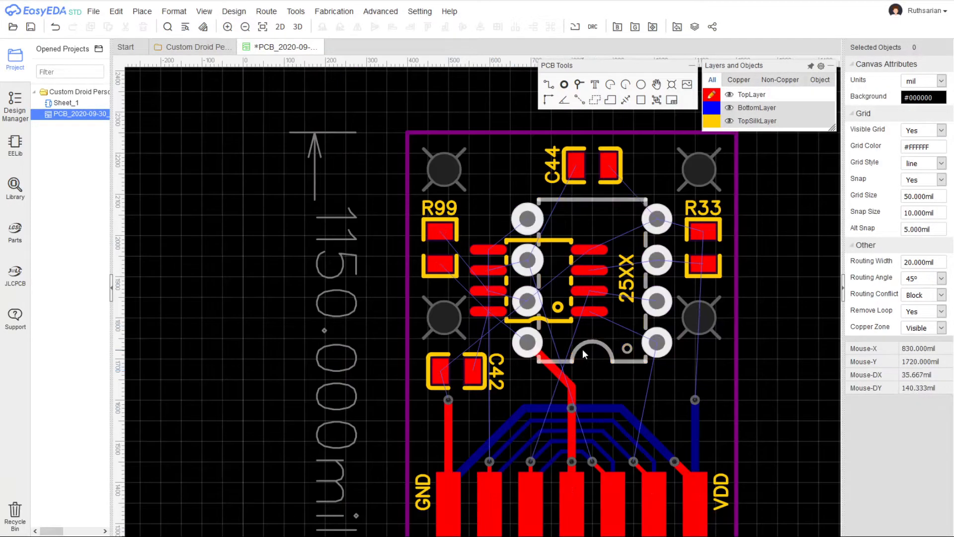
# Try to route a top-layer track from the SO surface-mount pad toward the gap between the HOLD# and VCC holes
pyautogui.scroll(1, 561, 355)
pyautogui.scroll(1, 569, 333)
pyautogui.moveTo(569, 332); pyautogui.dragTo(608, 287, button='right')
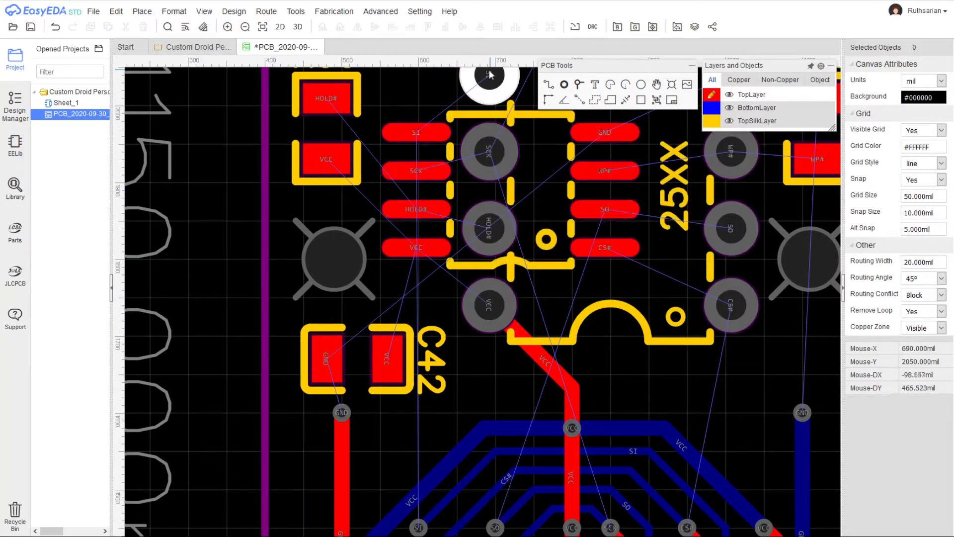
pyautogui.click(561, 215)
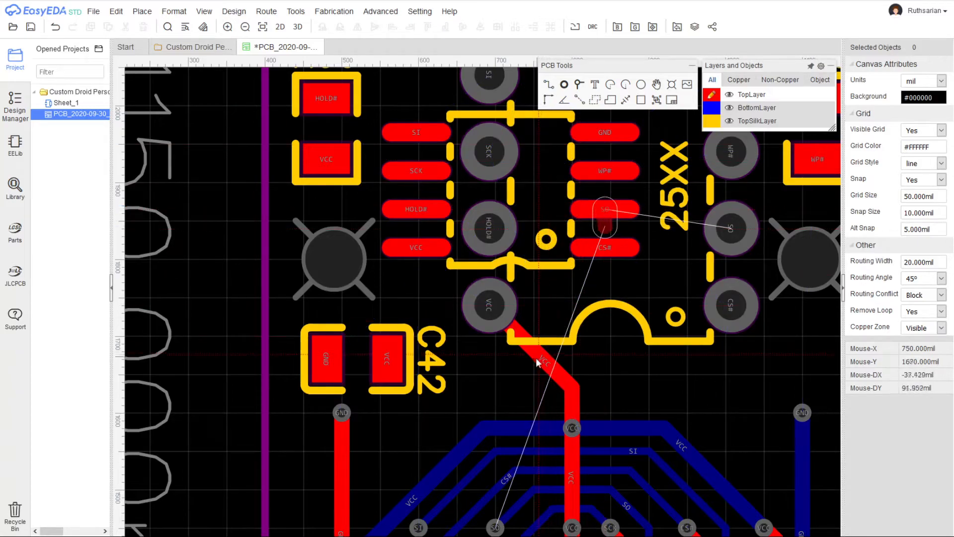
pyautogui.click(550, 206)
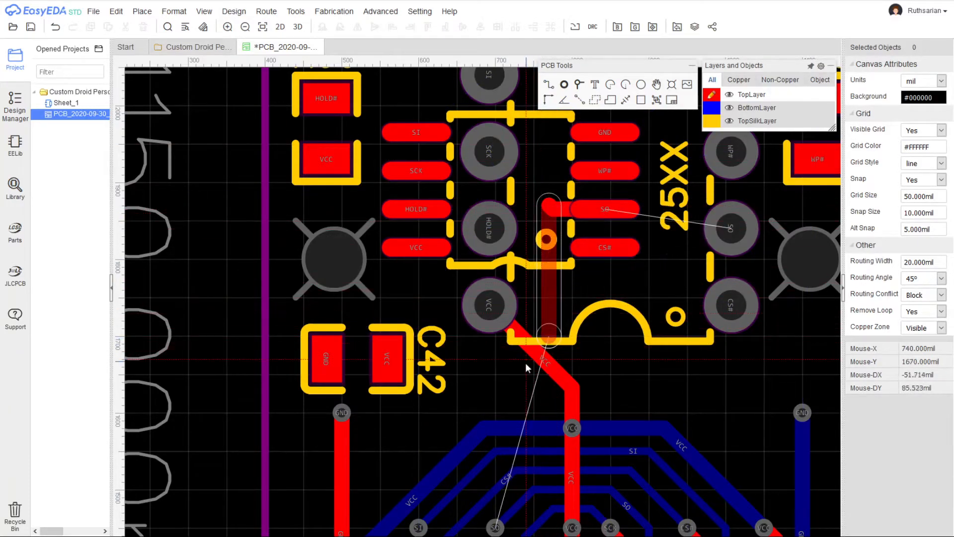
pyautogui.click(528, 232)
pyautogui.click(507, 270)
pyautogui.press('Escape')
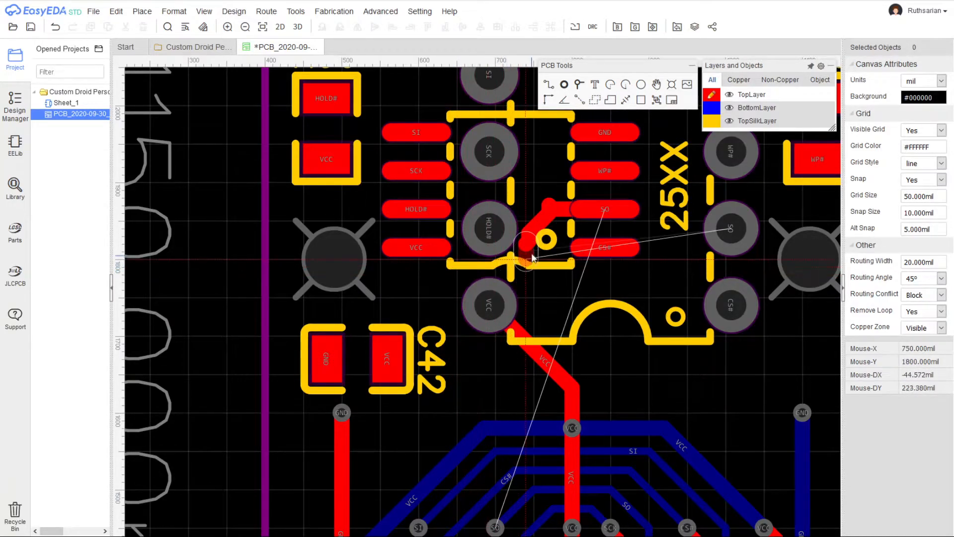
# Set the width of the partial SO track to 10 mil
pyautogui.click(539, 226)
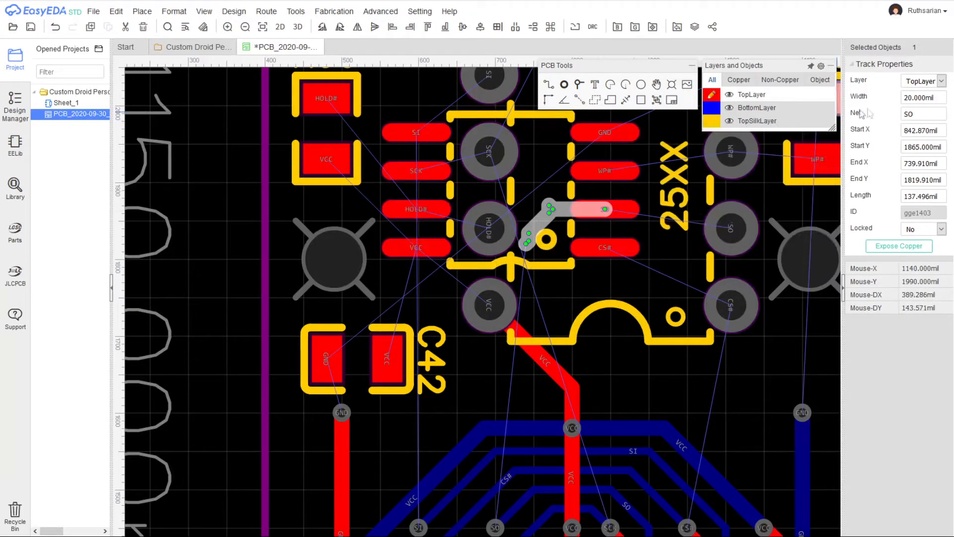
pyautogui.click(939, 99)
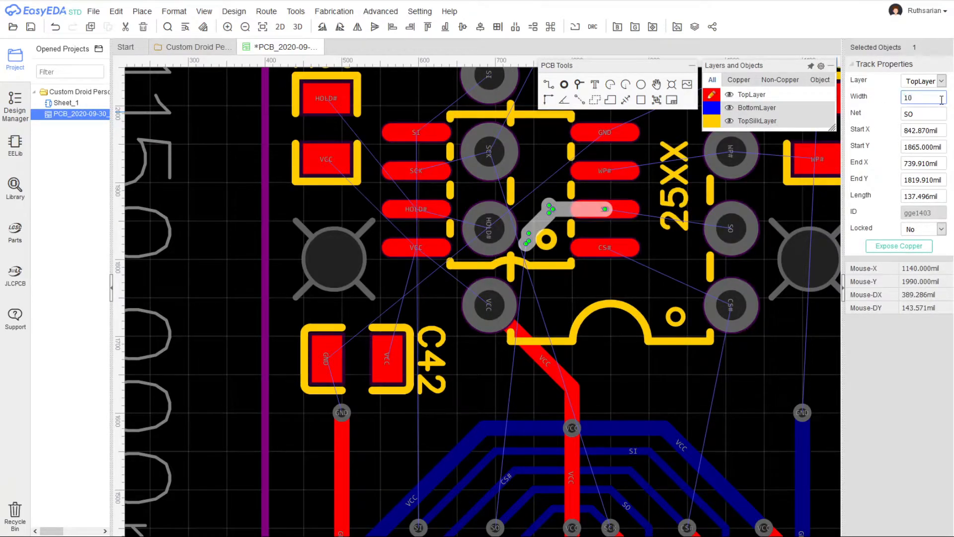
pyautogui.write('10')
pyautogui.press('Return')
# Delete the partial SO track
pyautogui.click(552, 225)
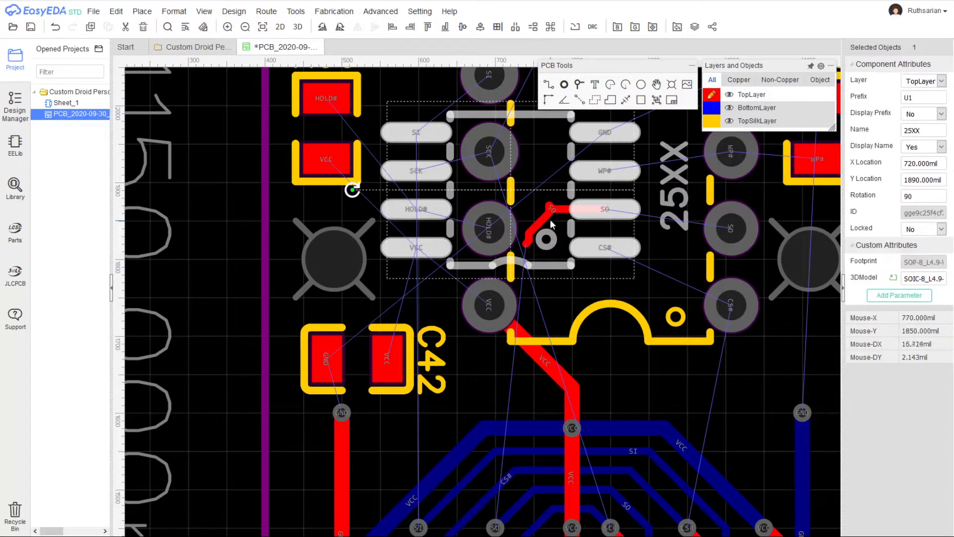
pyautogui.click(546, 219)
pyautogui.press('Delete')
# Route a 10 mil top-layer track from the SO surface-mount pad between the HOLD# and VCC holes, ending above C42
pyautogui.click(547, 88)
pyautogui.click(602, 209)
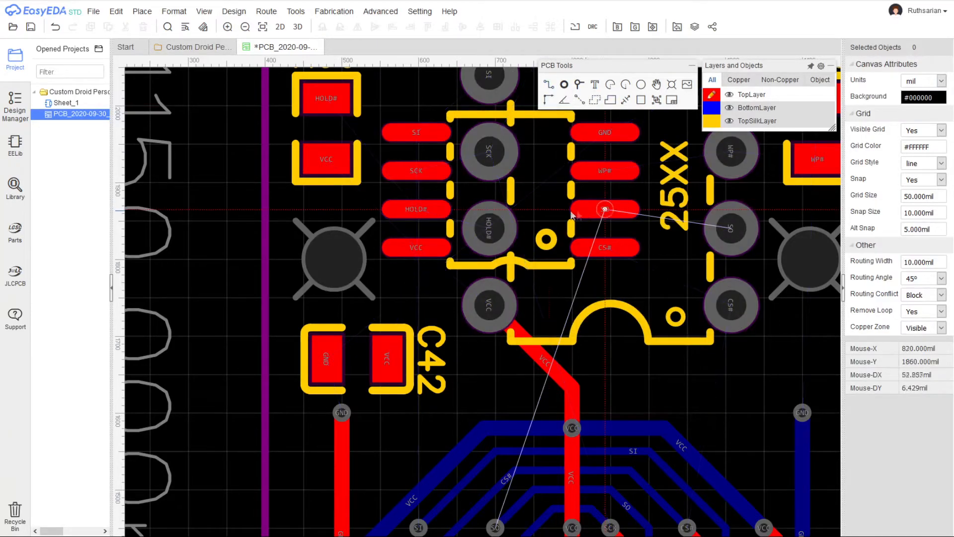
pyautogui.click(513, 265)
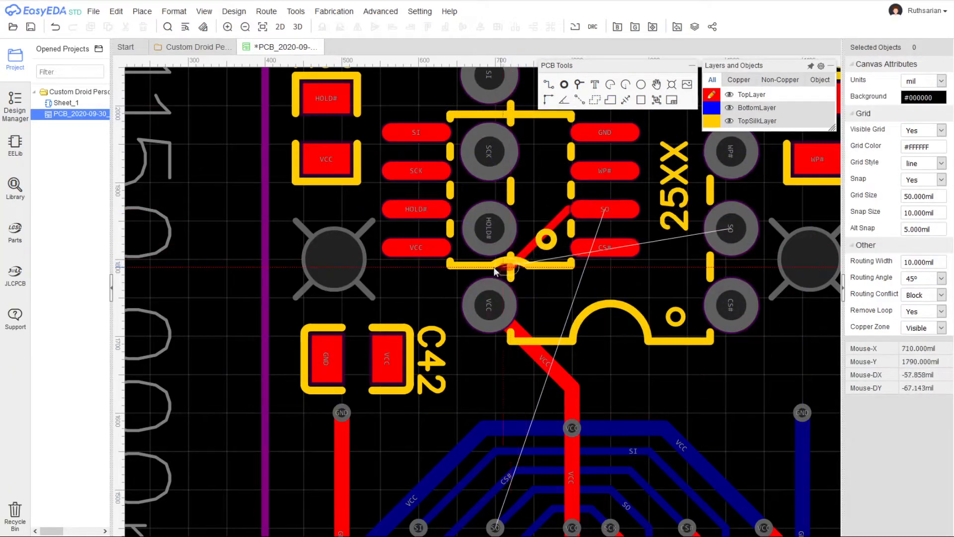
pyautogui.click(450, 290)
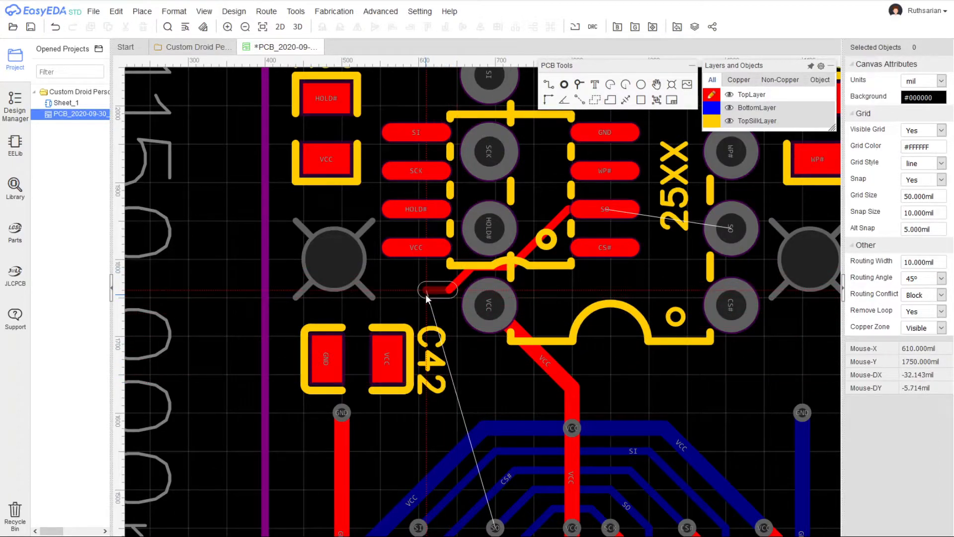
pyautogui.rightClick(424, 297)
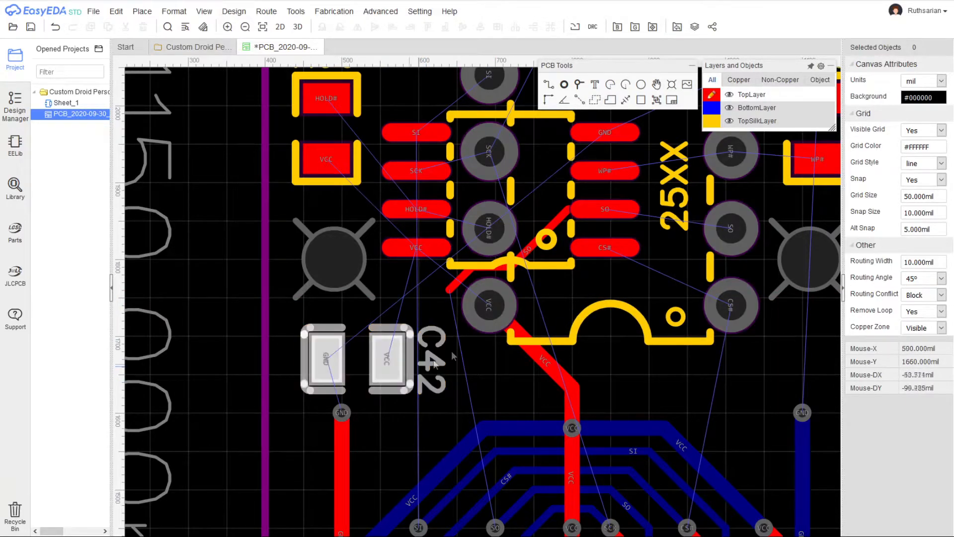
# Move C42 to X 640 mil, Y 1600 mil, between the GND and VCC vias
pyautogui.moveTo(402, 364); pyautogui.dragTo(489, 389)
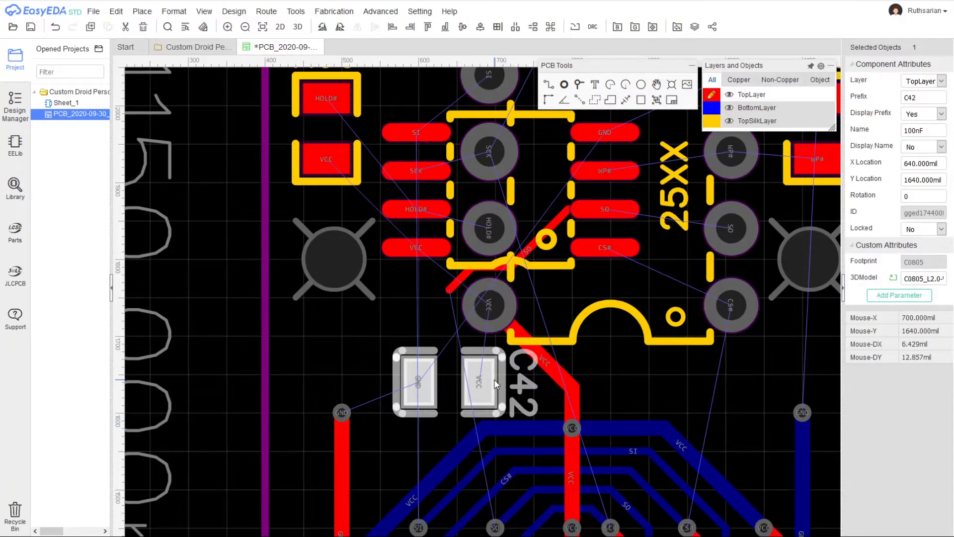
pyautogui.scroll(-2, 495, 383)
pyautogui.moveTo(476, 390); pyautogui.dragTo(478, 400)
pyautogui.scroll(2, 478, 399)
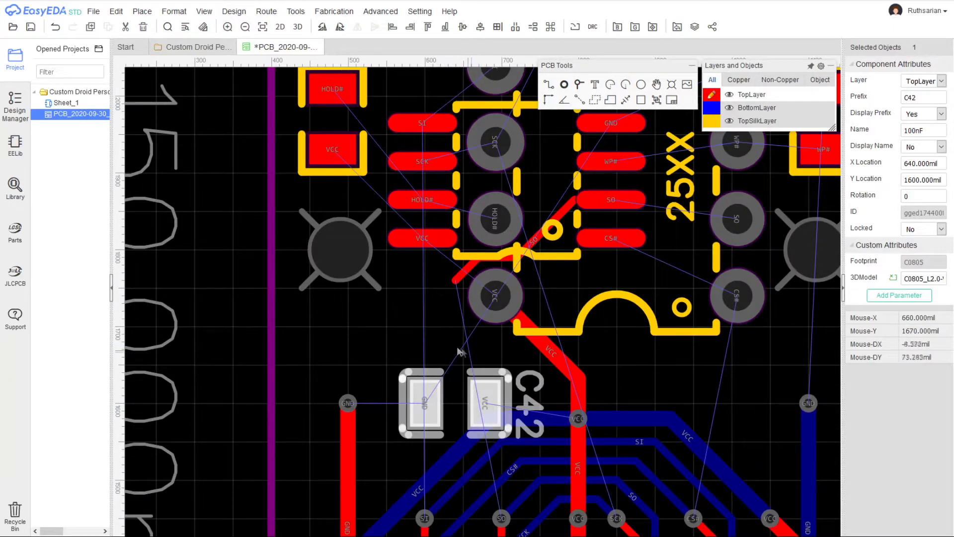
# Delete the top-layer VCC and SO tracks around the DIP's VCC pad, and hide the TopSilkLayer
pyautogui.click(571, 369)
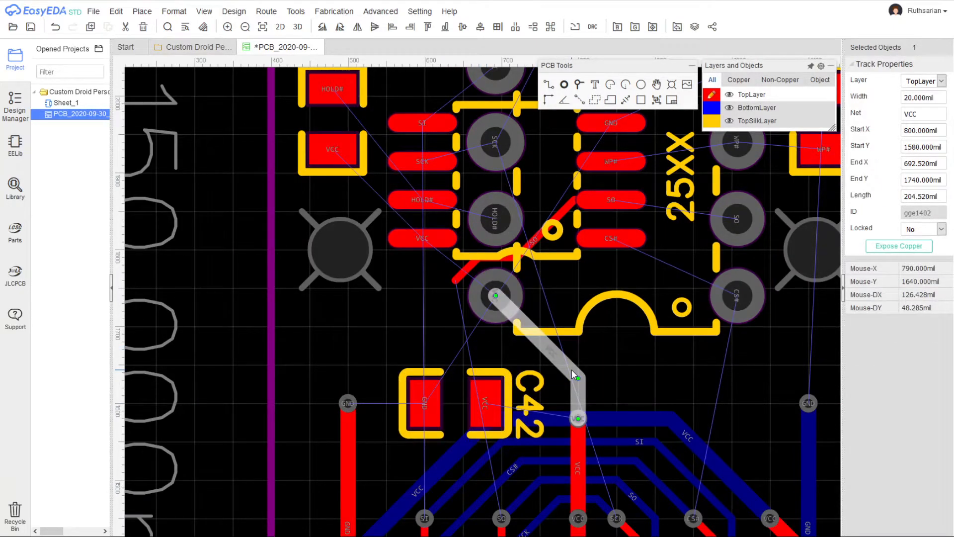
pyautogui.press('Delete')
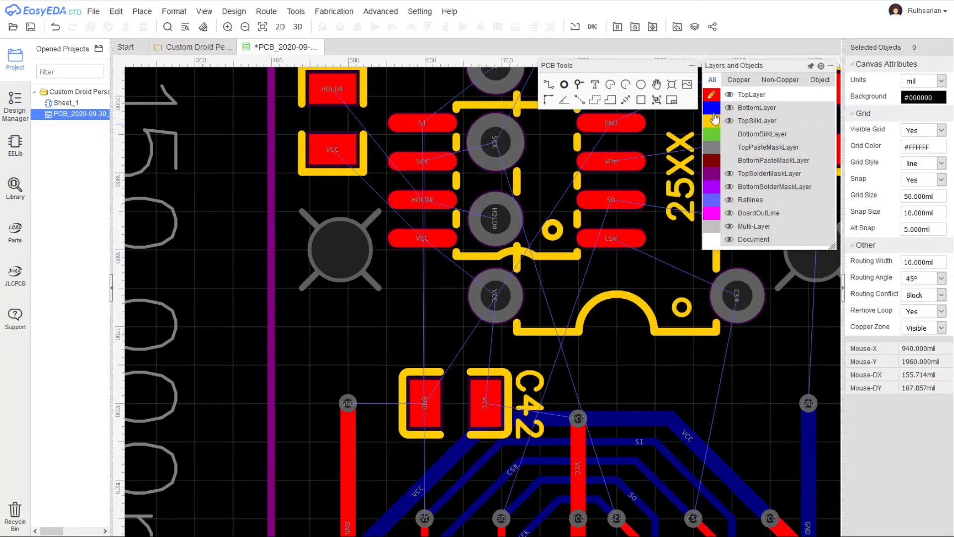
pyautogui.click(729, 122)
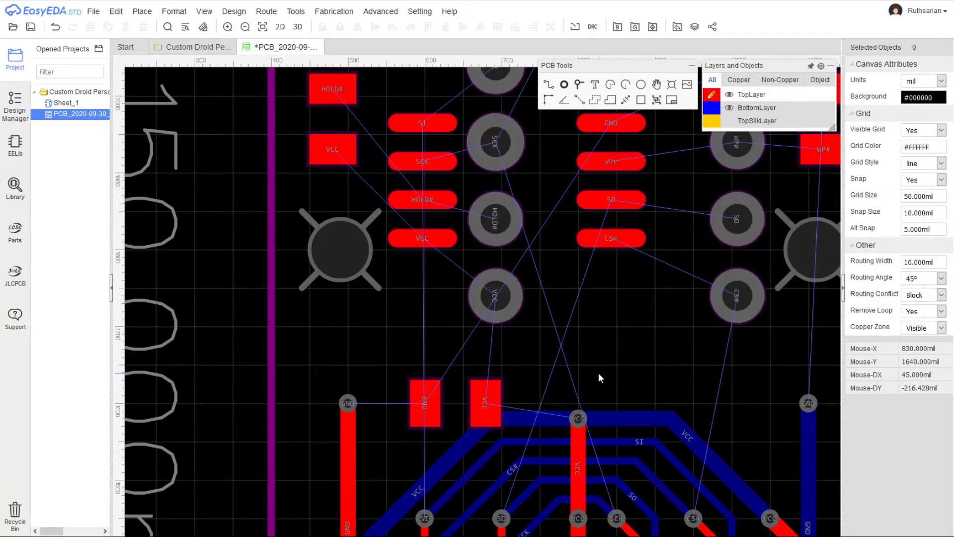
pyautogui.scroll(4, 651, 309)
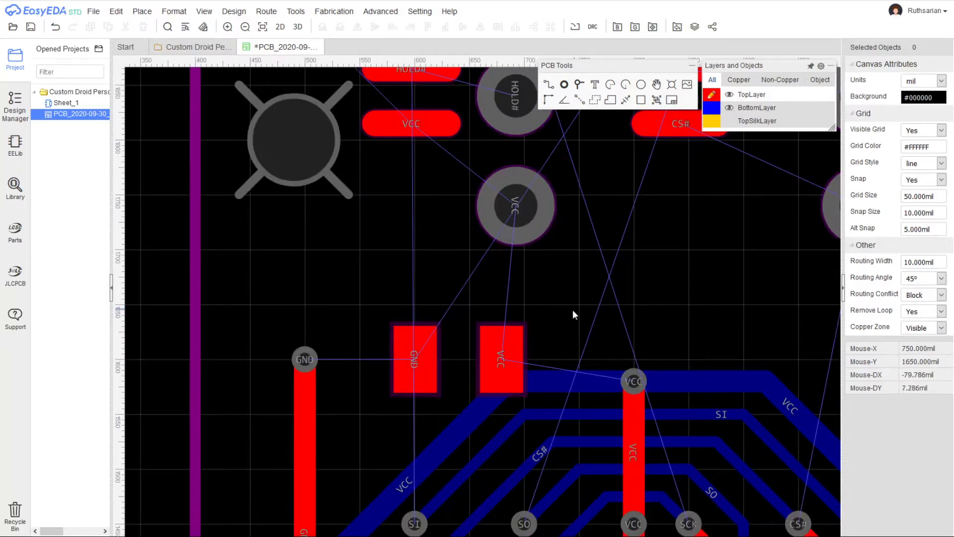
pyautogui.scroll(-3, 569, 309)
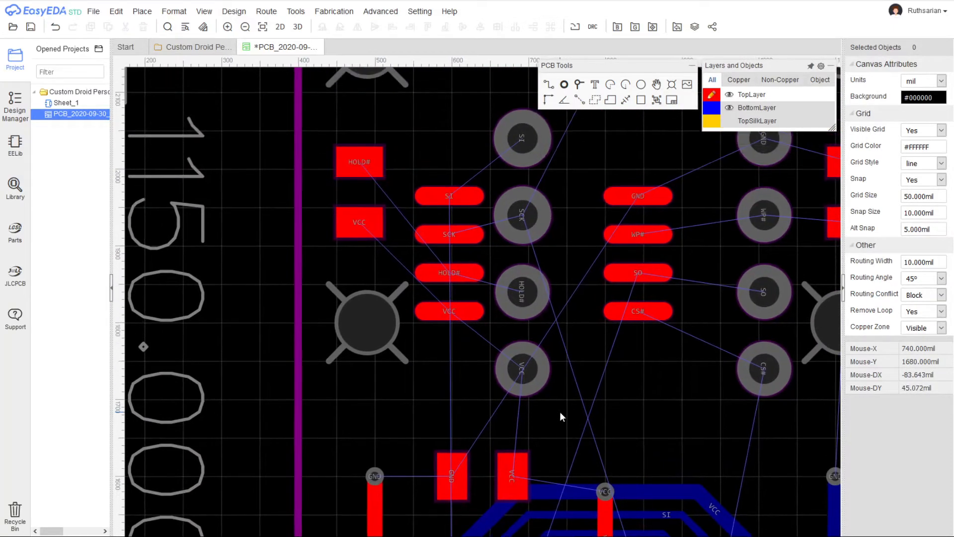
# Route a 10 mil top-layer VCC track from C42's VCC pad to the DIP's VCC pad
pyautogui.moveTo(560, 413); pyautogui.dragTo(560, 322, button='right')
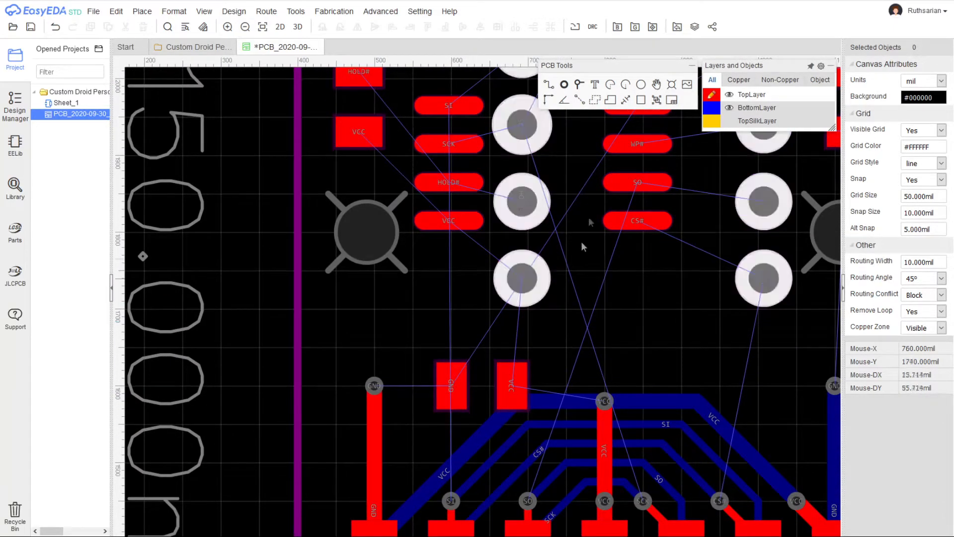
pyautogui.click(579, 85)
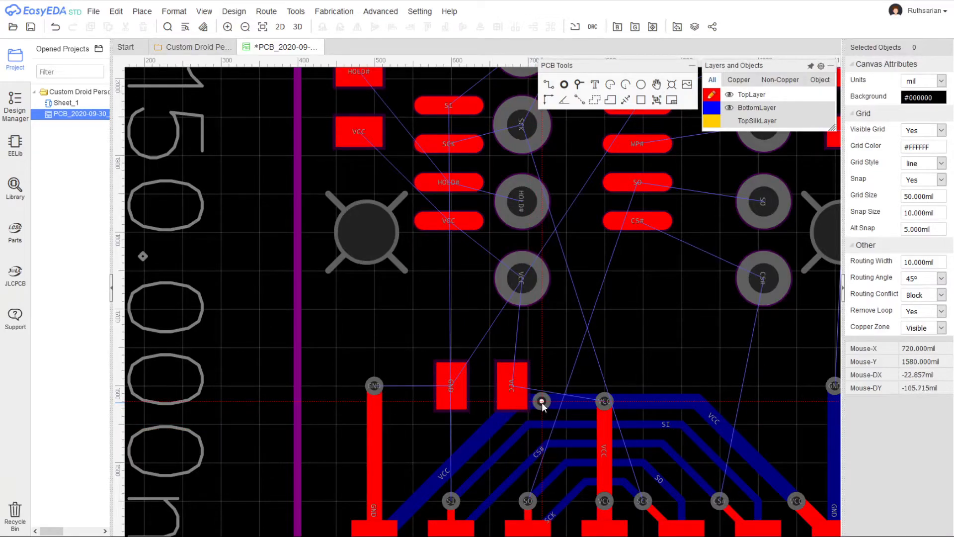
pyautogui.press('Escape')
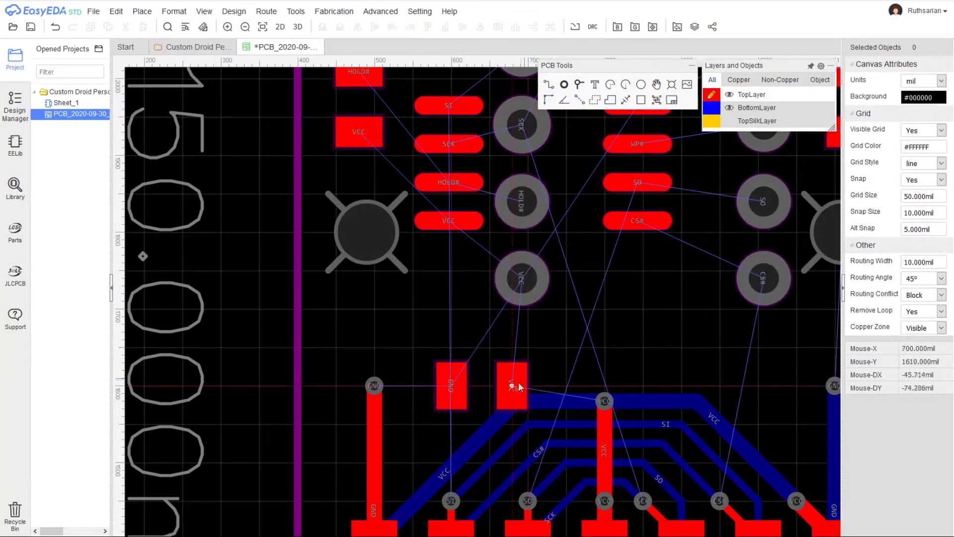
pyautogui.click(511, 385)
pyautogui.click(521, 278)
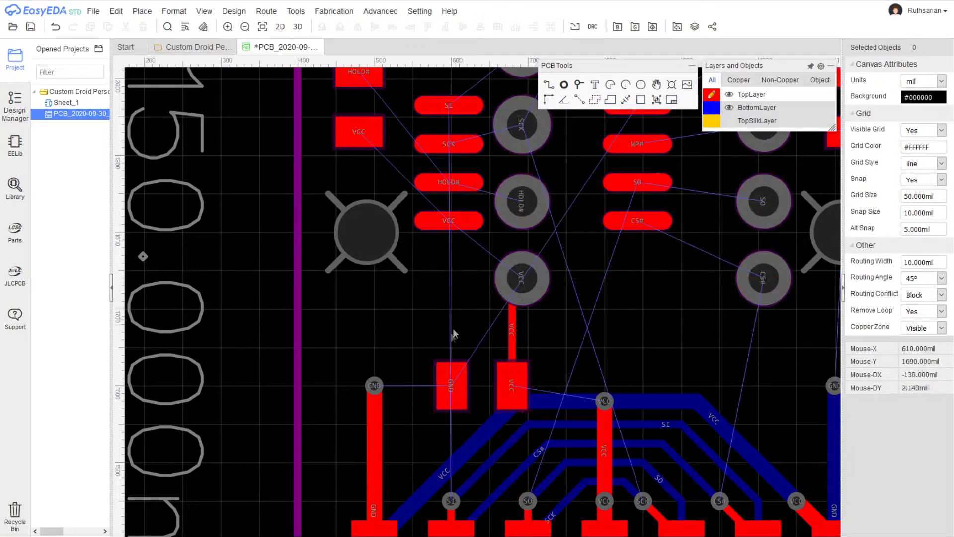
# Route a 10 mil top-layer track from the SO surface-mount pad between the two DIP rows to the SO via above the edge connector
pyautogui.moveTo(589, 334); pyautogui.dragTo(571, 367, button='right')
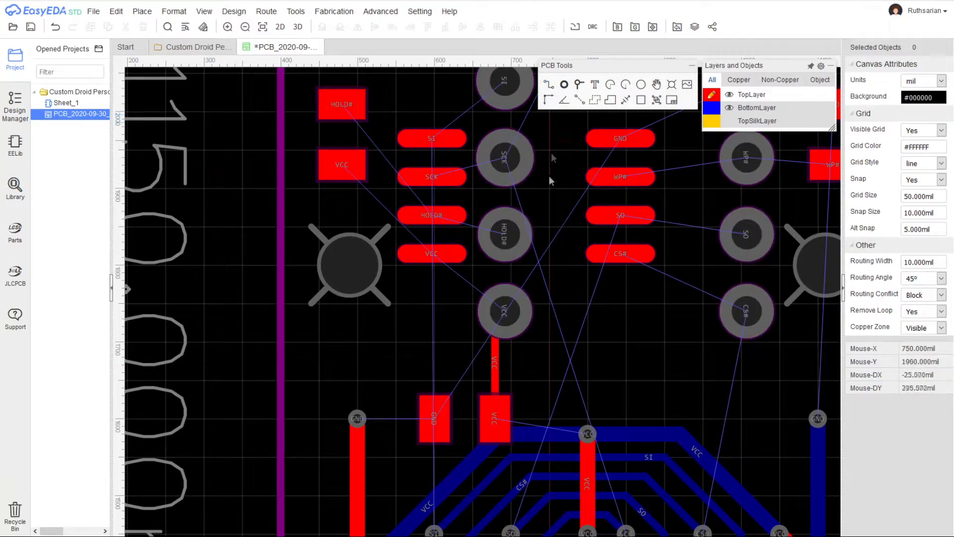
pyautogui.click(599, 214)
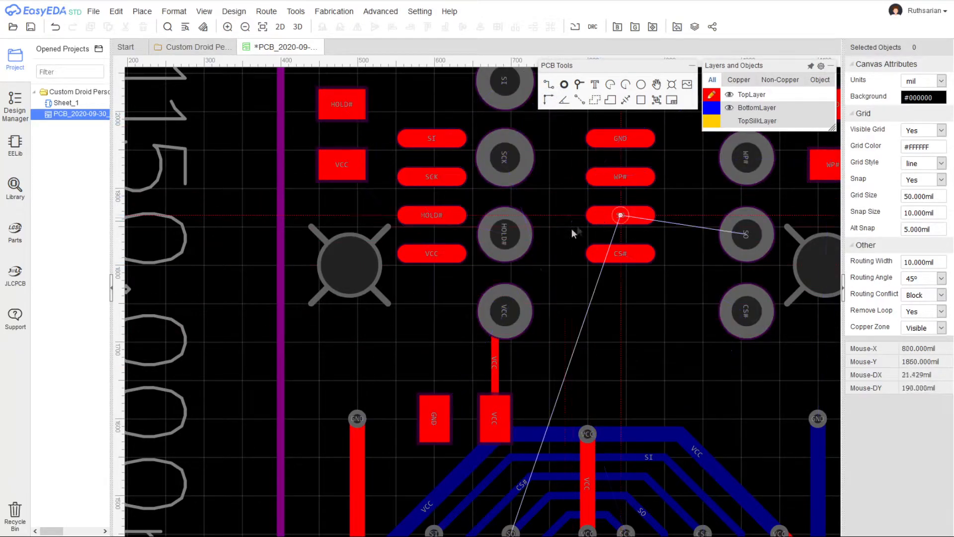
pyautogui.click(558, 235)
pyautogui.click(515, 528)
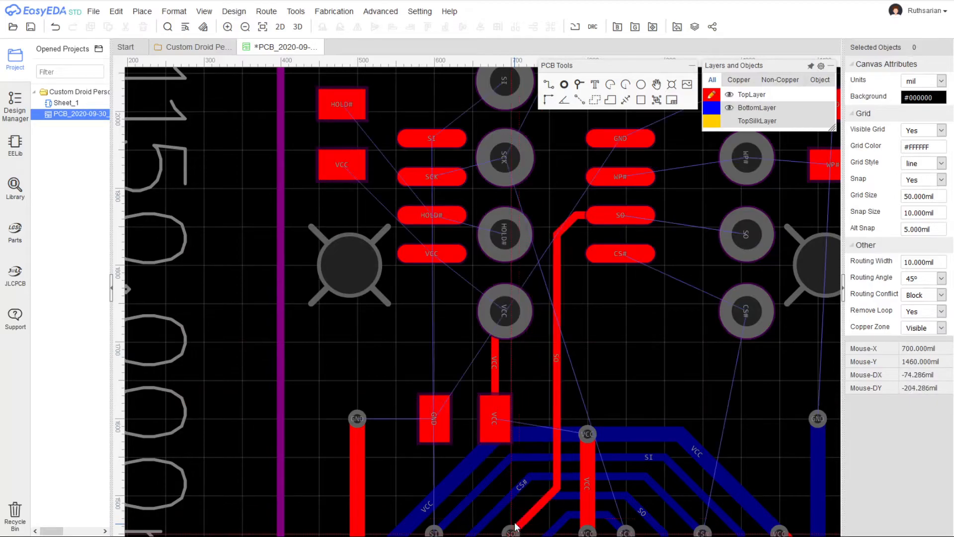
pyautogui.moveTo(607, 368); pyautogui.dragTo(611, 315, button='right')
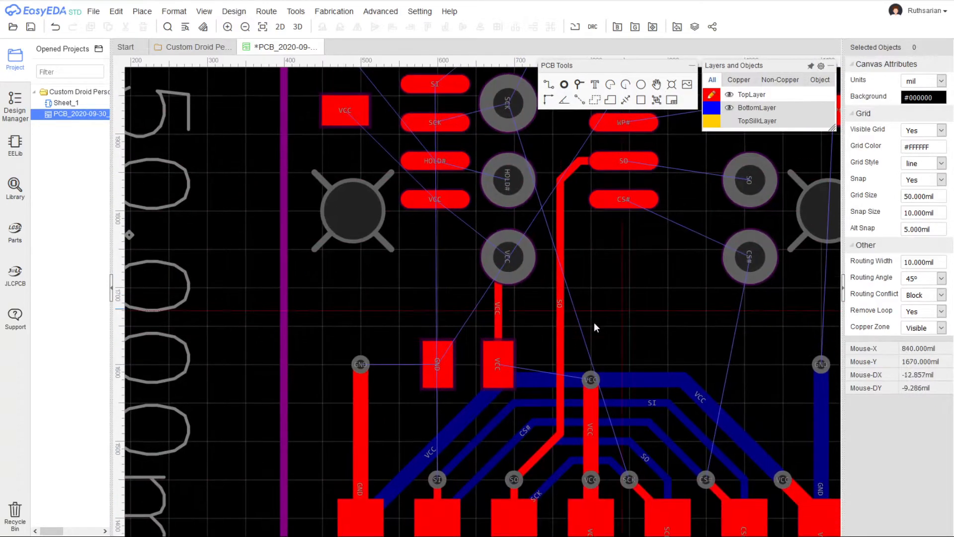
# Route a 10 mil top-layer track from the SI surface-mount pad to the DIP's SI pad
pyautogui.moveTo(430, 322); pyautogui.dragTo(443, 358, button='right')
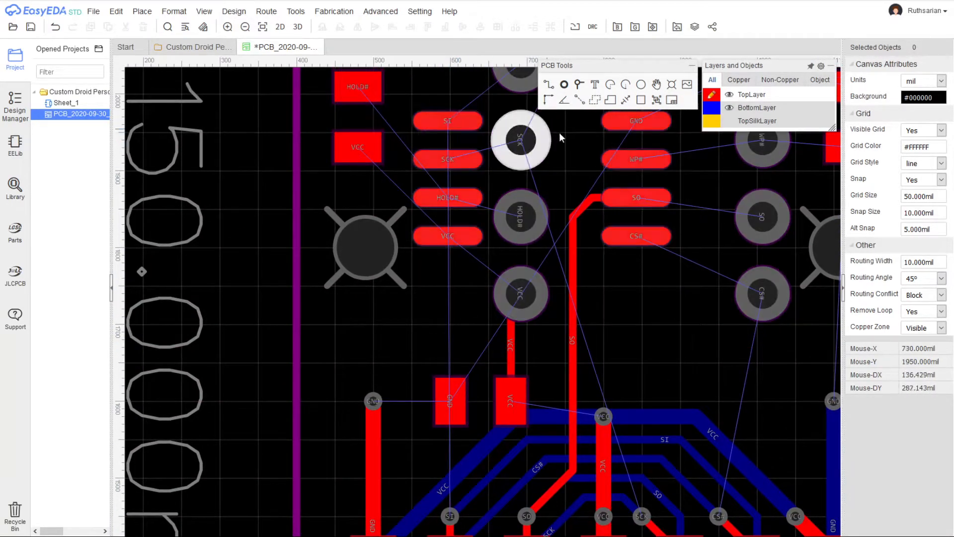
pyautogui.moveTo(577, 185); pyautogui.dragTo(579, 211, button='right')
pyautogui.moveTo(590, 179); pyautogui.dragTo(570, 246, button='right')
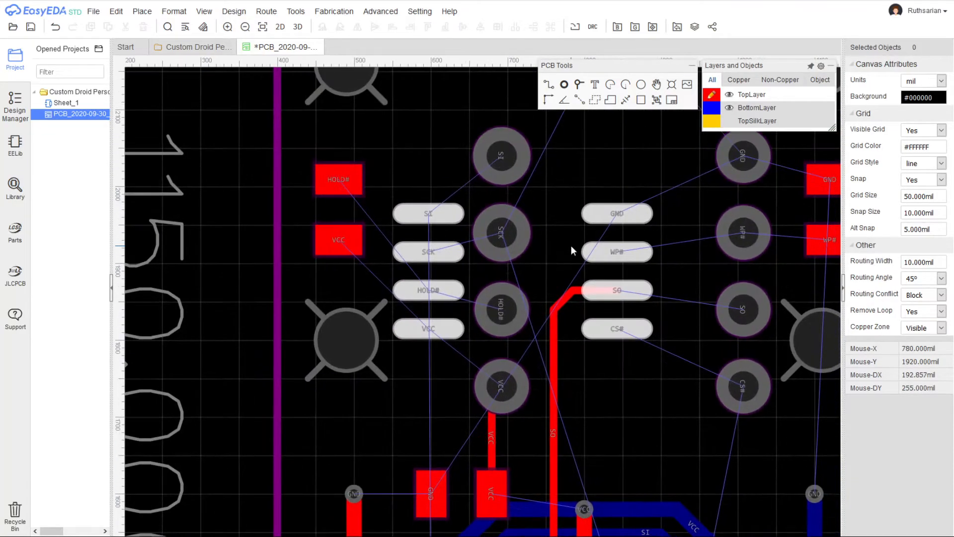
pyautogui.click(430, 217)
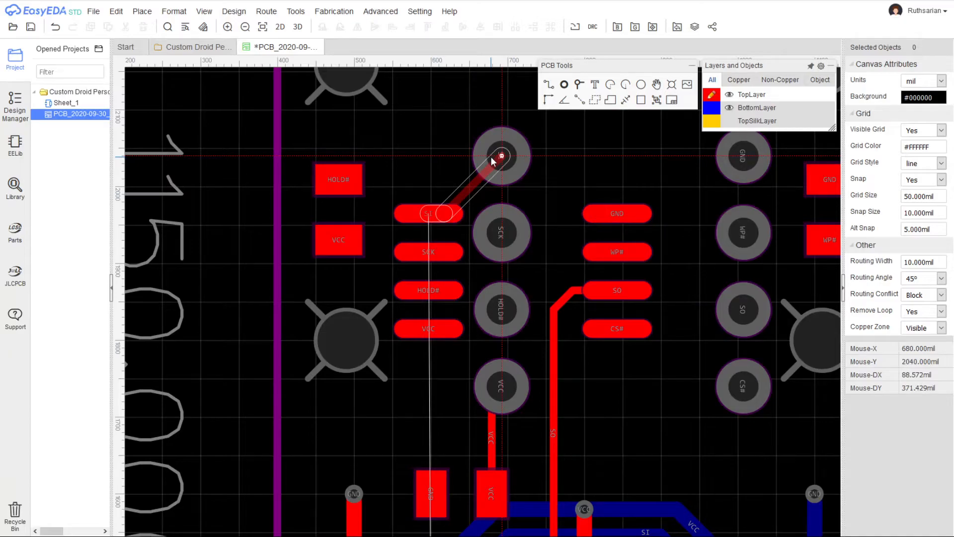
pyautogui.click(494, 159)
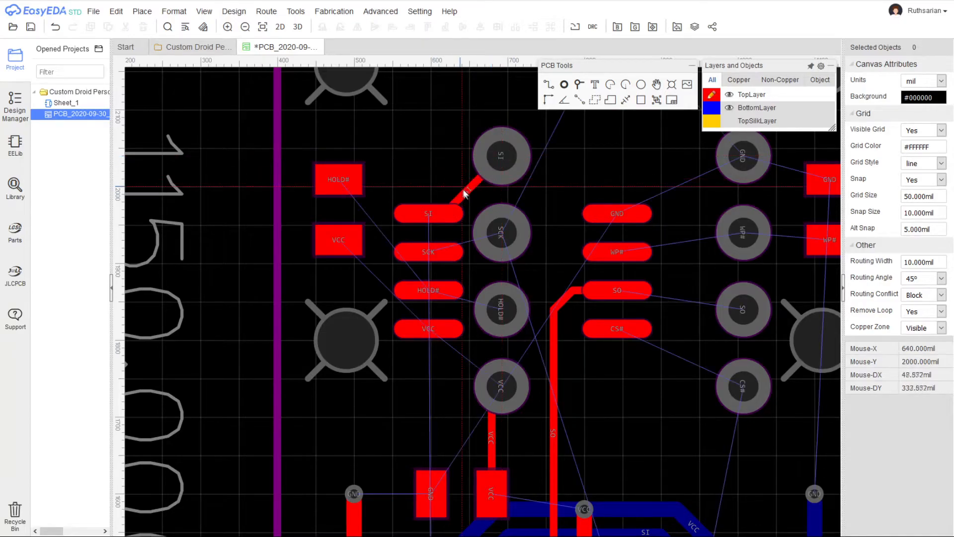
# Route 10 mil top-layer tracks from R99's VCC and HOLD# pads to the matching surface-mount pads
pyautogui.click(333, 241)
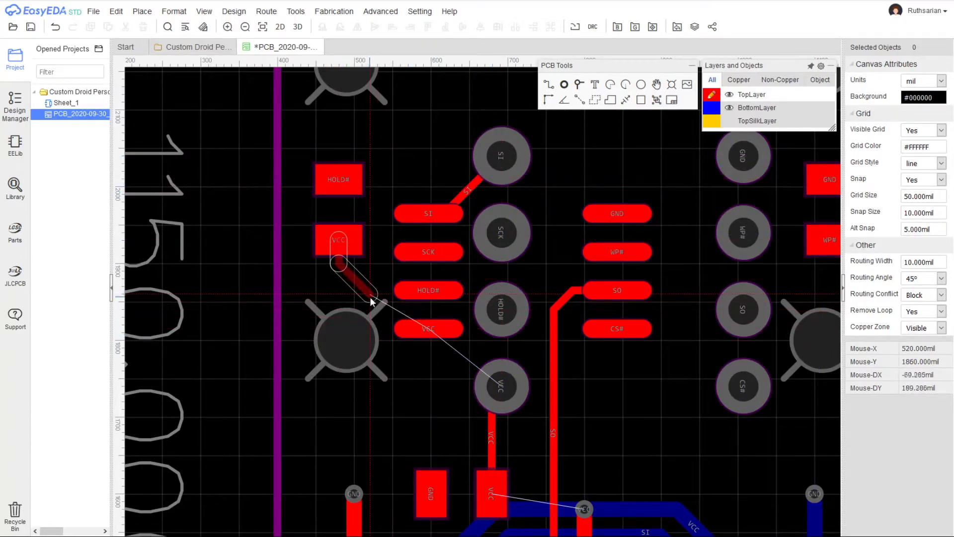
pyautogui.click(425, 327)
pyautogui.click(341, 179)
pyautogui.click(379, 237)
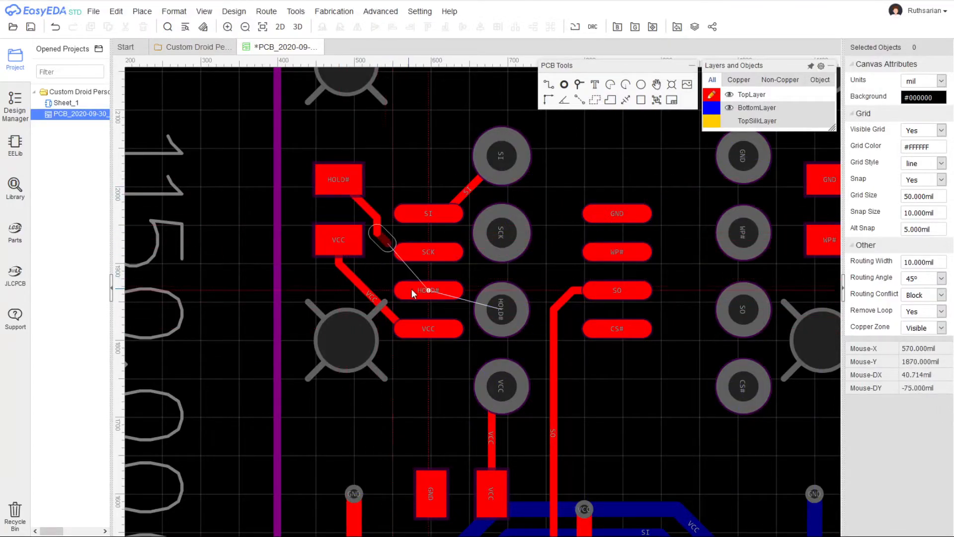
pyautogui.click(428, 290)
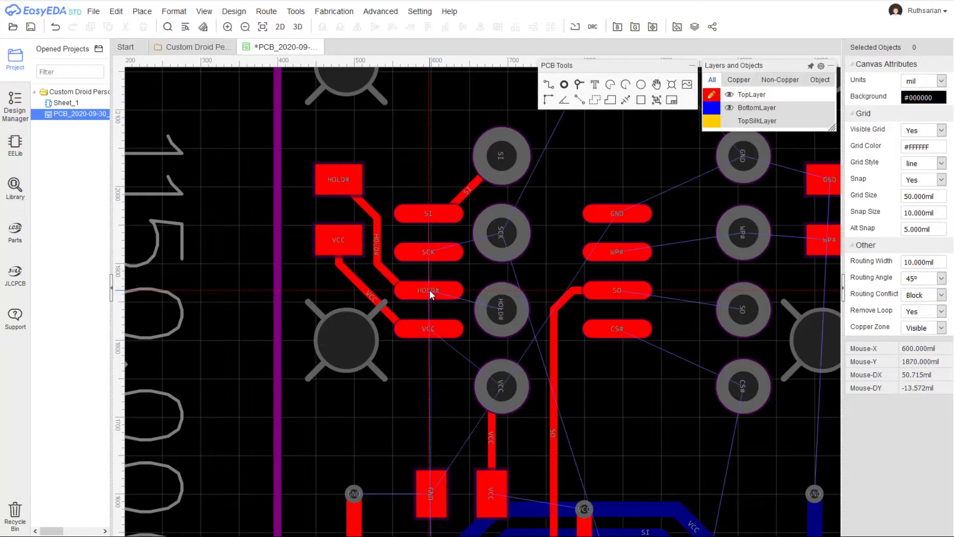
# Connect the HOLD#, VCC and SCK surface-mount pads to the matching DIP pads with 10 mil top-layer tracks
pyautogui.moveTo(435, 389); pyautogui.dragTo(384, 403, button='right')
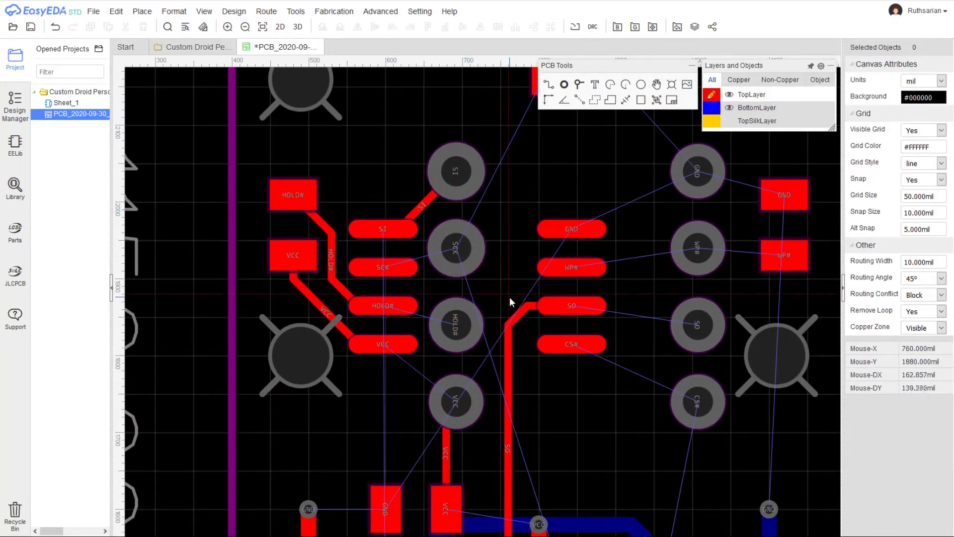
pyautogui.moveTo(508, 296); pyautogui.dragTo(505, 201, button='right')
pyautogui.click(396, 252)
pyautogui.click(439, 311)
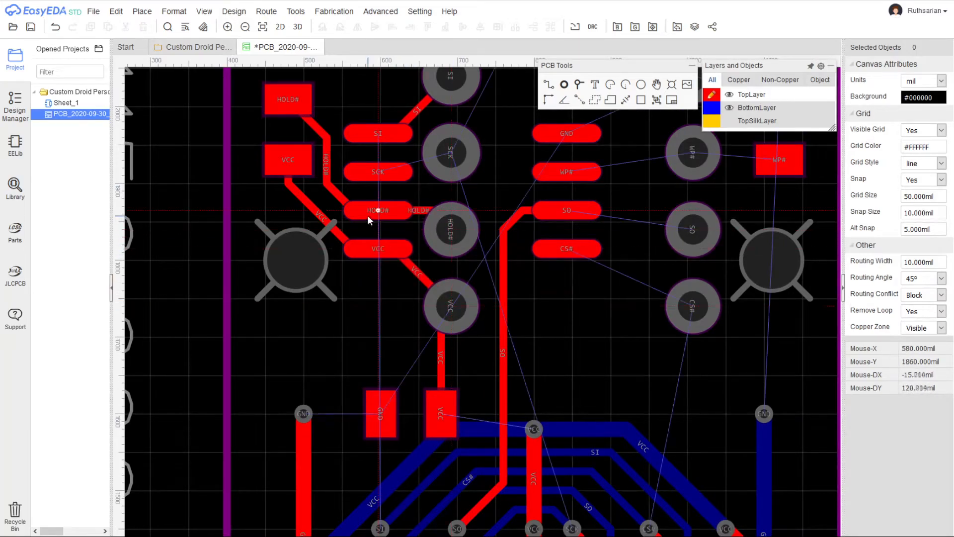
pyautogui.click(380, 172)
pyautogui.click(452, 151)
# Shift the SO track's long vertical segment about 10 mil away from the DIP's HOLD# and VCC pads
pyautogui.moveTo(562, 309); pyautogui.dragTo(511, 377, button='right')
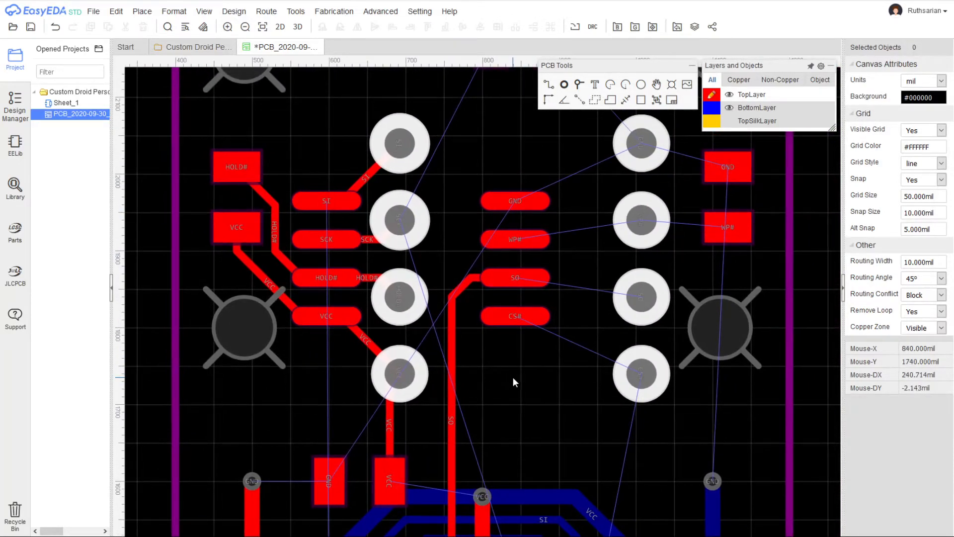
pyautogui.scroll(-1, 512, 377)
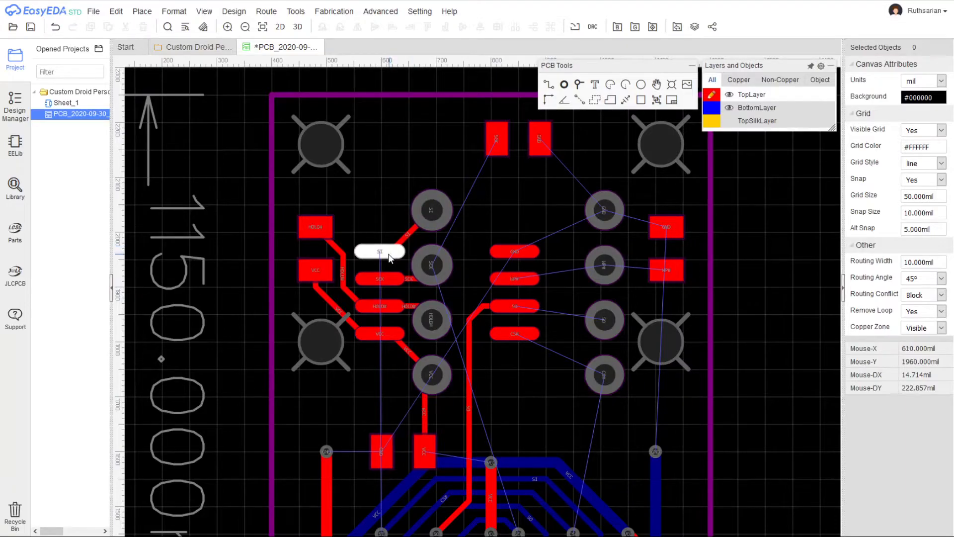
pyautogui.click(470, 351)
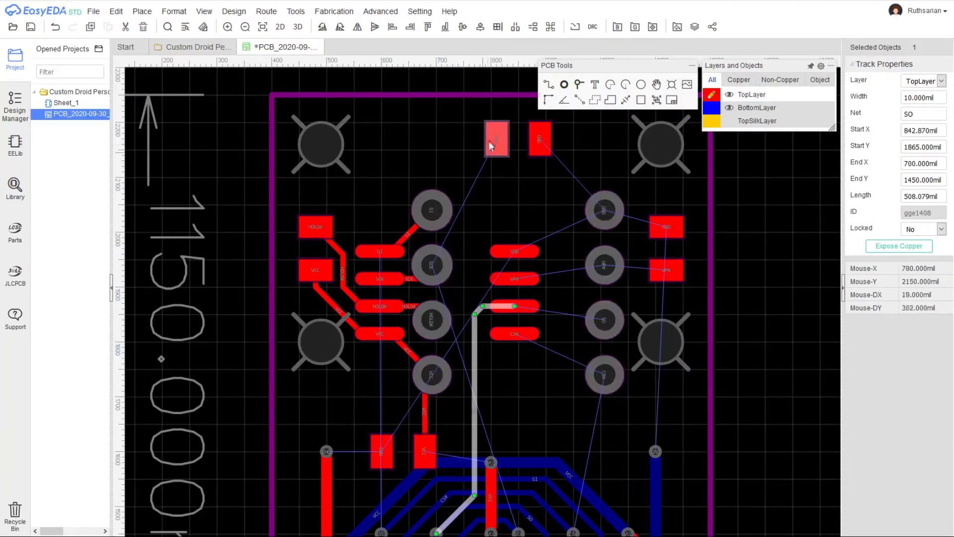
# Route a top-layer SI track from the DIP's SI pad down between the DIP pads and the SO track to the SI via
pyautogui.click(549, 85)
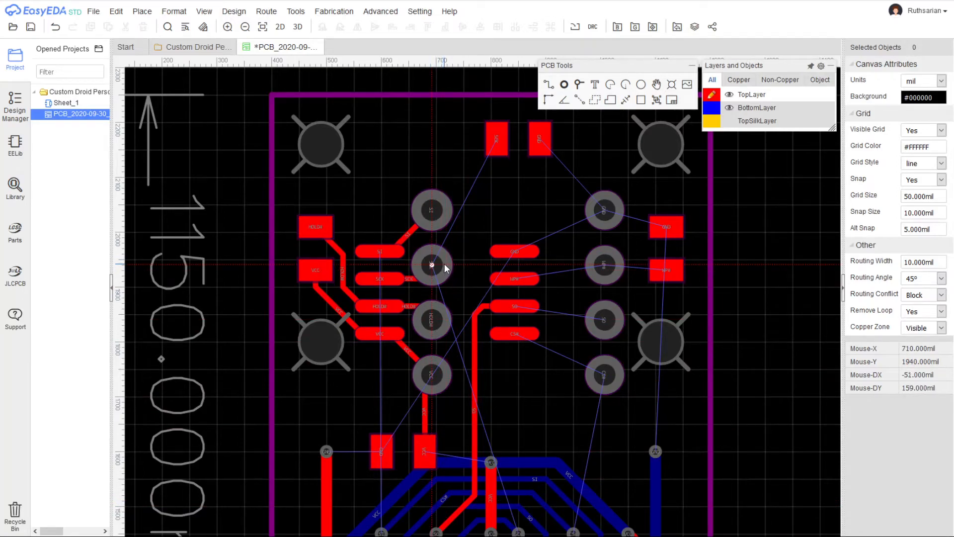
pyautogui.click(432, 210)
pyautogui.click(462, 272)
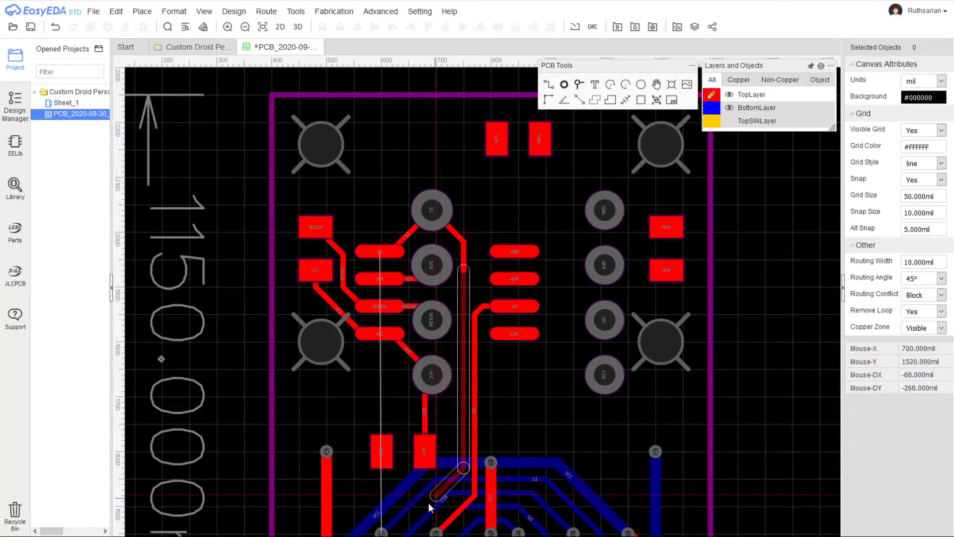
pyautogui.click(381, 531)
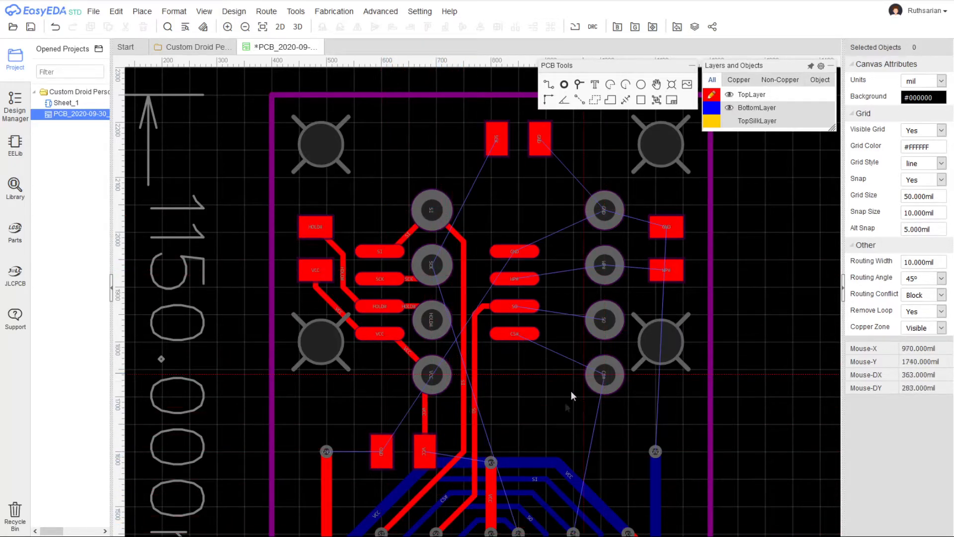
# Reroute the SI track from the DIP's SI pad up around C44's SCK pad, then down beside the SO track to the SI via
pyautogui.scroll(3, 546, 359)
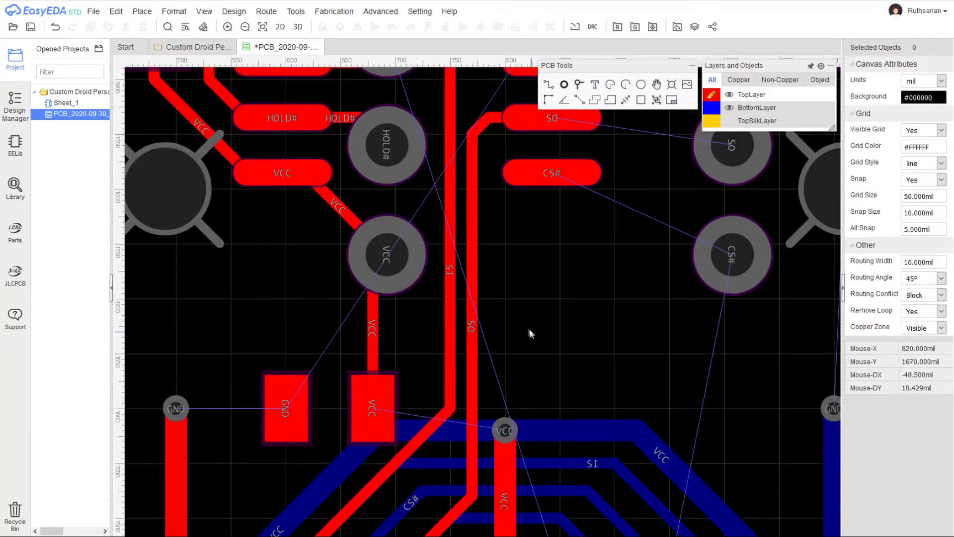
pyautogui.scroll(-2, 529, 329)
pyautogui.moveTo(528, 278); pyautogui.dragTo(526, 465, button='right')
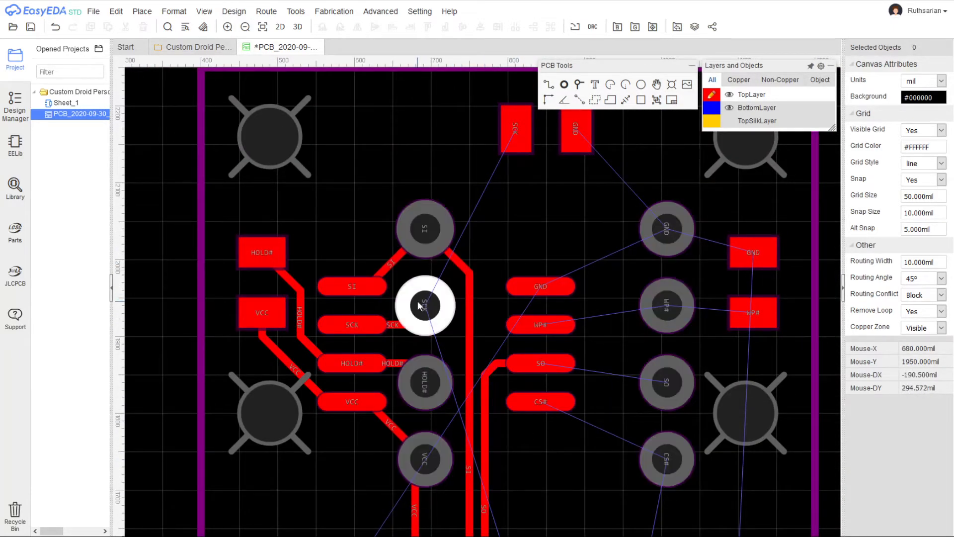
pyautogui.moveTo(511, 240); pyautogui.dragTo(484, 291, button='right')
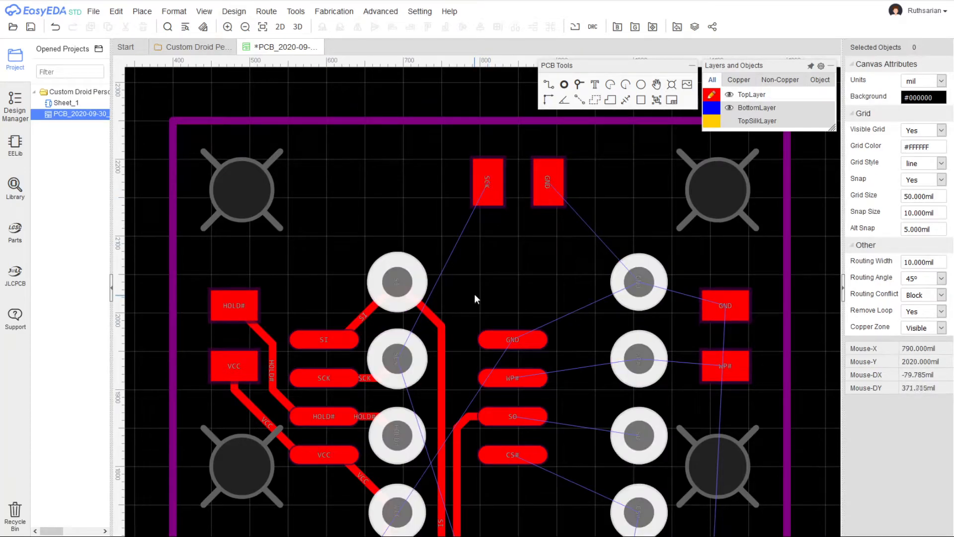
pyautogui.moveTo(473, 290); pyautogui.dragTo(512, 263, button='right')
pyautogui.scroll(-2, 513, 262)
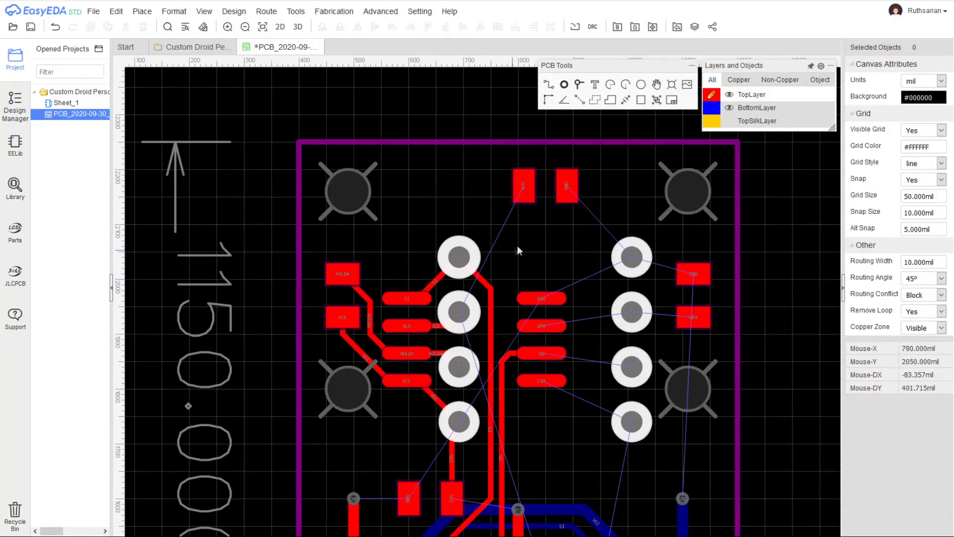
pyautogui.moveTo(496, 284)
pyautogui.mouseDown(button='right')
pyautogui.moveTo(516, 180)
pyautogui.moveTo(483, 224)
pyautogui.mouseUp(button='right')
pyautogui.scroll(-1, 515, 181)
pyautogui.click(548, 84)
pyautogui.click(452, 233)
pyautogui.click(462, 168)
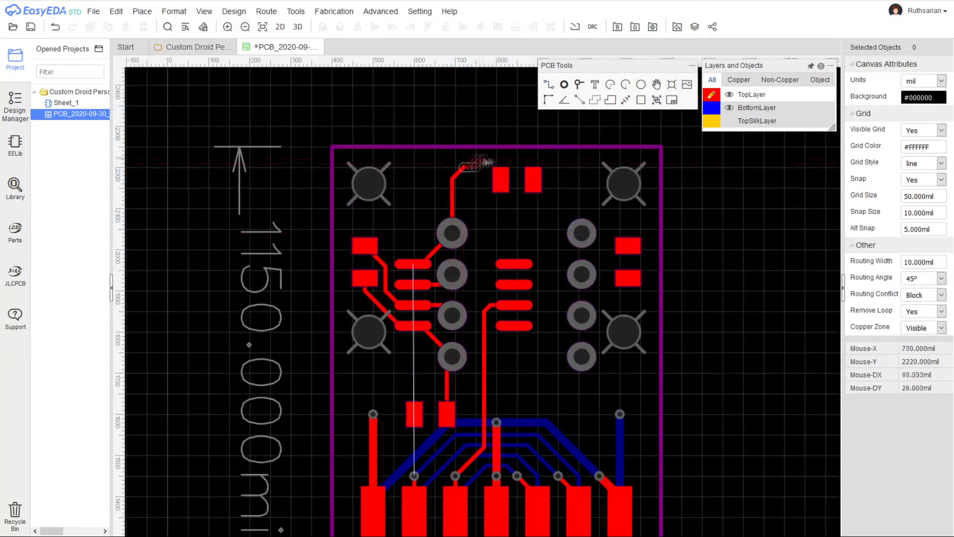
pyautogui.click(514, 160)
pyautogui.click(516, 187)
pyautogui.click(476, 266)
pyautogui.click(414, 475)
# Route a 10 mil top-layer track from the DIP's SCK pad to C44's SCK pad, inside the SI loop
pyautogui.click(548, 86)
pyautogui.click(452, 275)
pyautogui.click(484, 229)
pyautogui.click(501, 180)
# Hide the TopSolderMaskLayer and BottomSolderMaskLayer
pyautogui.scroll(3, 494, 193)
pyautogui.scroll(-3, 486, 176)
pyautogui.moveTo(729, 120)
pyautogui.click(729, 174)
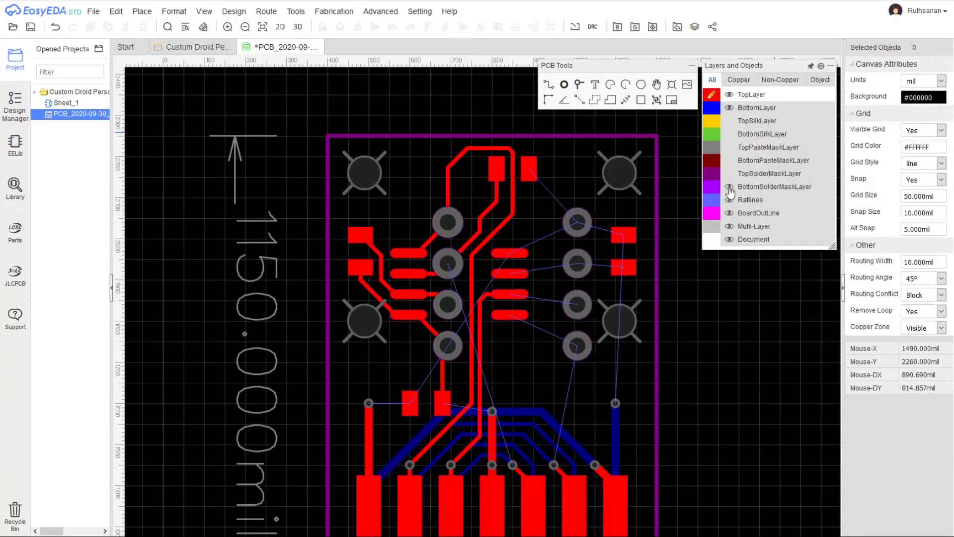
pyautogui.click(729, 188)
# Delete the upper VCC via on the bottom-layer VCC track and the top-layer track leading from it to the edge connector's middle VCC via
pyautogui.scroll(3, 479, 174)
pyautogui.moveTo(463, 234); pyautogui.dragTo(502, 78, button='right')
pyautogui.scroll(-2, 511, 183)
pyautogui.moveTo(574, 367); pyautogui.dragTo(545, 300, button='right')
pyautogui.scroll(3, 448, 345)
pyautogui.scroll(-2, 505, 335)
pyautogui.moveTo(614, 253); pyautogui.dragTo(645, 224, button='right')
pyautogui.click(607, 312)
pyautogui.press('Delete')
pyautogui.click(609, 363)
pyautogui.press('Delete')
# Place a via on the diagonal bottom-layer VCC track near C42 and connect it to C42's VCC pad on the top layer
pyautogui.click(580, 86)
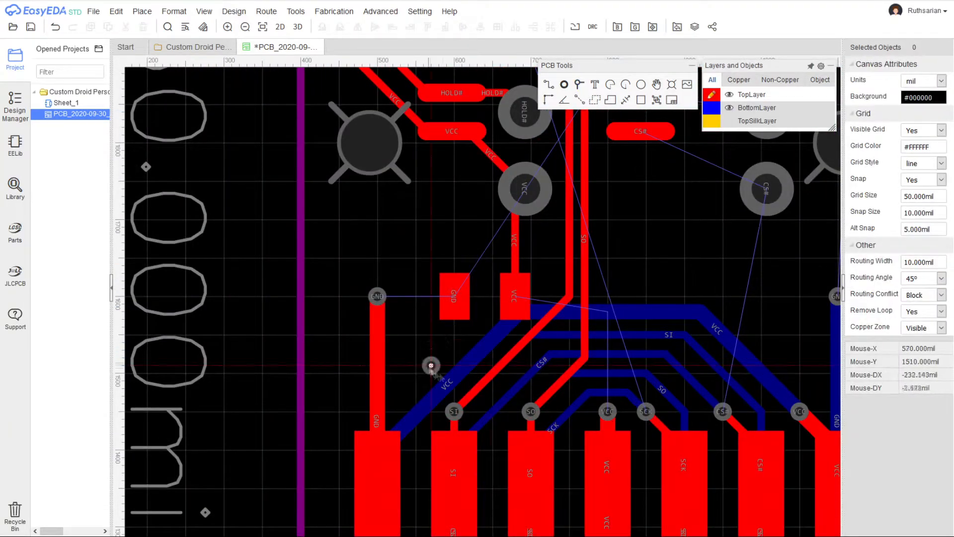
pyautogui.click(493, 338)
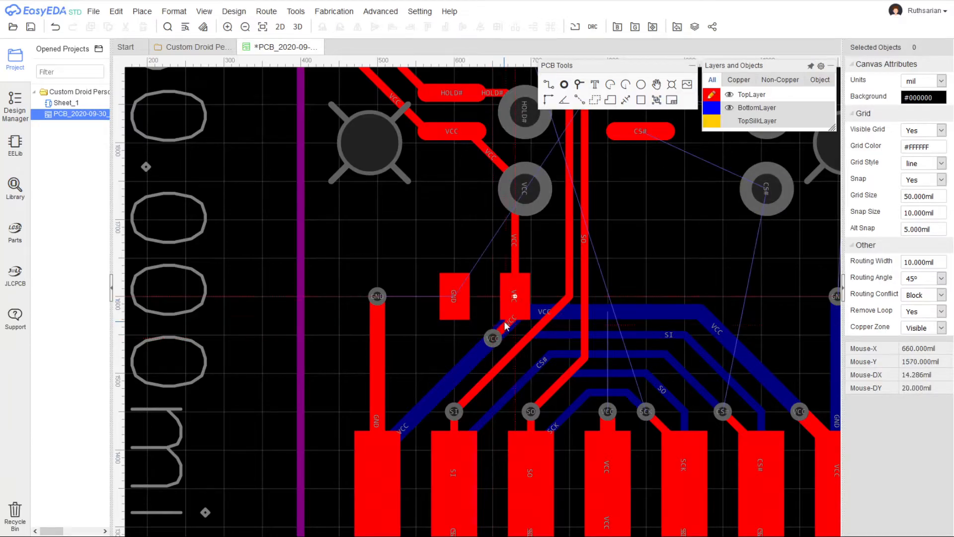
# Set the width of the three top-layer VCC tracks linking the surface-mount pad, DIP pad, C42 and the new via to 20 mil
pyautogui.click(502, 327)
pyautogui.keyDown('ctrl'); pyautogui.click(514, 243); pyautogui.keyUp('ctrl')
pyautogui.keyDown('ctrl'); pyautogui.click(491, 155); pyautogui.keyUp('ctrl')
pyautogui.scroll(-1, 440, 194)
pyautogui.moveTo(441, 194); pyautogui.dragTo(393, 299, button='right')
pyautogui.click(933, 100)
pyautogui.write('20')
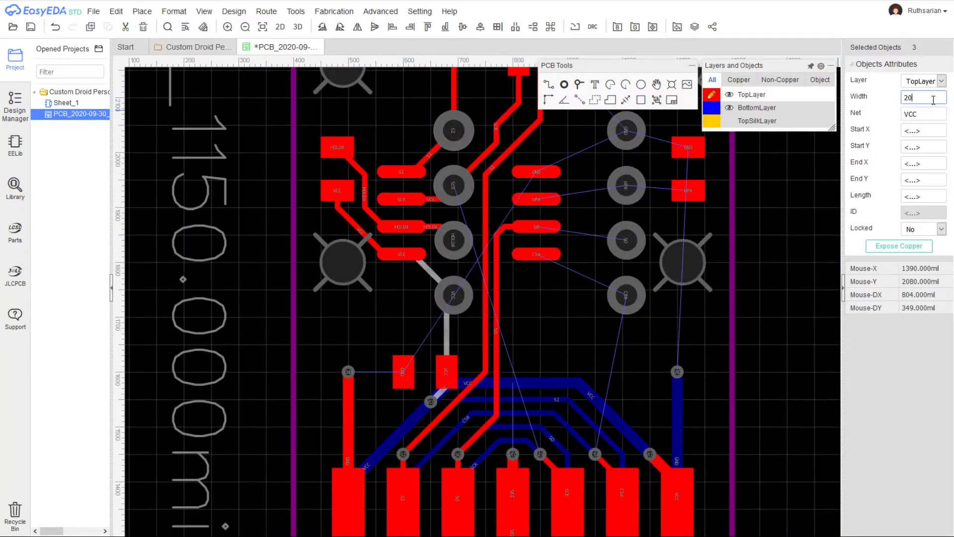
pyautogui.press('Return')
pyautogui.click(743, 340)
# Move the new VCC via along the bottom-layer diagonal to X 620 mil, Y 1520 mil
pyautogui.scroll(1, 541, 347)
pyautogui.moveTo(527, 354); pyautogui.dragTo(689, 245, button='right')
pyautogui.moveTo(481, 352); pyautogui.dragTo(449, 383)
pyautogui.scroll(-1, 708, 228)
# Straighten the SCK track between C44 and the DIP's SCK pad into one vertical run and a single 45° diagonal
pyautogui.moveTo(707, 228); pyautogui.dragTo(539, 441, button='right')
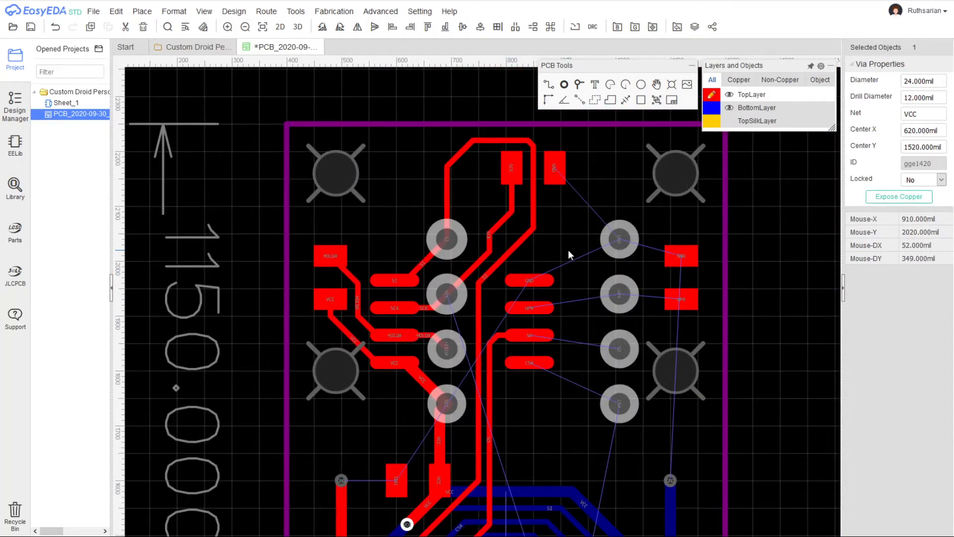
pyautogui.click(502, 236)
pyautogui.click(502, 238)
pyautogui.click(786, 331)
pyautogui.moveTo(786, 333); pyautogui.dragTo(780, 265, button='right')
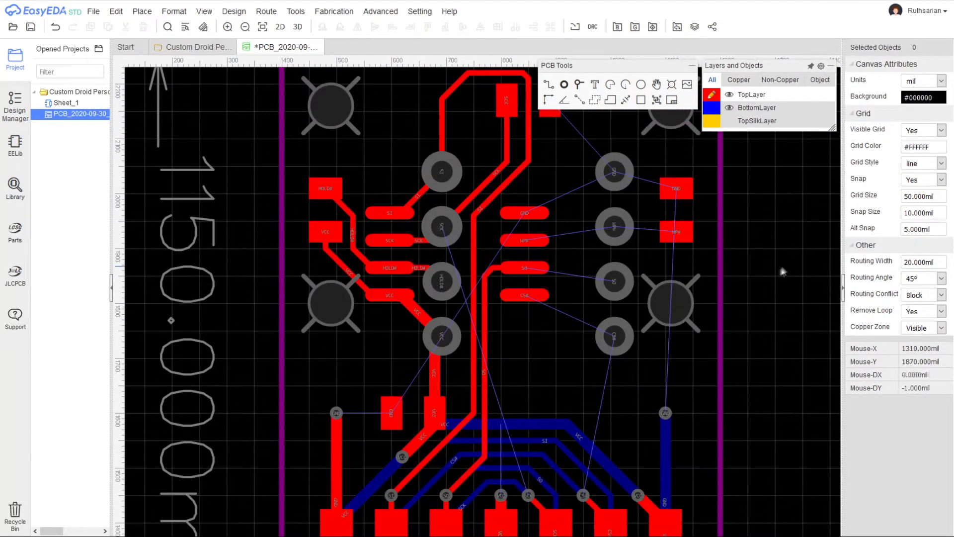
# Show the TopSilkLayer and move C44 to X 850 mil, Y 2170 mil
pyautogui.moveTo(467, 109); pyautogui.dragTo(447, 212, button='right')
pyautogui.click(729, 121)
pyautogui.click(486, 185)
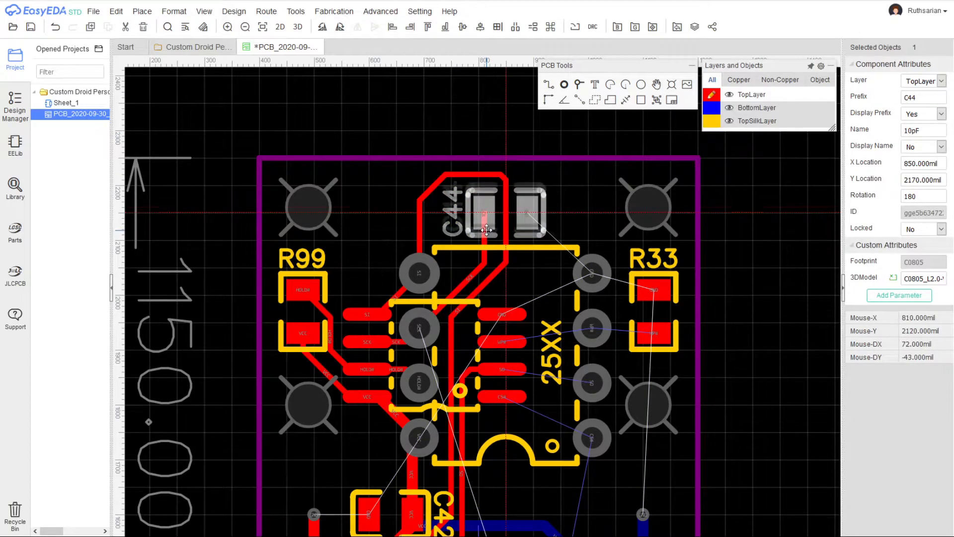
# Save the PCB with C44 shifted to X 840 mil, Y 2160 mil, and open the board's 3D view
pyautogui.moveTo(494, 472); pyautogui.dragTo(494, 436, button='right')
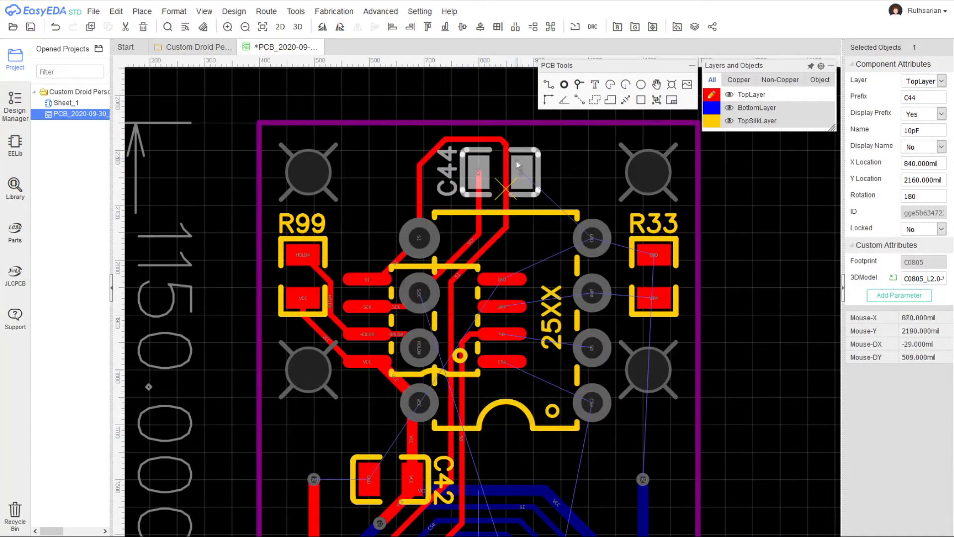
pyautogui.hotkey('ctrl', 's')
pyautogui.moveTo(204, 11)
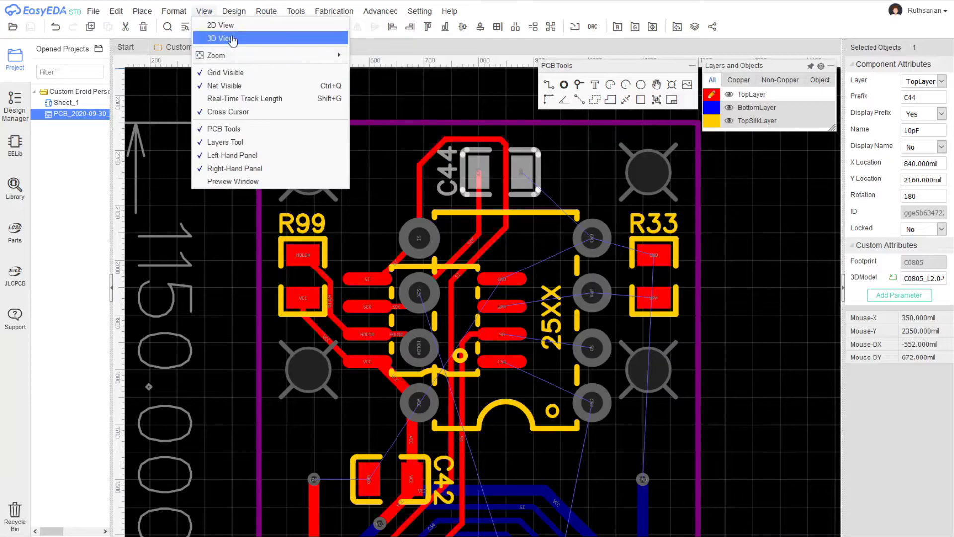
pyautogui.click(232, 39)
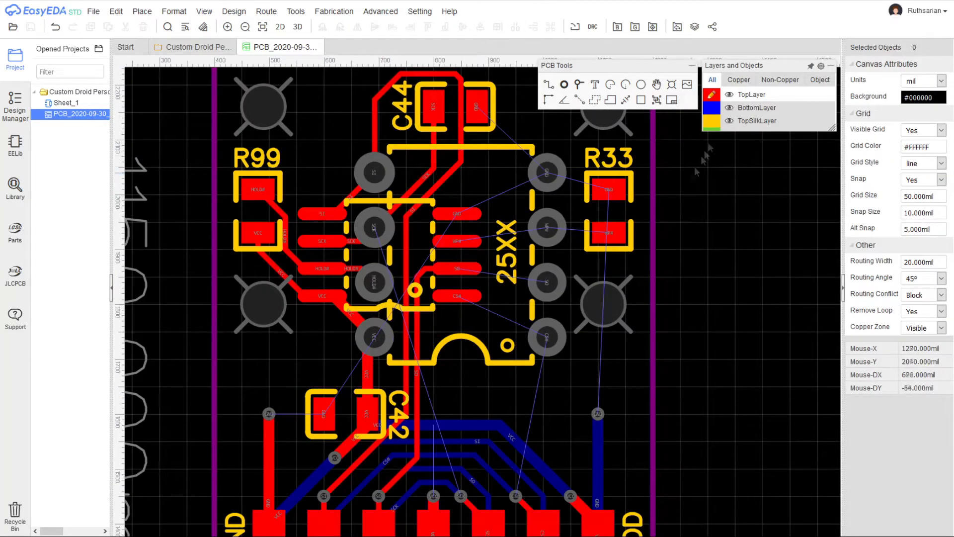
# Hide the TopSilkLayer and route a 20 mil top-layer GND track from C42's GND pad straight to the nearby GND via
pyautogui.click(729, 121)
pyautogui.moveTo(743, 364); pyautogui.dragTo(774, 323, button='right')
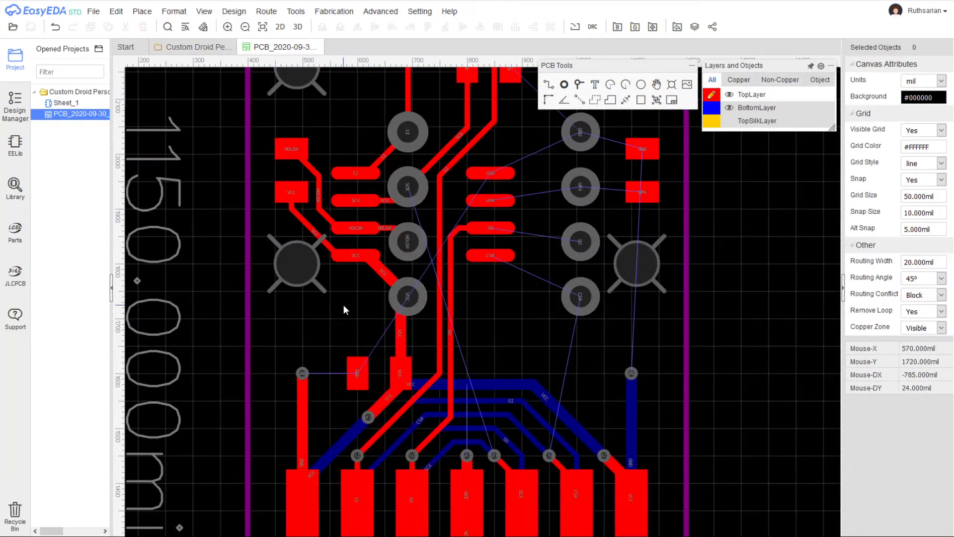
pyautogui.click(354, 374)
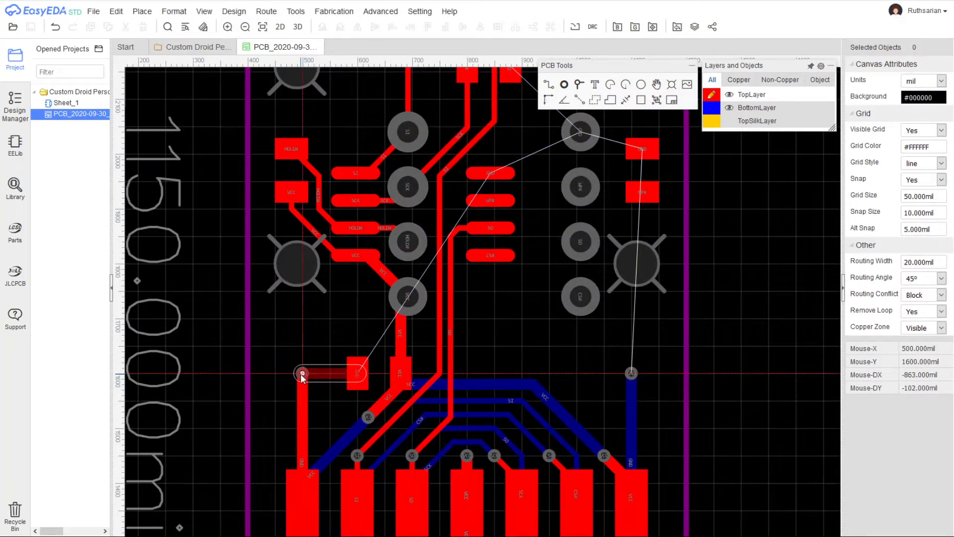
# Link the middle VCC via to a new via on the bottom-layer VCC run with a 20 mil top-layer track, and save the board
pyautogui.moveTo(503, 330); pyautogui.dragTo(451, 332, button='right')
pyautogui.scroll(2, 417, 453)
pyautogui.scroll(-1, 421, 445)
pyautogui.click(579, 85)
pyautogui.click(421, 345)
pyautogui.press('w')
pyautogui.click(420, 445)
pyautogui.click(420, 345)
pyautogui.moveTo(719, 467); pyautogui.dragTo(741, 413, button='right')
pyautogui.scroll(3, 478, 420)
pyautogui.scroll(-3, 505, 447)
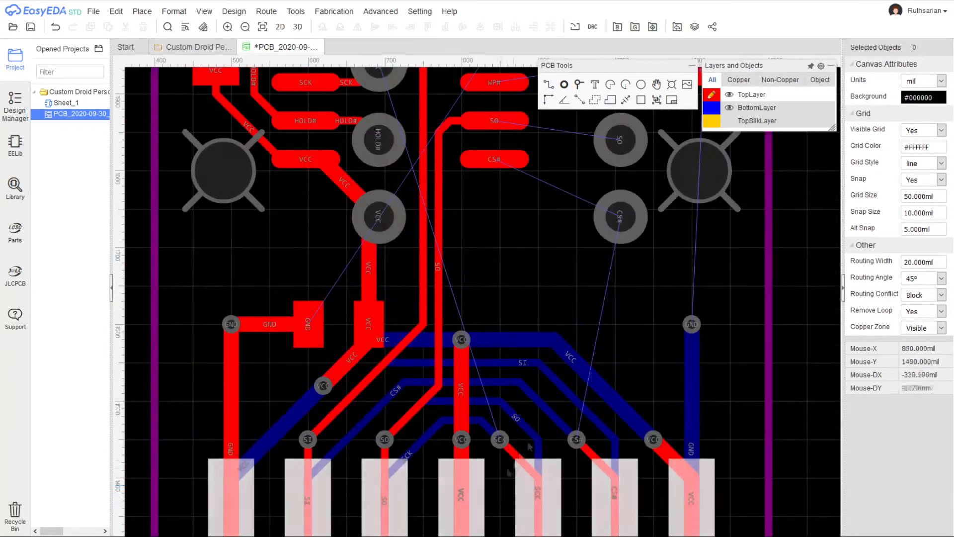
pyautogui.moveTo(534, 288); pyautogui.dragTo(527, 356, button='right')
pyautogui.hotkey('ctrl', 's')
# Route 20 mil GND tracks from the DIP's GND pad to C44, R33 and the surface-mount GND pad, with 45° bends
pyautogui.moveTo(531, 316); pyautogui.dragTo(411, 483, button='right')
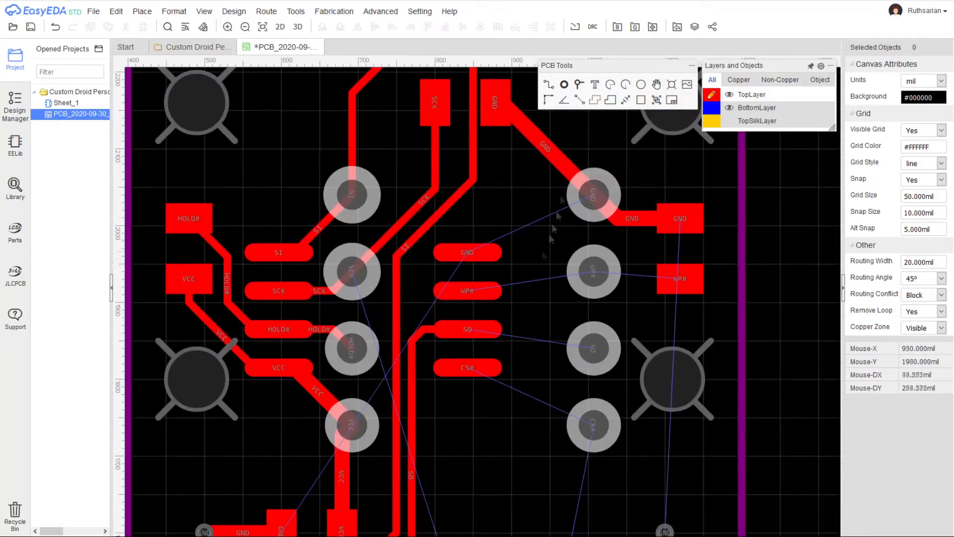
pyautogui.moveTo(527, 207); pyautogui.dragTo(488, 204)
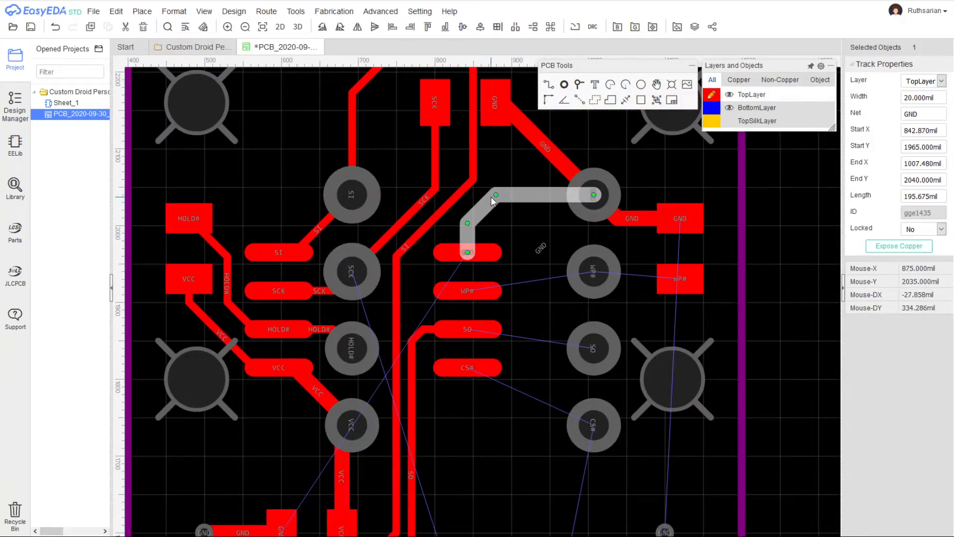
pyautogui.click(756, 364)
# Route the WP# track from R33's pad to the DIP's WP# pad and set the track width to 10 mil
pyautogui.moveTo(758, 364); pyautogui.dragTo(663, 376, button='right')
pyautogui.click(549, 84)
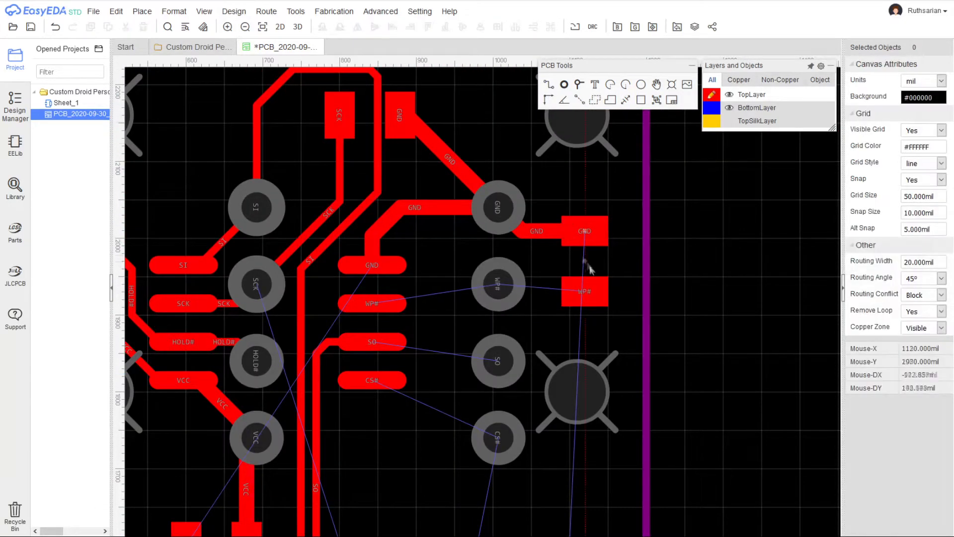
pyautogui.click(584, 291)
pyautogui.click(498, 284)
pyautogui.rightClick(517, 288)
pyautogui.click(534, 289)
pyautogui.click(930, 98)
pyautogui.write('10')
pyautogui.press('Return')
# Route 10 mil top-layer tracks from the surface-mount WP# and SO pads to the matching DIP pads
pyautogui.click(371, 303)
pyautogui.click(499, 284)
pyautogui.click(372, 342)
pyautogui.click(499, 361)
# Route the 10 mil CS# track from the surface-mount CS# pad through the DIP's CS# pad to the CS# via above the edge connector
pyautogui.moveTo(470, 343); pyautogui.dragTo(490, 258, button='right')
pyautogui.click(496, 508)
pyautogui.rightClick(500, 515)
pyautogui.moveTo(495, 369); pyautogui.dragTo(371, 286, button='right')
pyautogui.click(548, 86)
pyautogui.click(449, 430)
pyautogui.rightClick(446, 428)
pyautogui.click(750, 95)
# Examine the routed board for a path to the unrouted SCK via, with the long SI track selected for reference
pyautogui.scroll(-3, 494, 337)
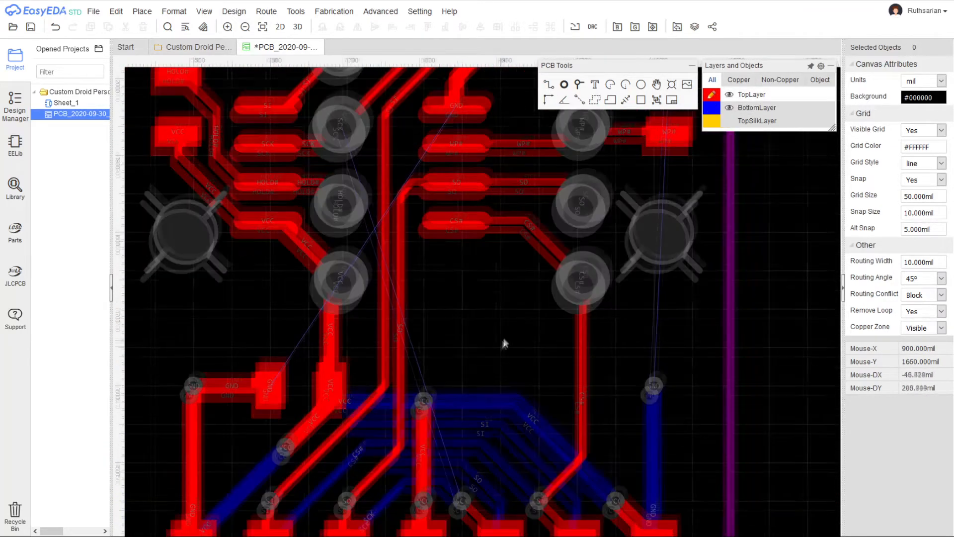
pyautogui.scroll(3, 497, 372)
pyautogui.moveTo(497, 372); pyautogui.dragTo(507, 398, button='right')
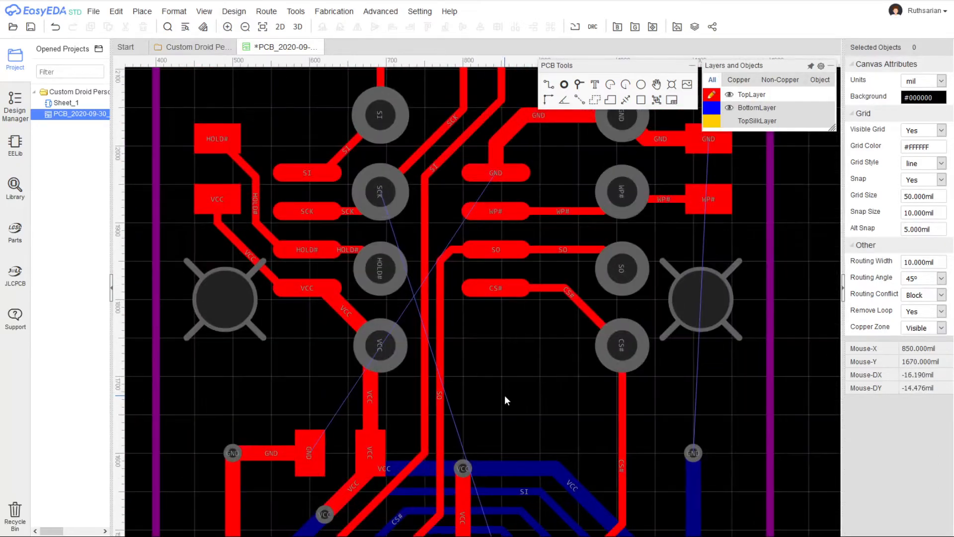
pyautogui.scroll(5, 526, 383)
pyautogui.scroll(-5, 526, 383)
pyautogui.click(470, 365)
pyautogui.scroll(1, 704, 321)
pyautogui.moveTo(703, 321); pyautogui.dragTo(708, 379, button='right')
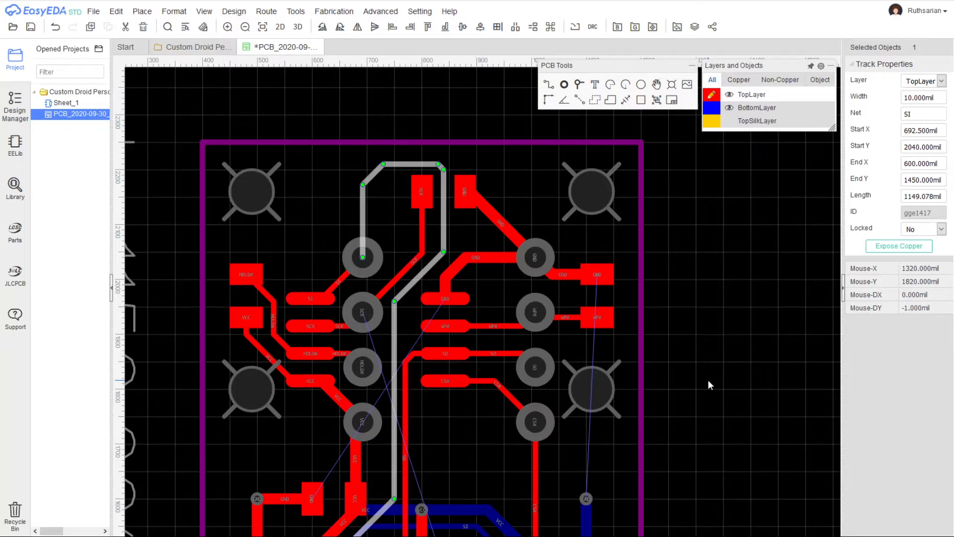
pyautogui.scroll(-5, 692, 299)
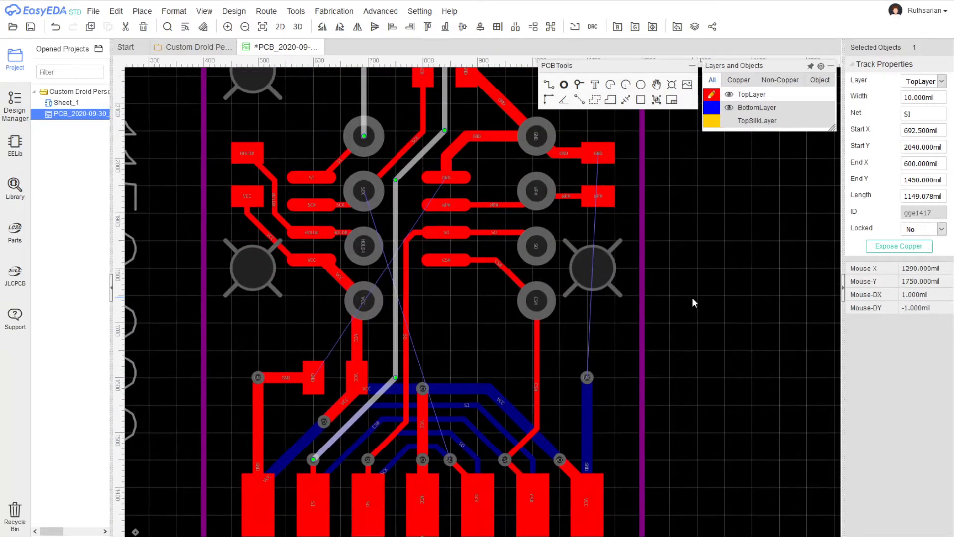
pyautogui.scroll(4, 677, 297)
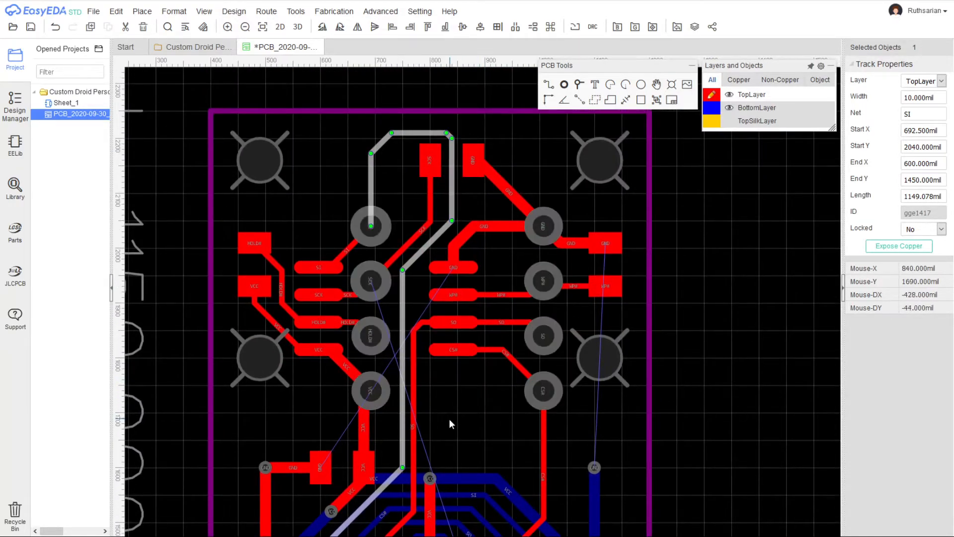
pyautogui.moveTo(448, 419); pyautogui.dragTo(481, 389, button='right')
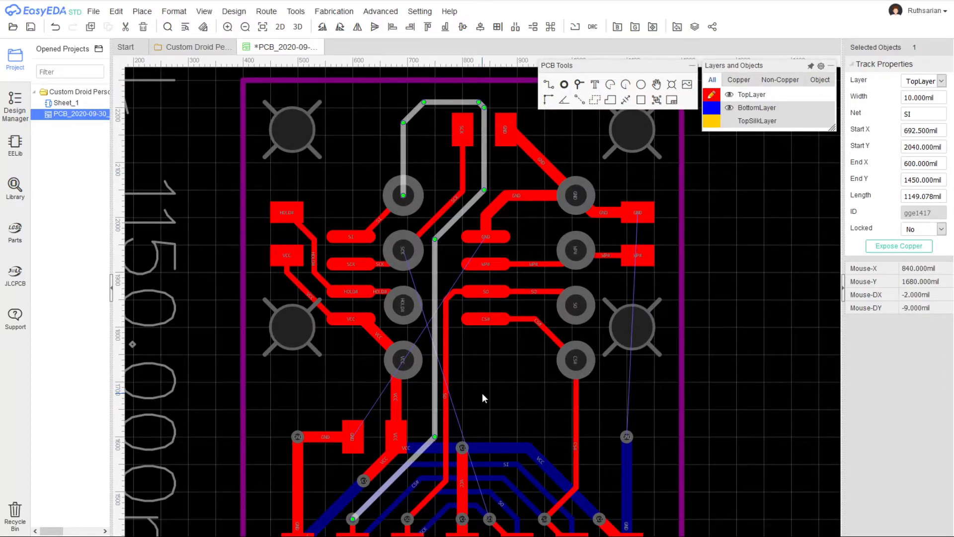
pyautogui.scroll(-1, 500, 395)
pyautogui.scroll(1, 498, 395)
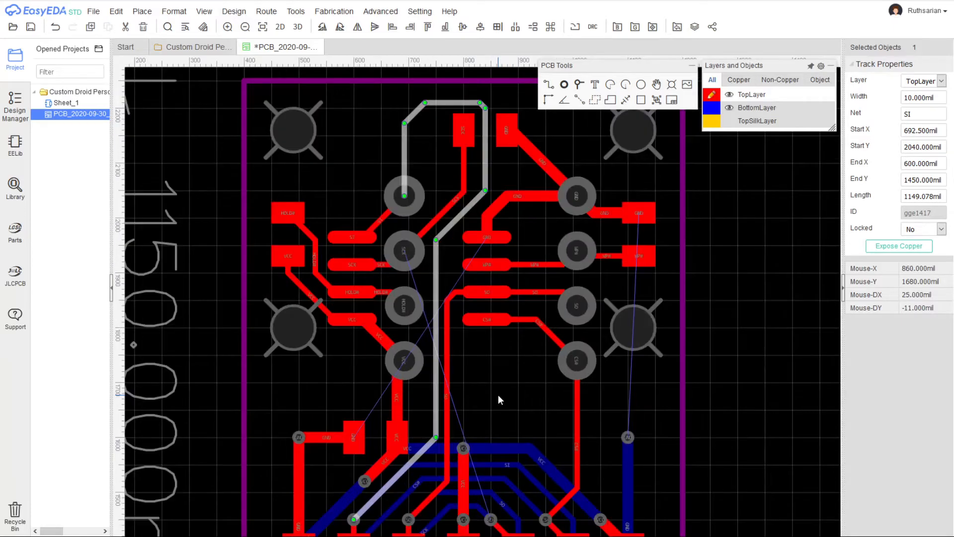
pyautogui.moveTo(499, 394); pyautogui.dragTo(506, 355, button='right')
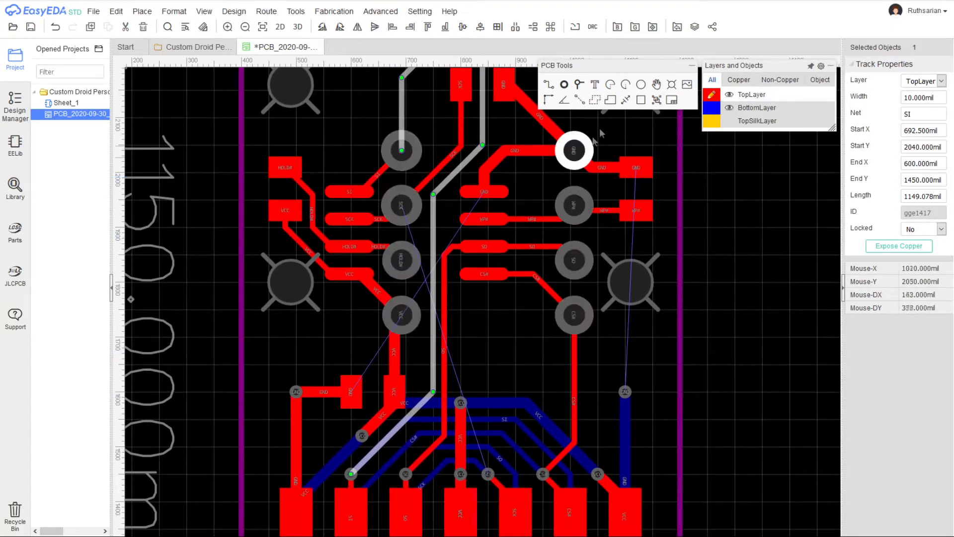
# Route a 10 mil bottom-layer SCK track from the DIP's SCK pad and end it with a via at X 850 mil, Y 1700 mil
pyautogui.click(713, 110)
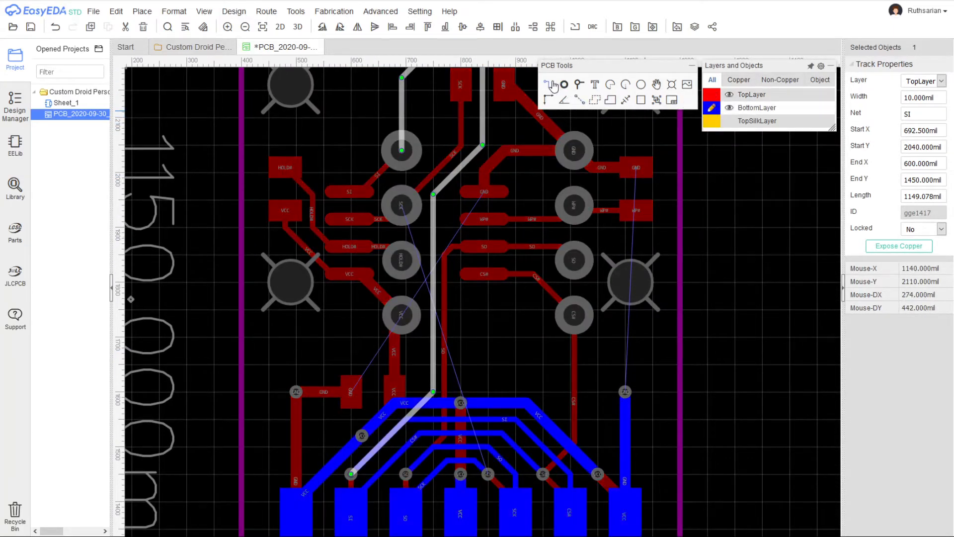
pyautogui.click(553, 87)
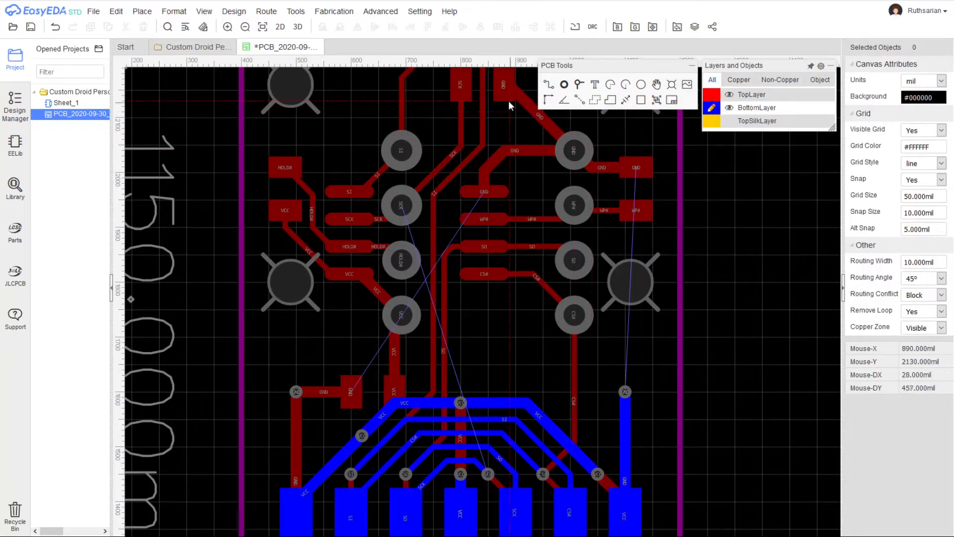
pyautogui.click(400, 203)
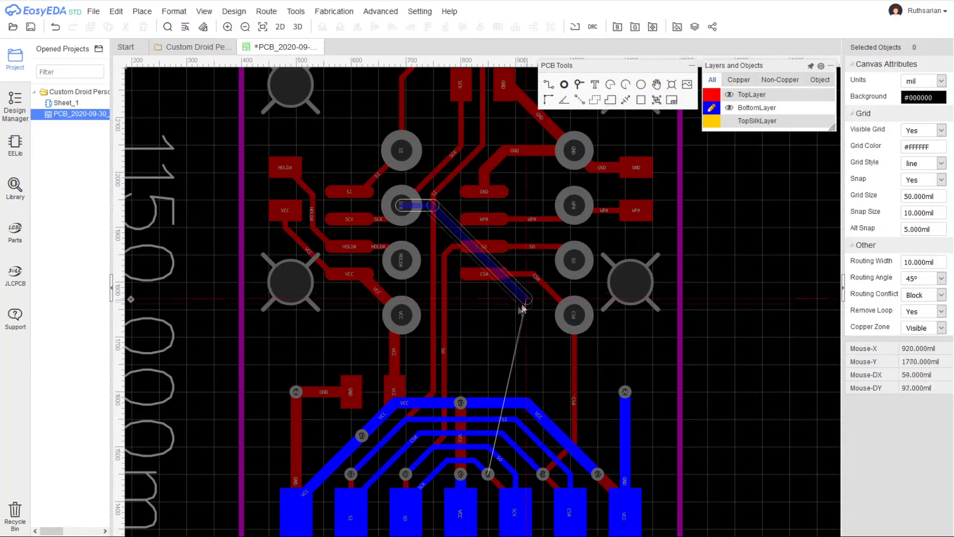
pyautogui.click(488, 336)
pyautogui.rightClick(488, 336)
pyautogui.click(579, 84)
pyautogui.click(488, 337)
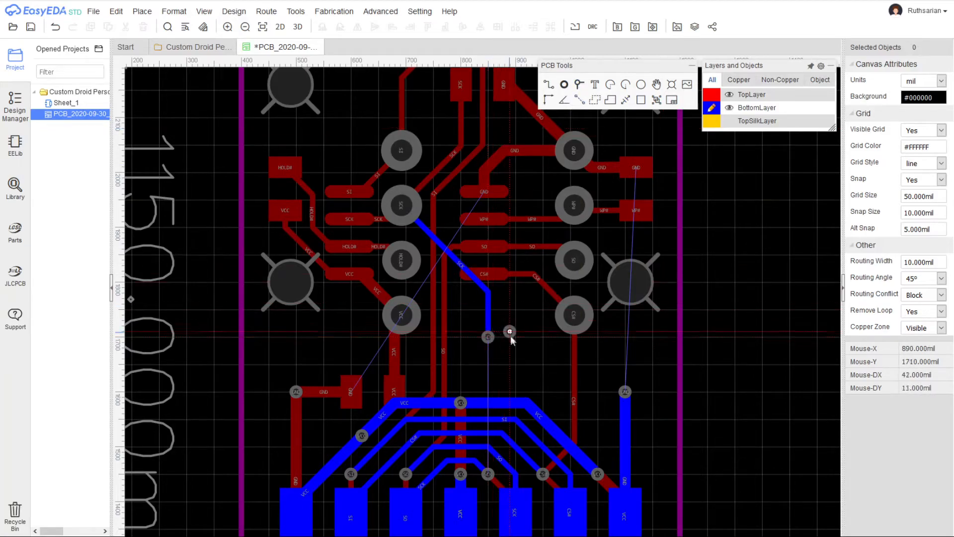
# Route a vertical 10 mil TopLayer track from the new SCK via down to the SCK via above the edge connector
pyautogui.click(733, 93)
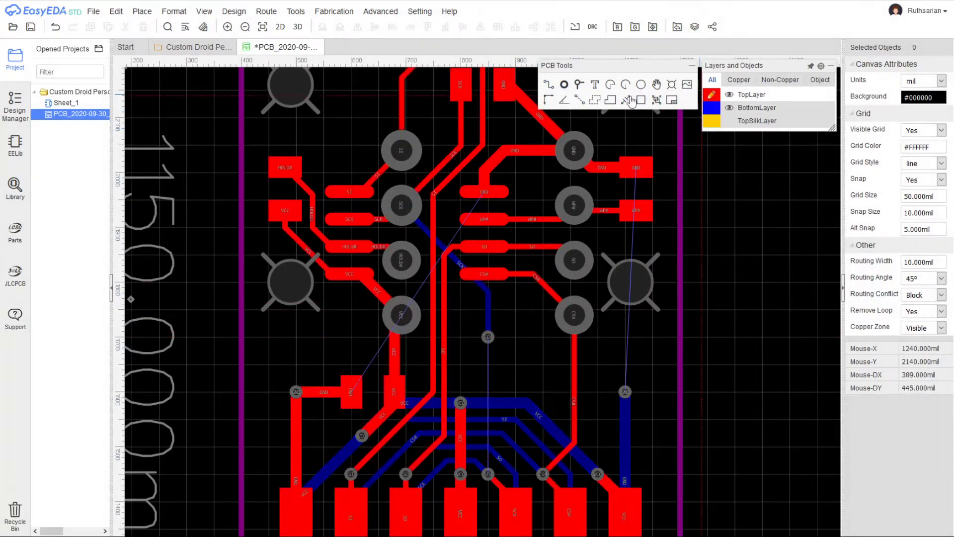
pyautogui.click(487, 337)
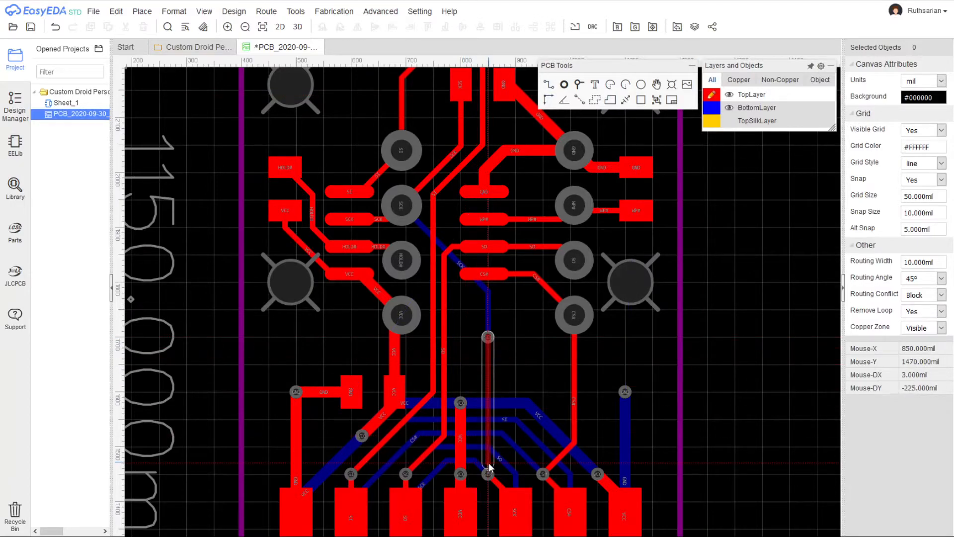
pyautogui.click(487, 473)
pyautogui.rightClick(487, 473)
pyautogui.scroll(-4, 759, 340)
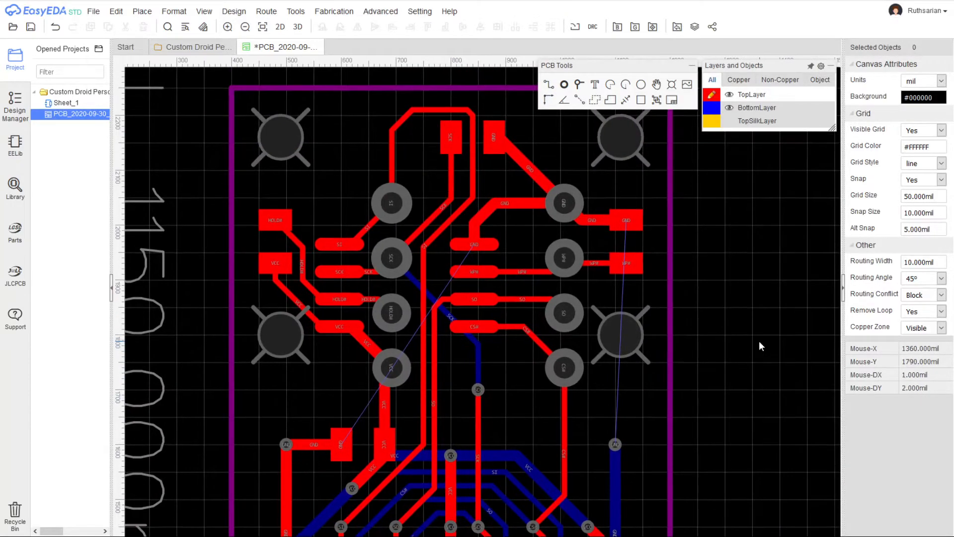
# Draw a BottomLayer GND copper area from X 410 to 1190 mil, spanning Y 2240 mil down to just above the edge connector pads
pyautogui.click(719, 109)
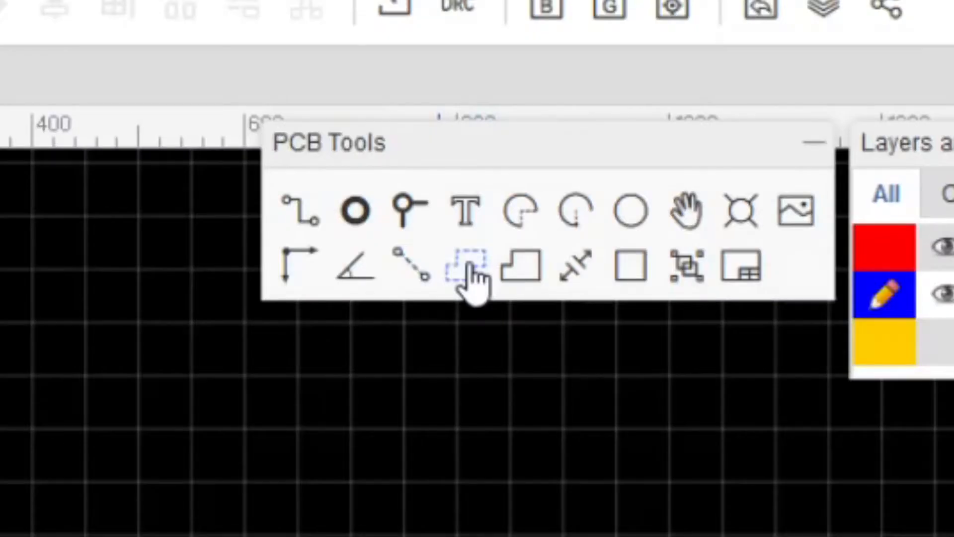
pyautogui.click(470, 268)
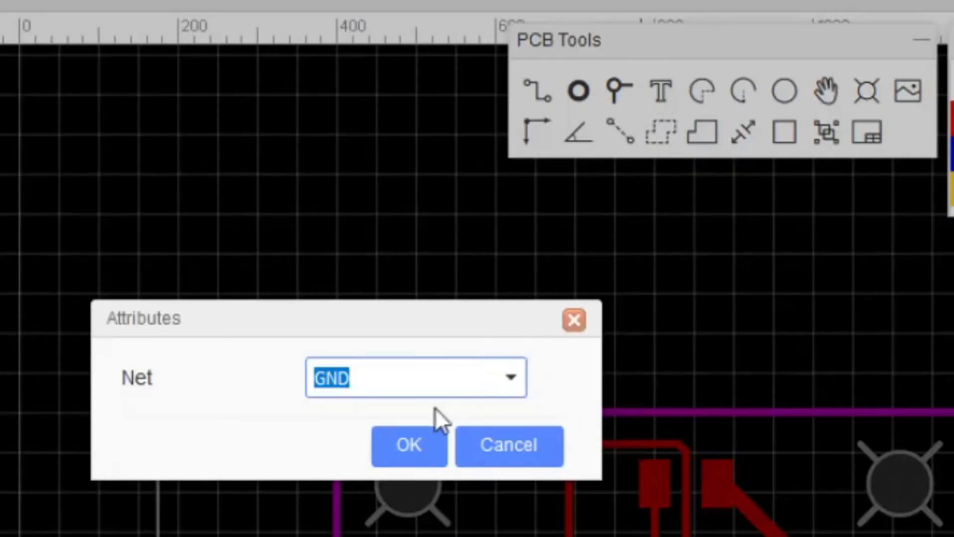
pyautogui.click(393, 444)
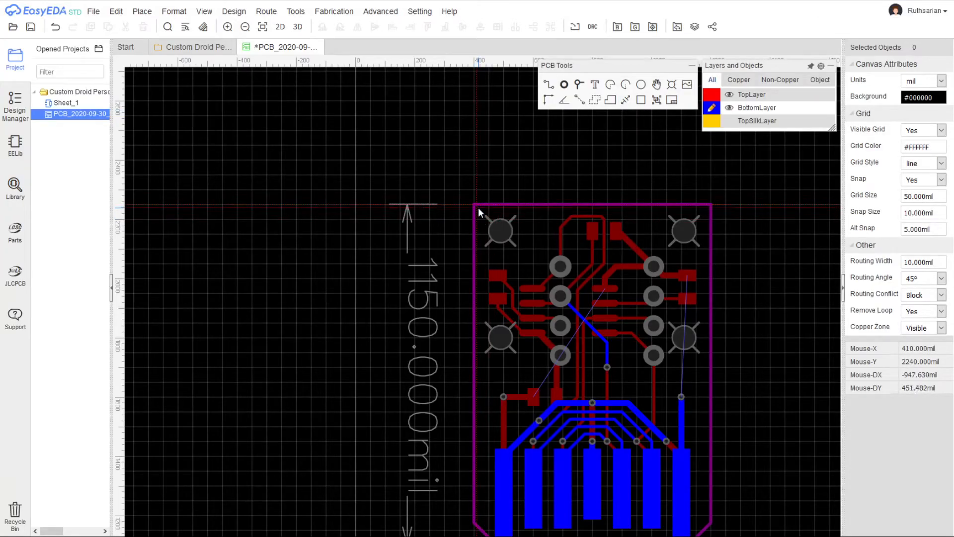
pyautogui.click(478, 207)
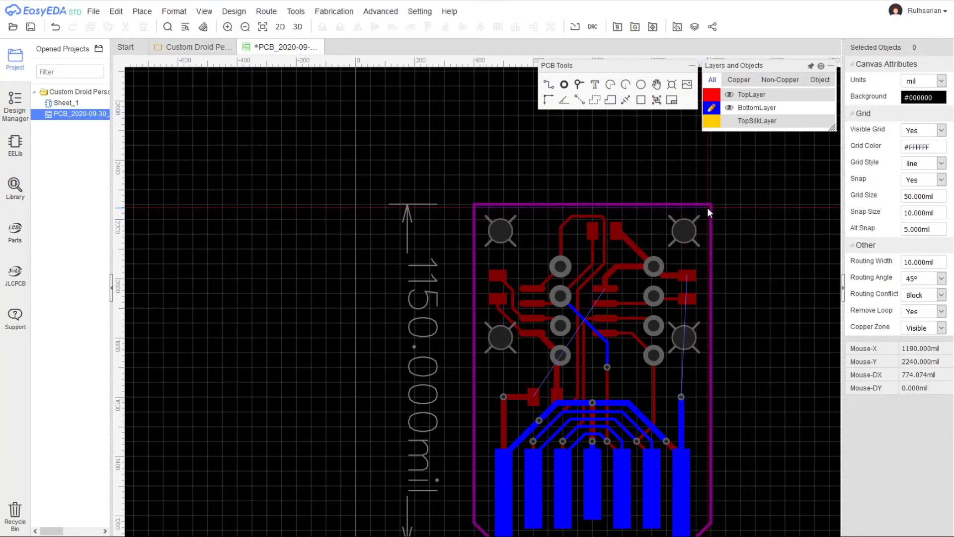
pyautogui.click(705, 446)
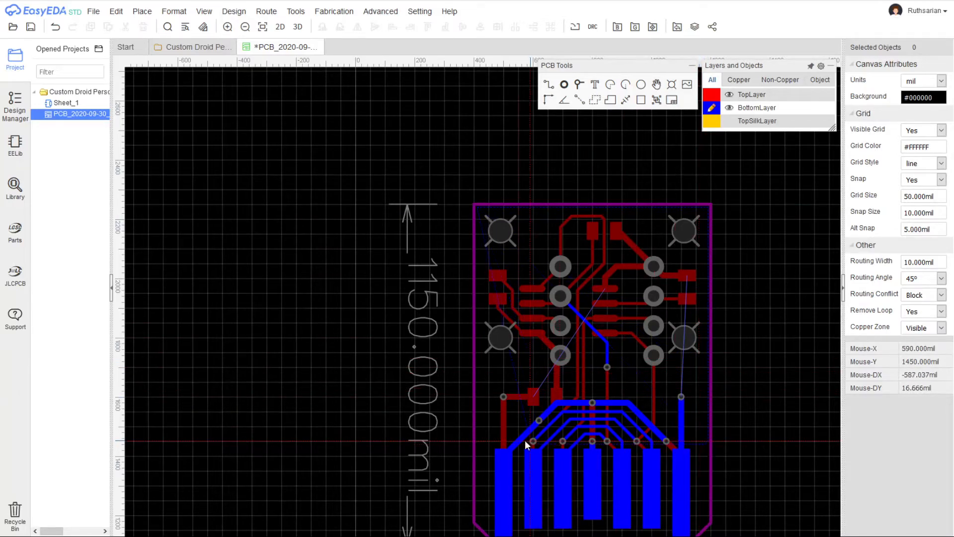
pyautogui.doubleClick(478, 443)
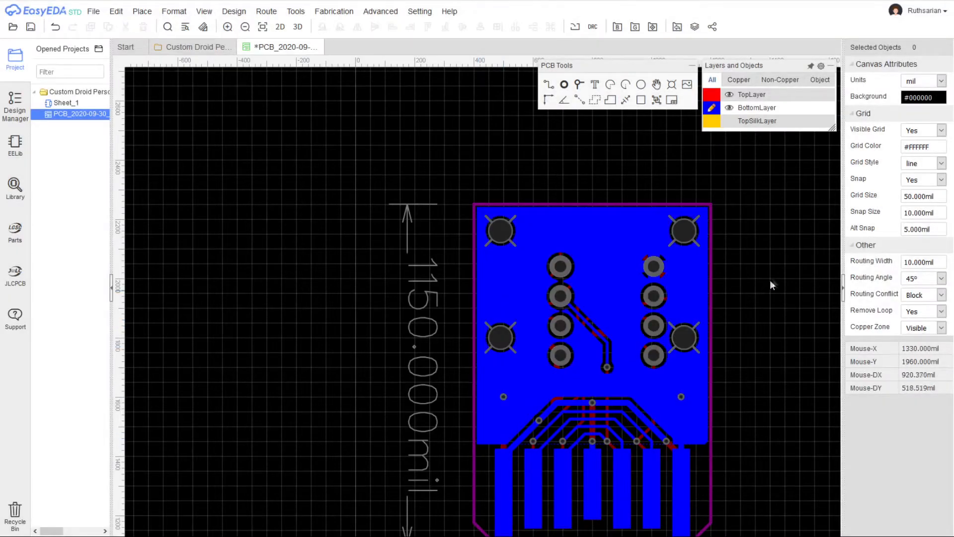
# Inspect how the bottom-layer copper area connects to the DIP's GND pad and clears the other pads and tracks
pyautogui.scroll(2, 734, 323)
pyautogui.moveTo(739, 273); pyautogui.dragTo(744, 293, button='right')
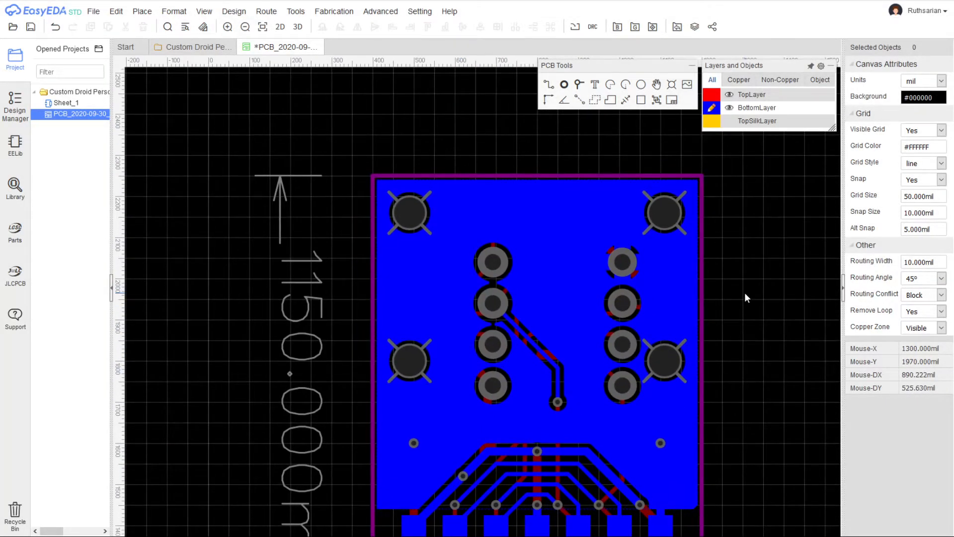
pyautogui.scroll(1, 725, 294)
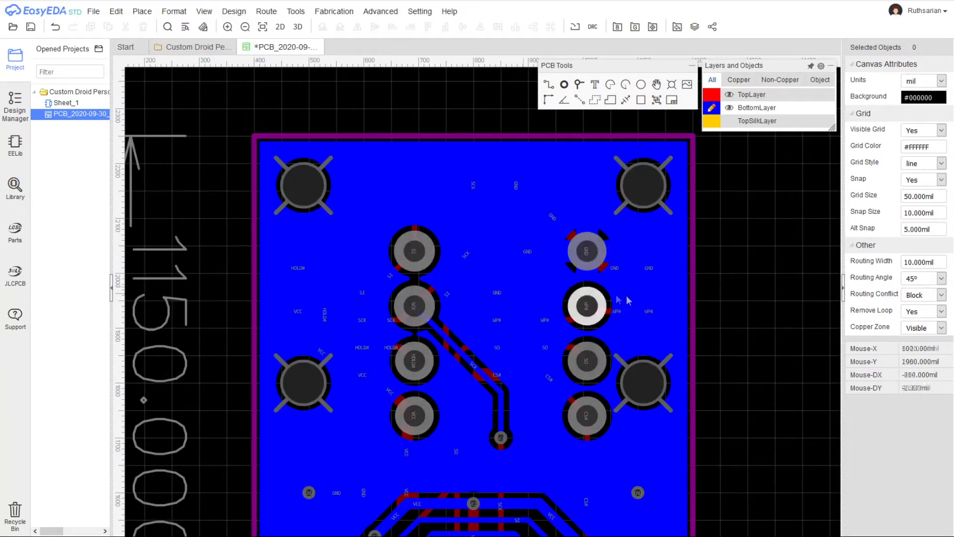
pyautogui.scroll(2, 596, 254)
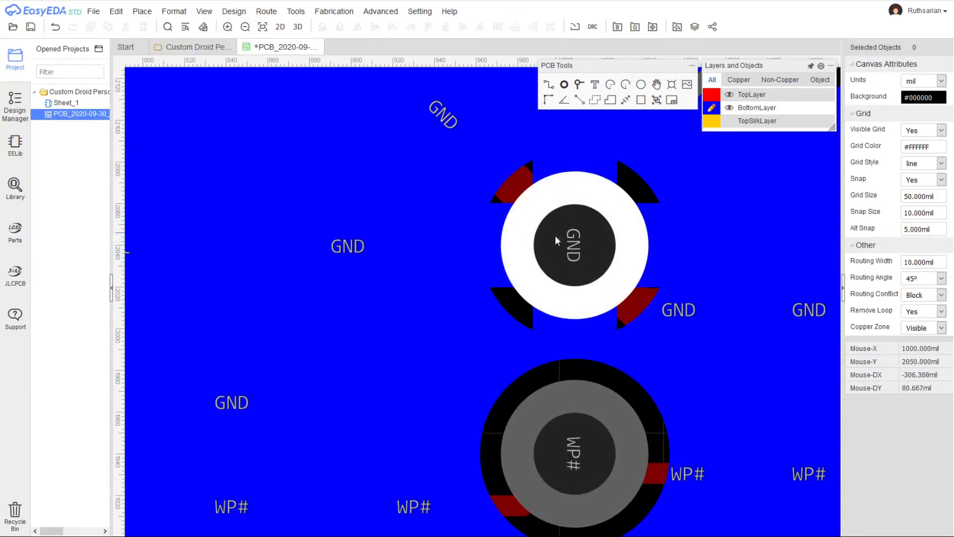
pyautogui.scroll(-2, 555, 235)
pyautogui.scroll(-1, 774, 323)
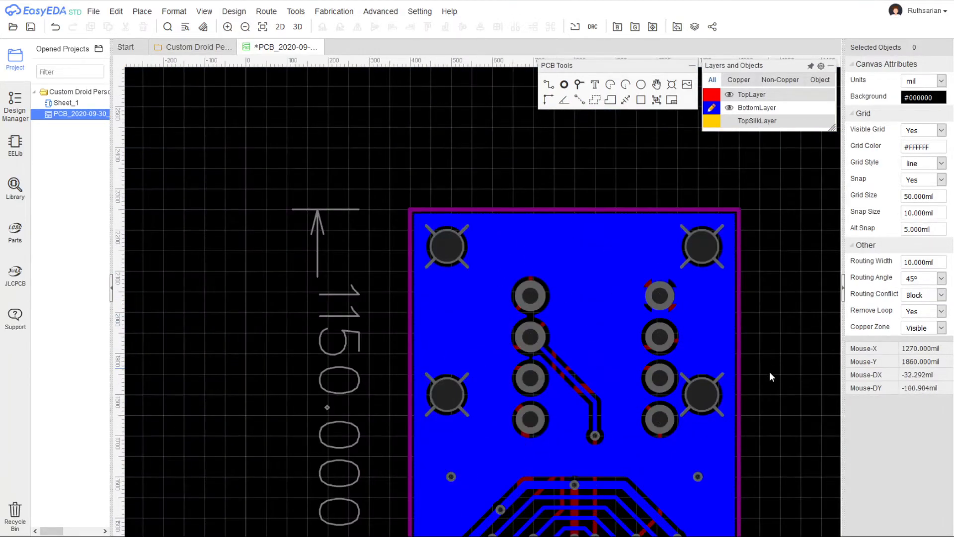
pyautogui.scroll(-3, 771, 376)
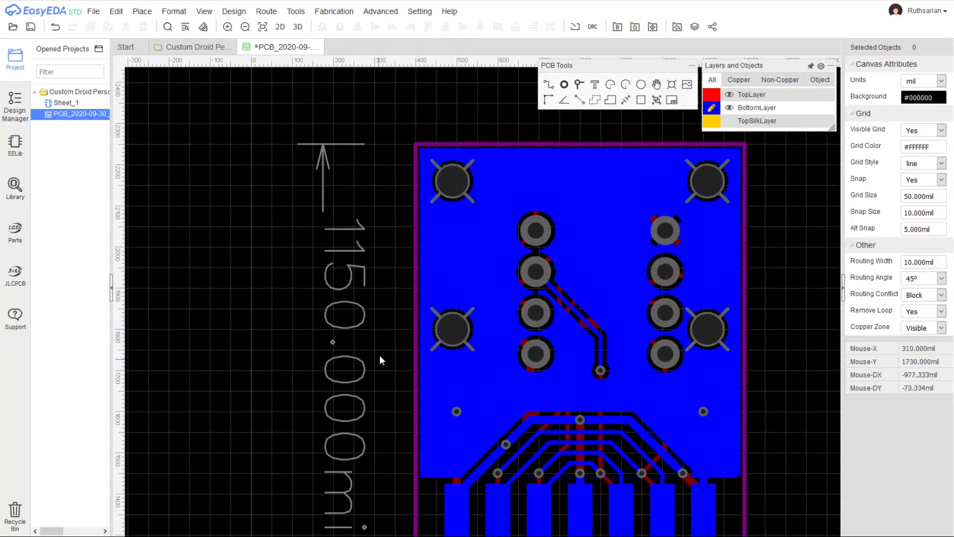
# Make TopLayer the active layer and inspect its tracks over the bottom copper area
pyautogui.scroll(3, 457, 419)
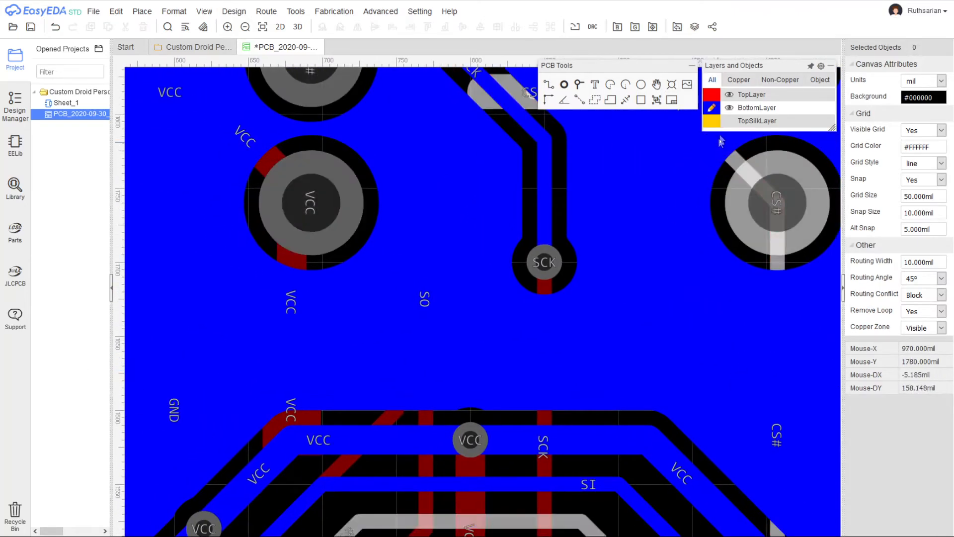
pyautogui.click(711, 94)
pyautogui.scroll(-6, 455, 291)
pyautogui.scroll(3, 653, 300)
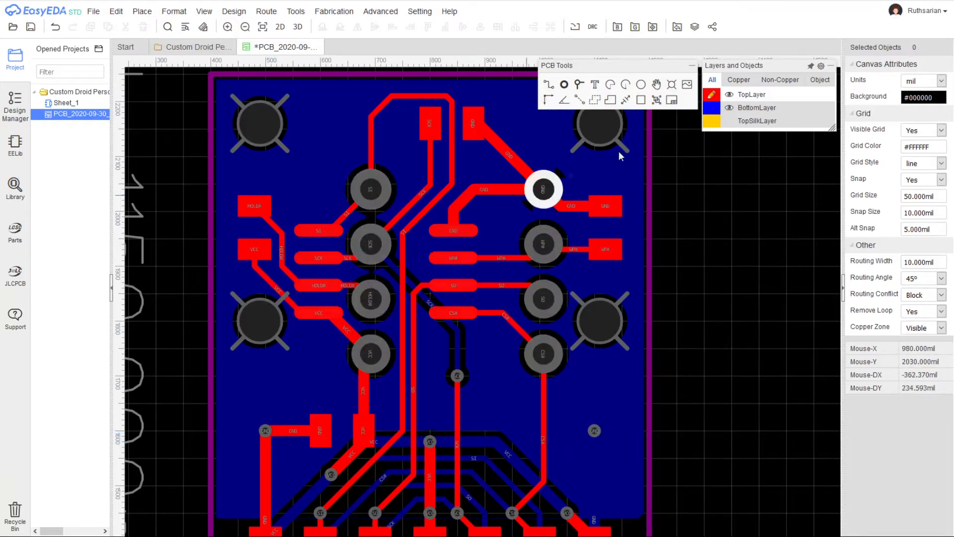
pyautogui.moveTo(640, 178); pyautogui.dragTo(685, 231, button='right')
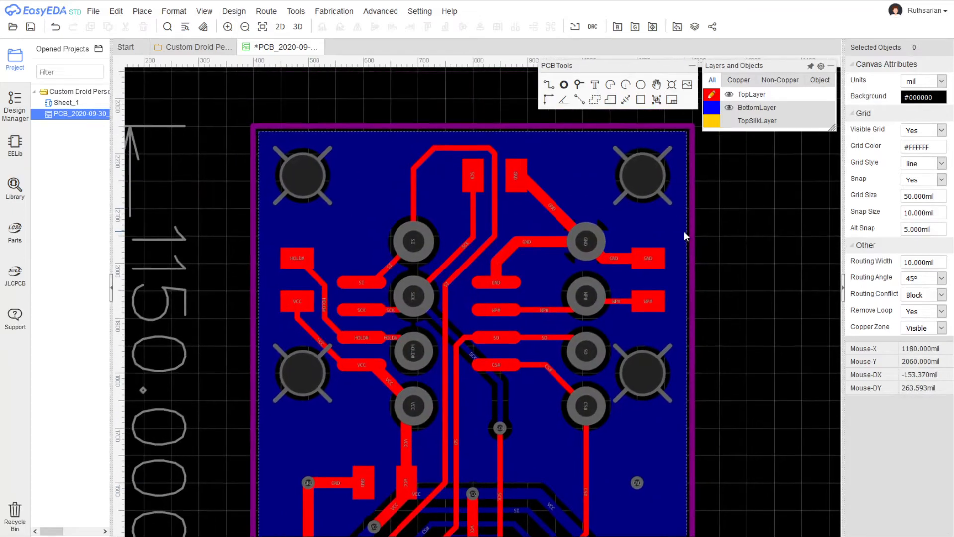
# Try placing vias on the VCC track below the VCC pad, the GND pad beside the DIP and the GND track's bend
pyautogui.click(579, 86)
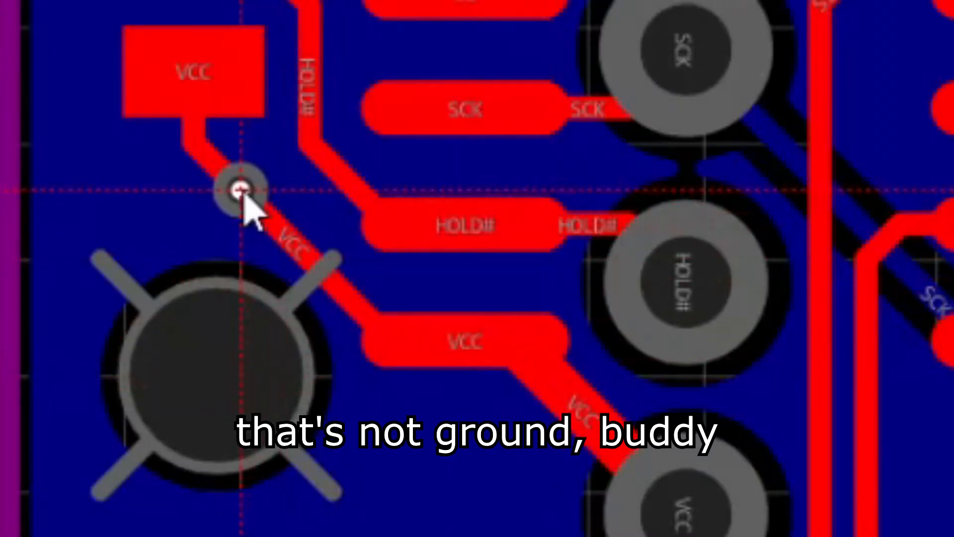
pyautogui.click(240, 191)
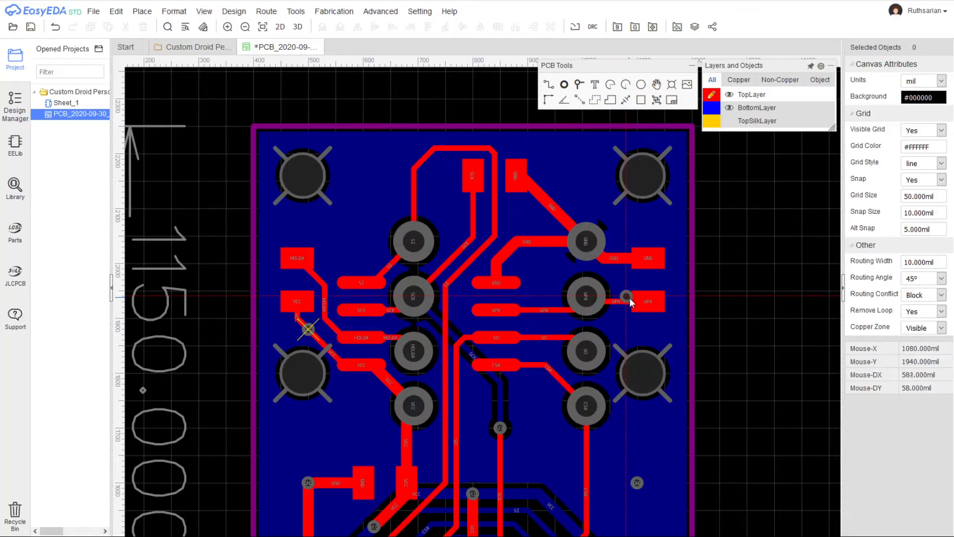
pyautogui.click(651, 258)
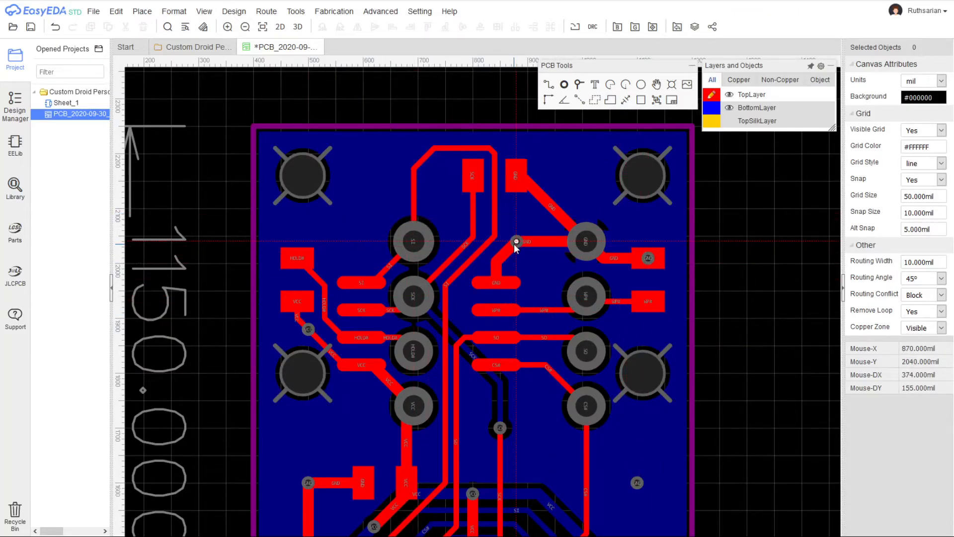
pyautogui.click(516, 242)
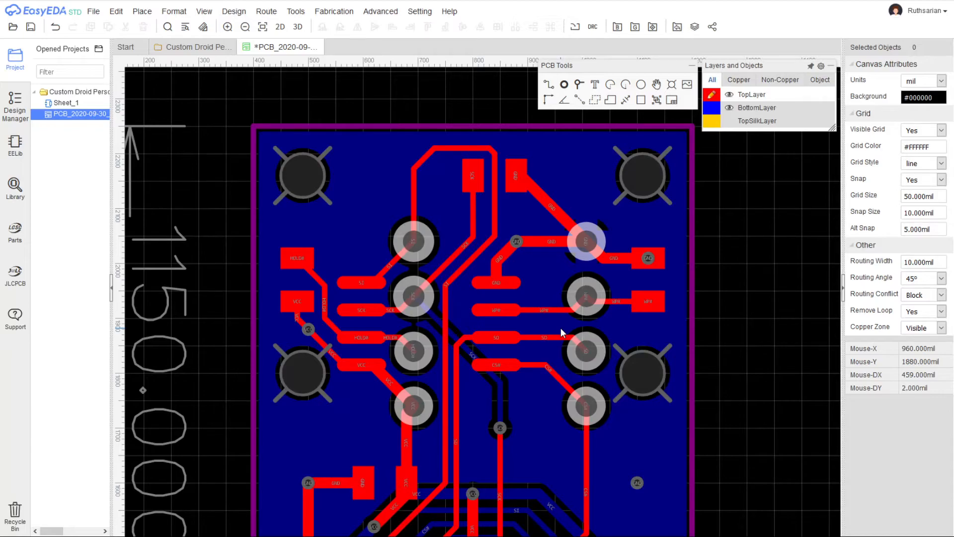
# Undo the vias just placed on the VCC track, GND pad and GND track
pyautogui.hotkey('ctrl', 'z')
pyautogui.hotkey('ctrl', 'z')
pyautogui.hotkey('ctrl', 'z')
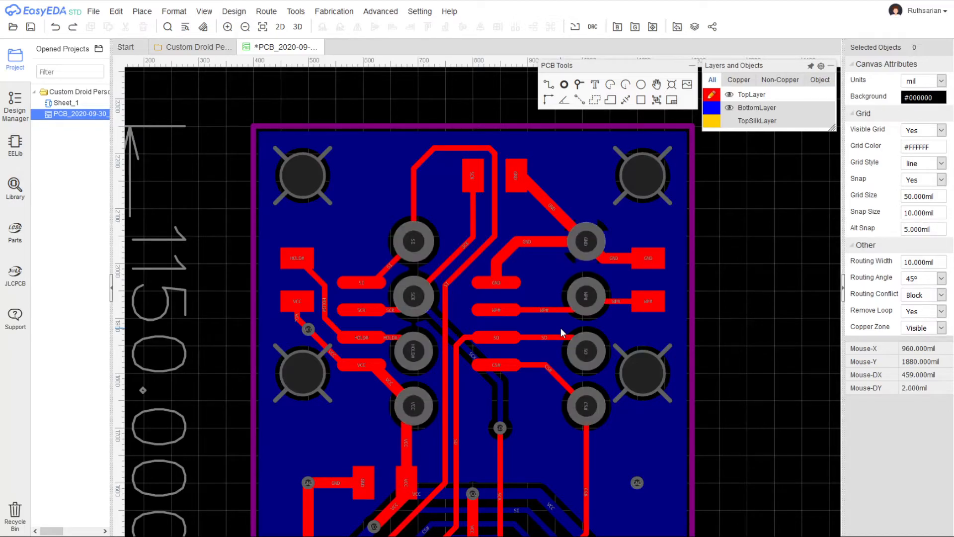
pyautogui.hotkey('ctrl', 'z')
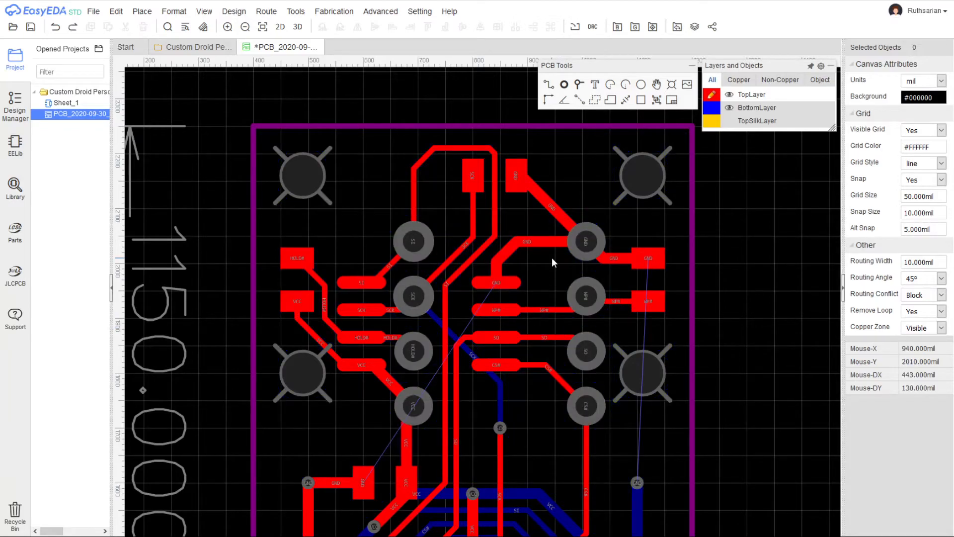
# Save the PCB and open its 3D view
pyautogui.hotkey('ctrl', 's')
pyautogui.click(203, 11)
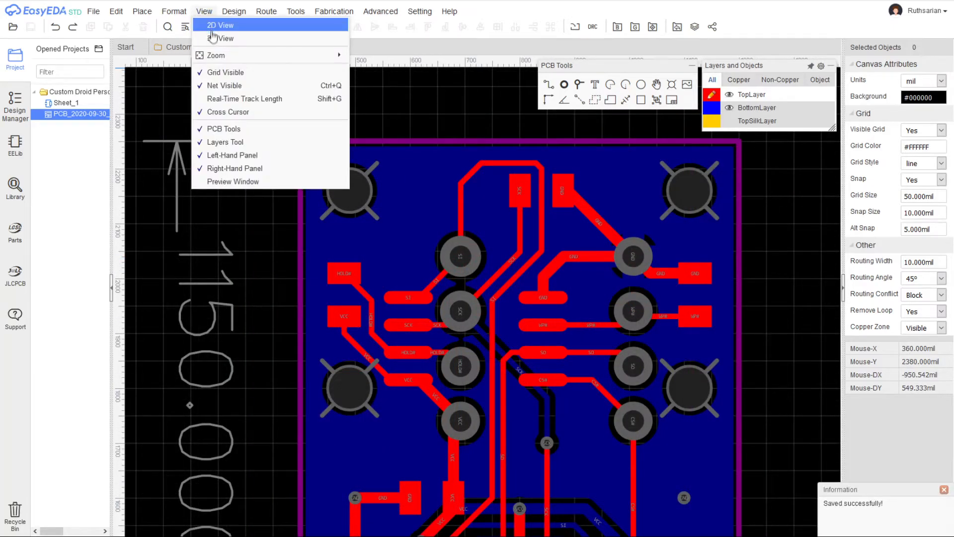
pyautogui.click(214, 39)
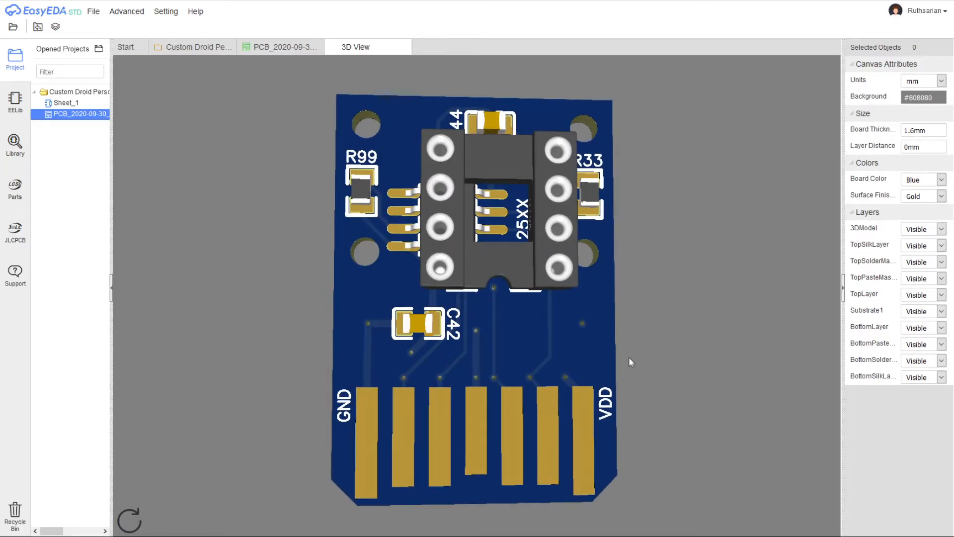
# Set the 3DModel layer to Invisible and turn the board over to its bottom side
pyautogui.click(922, 231)
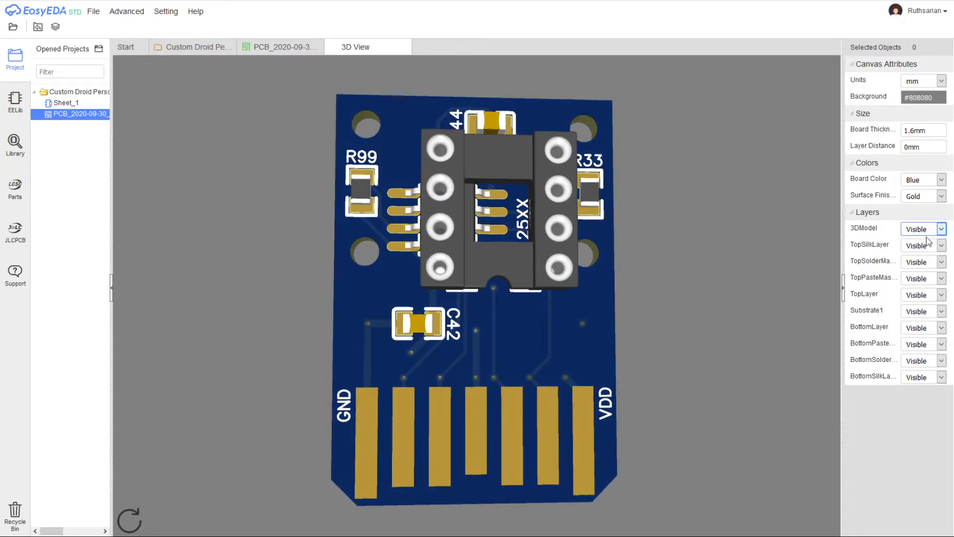
pyautogui.click(927, 255)
pyautogui.moveTo(463, 294); pyautogui.dragTo(596, 340)
pyautogui.moveTo(198, 351); pyautogui.dragTo(661, 347)
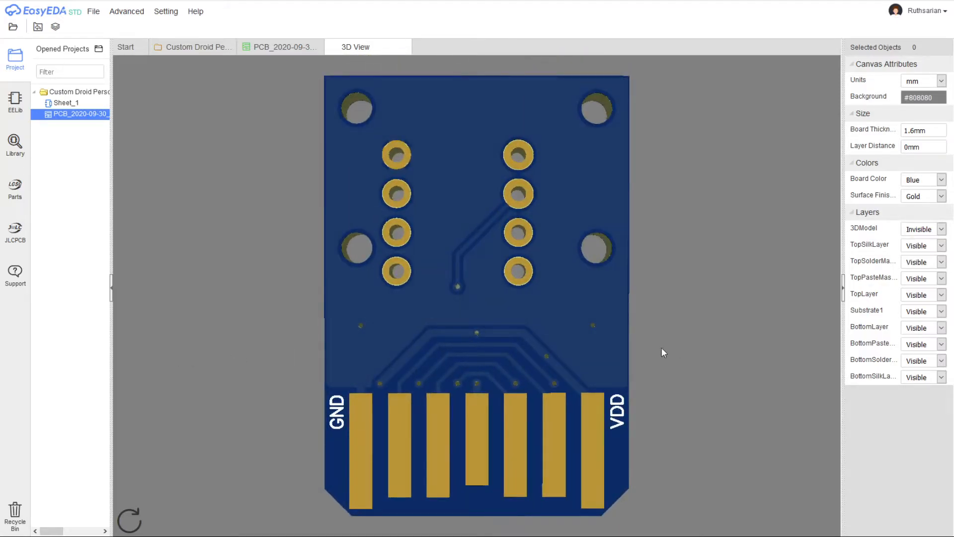
# Examine the bottom and top sides of the bare board in 3D and close the 3D view
pyautogui.moveTo(506, 366); pyautogui.dragTo(525, 337)
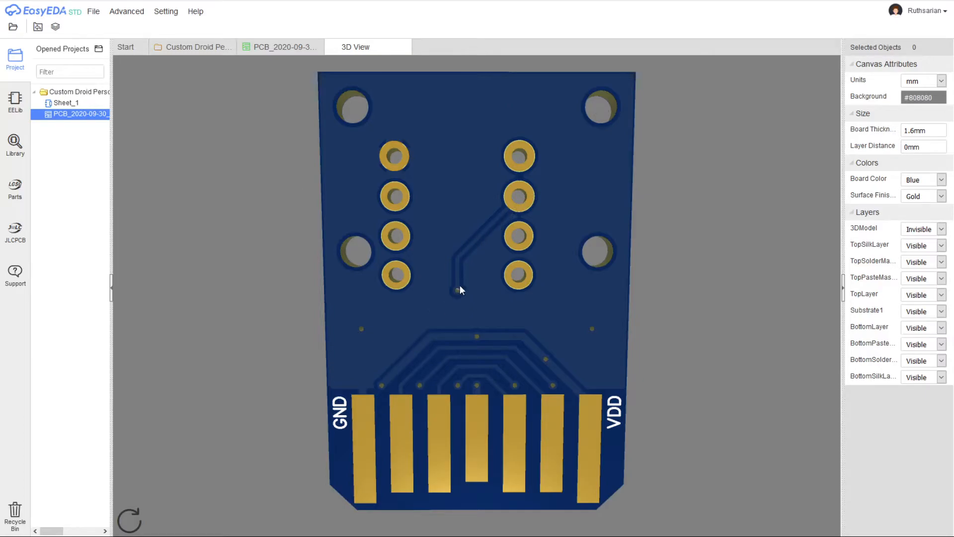
pyautogui.moveTo(457, 385); pyautogui.dragTo(472, 428)
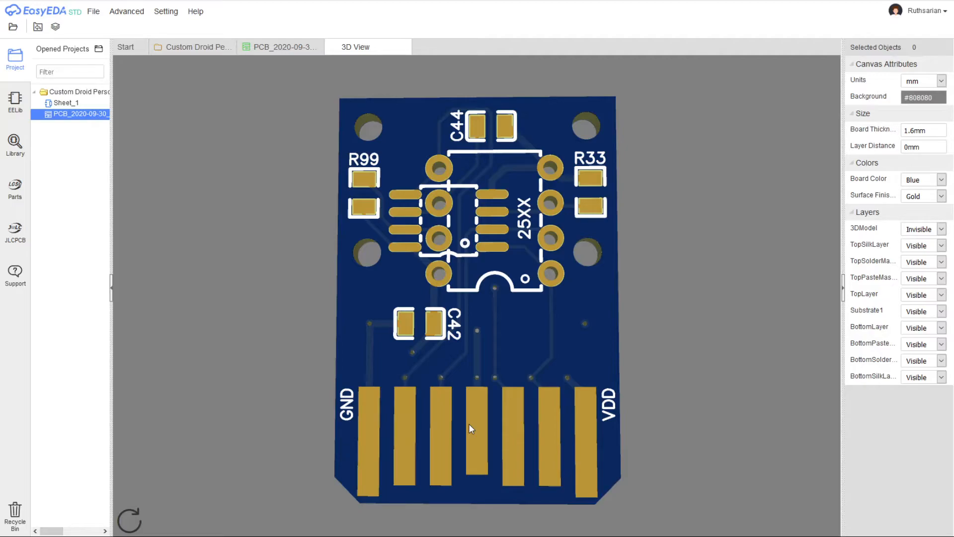
pyautogui.moveTo(544, 292); pyautogui.dragTo(430, 346)
pyautogui.moveTo(456, 361); pyautogui.dragTo(469, 359)
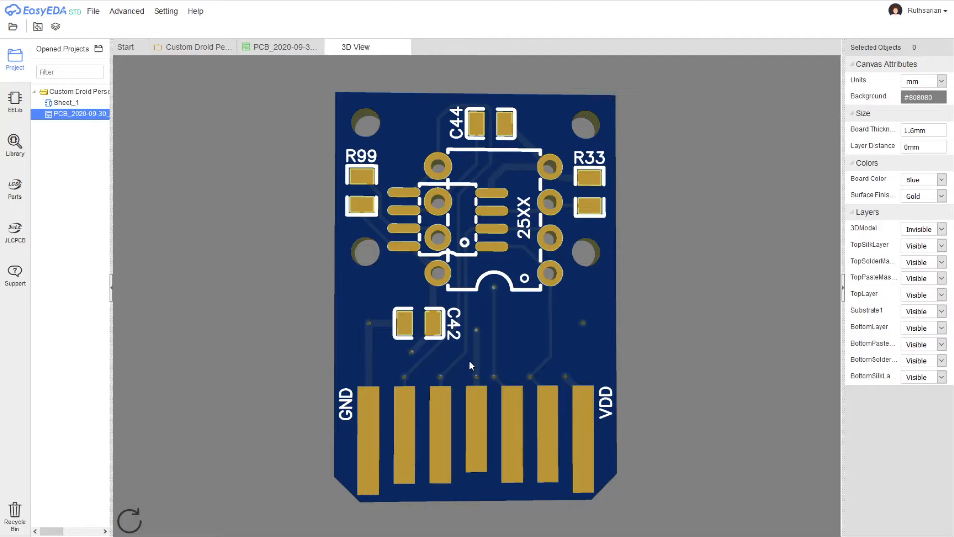
pyautogui.moveTo(469, 360); pyautogui.dragTo(619, 368)
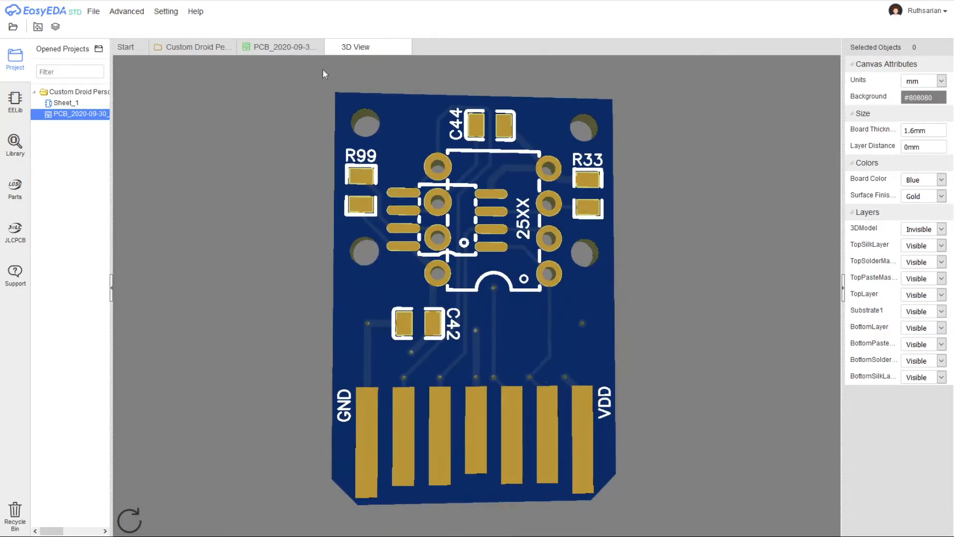
pyautogui.click(406, 47)
# Set the copper zone to Invisible and inspect the board's top and bottom tracks and vias
pyautogui.scroll(-5, 404, 216)
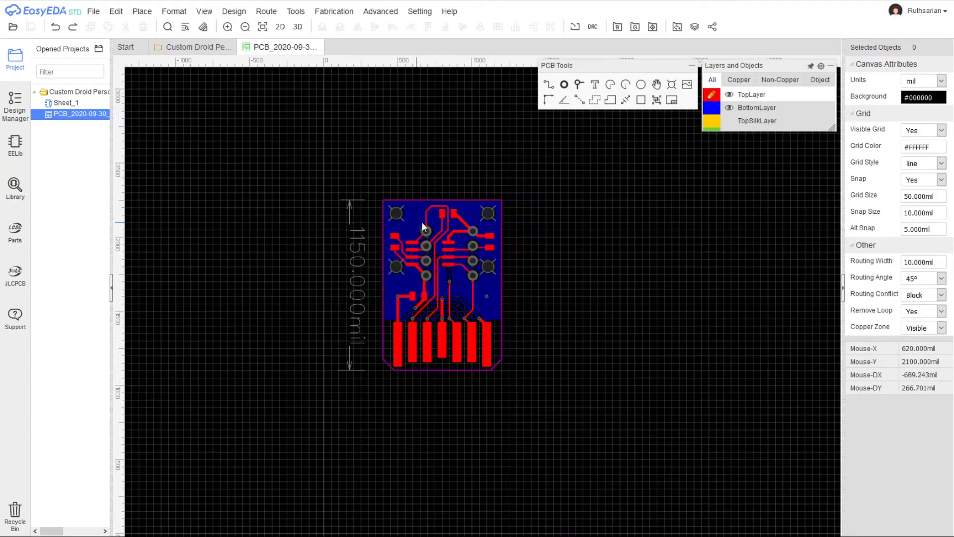
pyautogui.scroll(3, 421, 222)
pyautogui.moveTo(482, 325); pyautogui.dragTo(681, 286, button='right')
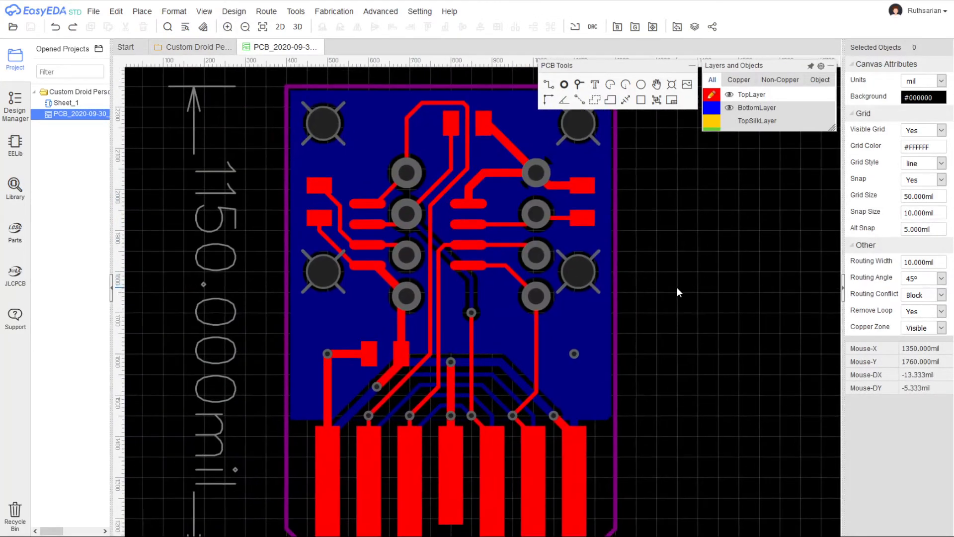
pyautogui.hotkey('shift', 'm')
pyautogui.moveTo(643, 227); pyautogui.dragTo(707, 237, button='right')
pyautogui.scroll(5, 498, 300)
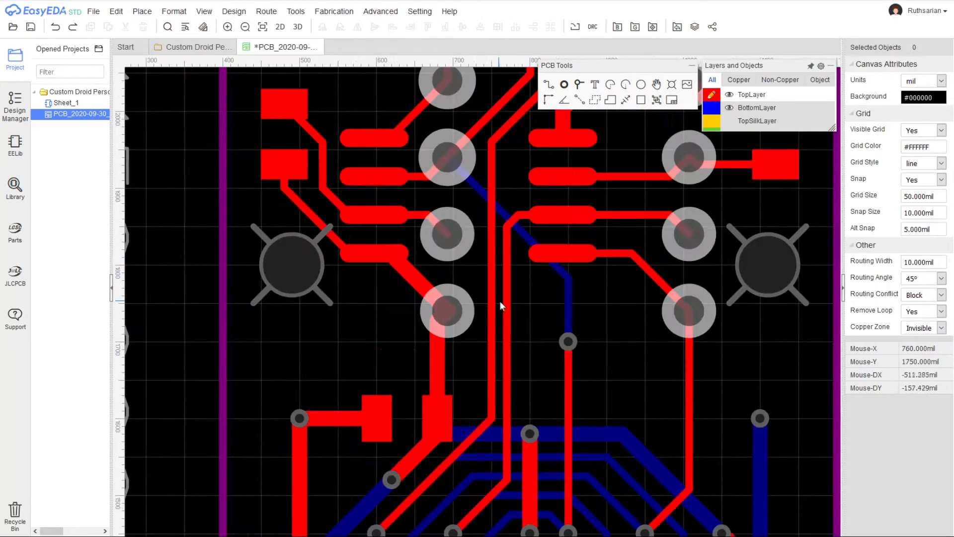
pyautogui.scroll(-7, 605, 252)
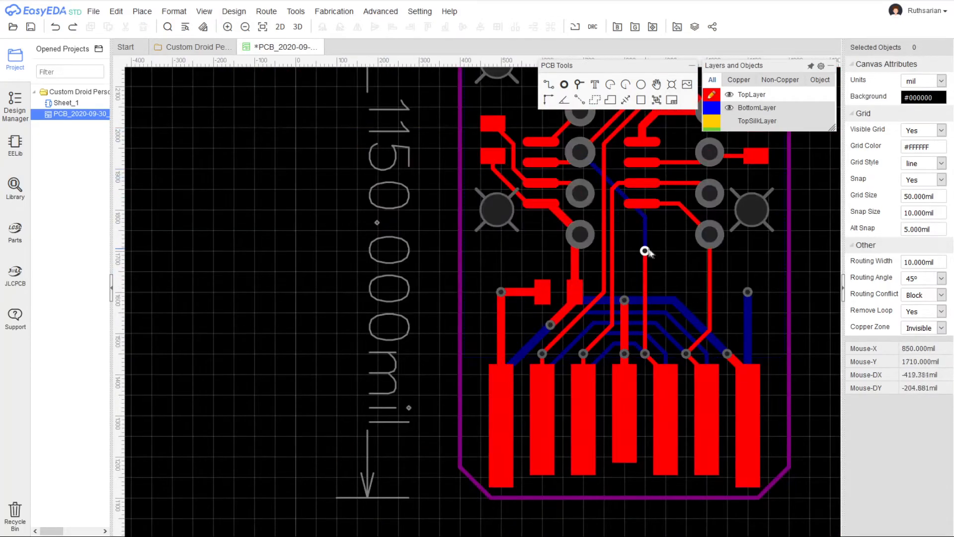
pyautogui.scroll(2, 634, 315)
pyautogui.moveTo(634, 315); pyautogui.dragTo(622, 347, button='right')
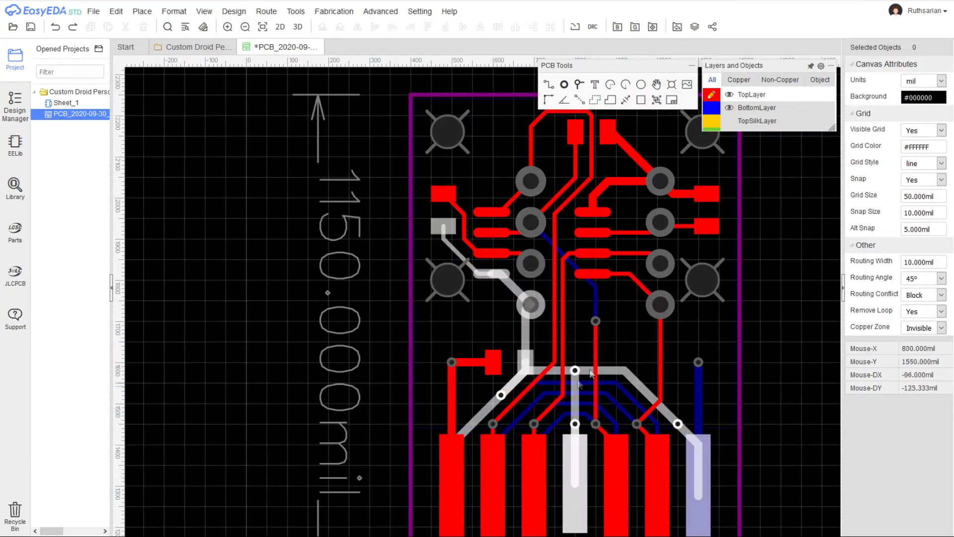
# Hide TopLayer to examine the bottom tracks alone, and show it again to compare the SCK, SO and CS# routing
pyautogui.click(729, 95)
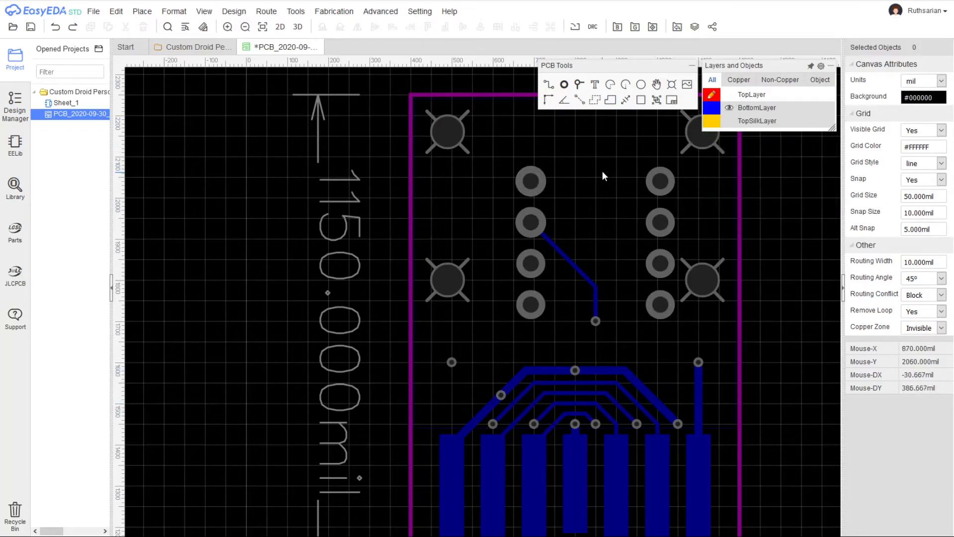
pyautogui.moveTo(601, 170); pyautogui.dragTo(524, 261, button='right')
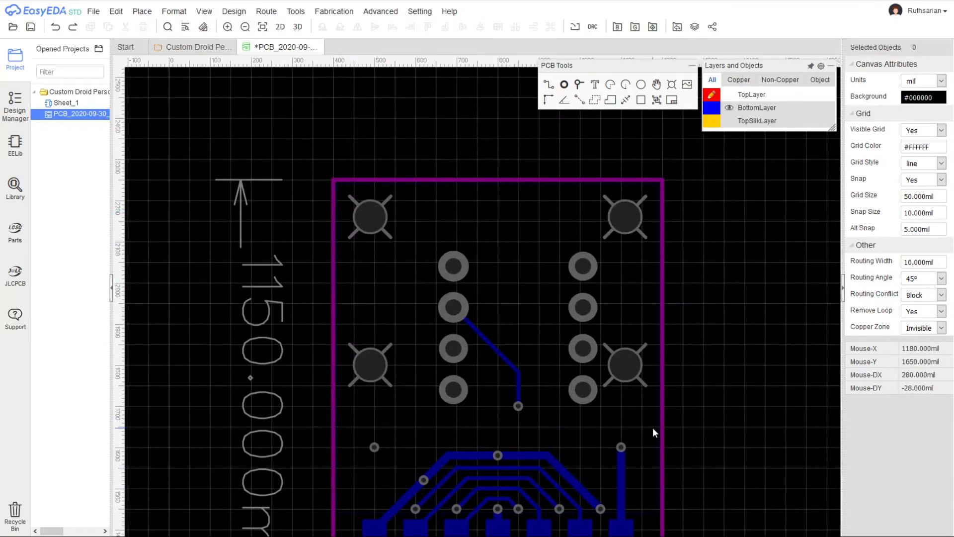
pyautogui.moveTo(727, 114)
pyautogui.click(729, 95)
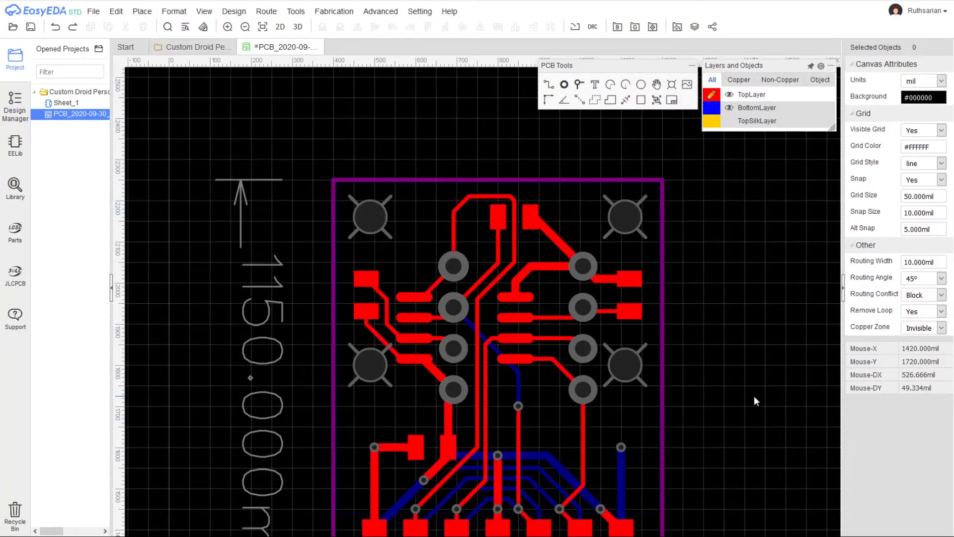
pyautogui.moveTo(753, 396); pyautogui.dragTo(777, 352, button='right')
pyautogui.scroll(3, 527, 344)
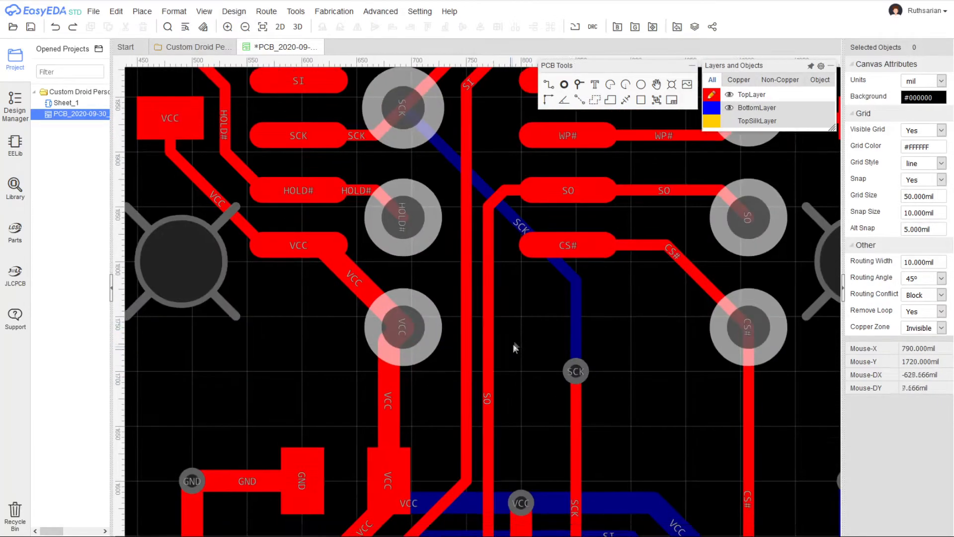
pyautogui.scroll(-2, 513, 339)
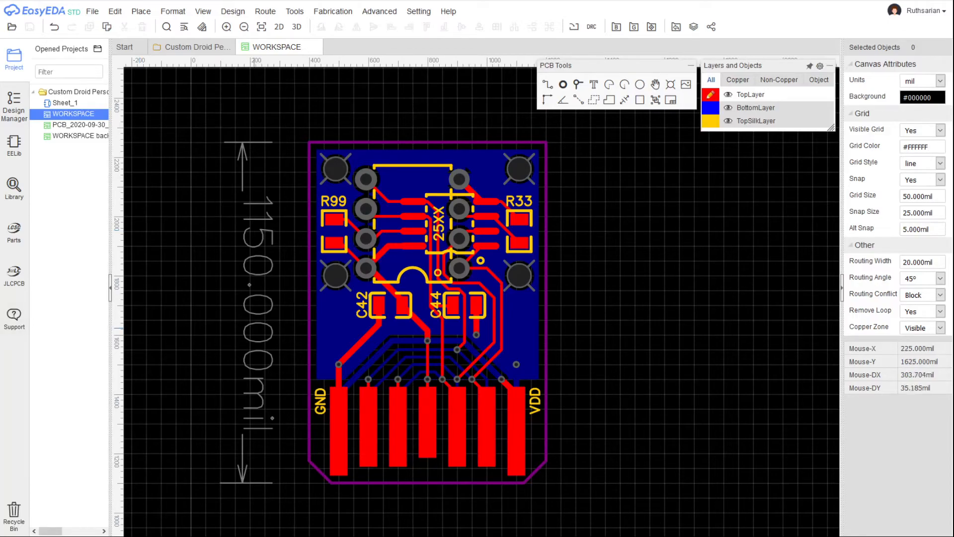
# Make BottomLayer active in the WORKSPACE board and hide TopSilkLayer to examine its copper area and tracks
pyautogui.scroll(1, 620, 336)
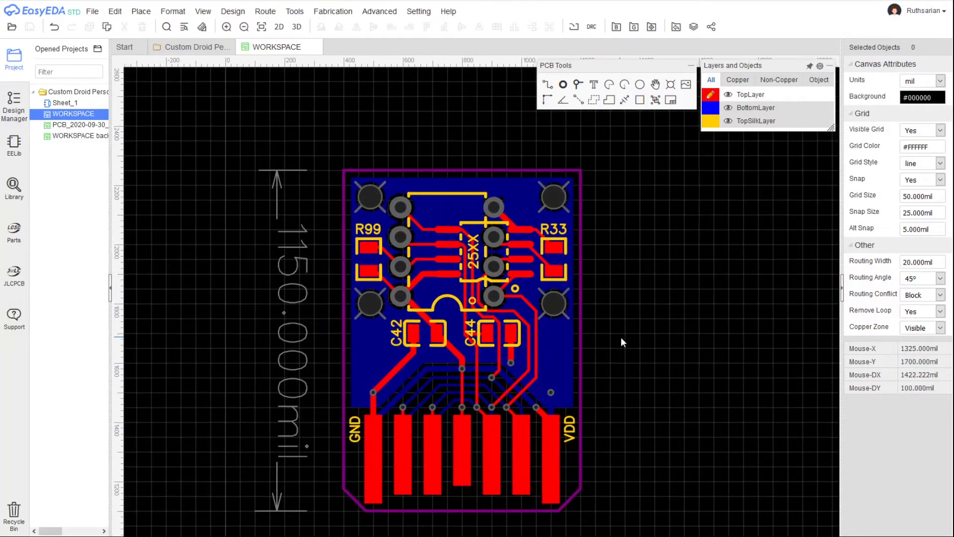
pyautogui.scroll(1, 630, 338)
pyautogui.moveTo(621, 342); pyautogui.dragTo(708, 370, button='right')
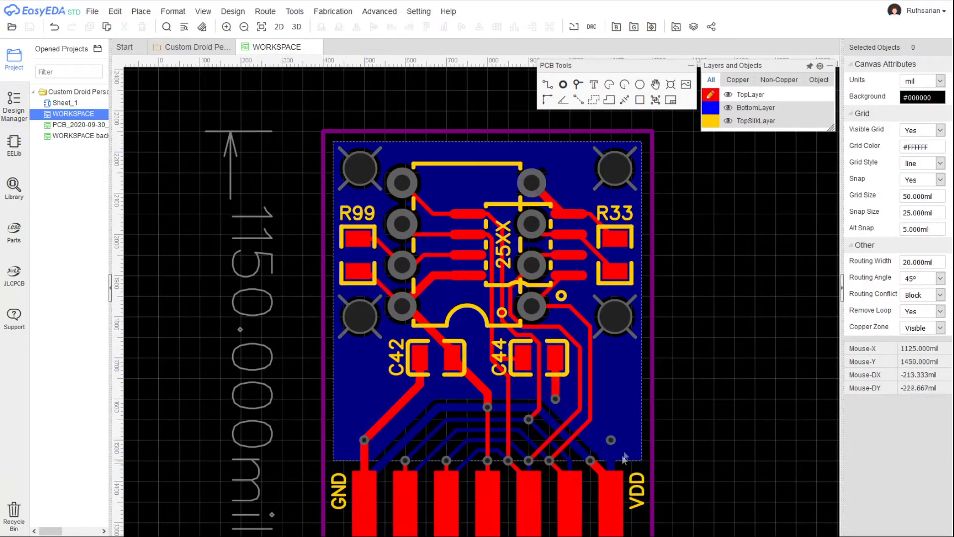
pyautogui.moveTo(709, 110)
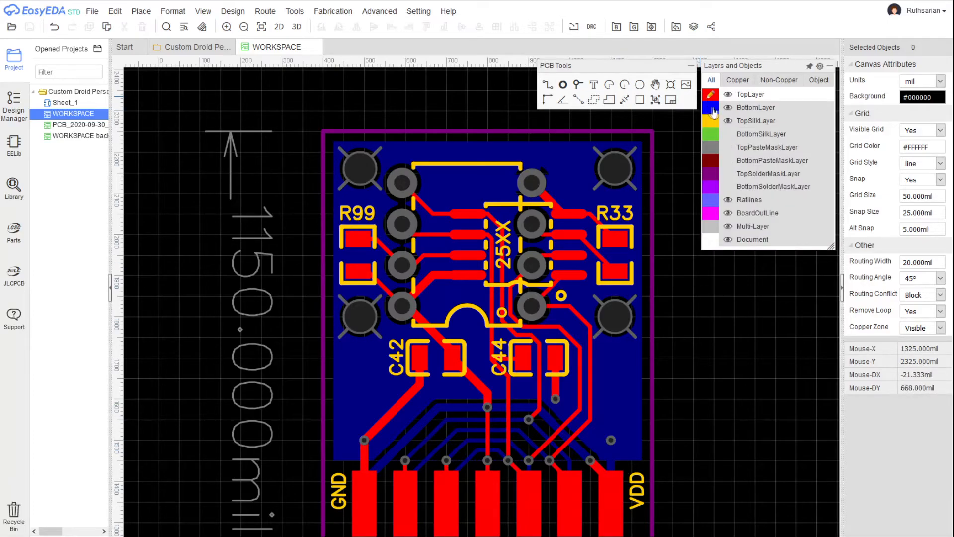
pyautogui.click(708, 108)
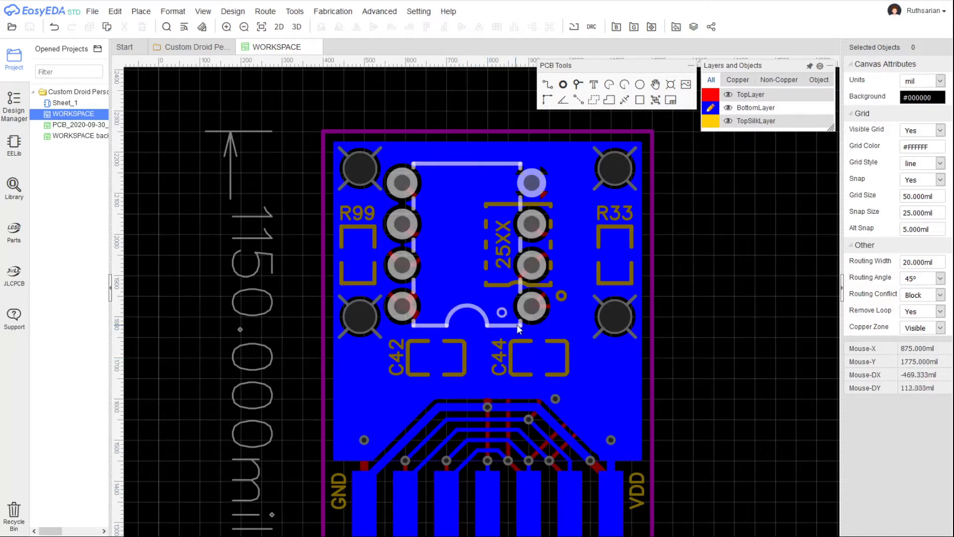
pyautogui.click(727, 121)
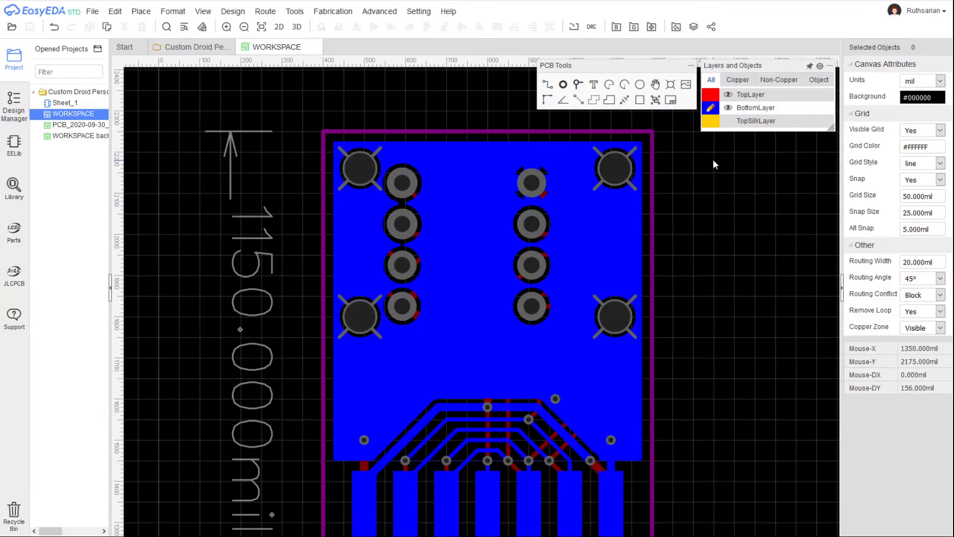
# Make TopLayer active in the WORKSPACE board and show TopSilkLayer again to examine the top-side routing
pyautogui.click(710, 94)
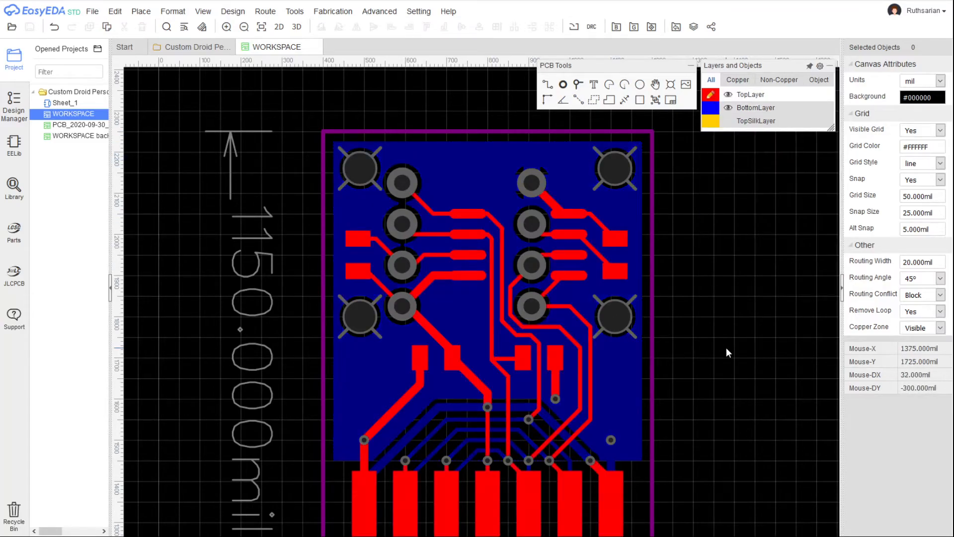
pyautogui.click(728, 121)
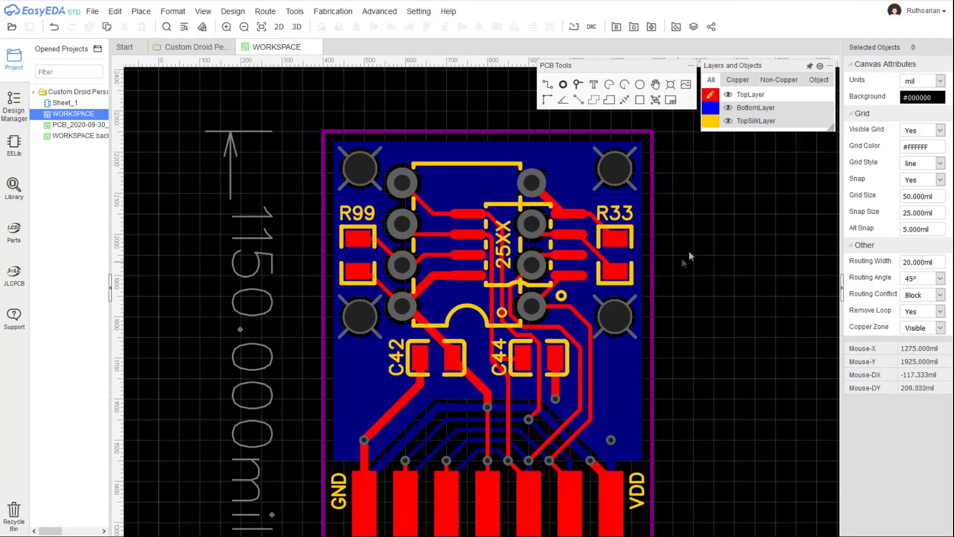
pyautogui.moveTo(715, 112)
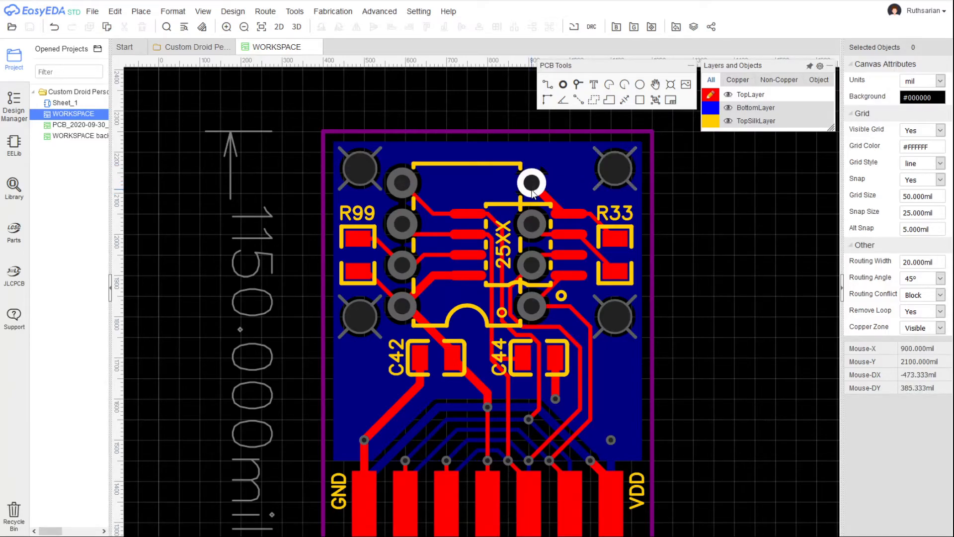
# Examine the WORKSPACE board's GND connections and the tracks running from the 25XX footprints, R33, R99, C42 and C44 to the edge contacts
pyautogui.scroll(3, 533, 193)
pyautogui.scroll(-2, 560, 190)
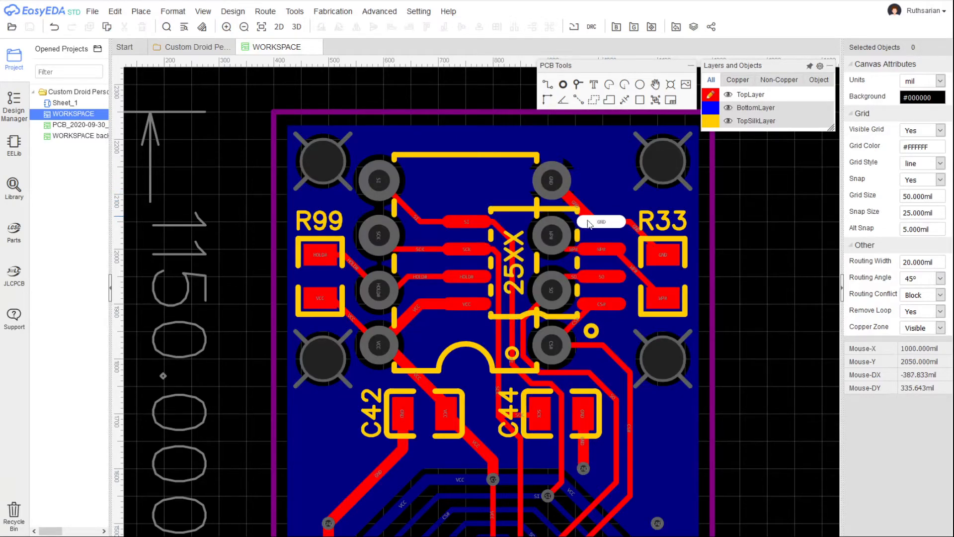
pyautogui.moveTo(751, 462); pyautogui.dragTo(757, 366, button='right')
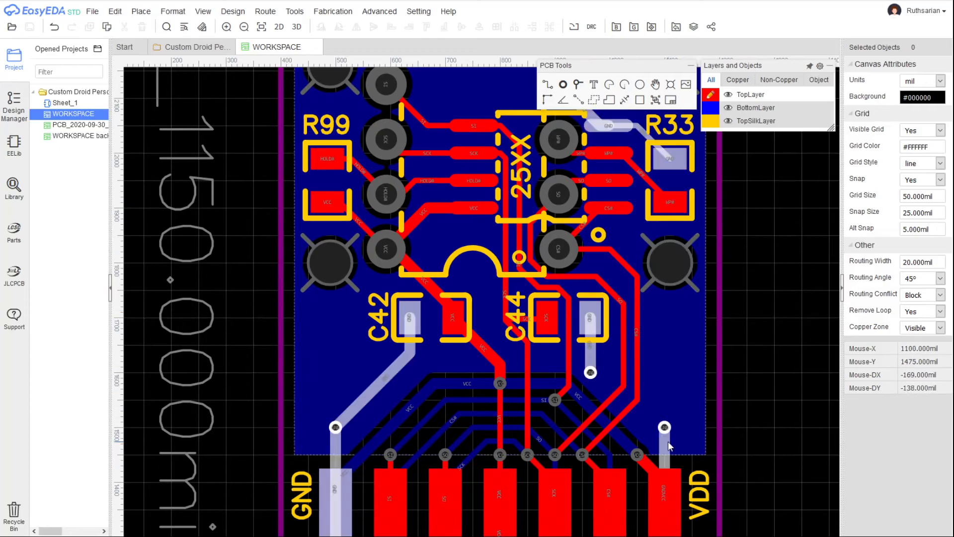
pyautogui.moveTo(754, 327); pyautogui.dragTo(763, 437, button='right')
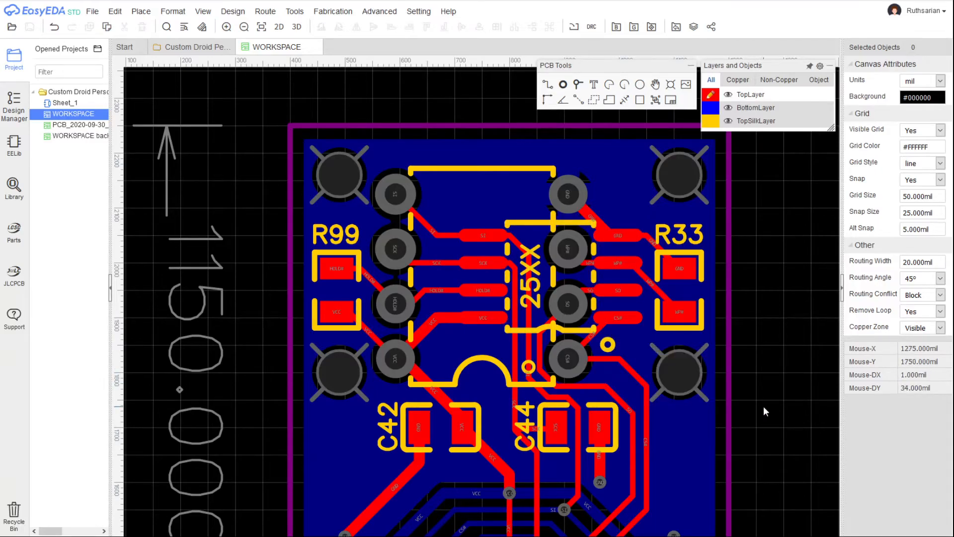
pyautogui.moveTo(765, 411); pyautogui.dragTo(714, 339, button='right')
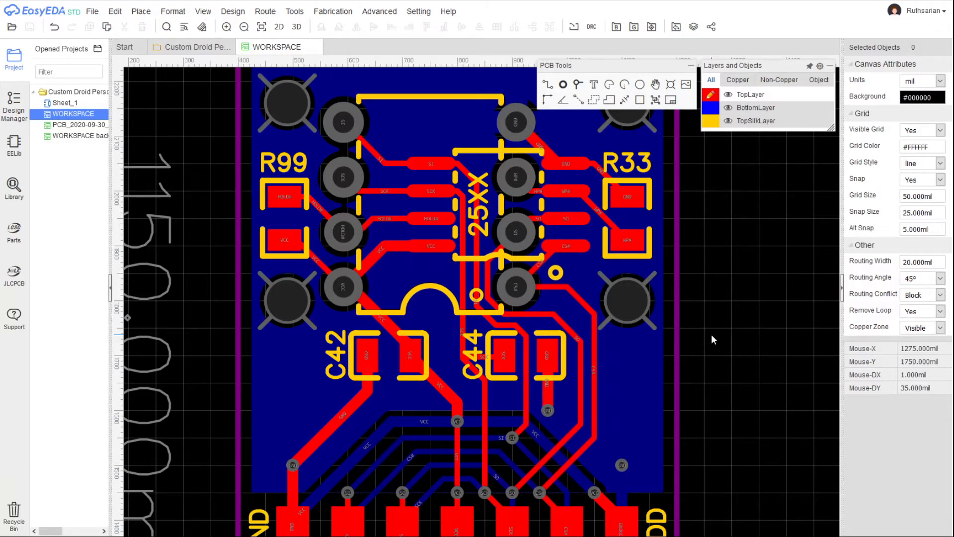
pyautogui.scroll(-3, 698, 315)
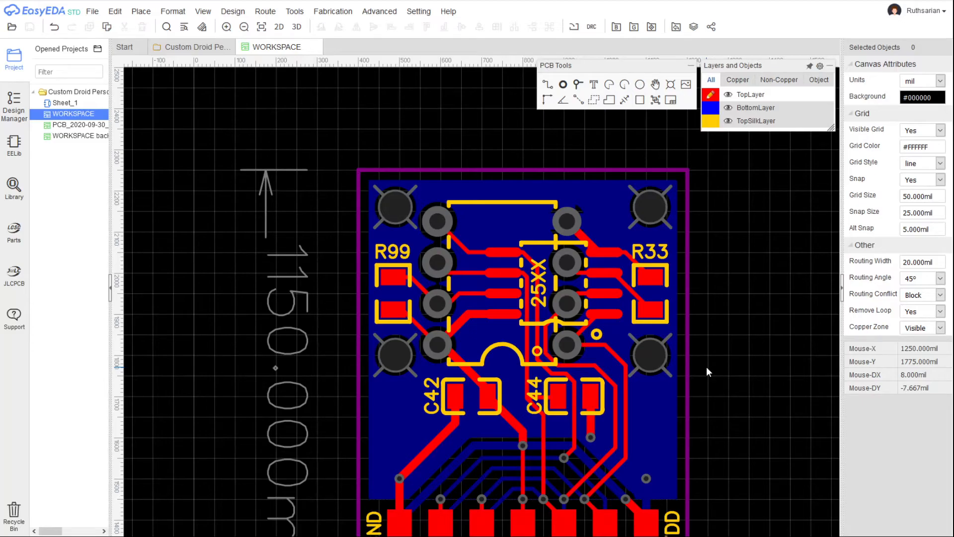
pyautogui.scroll(2, 708, 371)
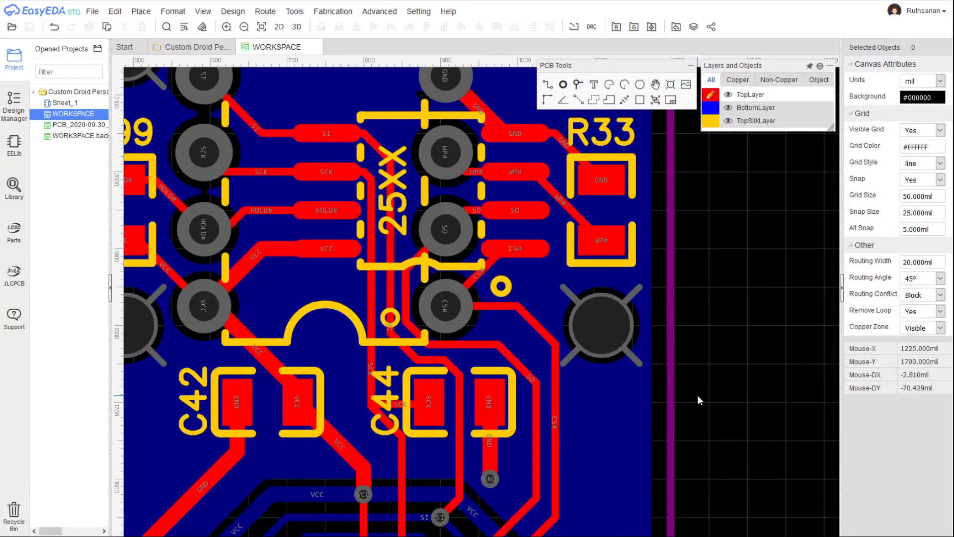
pyautogui.scroll(2, 697, 394)
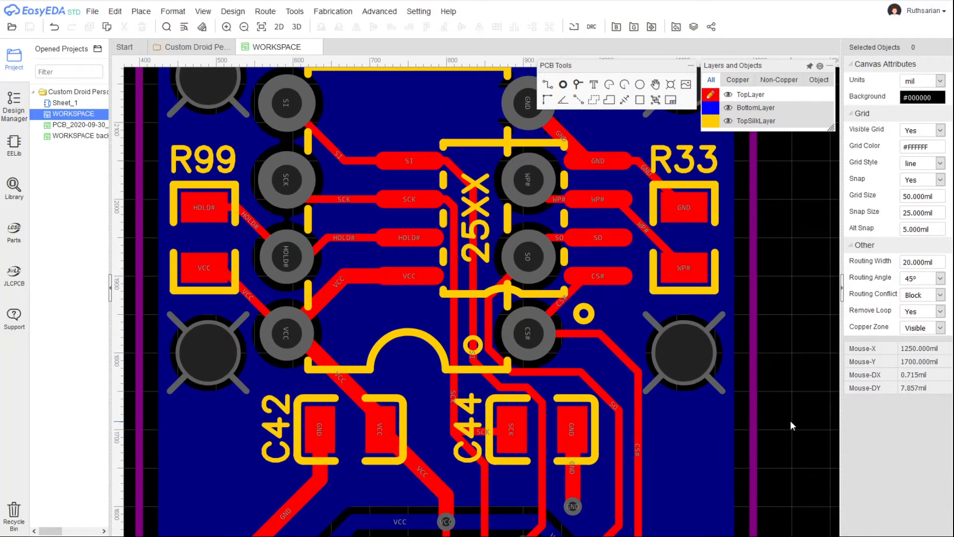
pyautogui.scroll(-2, 785, 337)
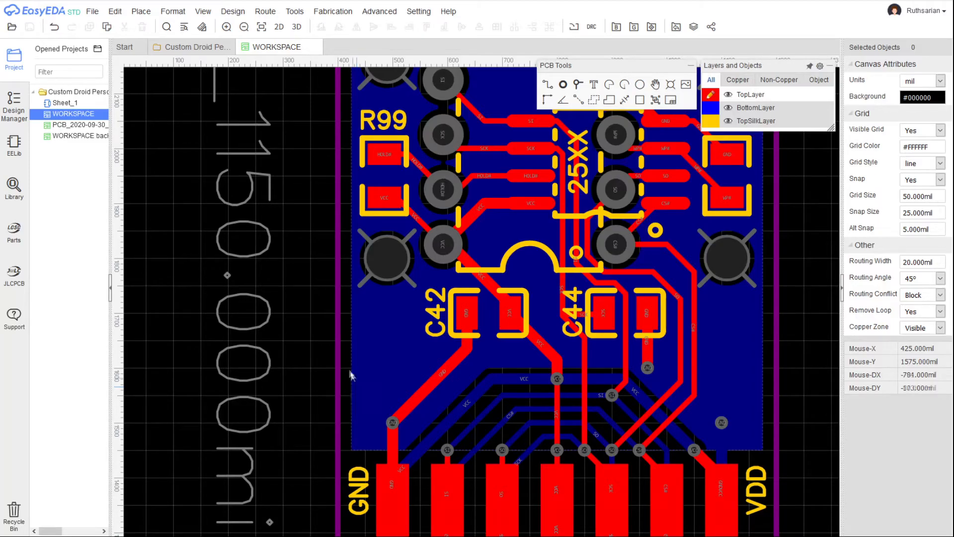
pyautogui.scroll(-2, 356, 386)
pyautogui.moveTo(738, 367); pyautogui.dragTo(740, 389, button='right')
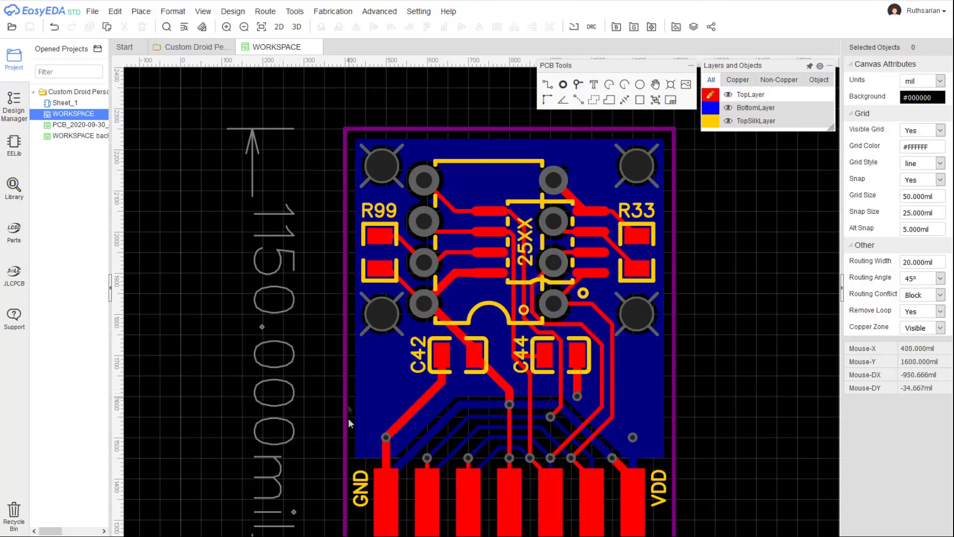
# Open the WORKSPACE board in the 3D view and set 3DModel to Invisible to expose the pads
pyautogui.click(297, 27)
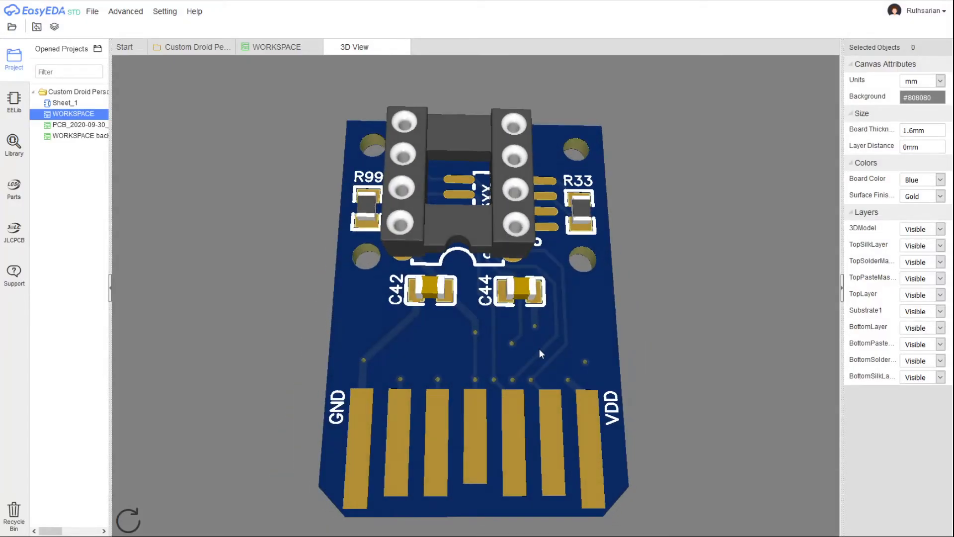
pyautogui.click(933, 229)
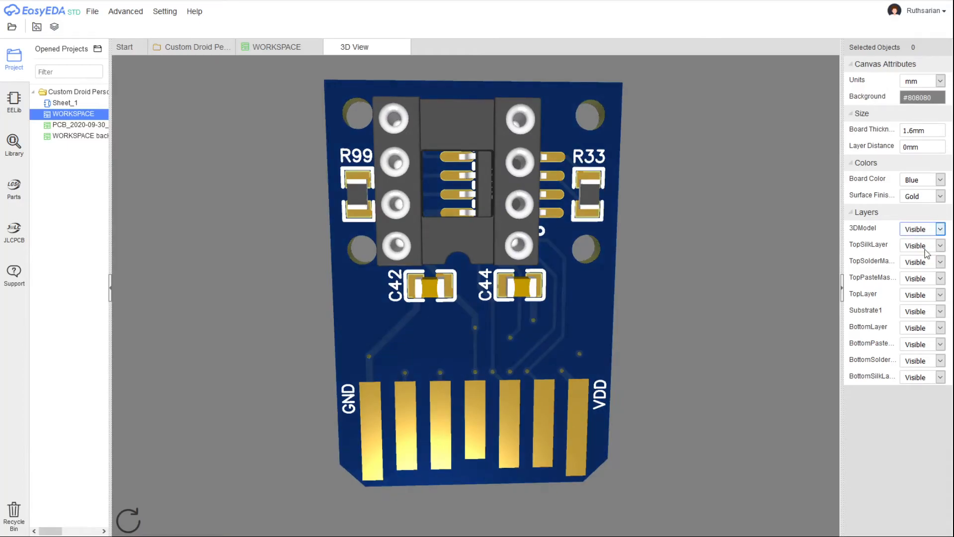
pyautogui.click(908, 255)
pyautogui.moveTo(552, 318); pyautogui.dragTo(497, 338)
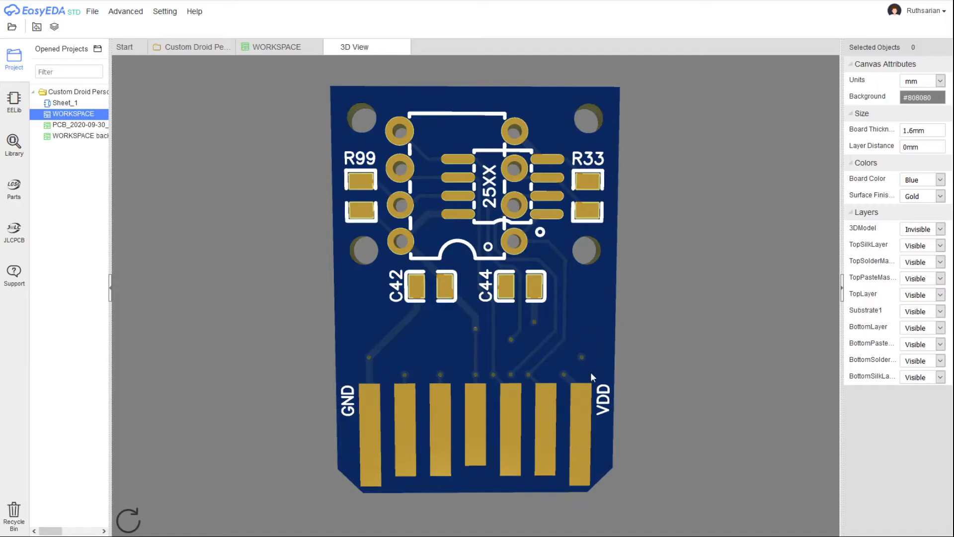
# Rotate the 3D board to inspect the bottom copper area and tracks and the bare top side
pyautogui.moveTo(328, 334); pyautogui.dragTo(570, 334)
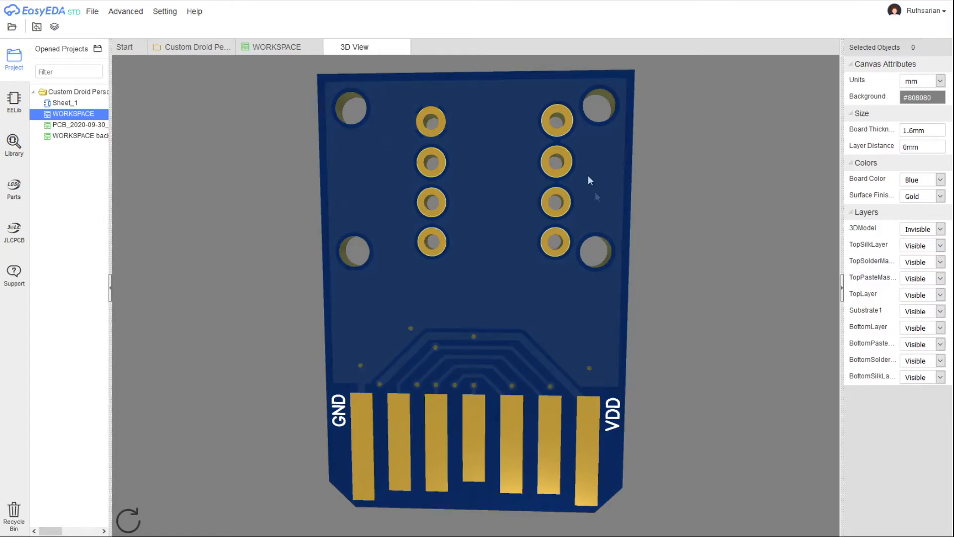
pyautogui.moveTo(511, 290); pyautogui.dragTo(535, 289)
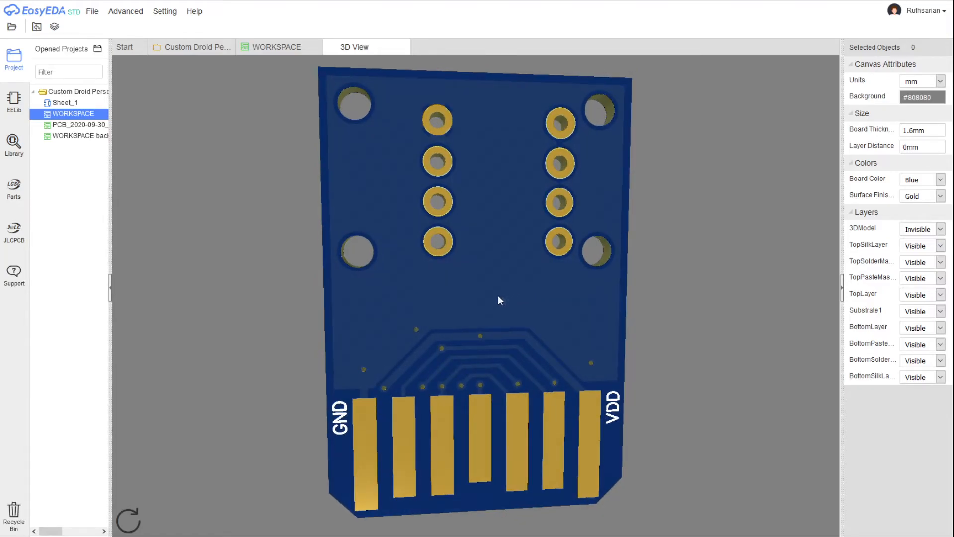
pyautogui.moveTo(387, 292); pyautogui.dragTo(462, 292)
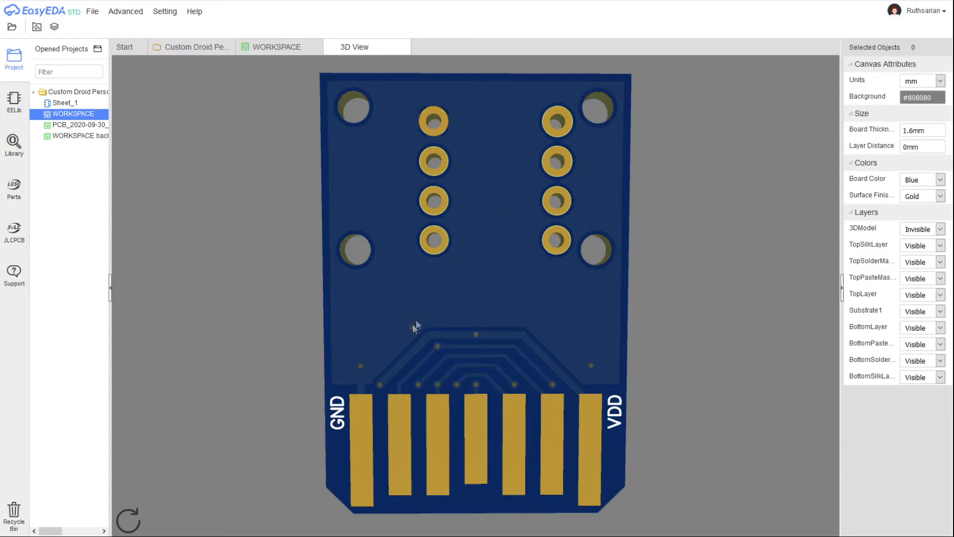
pyautogui.moveTo(404, 286); pyautogui.dragTo(743, 311)
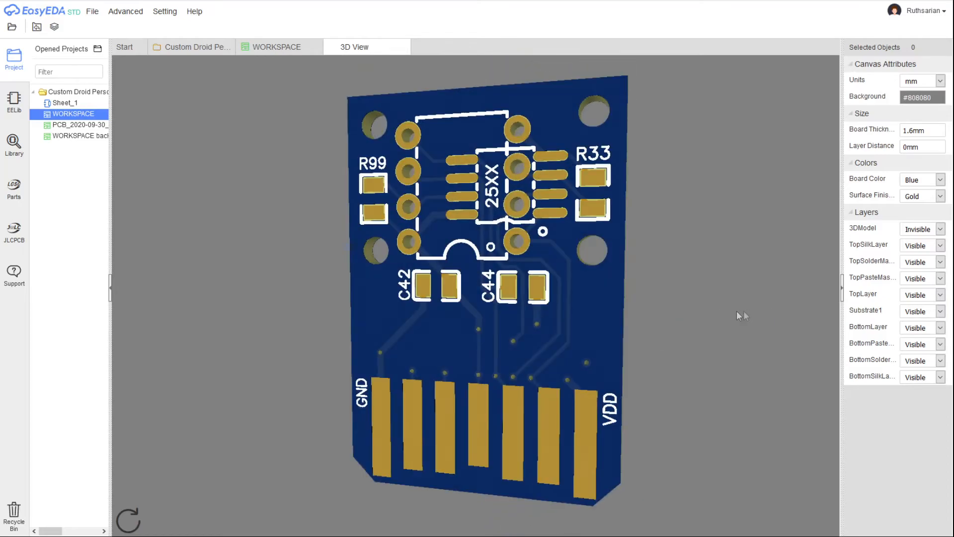
pyautogui.moveTo(555, 318); pyautogui.dragTo(600, 322)
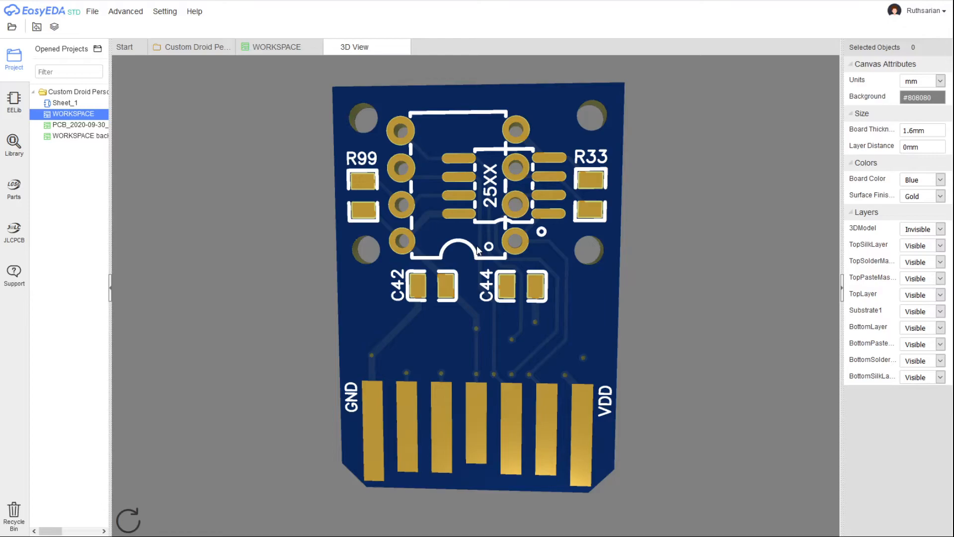
pyautogui.moveTo(398, 316); pyautogui.dragTo(717, 338)
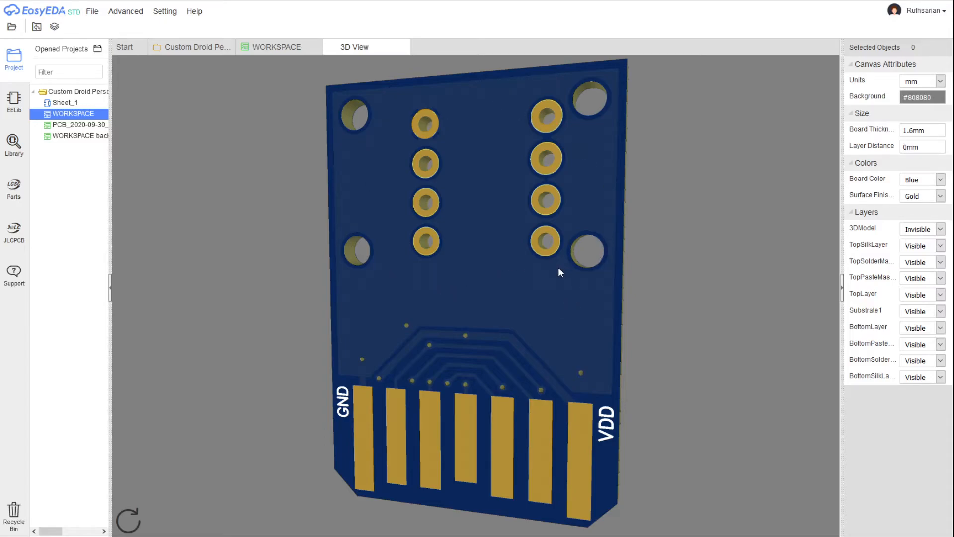
pyautogui.moveTo(589, 301); pyautogui.dragTo(430, 307)
pyautogui.moveTo(567, 308); pyautogui.dragTo(502, 343)
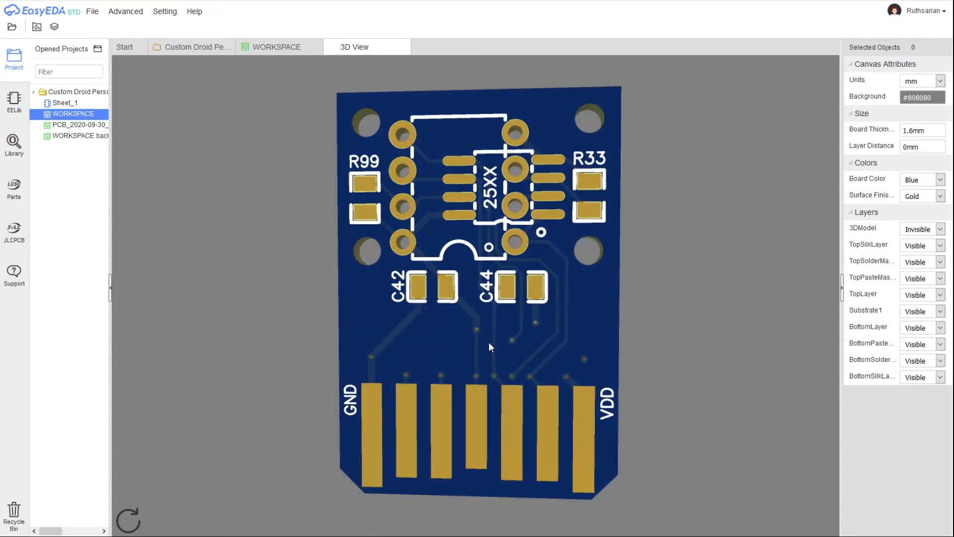
# Return to the WORKSPACE PCB layout and examine the VCC routing, selecting the vertical VCC track above the middle edge contact
pyautogui.click(271, 47)
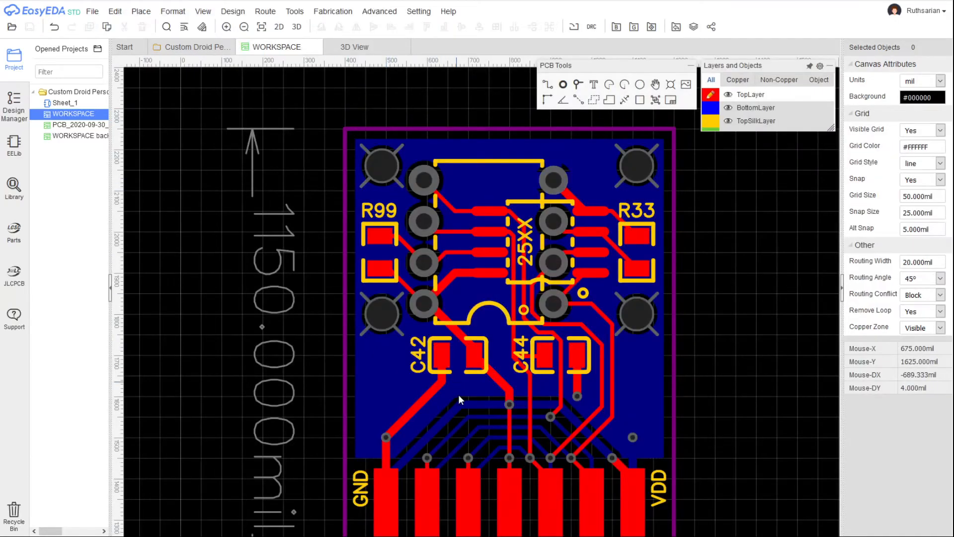
pyautogui.scroll(5, 486, 433)
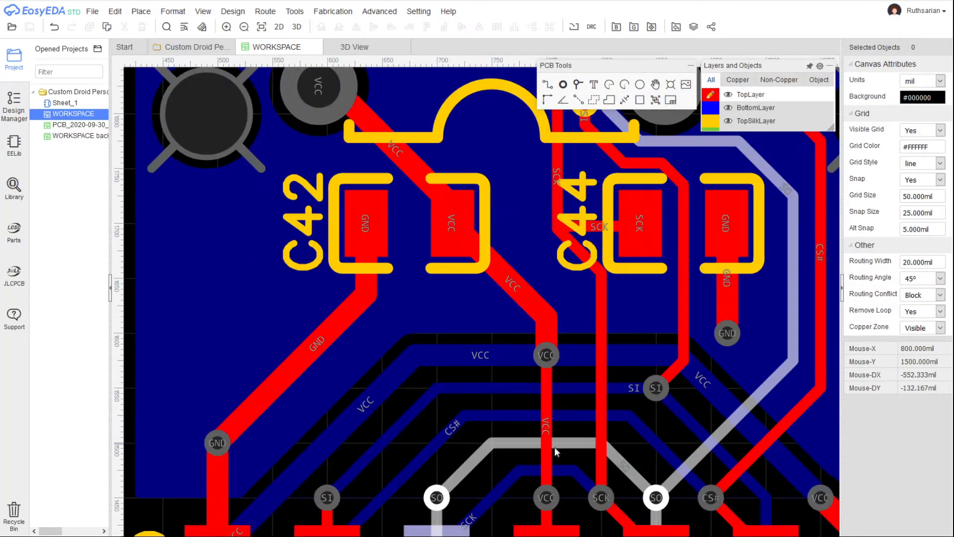
pyautogui.scroll(2, 557, 454)
pyautogui.scroll(2, 524, 380)
pyautogui.scroll(-5, 525, 380)
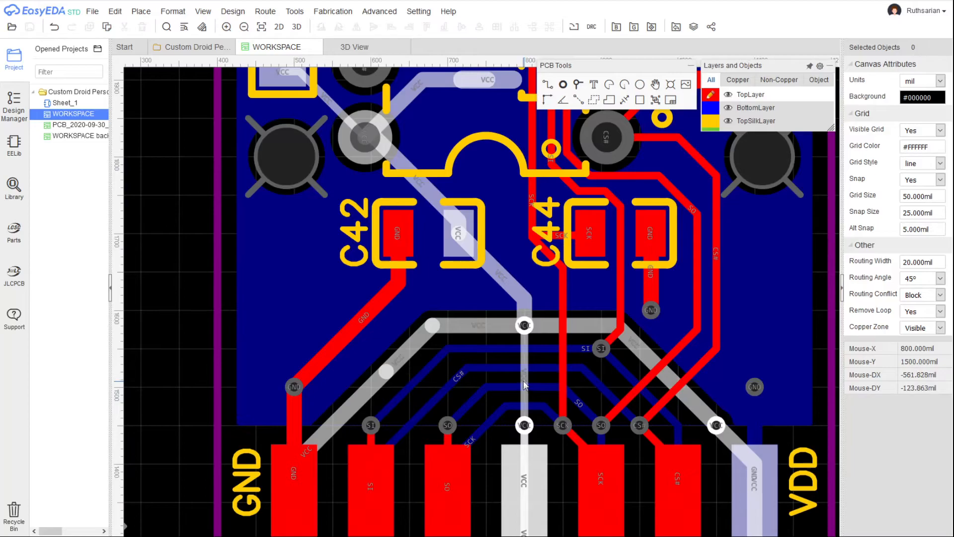
pyautogui.moveTo(429, 287); pyautogui.dragTo(399, 270, button='right')
pyautogui.moveTo(540, 471); pyautogui.dragTo(527, 396, button='right')
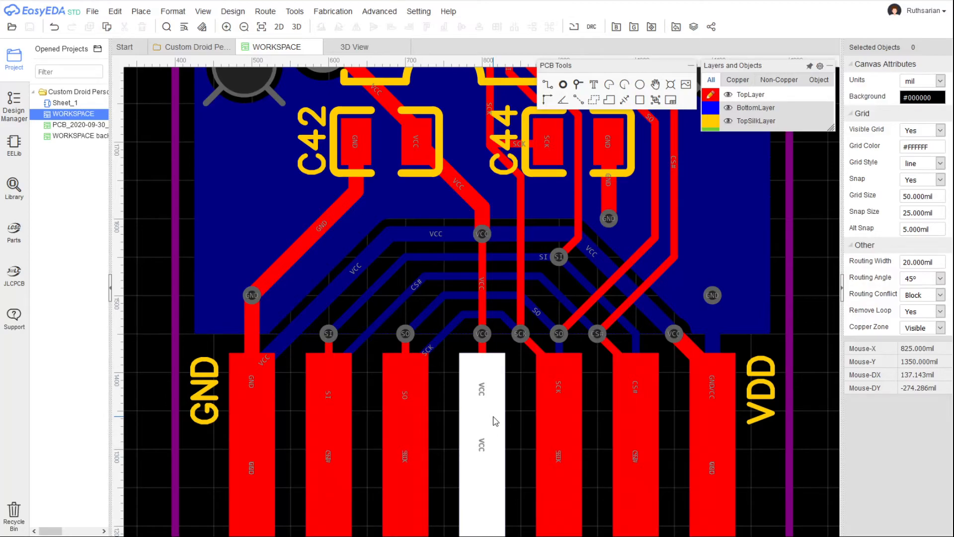
pyautogui.click(482, 302)
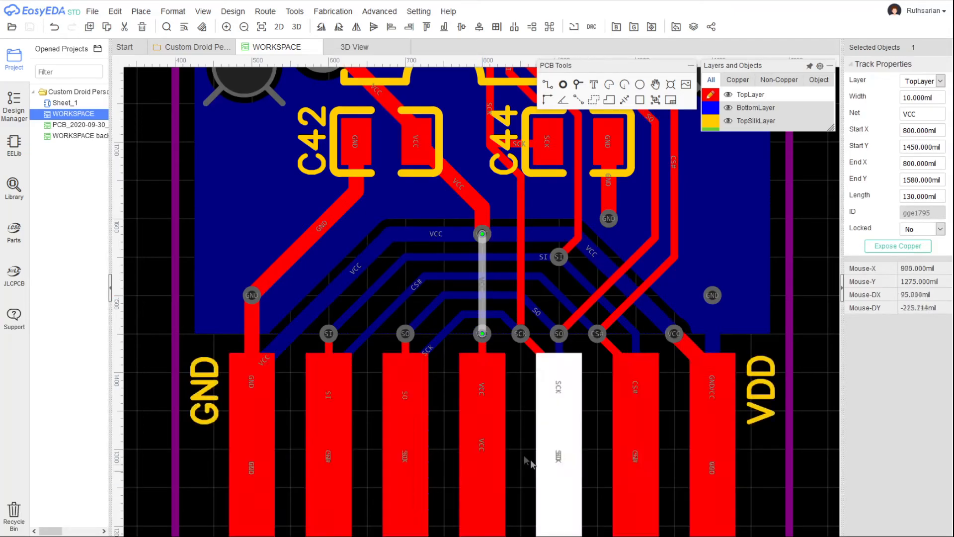
# Examine the pads and tracks around R99, the 25XX footprints, C42 and C44, down to the edge contacts
pyautogui.moveTo(816, 231); pyautogui.dragTo(810, 380, button='right')
pyautogui.moveTo(791, 330); pyautogui.dragTo(789, 521, button='right')
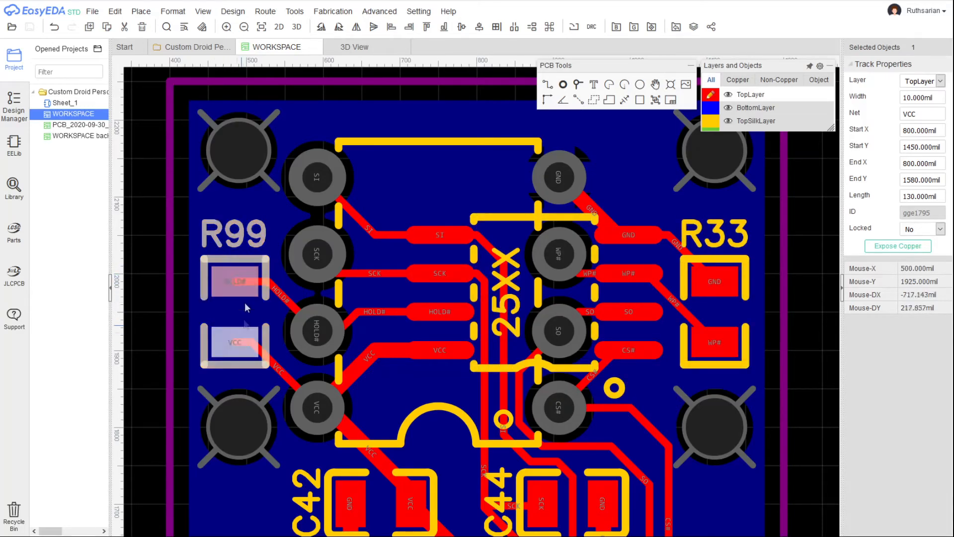
pyautogui.moveTo(397, 395); pyautogui.dragTo(521, 395, button='right')
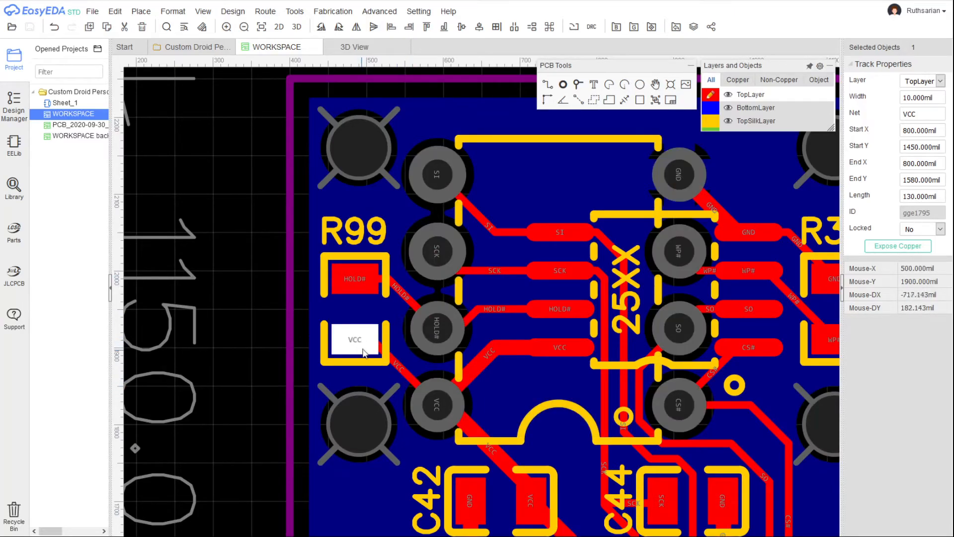
pyautogui.moveTo(443, 408); pyautogui.dragTo(391, 294, button='right')
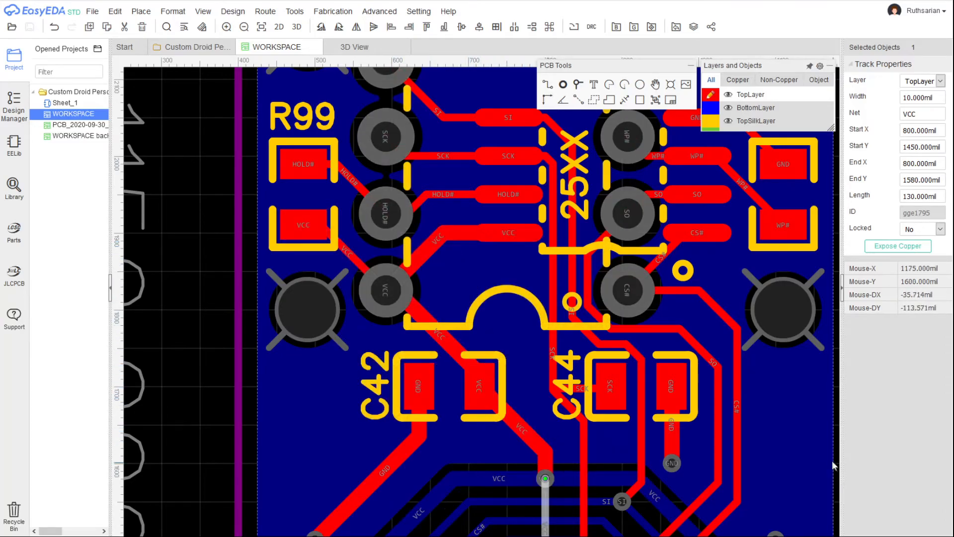
pyautogui.moveTo(775, 408); pyautogui.dragTo(774, 506, button='right')
pyautogui.scroll(-3, 747, 438)
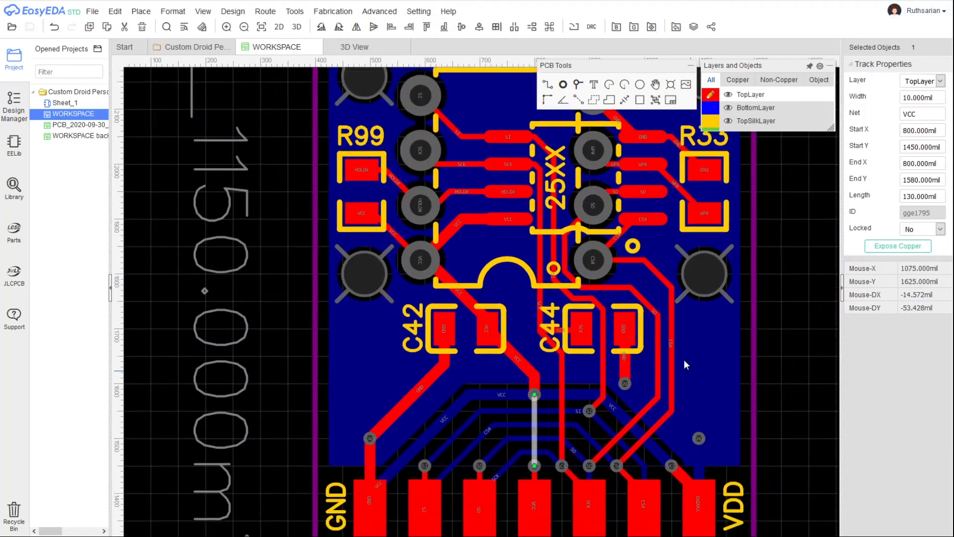
pyautogui.moveTo(684, 365); pyautogui.dragTo(655, 327, button='right')
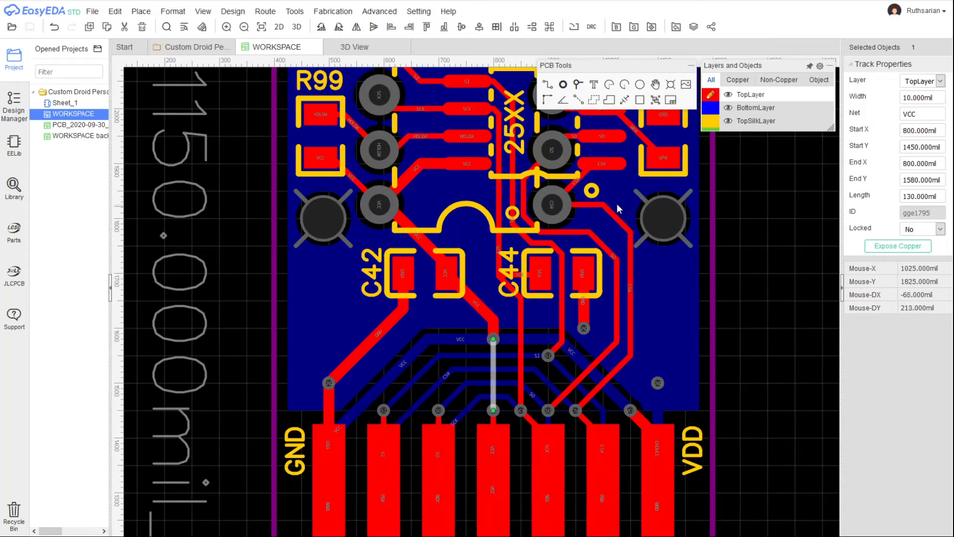
# Move the long vertical segment of the CS# track inward, closer to the neighbouring SO track
pyautogui.scroll(3, 635, 327)
pyautogui.click(581, 291)
pyautogui.moveTo(580, 291); pyautogui.dragTo(576, 291)
pyautogui.moveTo(632, 307); pyautogui.dragTo(604, 290)
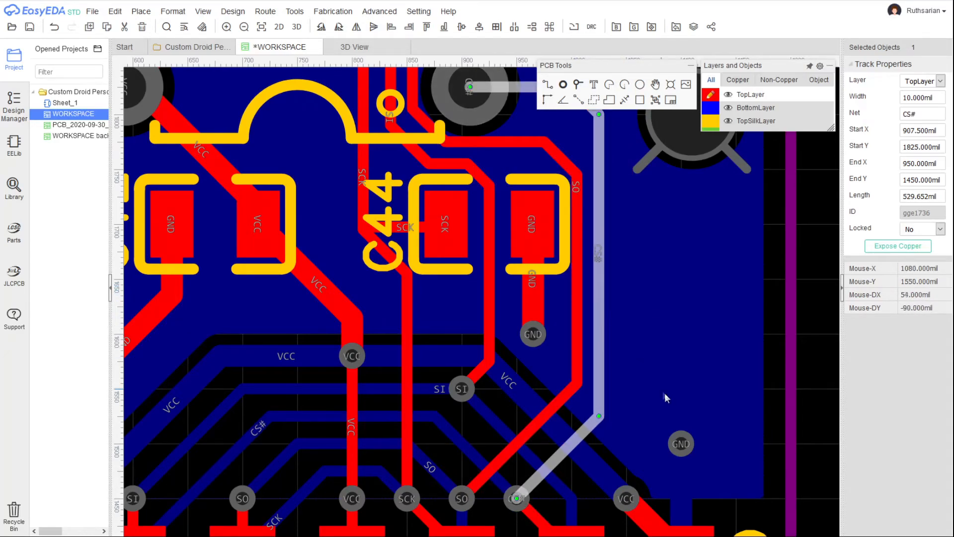
# Move the CS# track's upper diagonal segment closer to the SO track's bend, deselect the track and check the spacing
pyautogui.moveTo(663, 392); pyautogui.dragTo(586, 475, button='right')
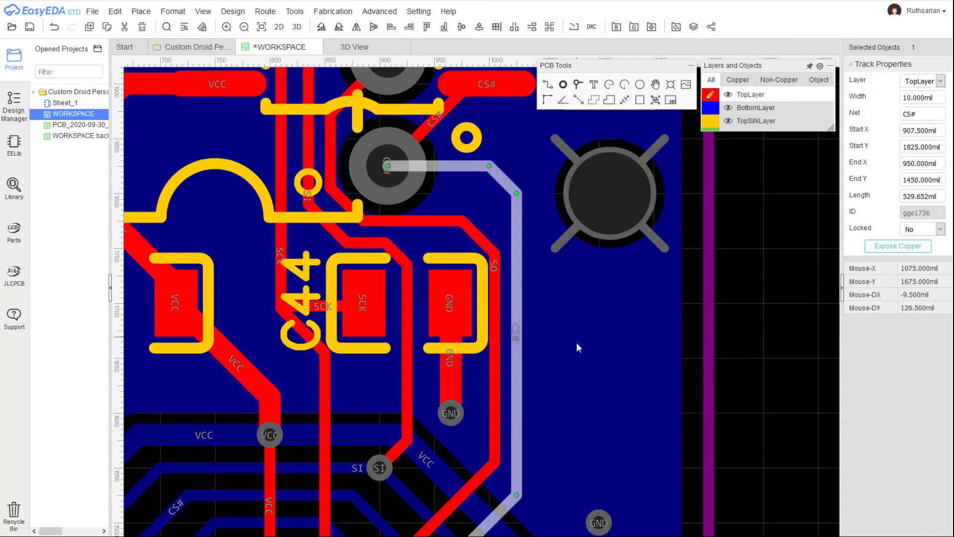
pyautogui.moveTo(507, 199); pyautogui.dragTo(512, 277, button='right')
pyautogui.moveTo(504, 255); pyautogui.dragTo(487, 295)
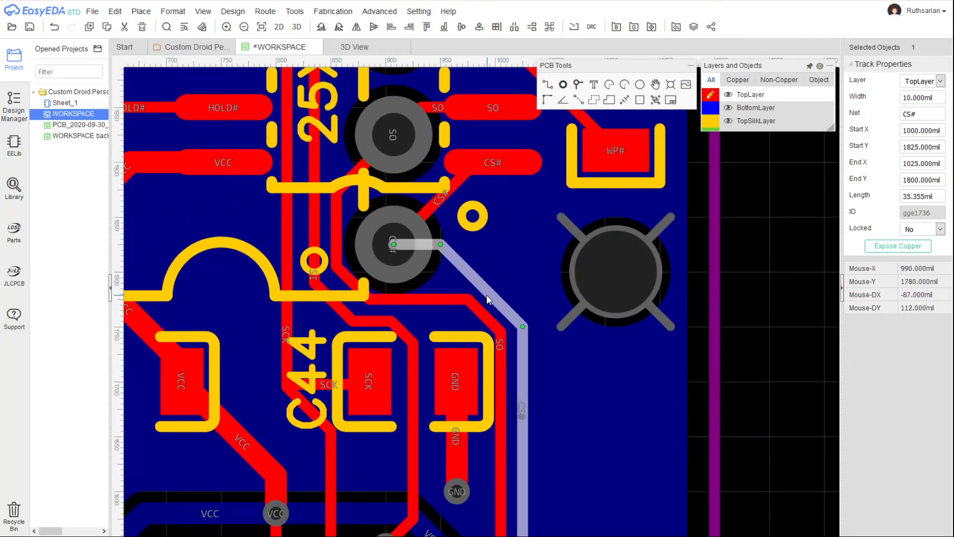
pyautogui.click(551, 398)
pyautogui.moveTo(569, 419); pyautogui.dragTo(609, 349, button='right')
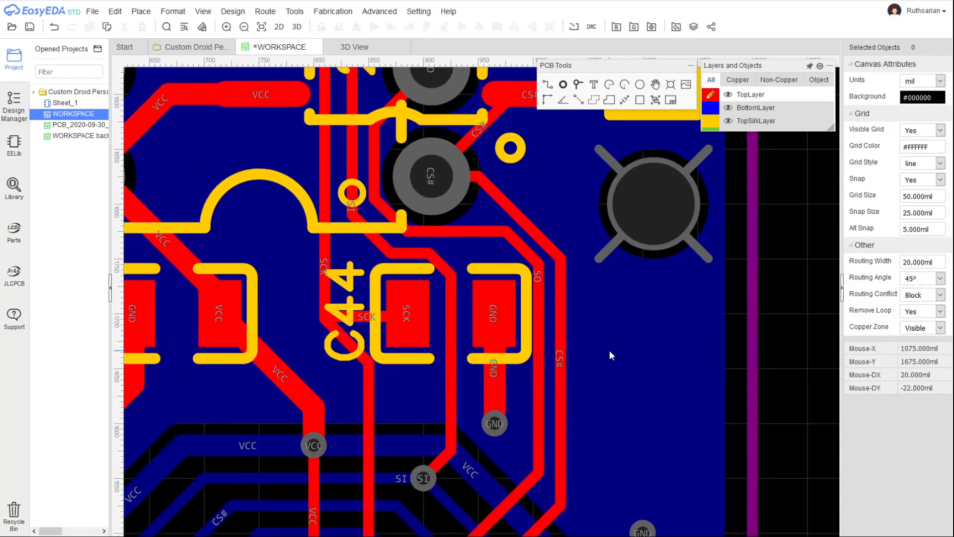
pyautogui.scroll(-5, 609, 350)
pyautogui.scroll(6, 497, 312)
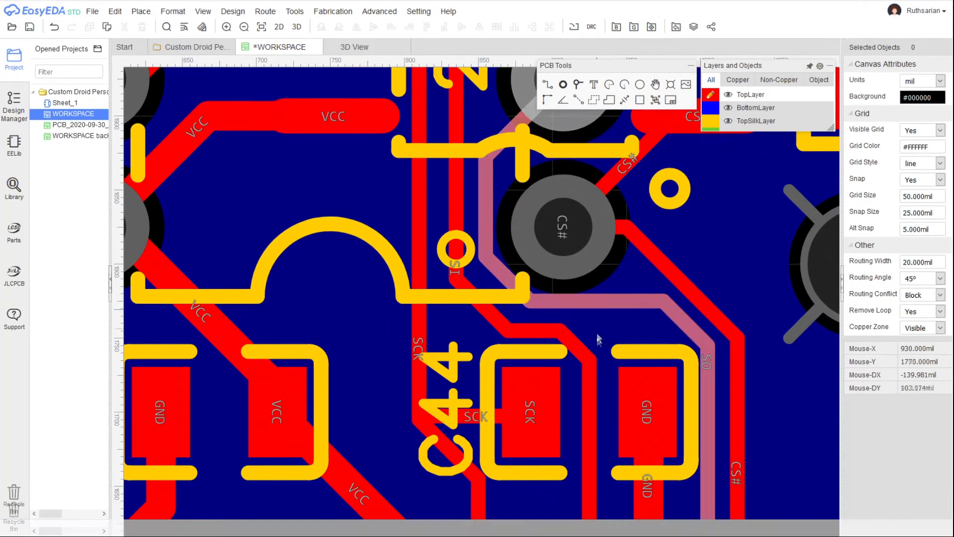
pyautogui.moveTo(598, 336); pyautogui.dragTo(600, 451, button='right')
pyautogui.scroll(-3, 595, 279)
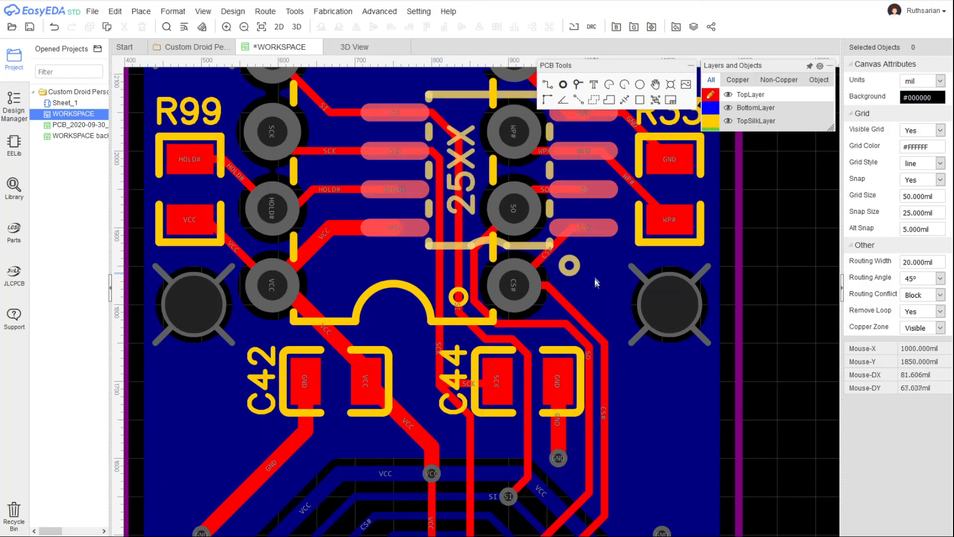
# Examine the GND and VCC tracks, the R33, C42 and C44 pads, and the routing down to the edge contacts
pyautogui.moveTo(594, 280); pyautogui.dragTo(601, 373, button='right')
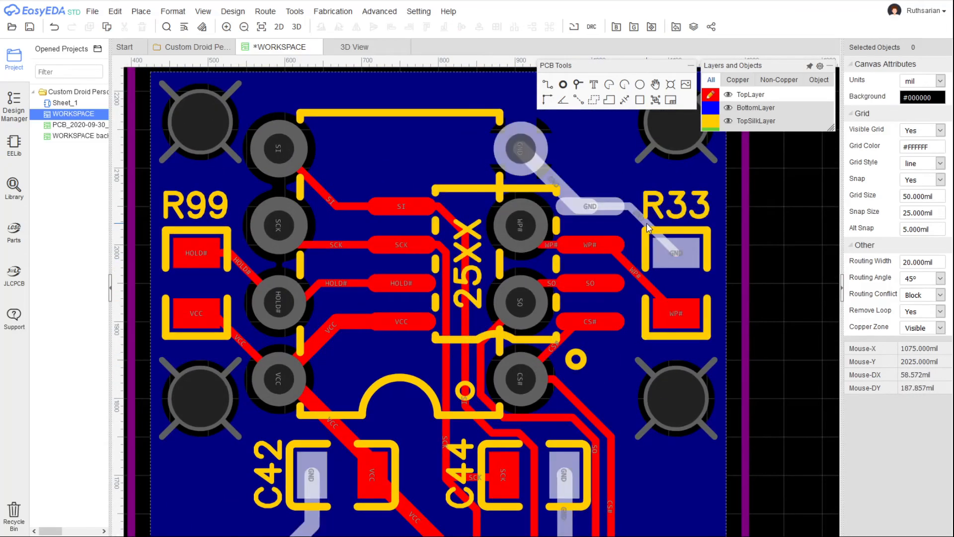
pyautogui.moveTo(217, 500); pyautogui.dragTo(314, 344, button='right')
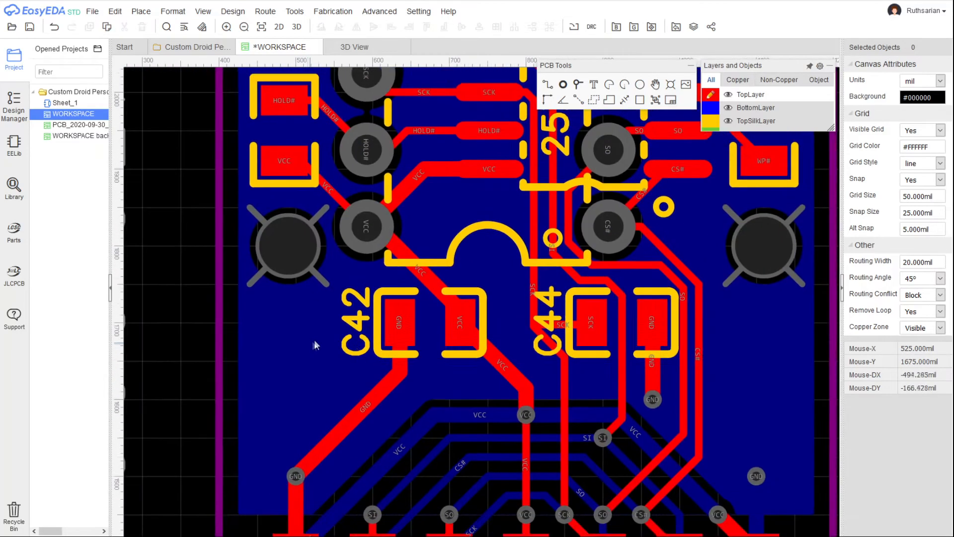
pyautogui.scroll(-1, 714, 379)
pyautogui.moveTo(752, 413); pyautogui.dragTo(664, 322, button='right')
pyautogui.scroll(2, 633, 281)
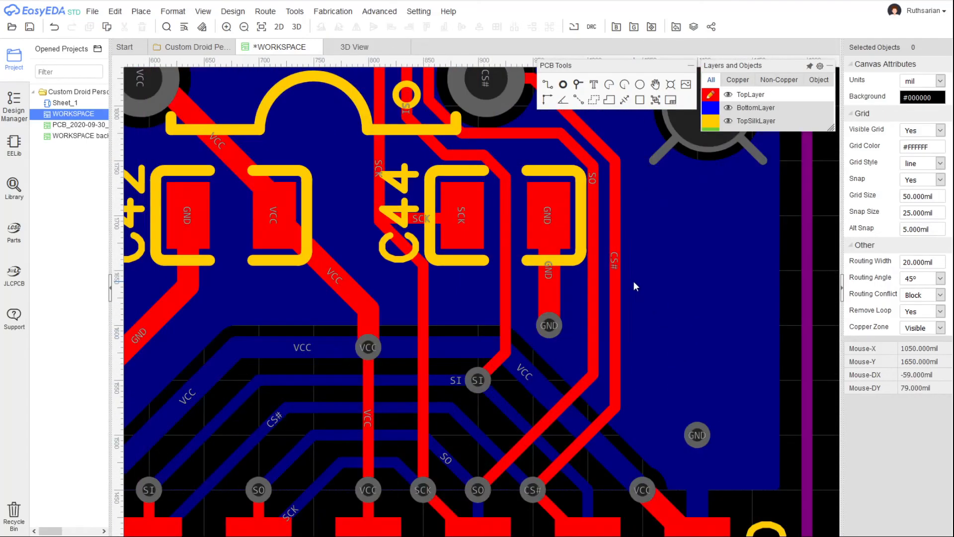
pyautogui.scroll(-2, 688, 276)
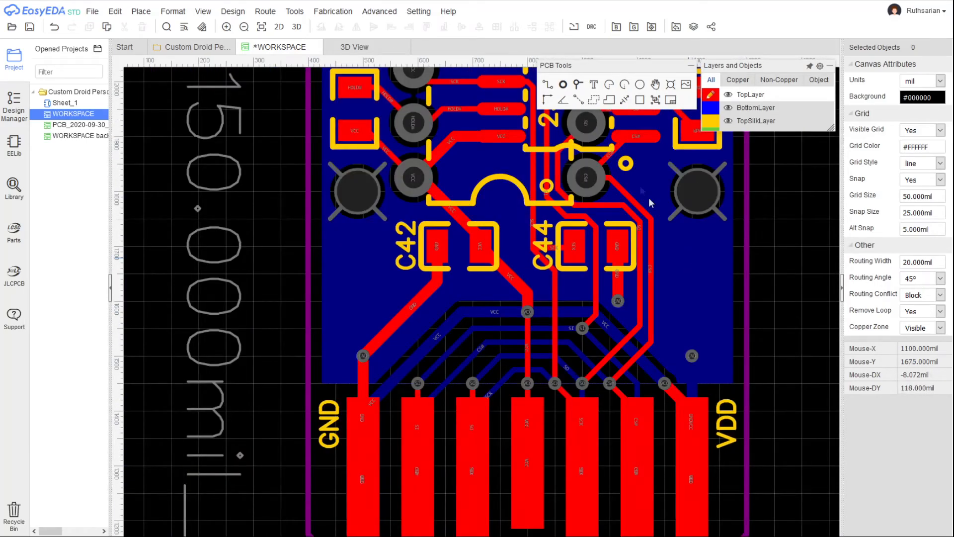
pyautogui.scroll(3, 539, 287)
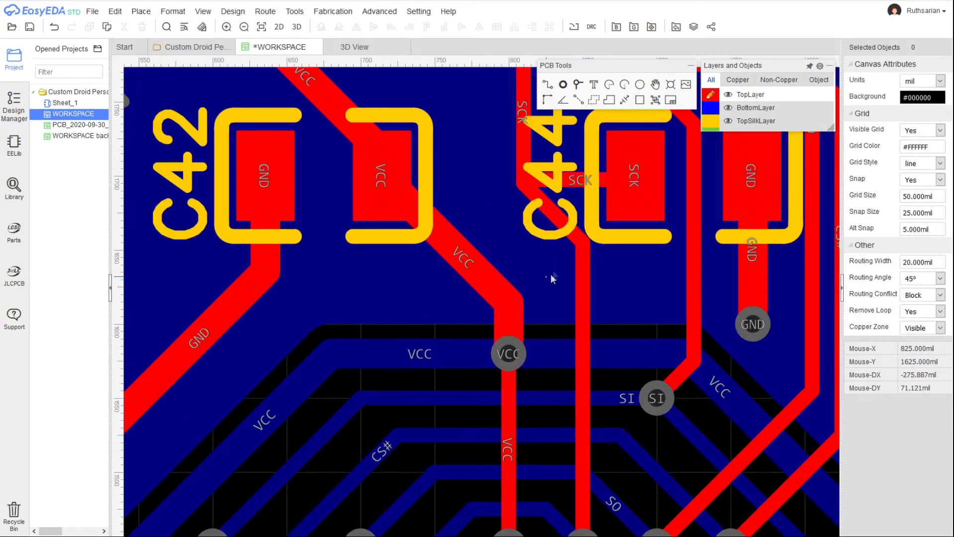
# Slide the SCK track's diagonal segment down, below the short branch feeding the SCK pad of C44
pyautogui.click(571, 234)
pyautogui.moveTo(556, 272); pyautogui.dragTo(566, 366, button='right')
pyautogui.moveTo(539, 316); pyautogui.dragTo(529, 378)
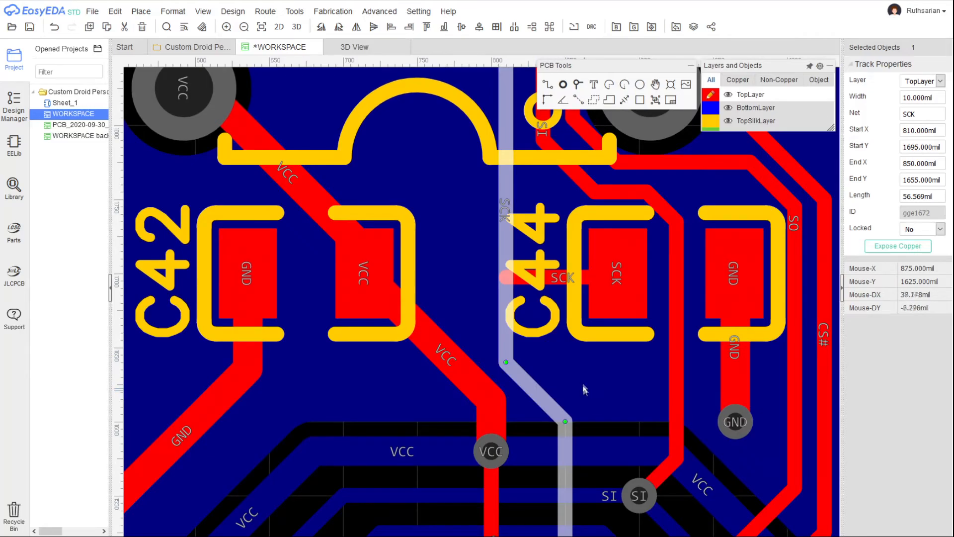
pyautogui.moveTo(585, 392); pyautogui.dragTo(576, 377, button='right')
# Move the SCK track's diagonal segment up above C44 so the vertical run passes close to its SCK pad, then deselect it
pyautogui.click(587, 269)
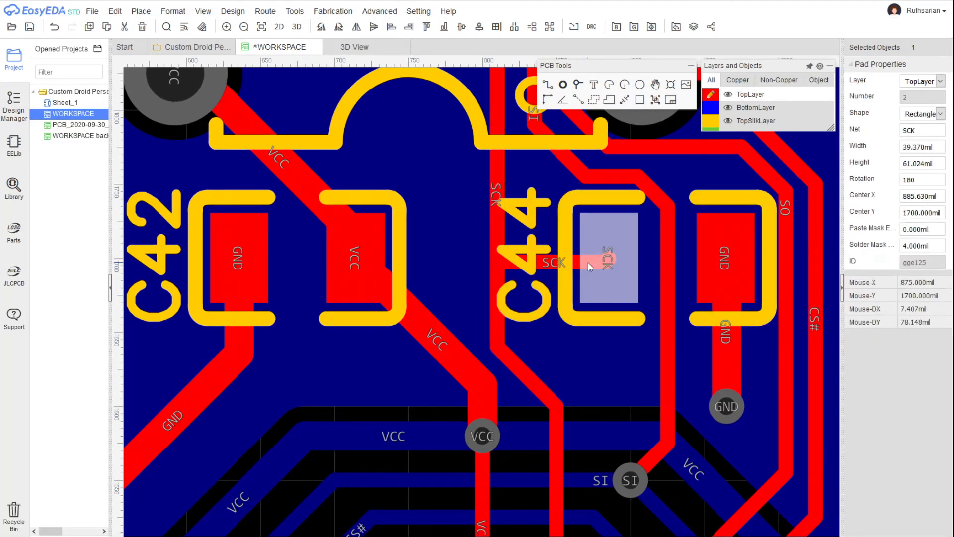
pyautogui.moveTo(530, 343); pyautogui.dragTo(526, 497, button='right')
pyautogui.moveTo(513, 516); pyautogui.dragTo(514, 311)
pyautogui.scroll(-3, 515, 306)
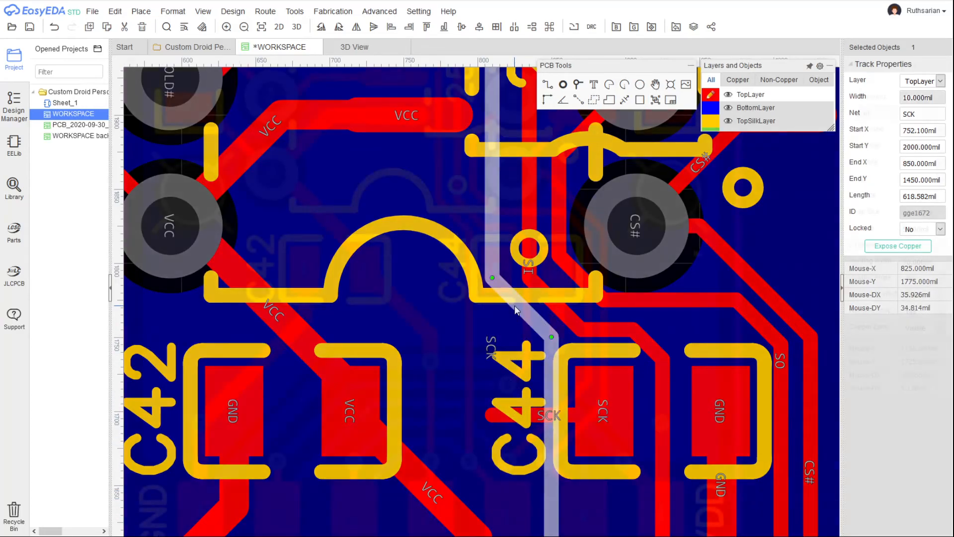
pyautogui.click(720, 333)
pyautogui.moveTo(721, 334); pyautogui.dragTo(751, 346, button='right')
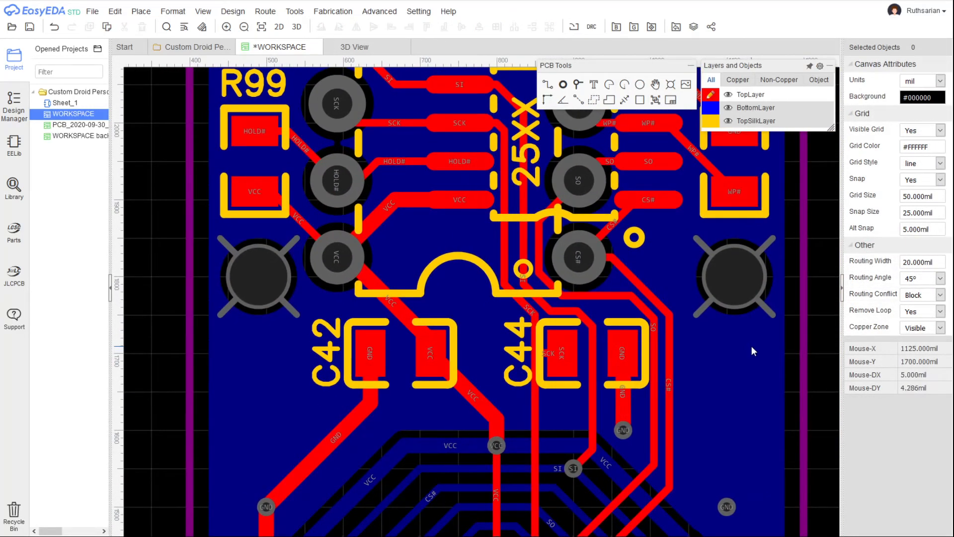
# Inspect the board's overall routing from the 25XX footprints and resistors down to the edge contacts
pyautogui.scroll(-3, 751, 346)
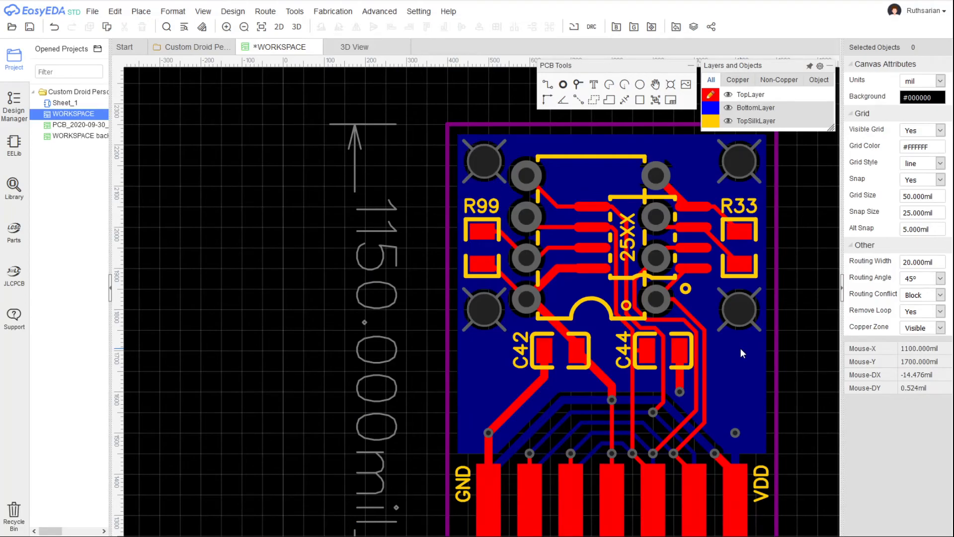
pyautogui.scroll(2, 741, 348)
pyautogui.scroll(2, 700, 302)
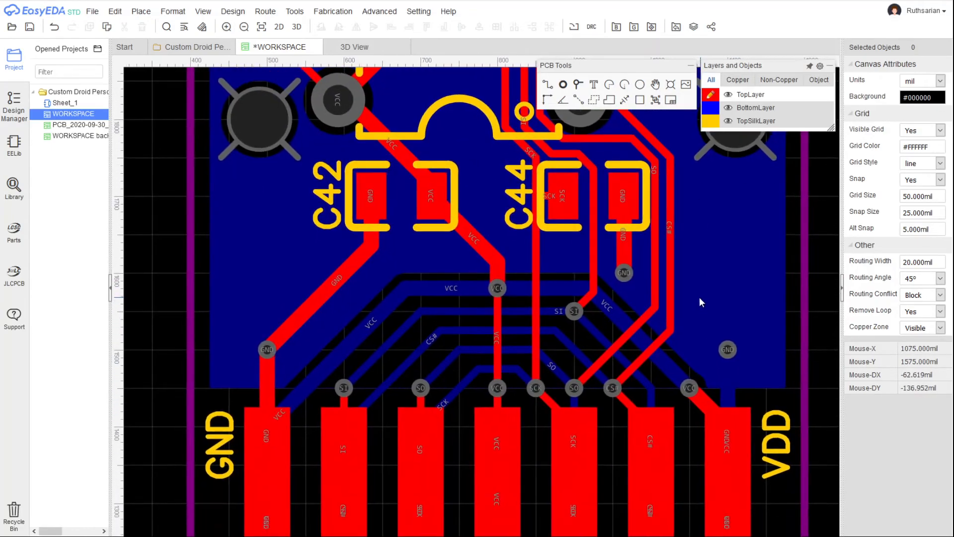
pyautogui.moveTo(739, 306); pyautogui.dragTo(721, 380, button='right')
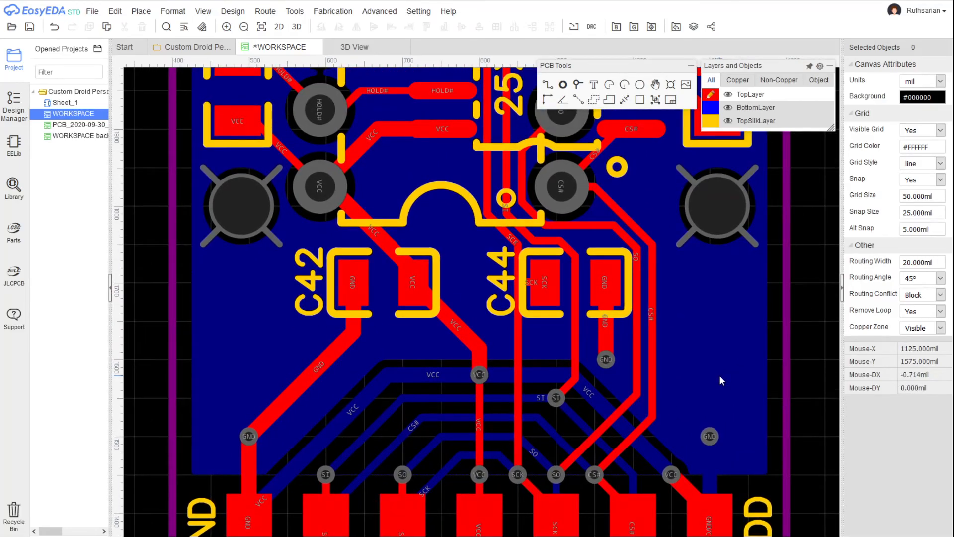
pyautogui.moveTo(700, 305); pyautogui.dragTo(729, 374, button='right')
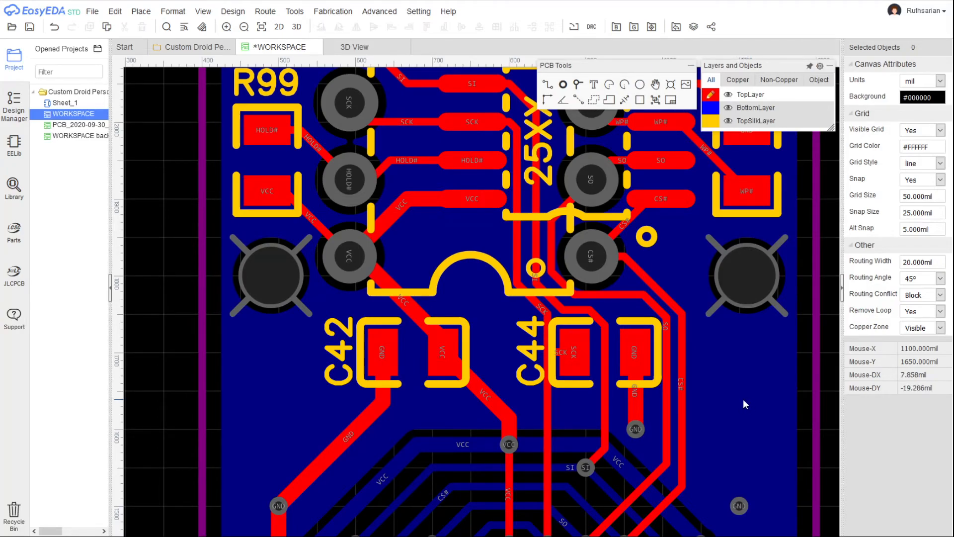
pyautogui.scroll(-1, 740, 395)
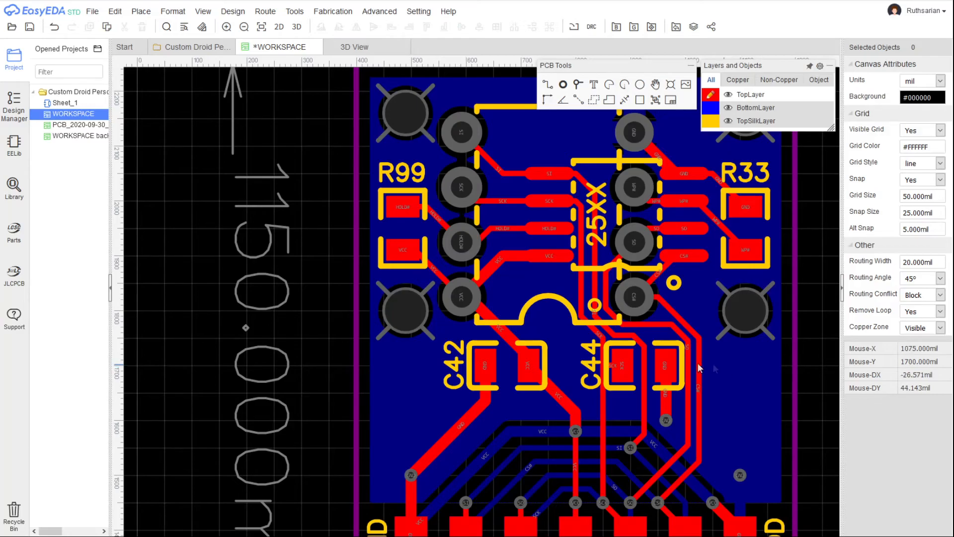
pyautogui.moveTo(508, 280); pyautogui.dragTo(489, 360, button='right')
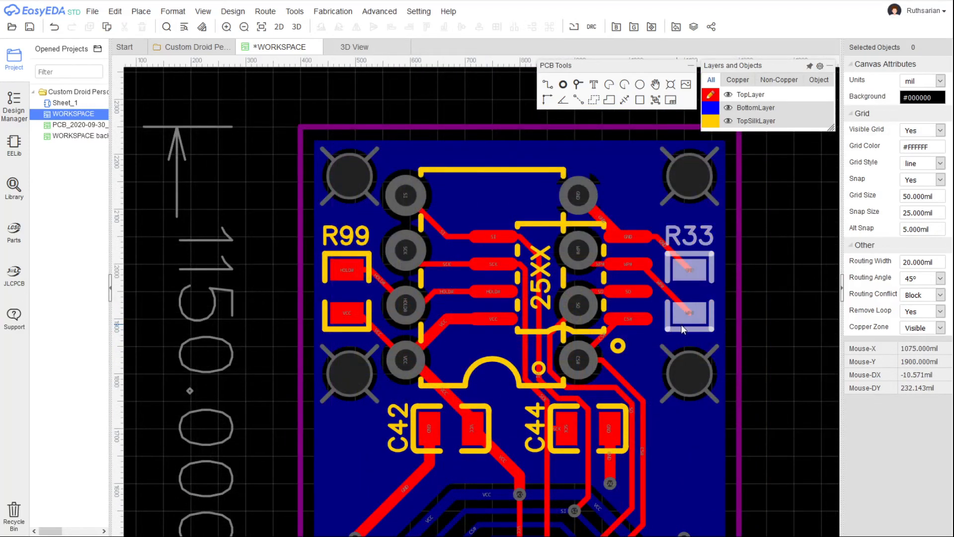
pyautogui.scroll(-1, 758, 374)
pyautogui.moveTo(769, 422); pyautogui.dragTo(711, 250, button='right')
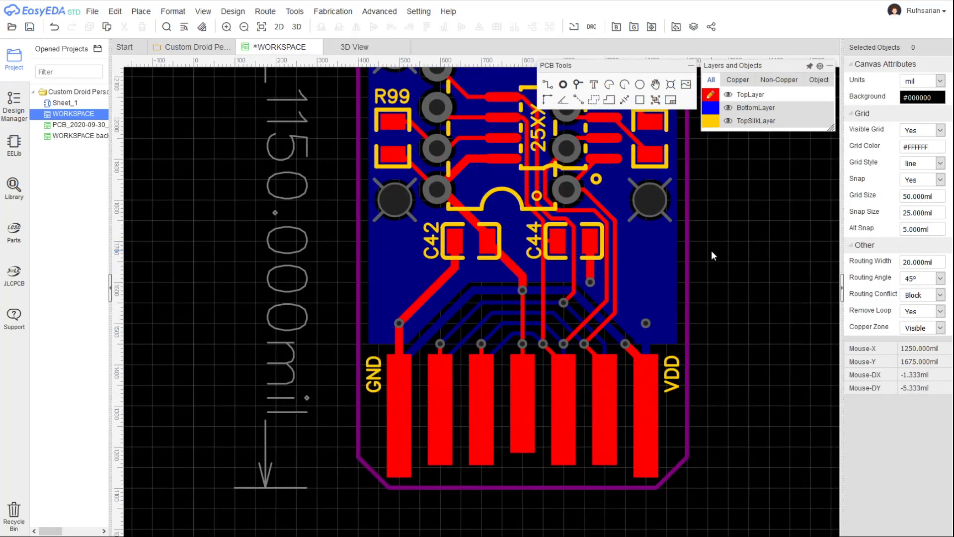
pyautogui.moveTo(750, 249); pyautogui.dragTo(727, 348, button='right')
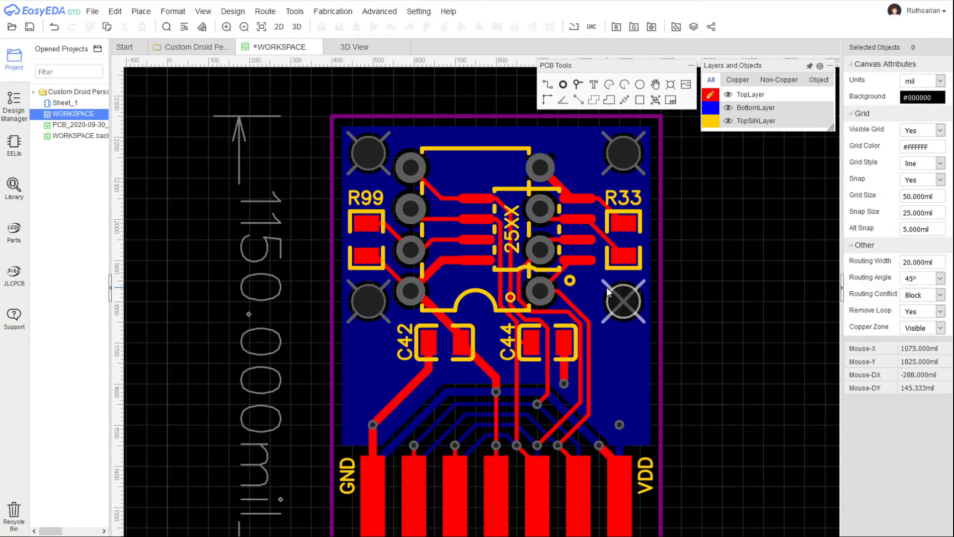
pyautogui.scroll(1, 709, 315)
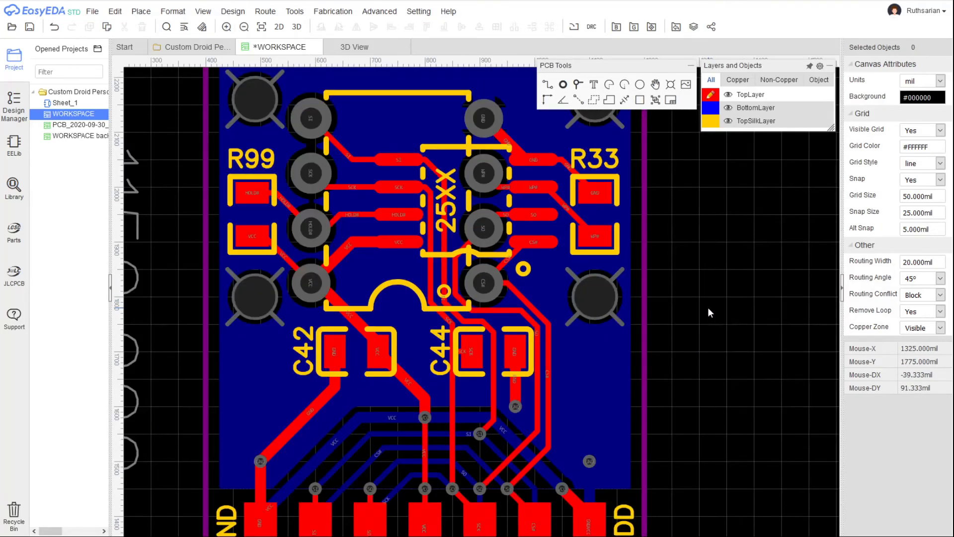
# Select the mounting holes around the 25XX footprints one by one to review their properties
pyautogui.moveTo(603, 344); pyautogui.dragTo(684, 414, button='right')
pyautogui.click(692, 390)
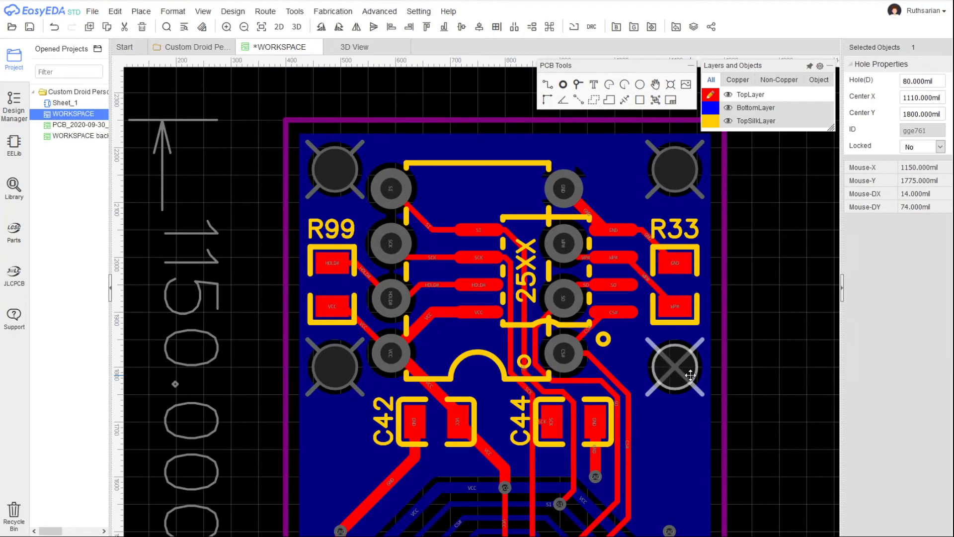
pyautogui.click(676, 170)
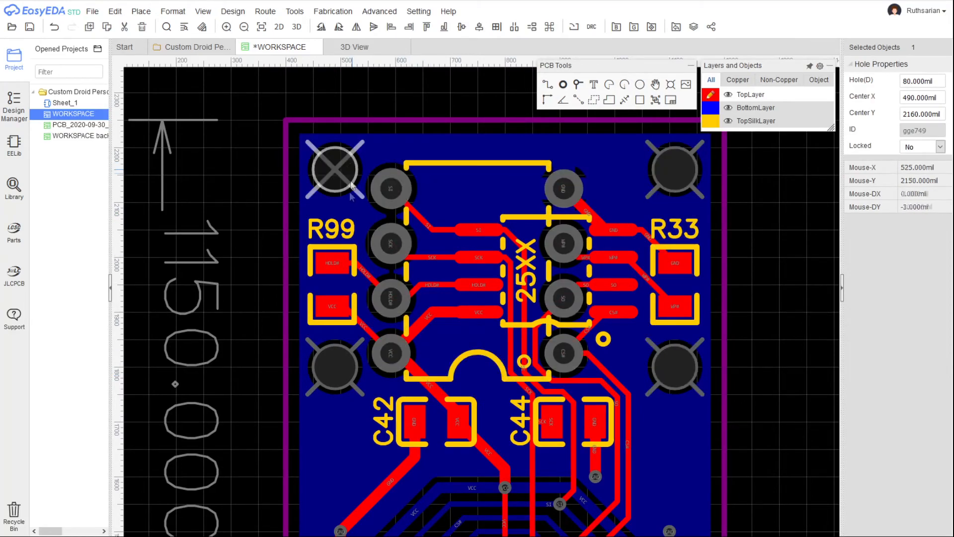
pyautogui.click(338, 365)
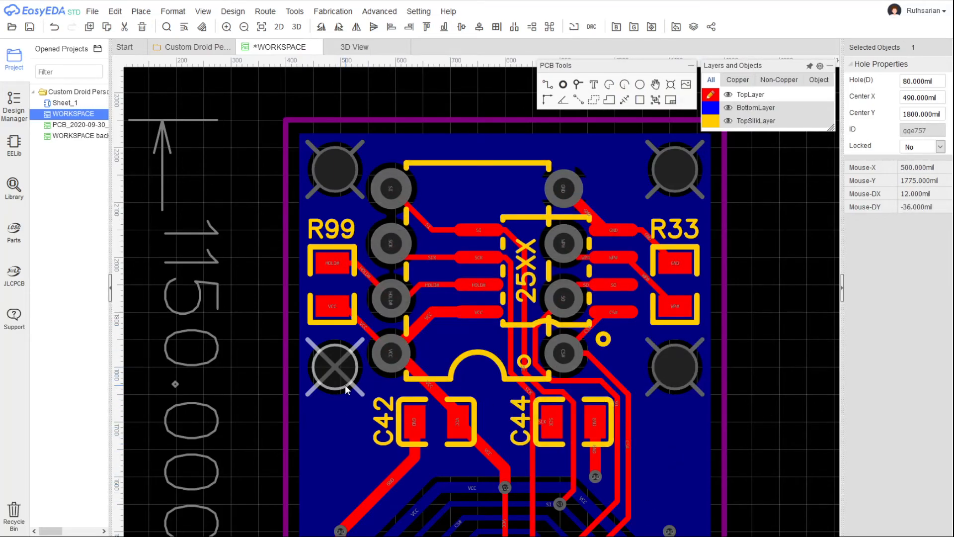
# Delete the mounting hole below R33 and undo the deletion
pyautogui.click(675, 381)
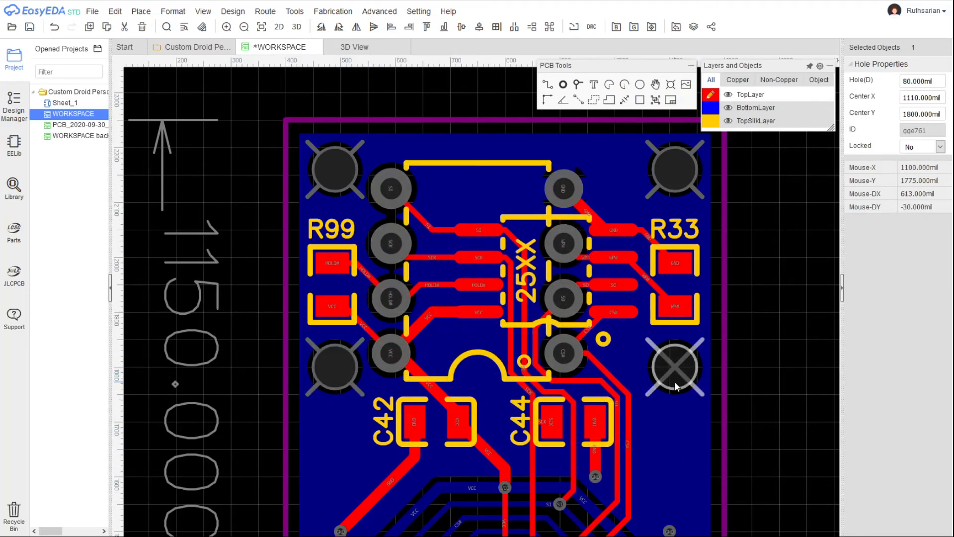
pyautogui.press('Delete')
pyautogui.hotkey('ctrl', 'z')
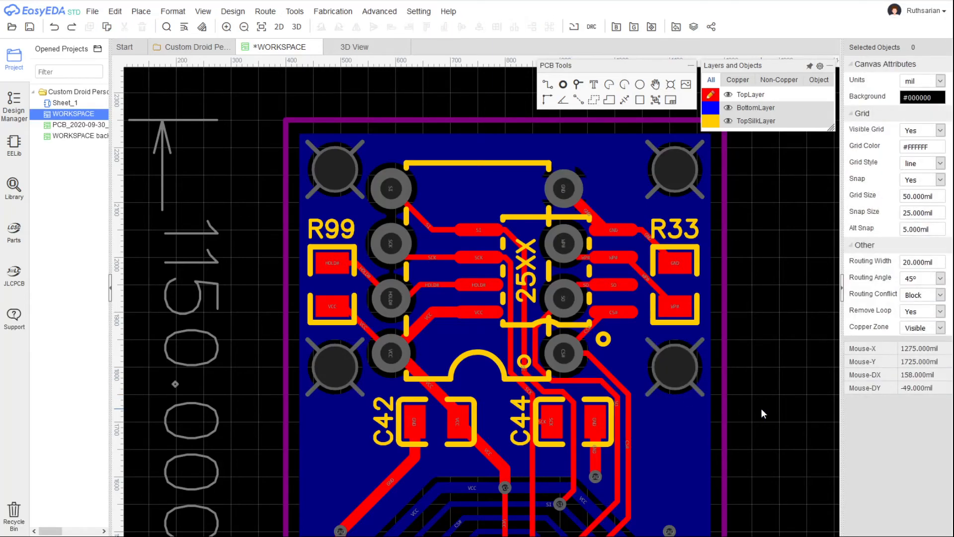
# Look over the whole board and try removing the mounting hole below R33 once more
pyautogui.moveTo(750, 322); pyautogui.dragTo(747, 358, button='right')
pyautogui.scroll(-1, 746, 357)
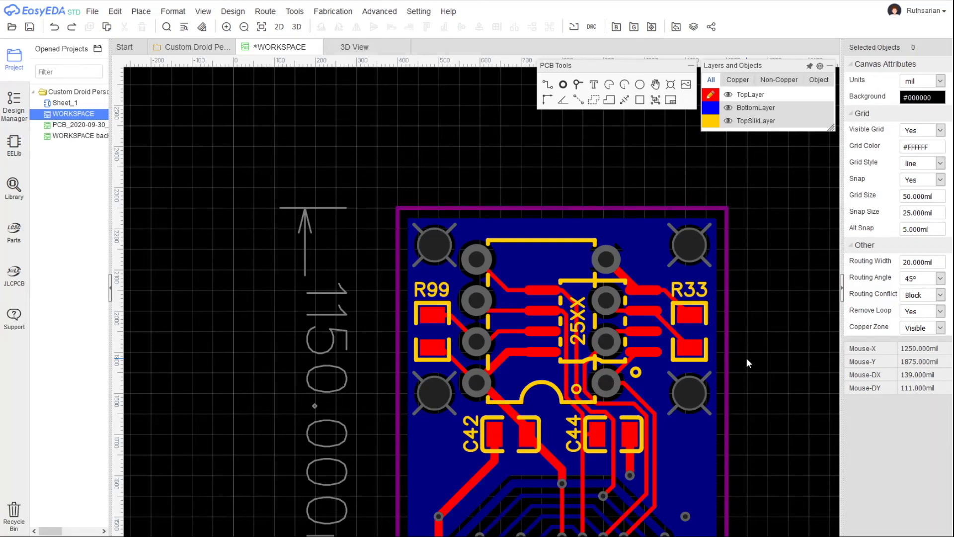
pyautogui.scroll(-2, 623, 258)
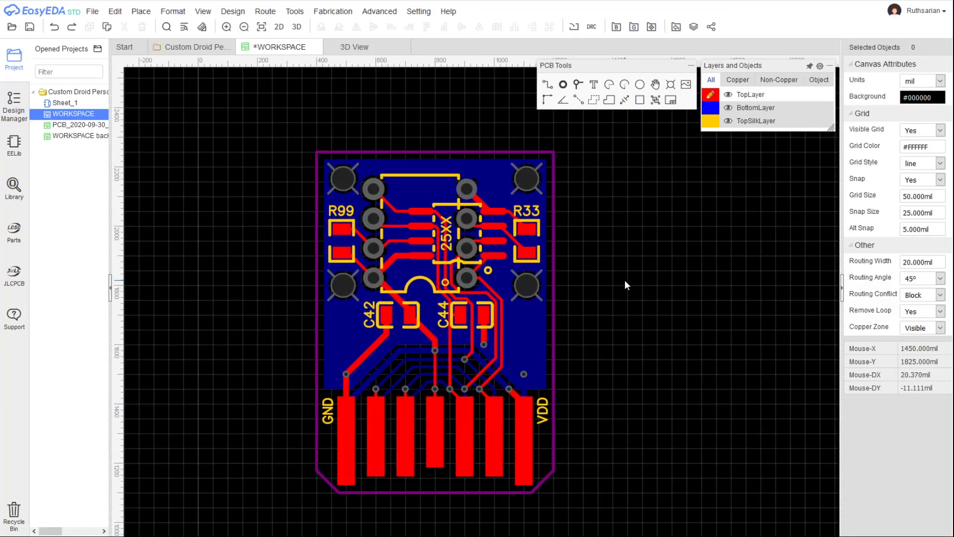
pyautogui.moveTo(595, 220); pyautogui.dragTo(708, 255, button='right')
pyautogui.scroll(2, 702, 272)
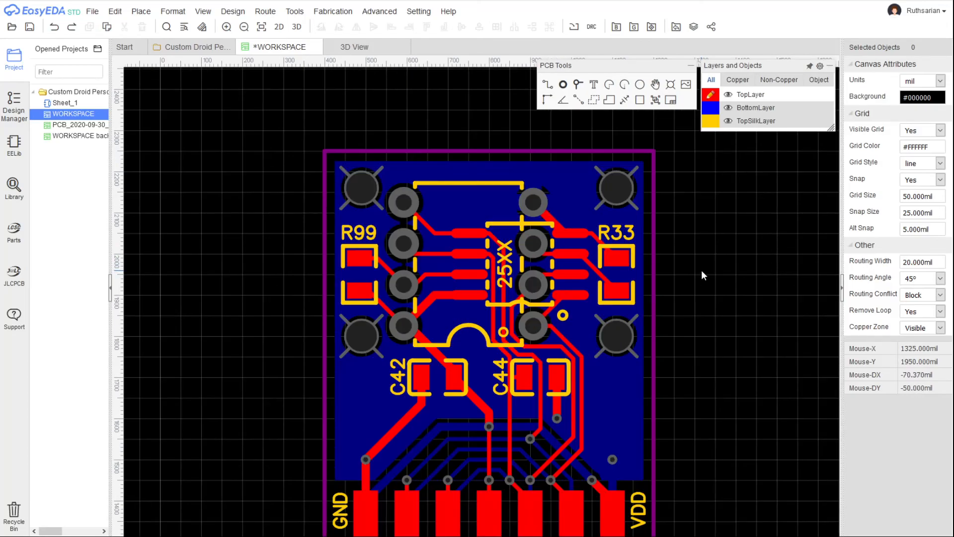
pyautogui.click(616, 336)
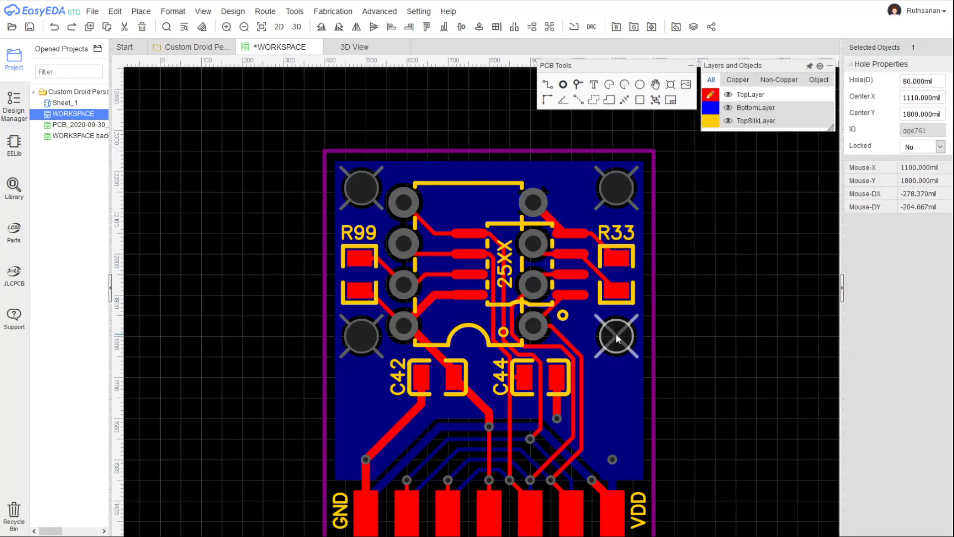
pyautogui.press('Escape')
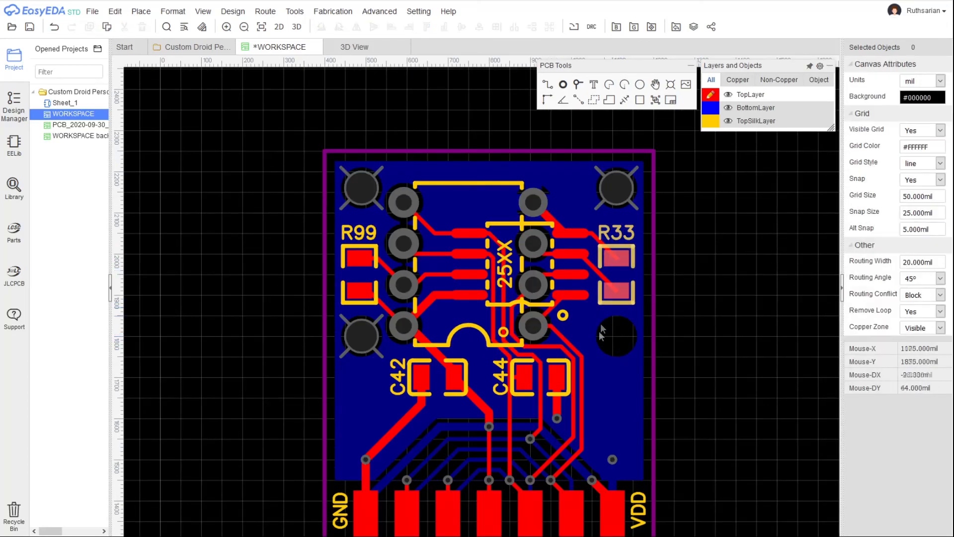
# Make BottomLayer the active layer to inspect its copper and undo the removal of the mounting hole
pyautogui.moveTo(708, 67)
pyautogui.click(710, 107)
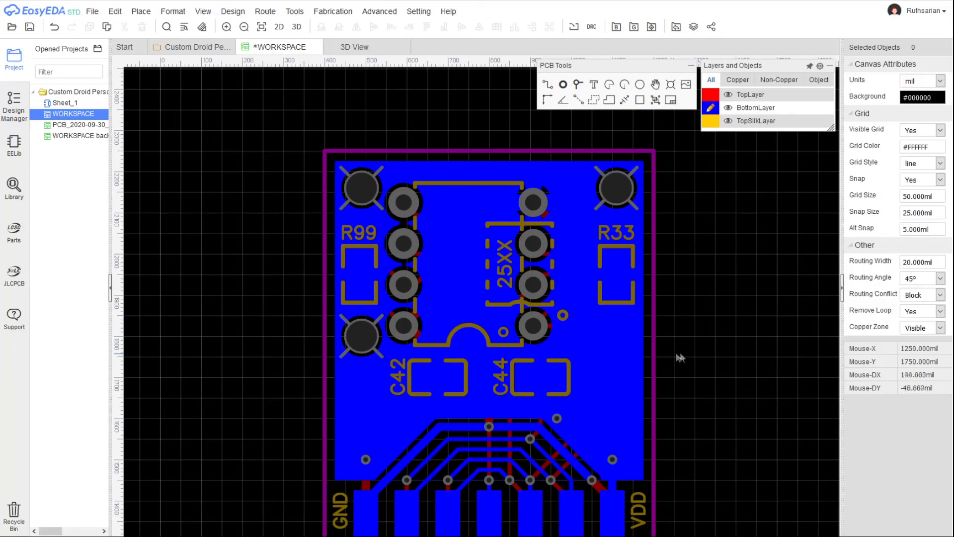
pyautogui.hotkey('ctrl', 'z')
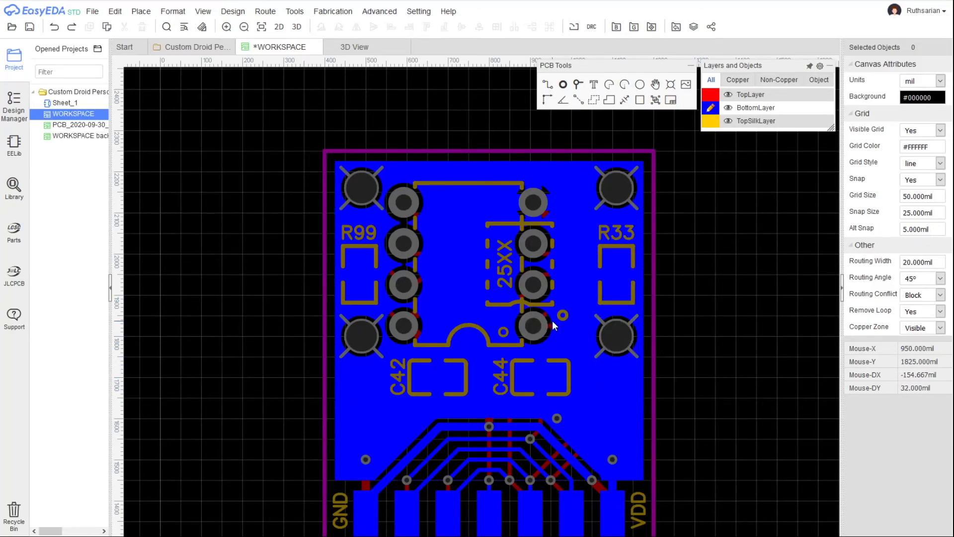
# Hide the copper zones and inspect the bottom-layer tracks and the board without its copper fill
pyautogui.moveTo(552, 321); pyautogui.dragTo(562, 346, button='right')
pyautogui.moveTo(685, 387); pyautogui.dragTo(684, 362, button='right')
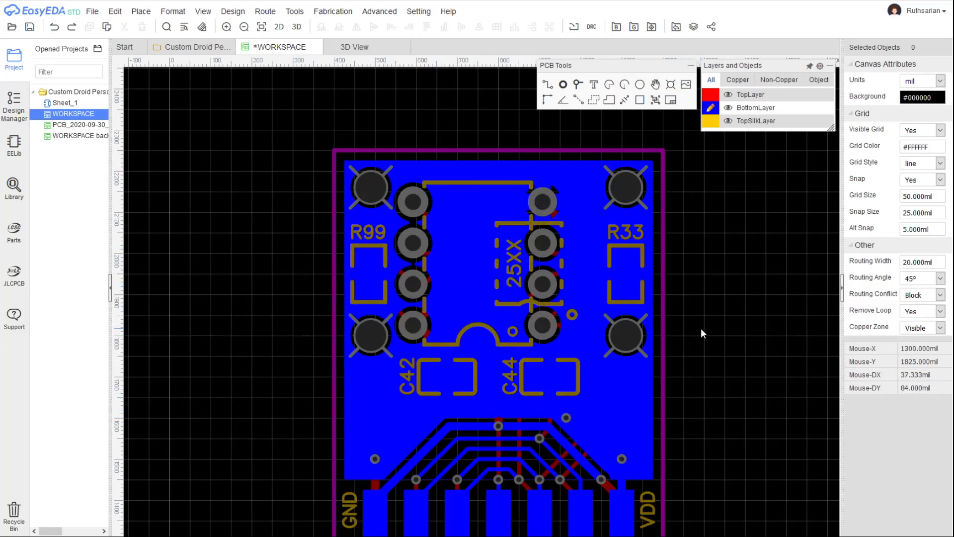
pyautogui.hotkey('shift', 'm')
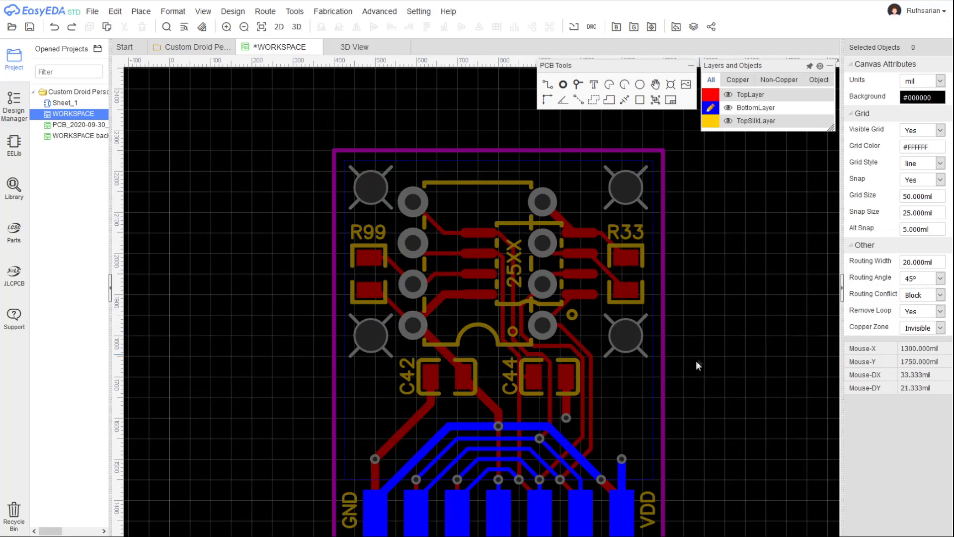
pyautogui.scroll(7, 591, 388)
pyautogui.scroll(2, 582, 335)
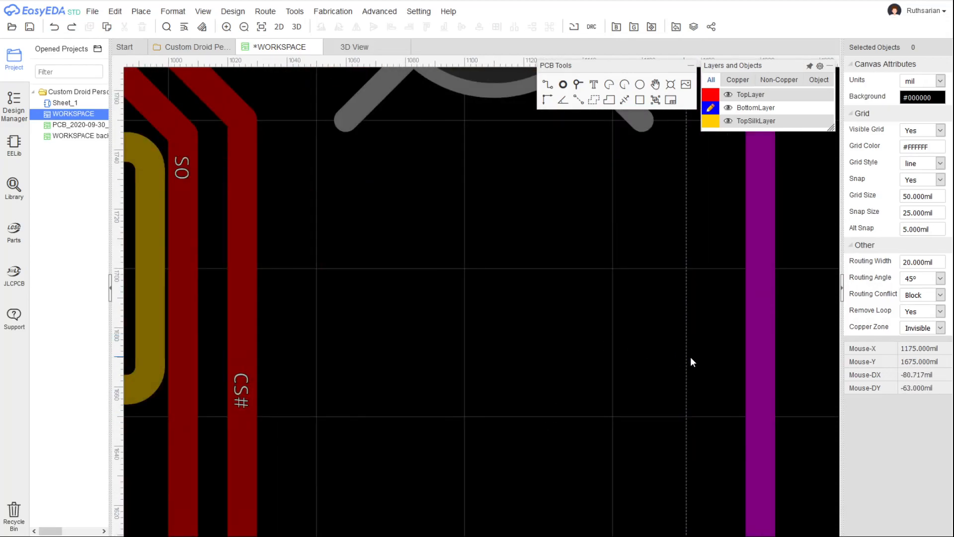
pyautogui.scroll(-6, 691, 360)
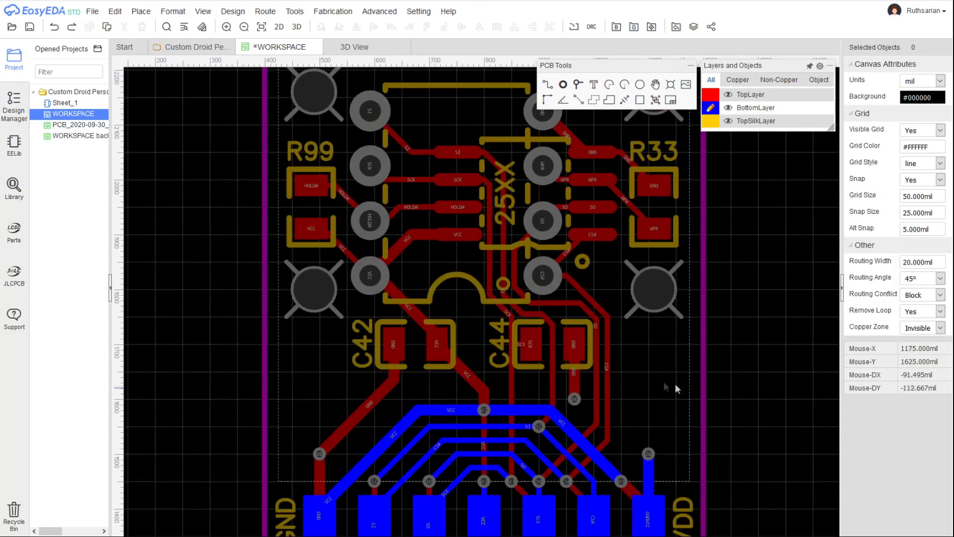
pyautogui.scroll(-3, 153, 411)
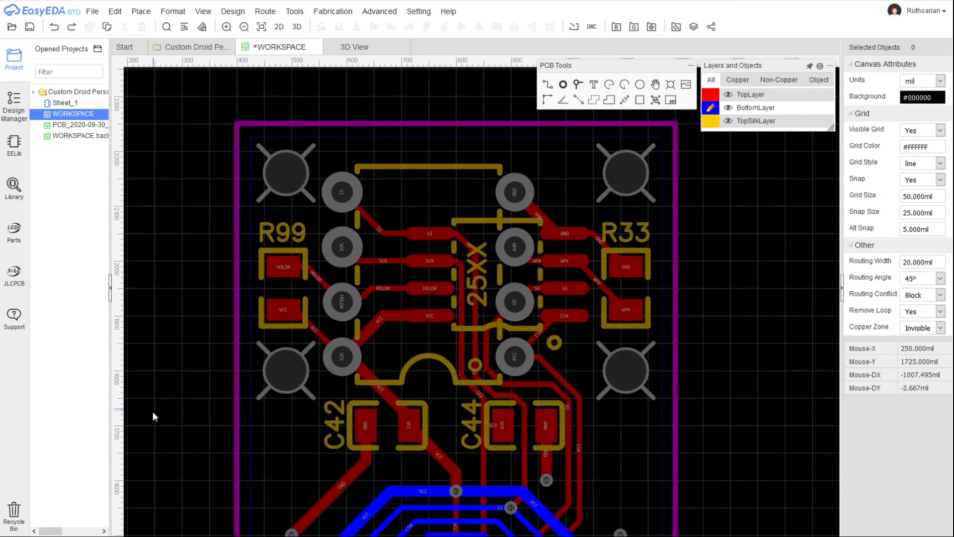
# Show the copper zones again and make TopLayer the active layer
pyautogui.scroll(2, 241, 342)
pyautogui.moveTo(241, 341); pyautogui.dragTo(240, 282, button='right')
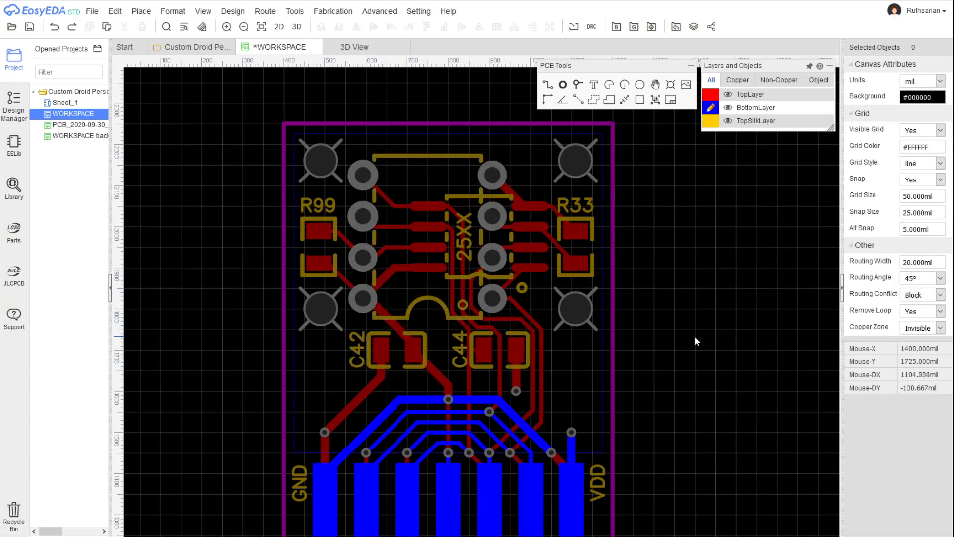
pyautogui.hotkey('shift', 'b')
pyautogui.press('t')
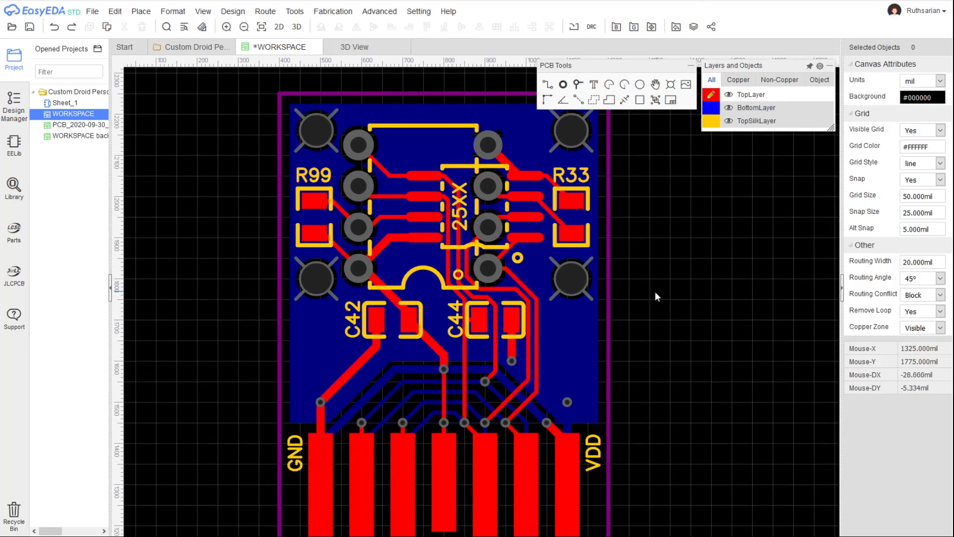
pyautogui.moveTo(642, 276); pyautogui.dragTo(646, 308, button='right')
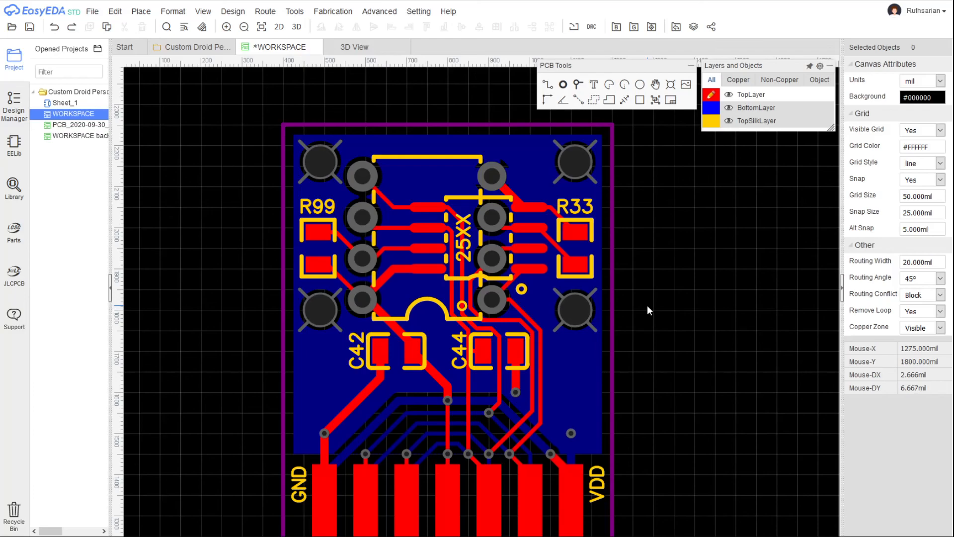
pyautogui.moveTo(642, 306); pyautogui.dragTo(692, 266, button='right')
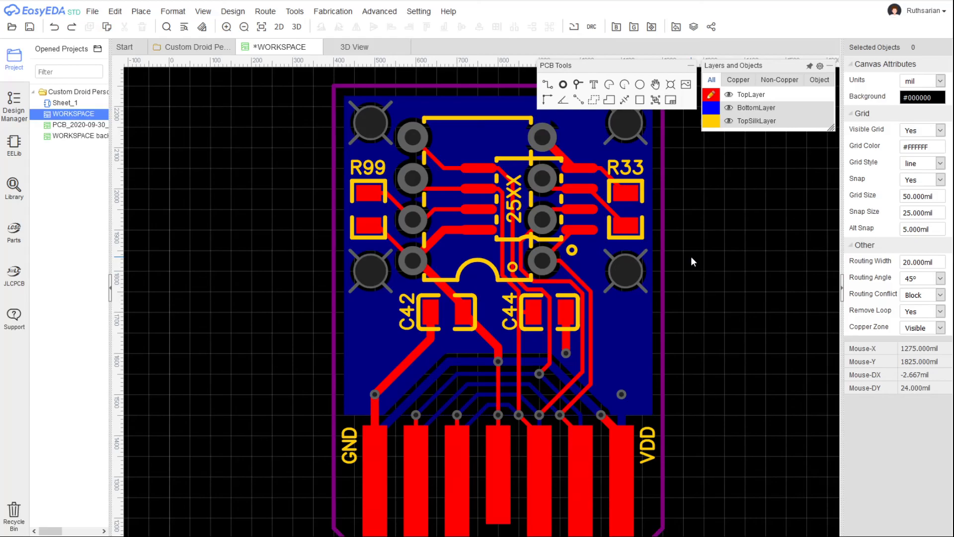
# Shrink the board outline's chamfer at the GND pad corner to about 50 mil by 50 mil by moving both of its corner points outward
pyautogui.moveTo(701, 226); pyautogui.dragTo(568, 171, button='right')
pyautogui.moveTo(583, 374); pyautogui.dragTo(634, 321, button='right')
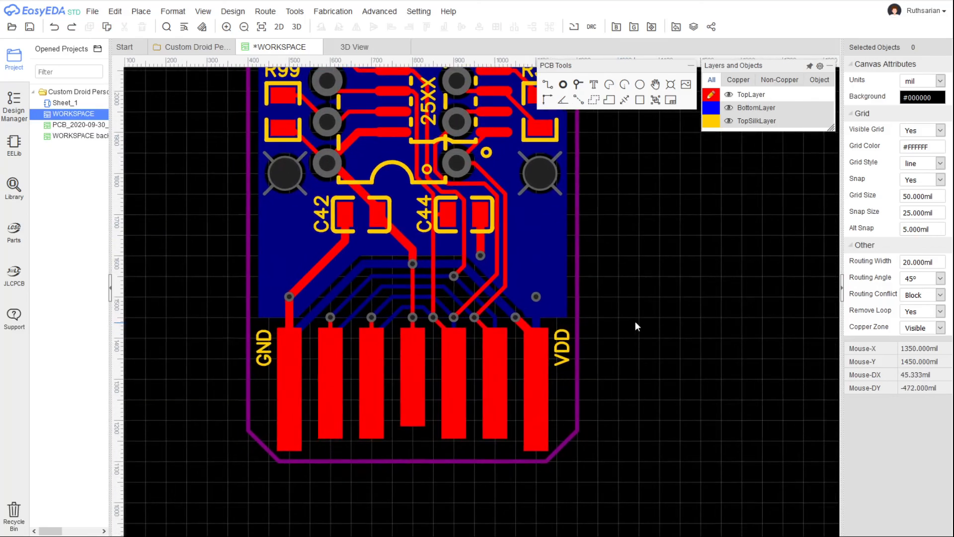
pyautogui.scroll(2, 512, 492)
pyautogui.scroll(1, 547, 433)
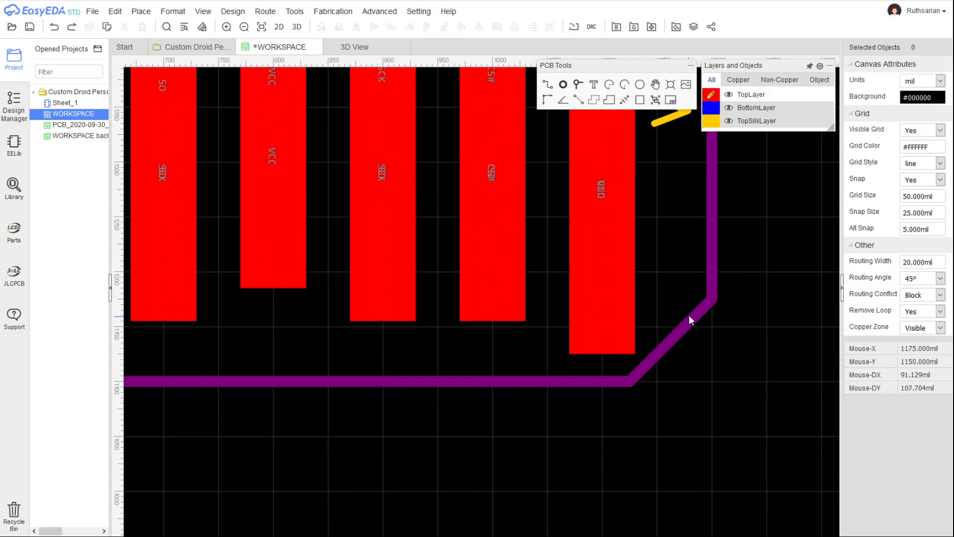
pyautogui.moveTo(564, 397); pyautogui.dragTo(747, 408, button='right')
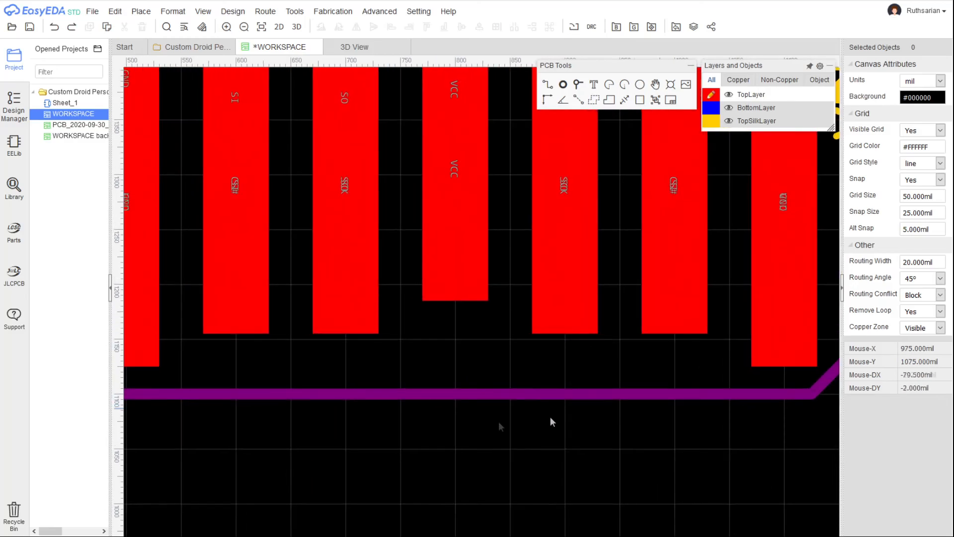
pyautogui.moveTo(288, 424); pyautogui.dragTo(452, 434, button='right')
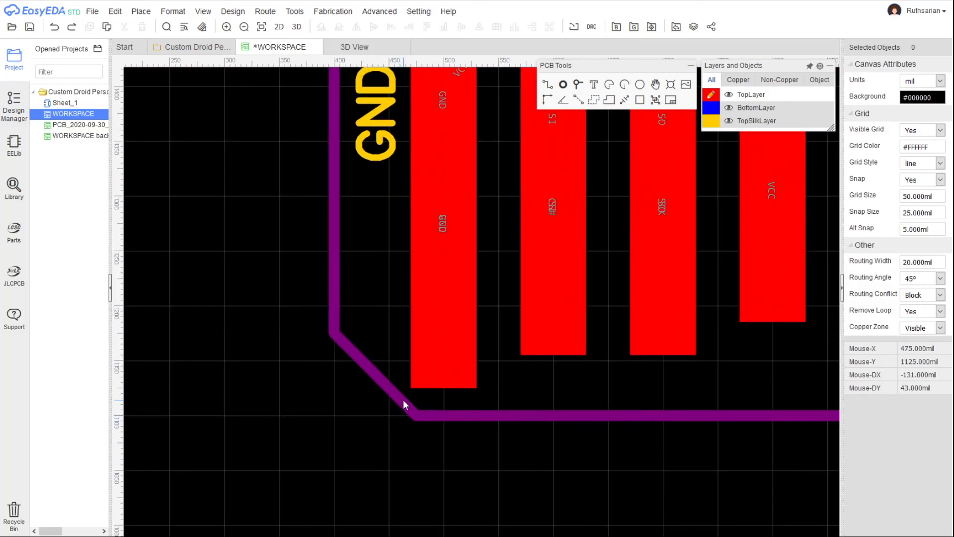
pyautogui.click(405, 405)
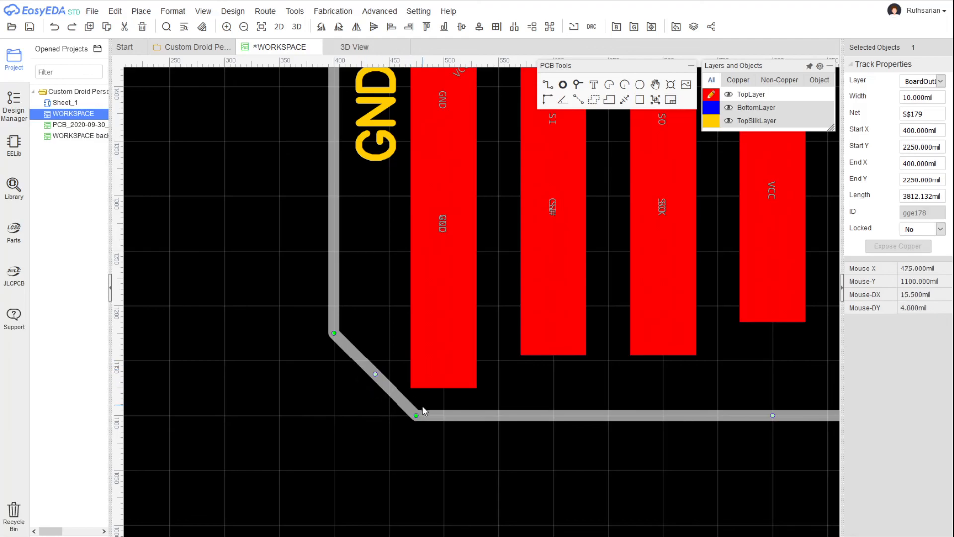
pyautogui.moveTo(417, 415); pyautogui.dragTo(399, 416)
pyautogui.moveTo(333, 333); pyautogui.dragTo(334, 350)
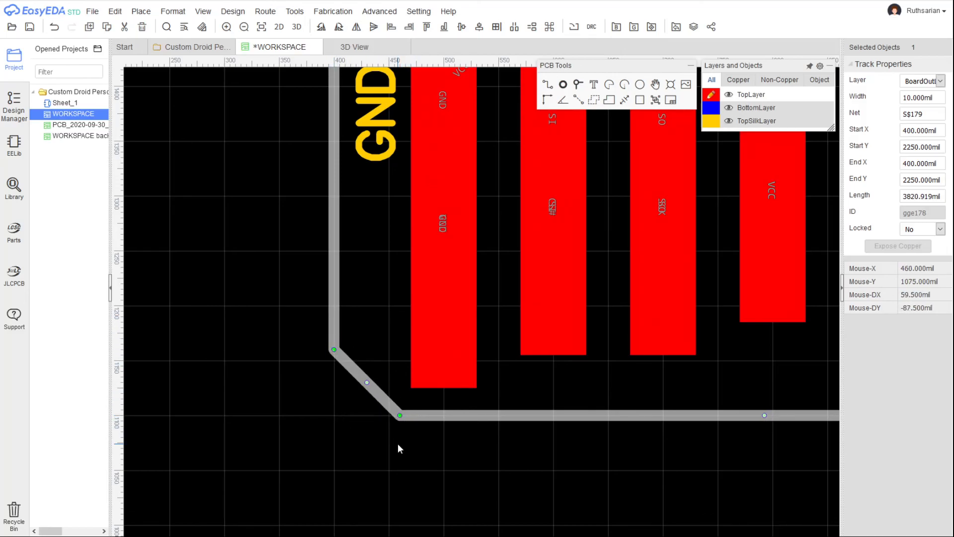
pyautogui.moveTo(400, 417); pyautogui.dragTo(390, 417)
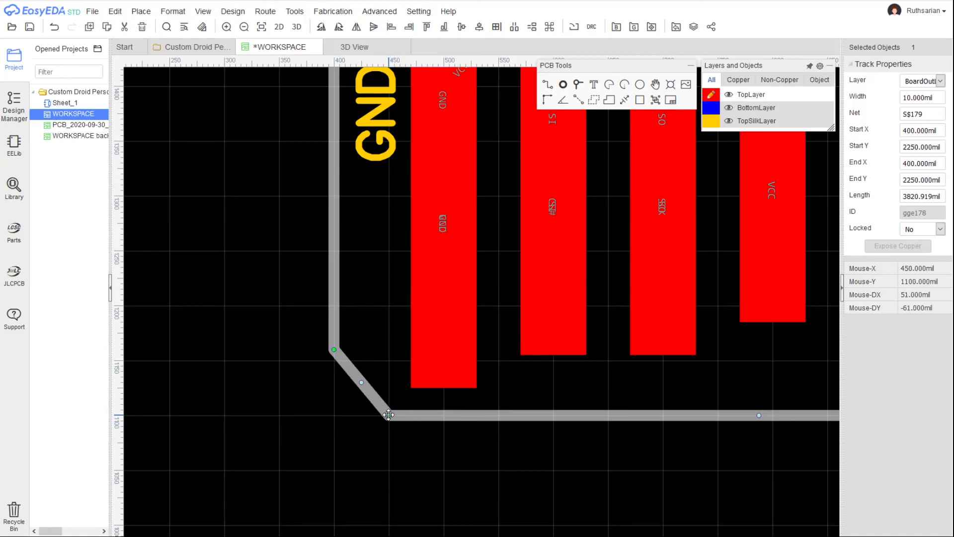
pyautogui.click(419, 450)
pyautogui.moveTo(420, 450); pyautogui.dragTo(357, 467, button='right')
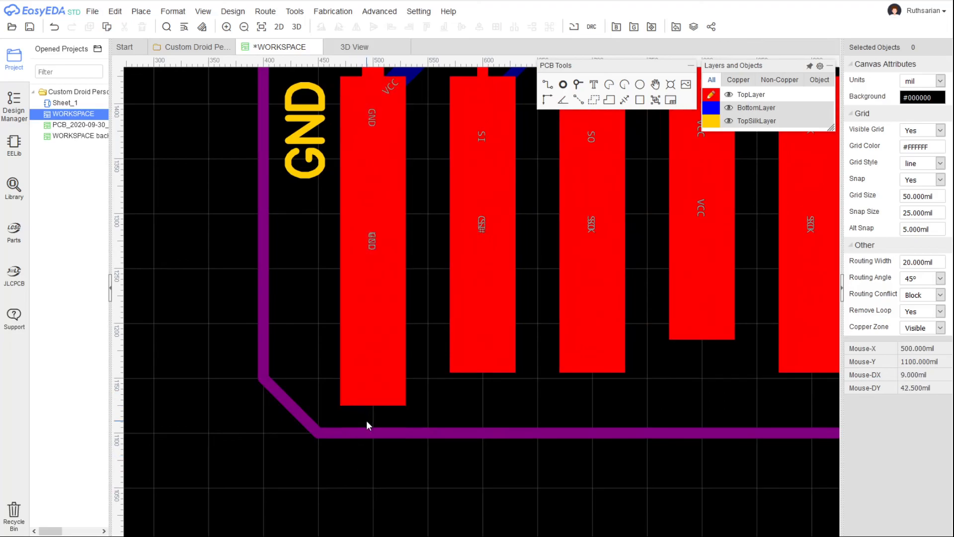
# Undo all the changes to the outline chamfer at the GND corner
pyautogui.scroll(-2, 433, 386)
pyautogui.scroll(-1, 434, 387)
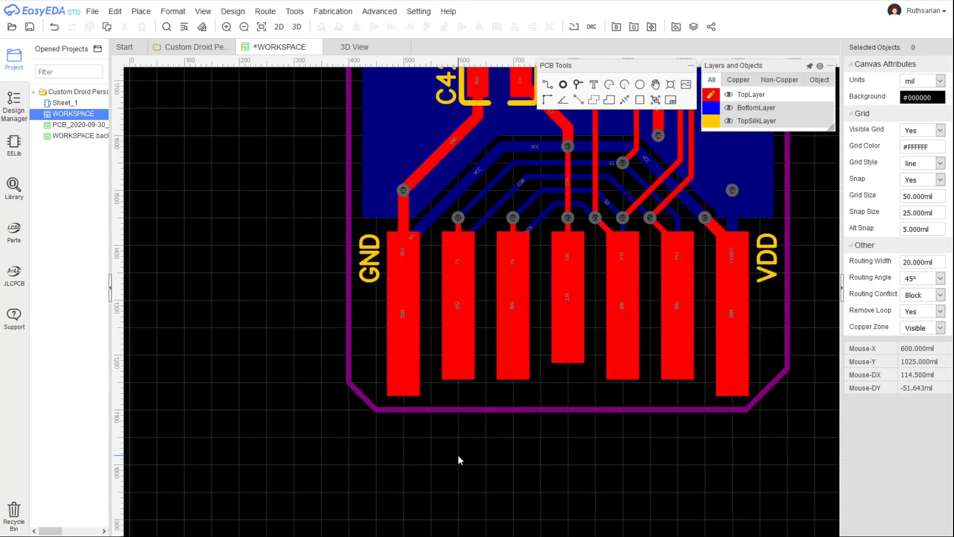
pyautogui.hotkey('ctrl', 'z')
pyautogui.hotkey('ctrl', 'z')
pyautogui.hotkey('ctrl', 'z')
pyautogui.hotkey('ctrl', 'z')
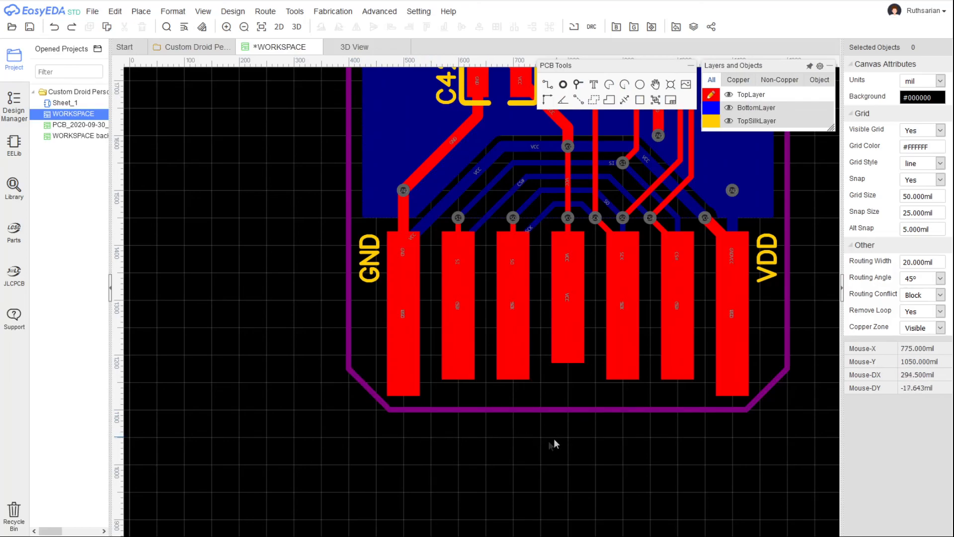
pyautogui.moveTo(555, 437); pyautogui.dragTo(398, 472, button='right')
pyautogui.scroll(-1, 664, 434)
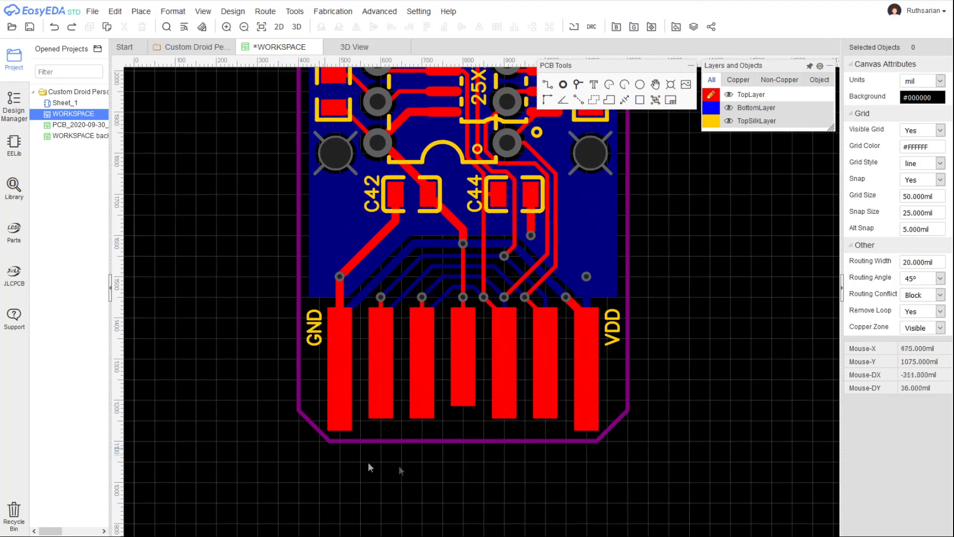
pyautogui.moveTo(721, 272); pyautogui.dragTo(687, 278, button='right')
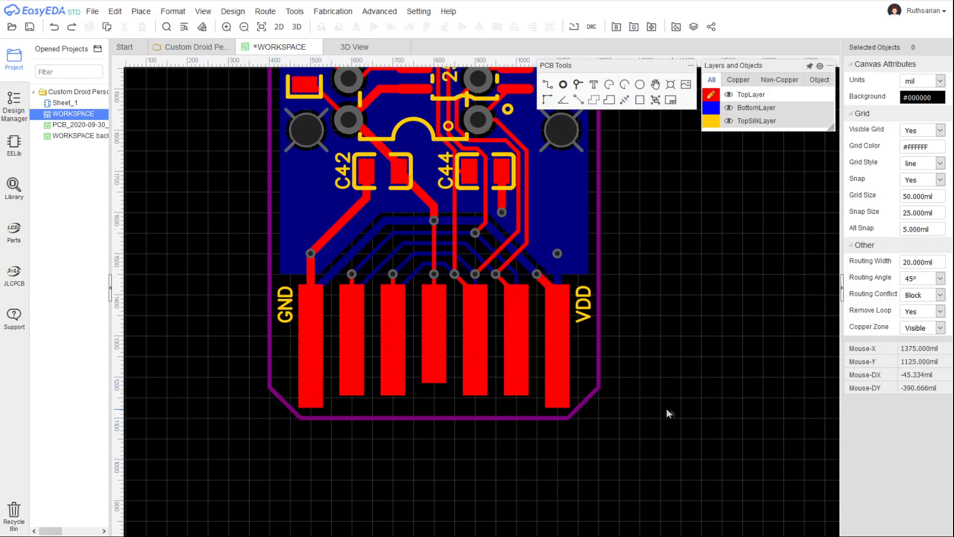
pyautogui.moveTo(693, 460); pyautogui.dragTo(759, 496, button='right')
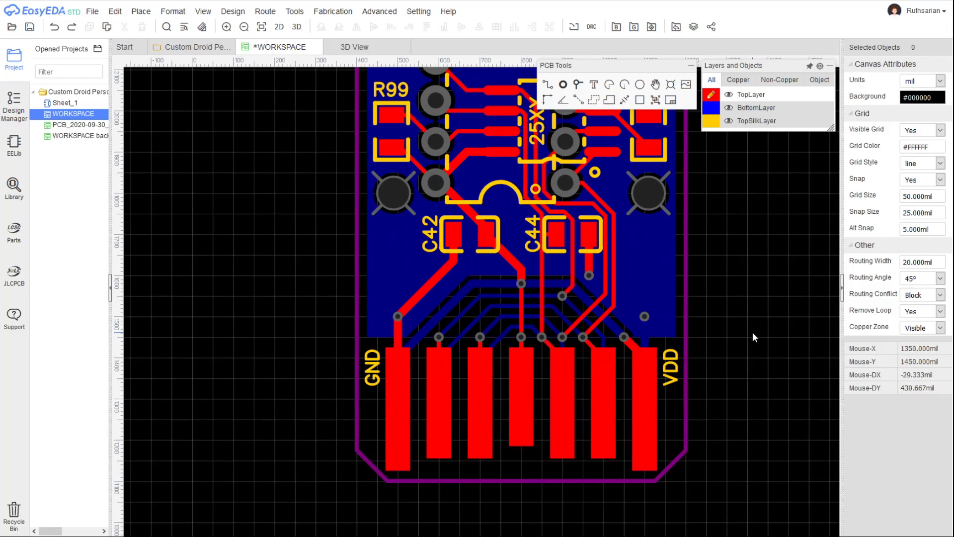
pyautogui.moveTo(751, 346); pyautogui.dragTo(744, 457, button='right')
pyautogui.moveTo(743, 457); pyautogui.dragTo(742, 468, button='right')
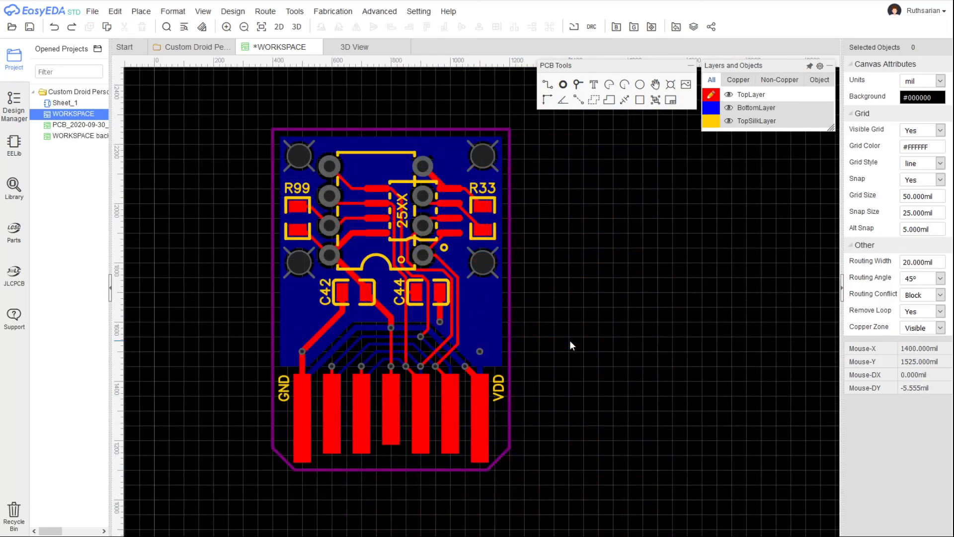